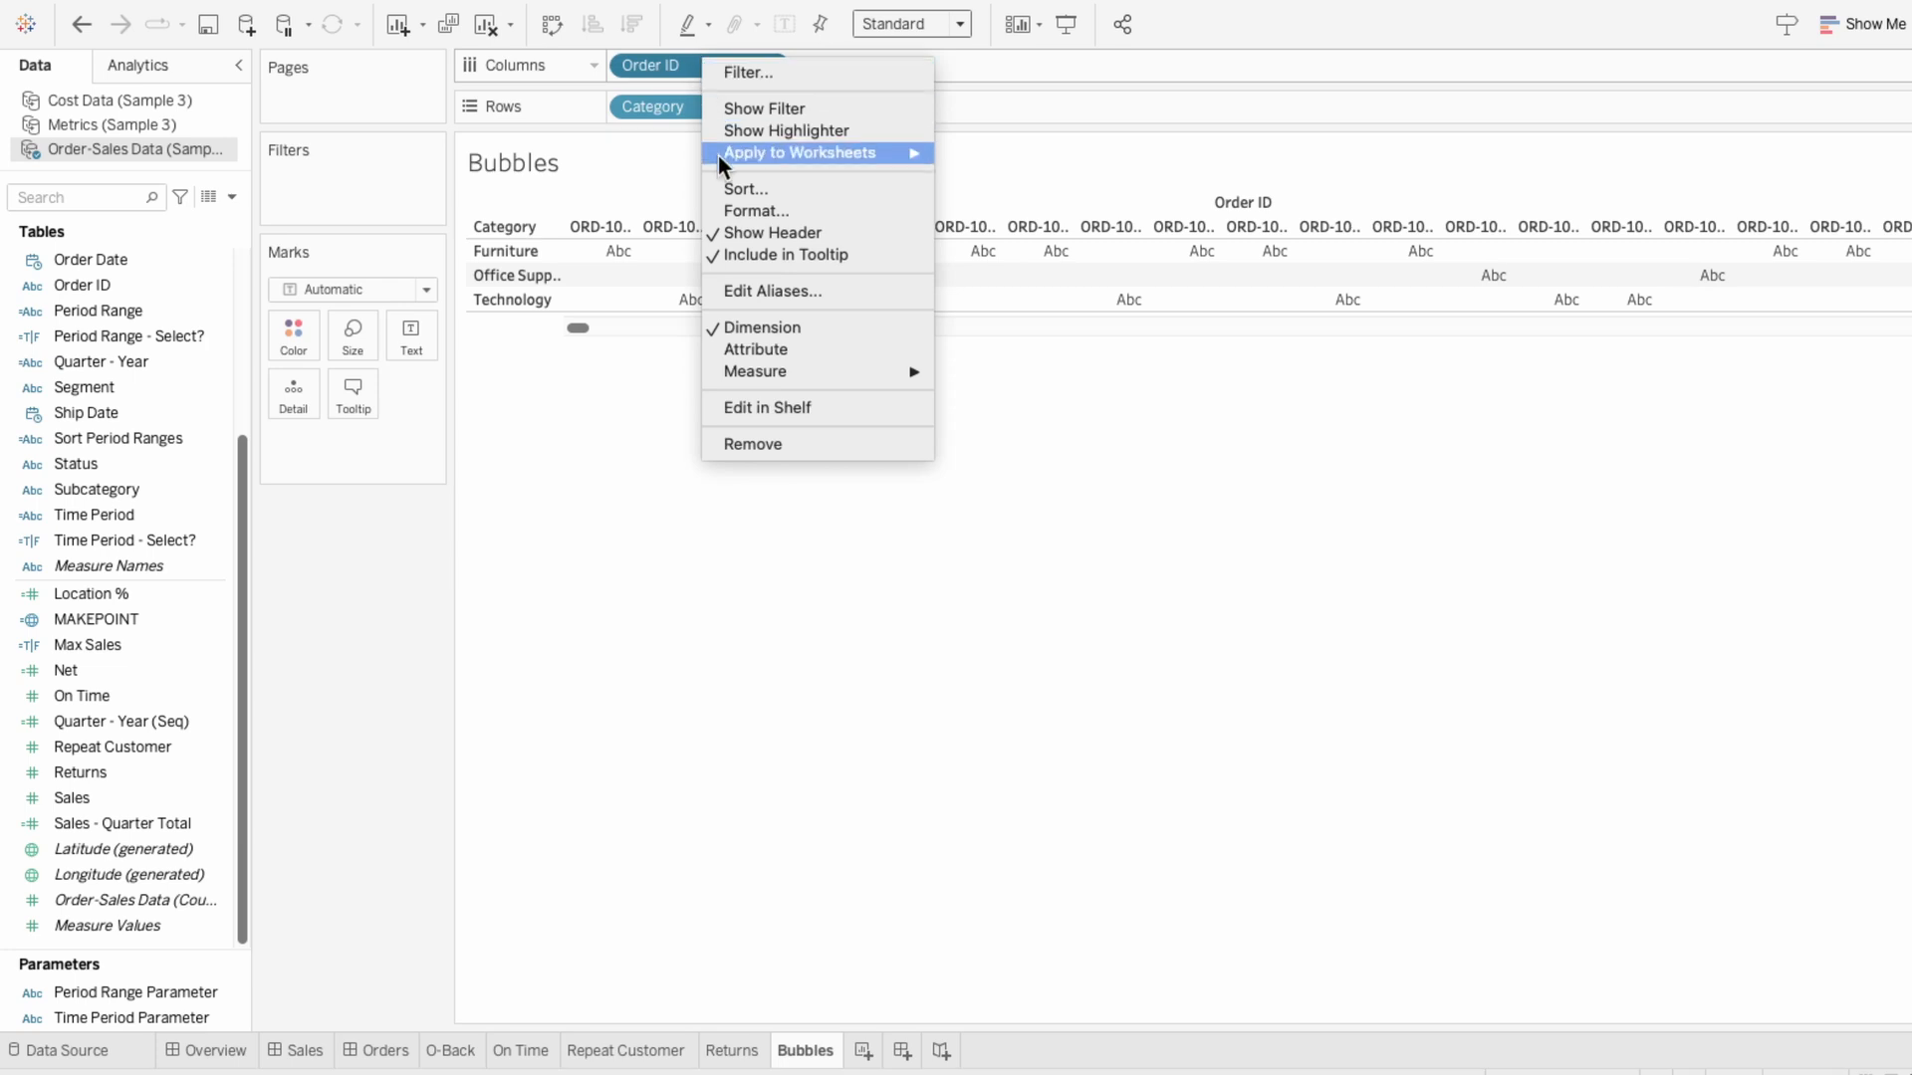
# - Aggregate Order ID as a distinct count and turn the Category view into a packed bubbles chart
pyautogui.moveTo(777, 374)
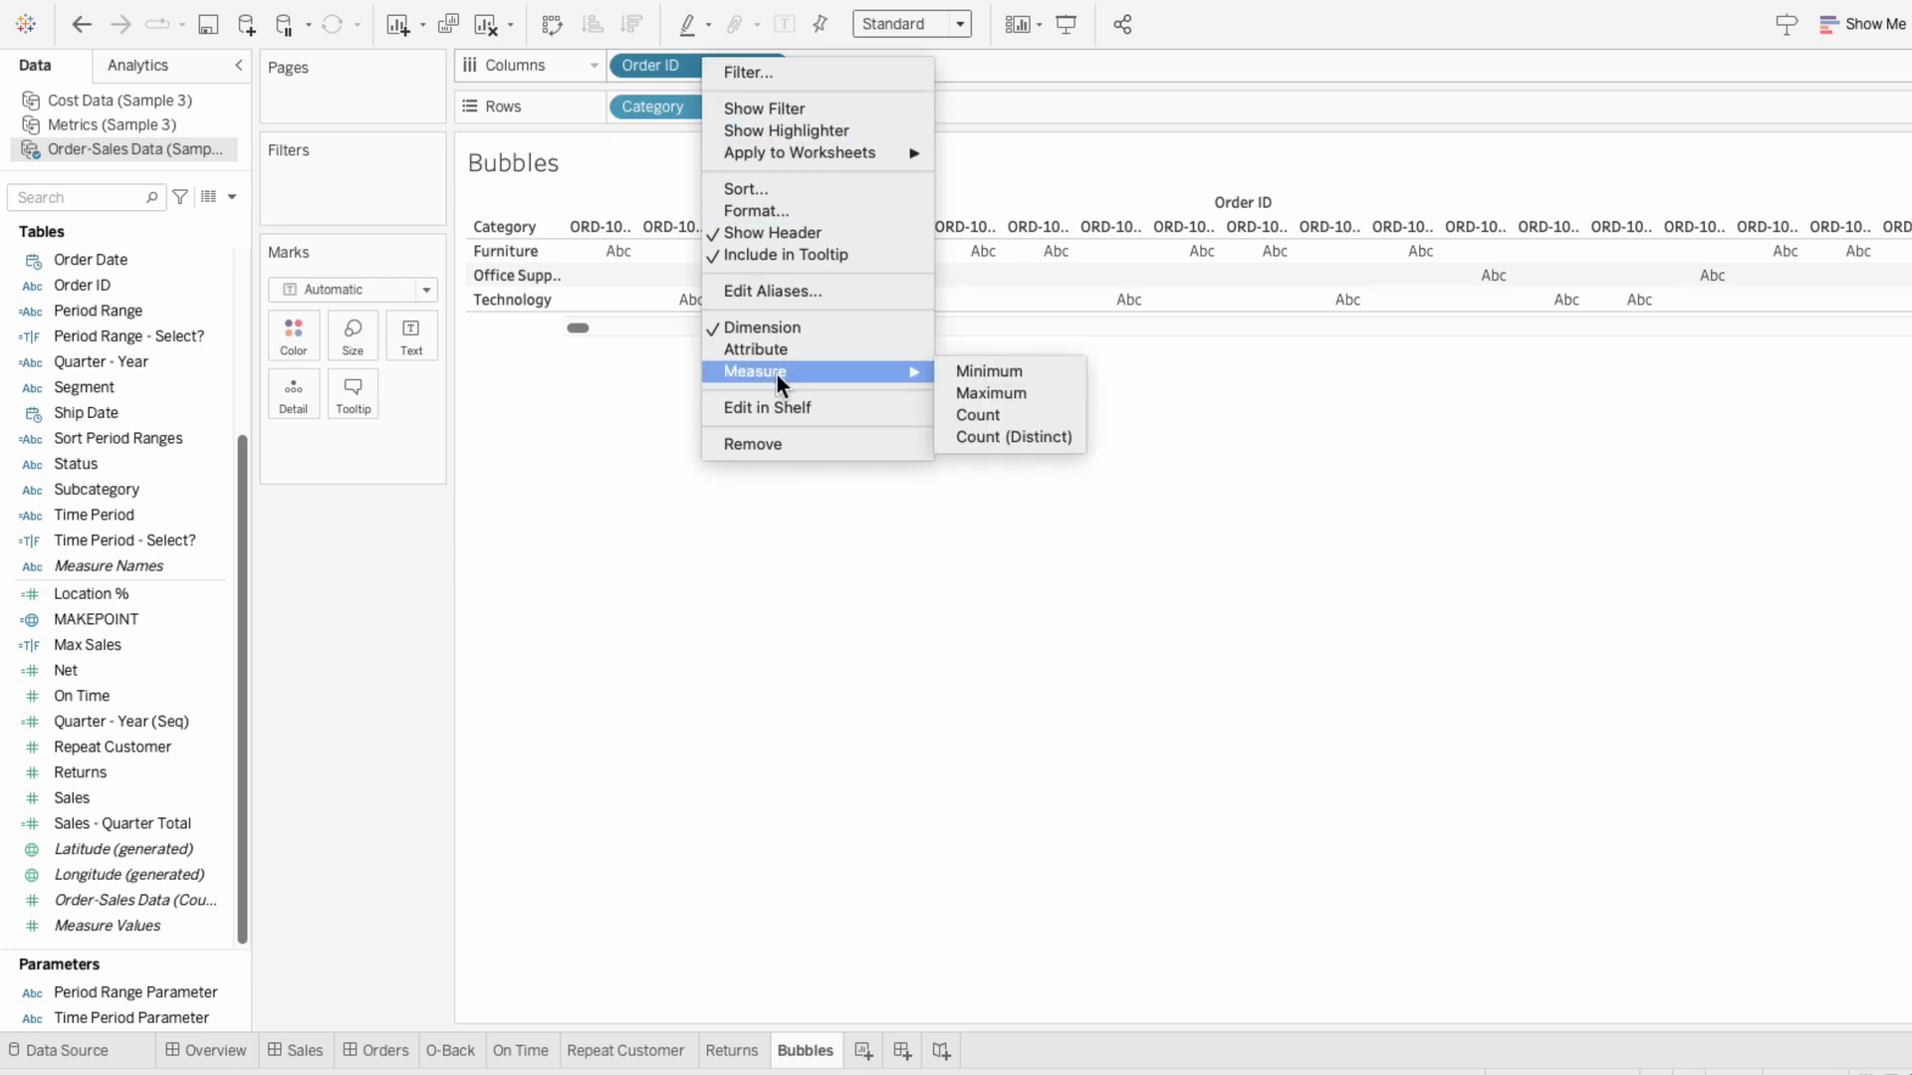
pyautogui.click(994, 428)
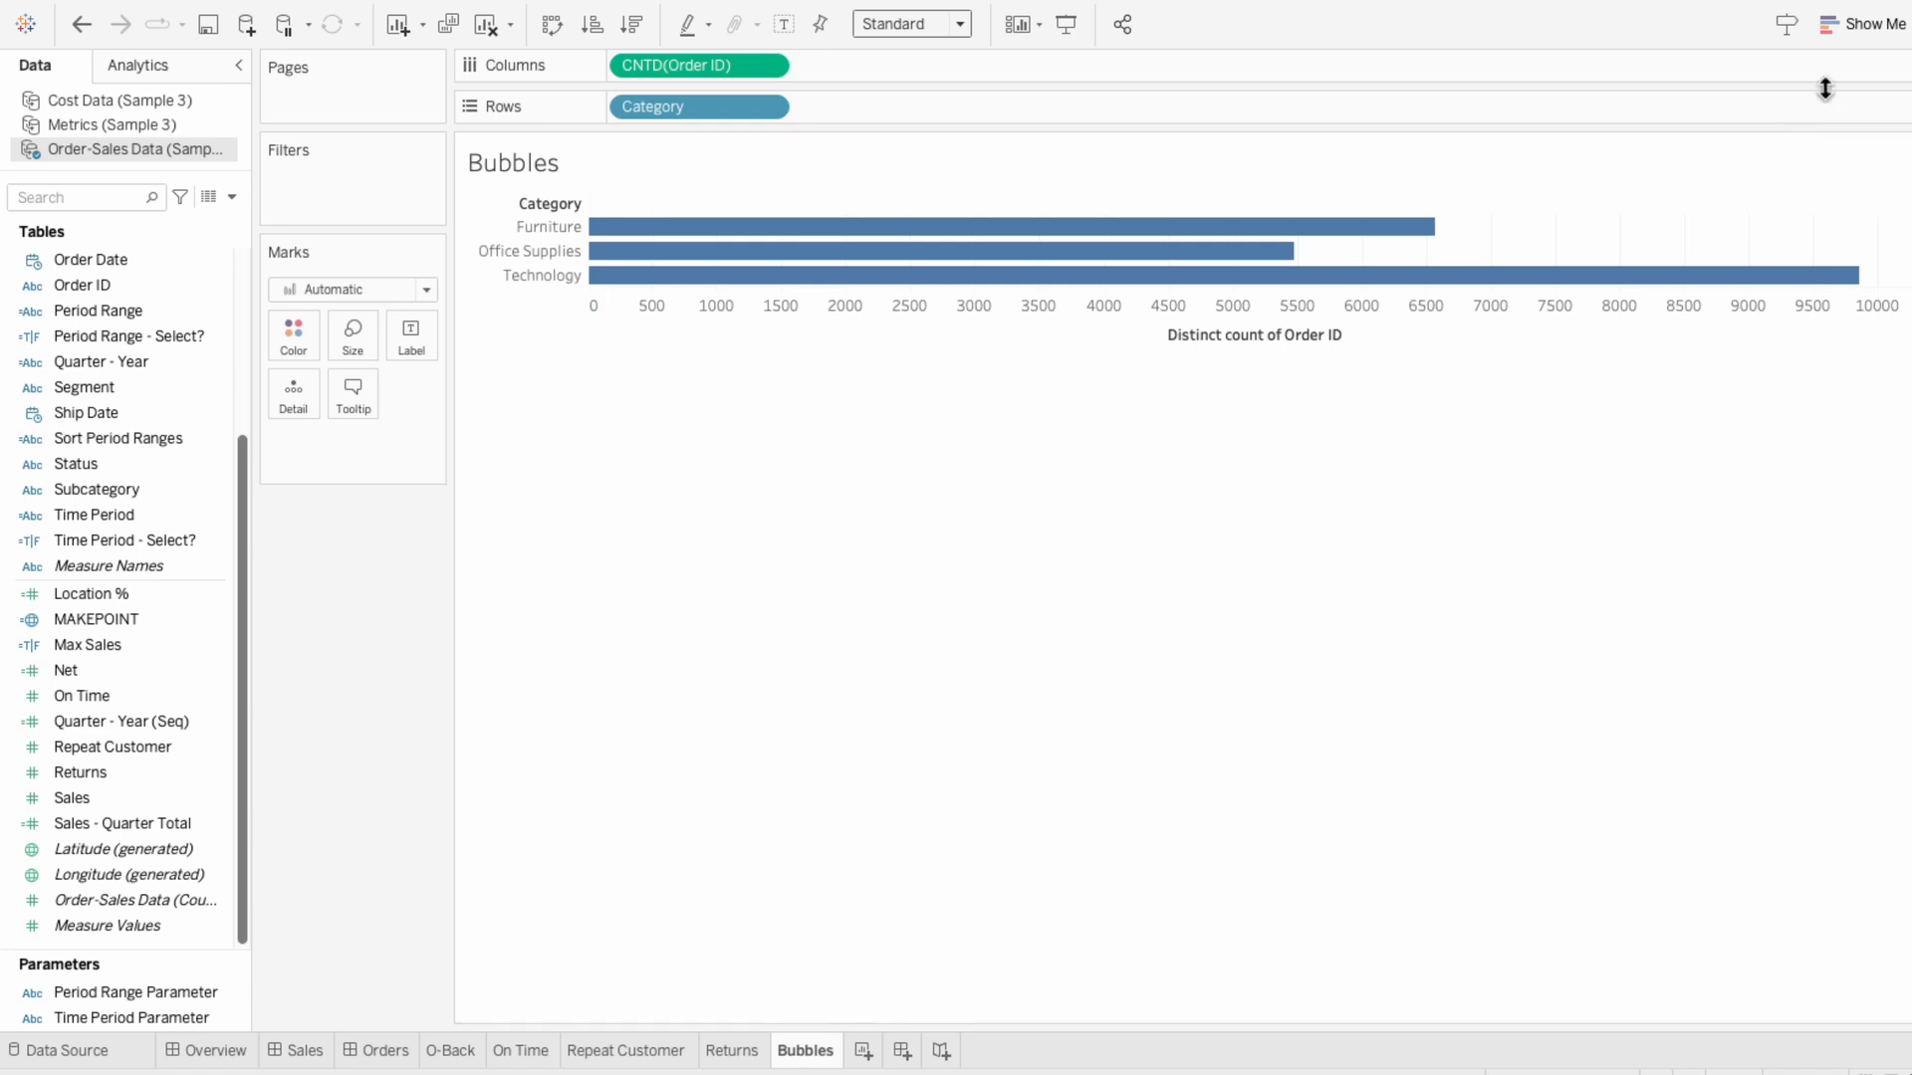
pyautogui.click(1850, 30)
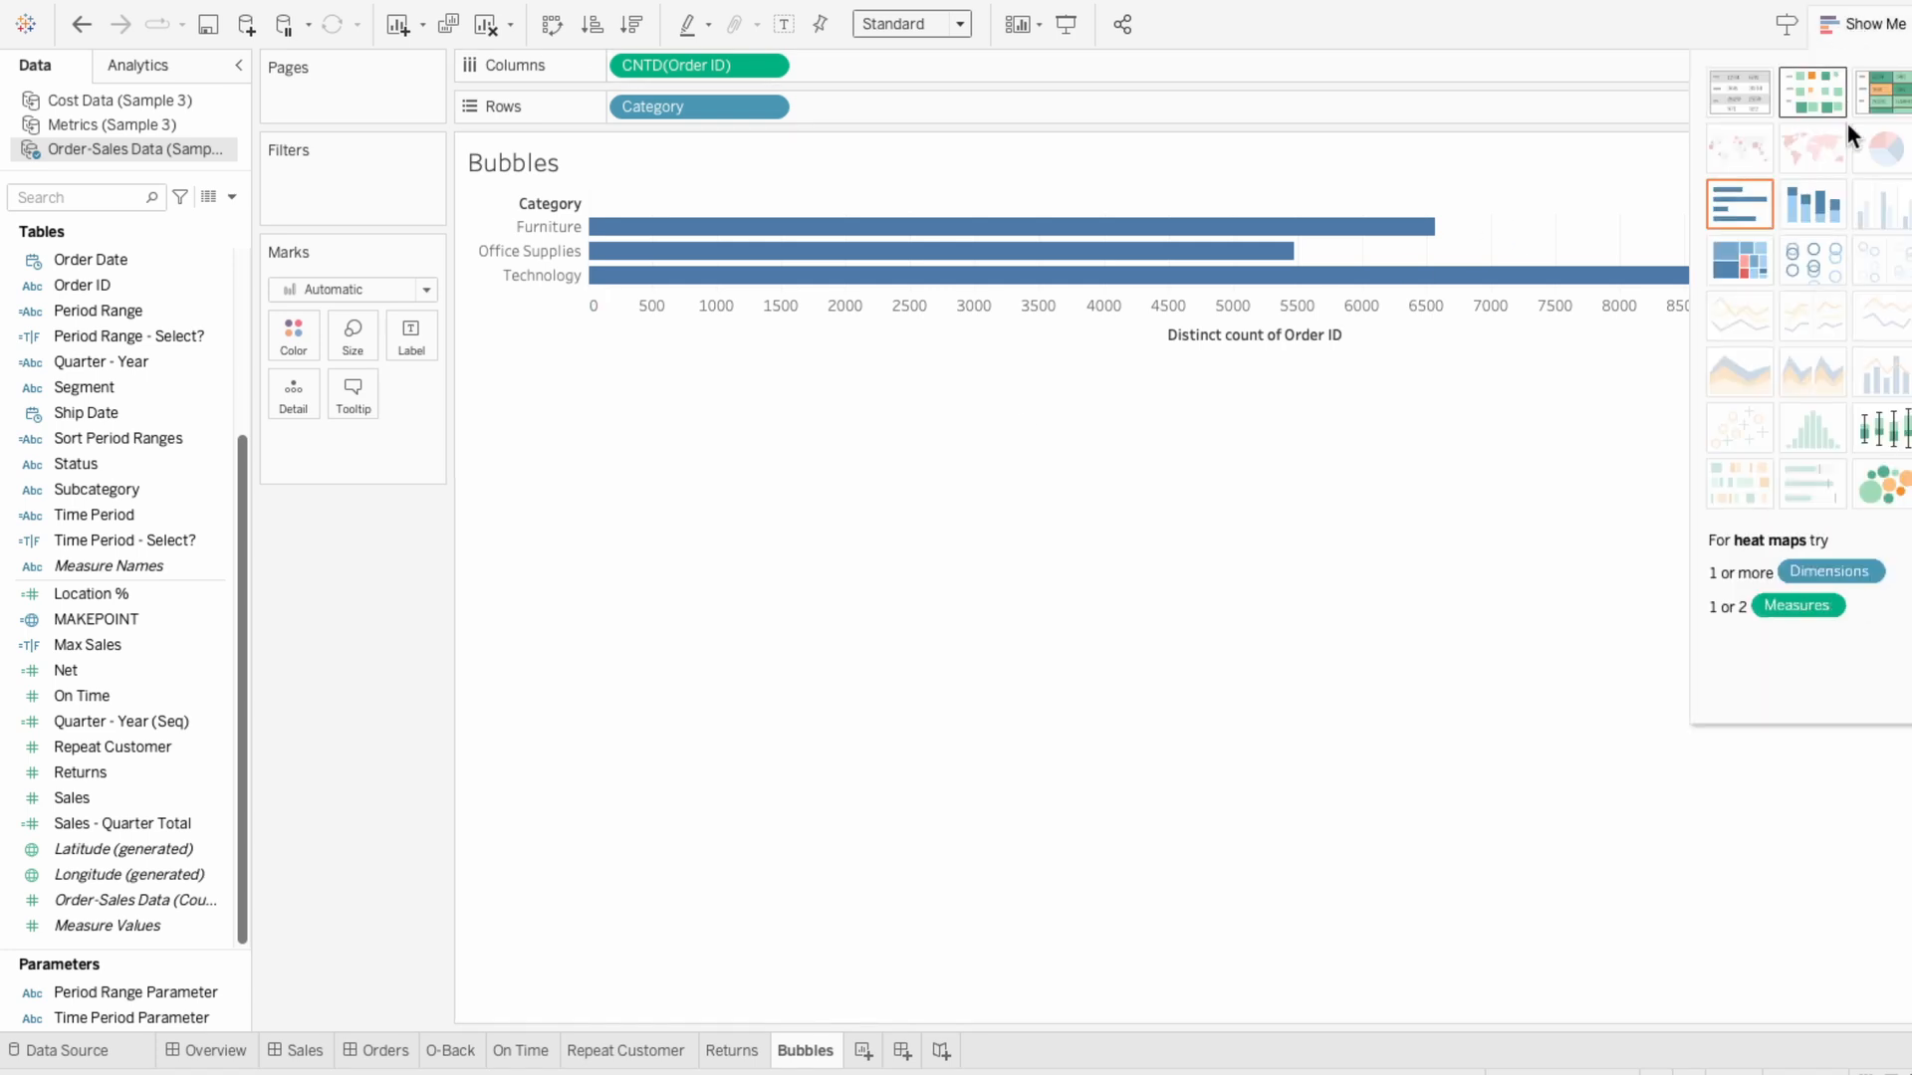
pyautogui.click(1892, 487)
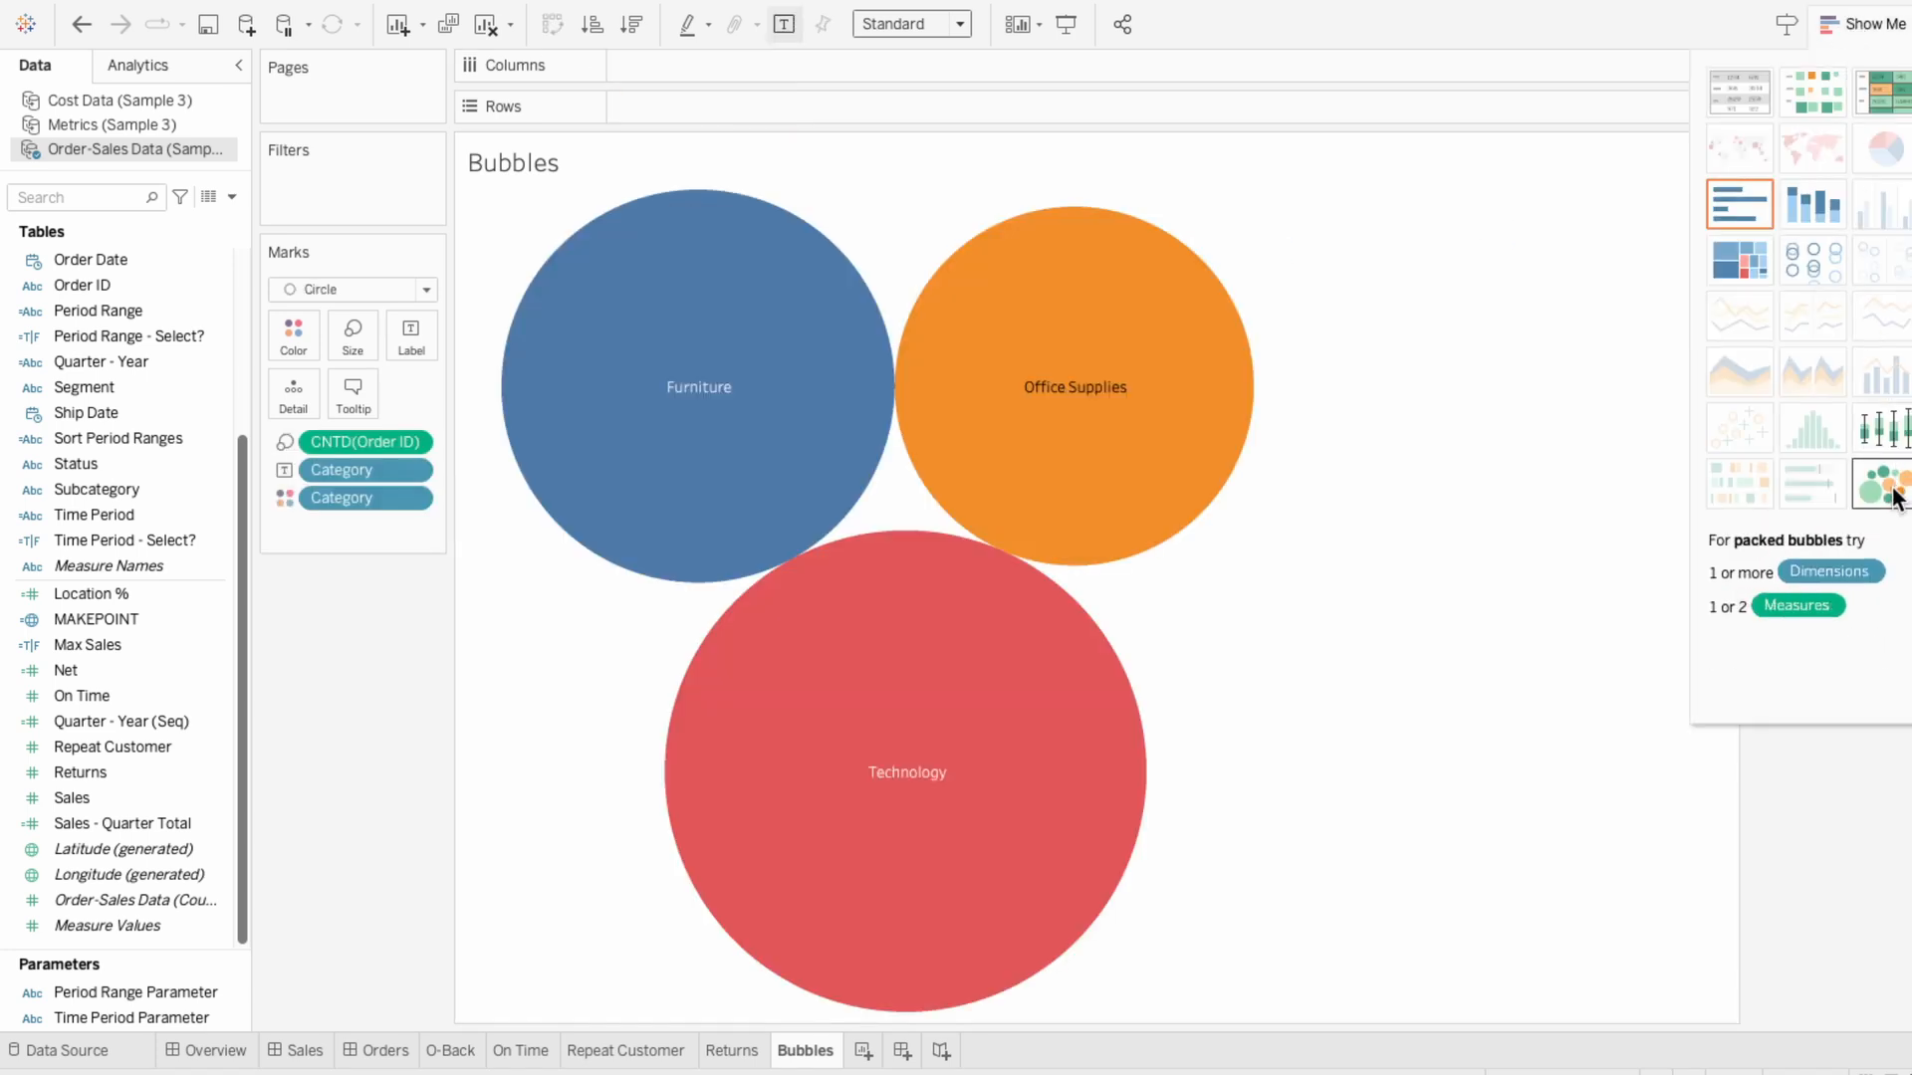
pyautogui.click(1863, 30)
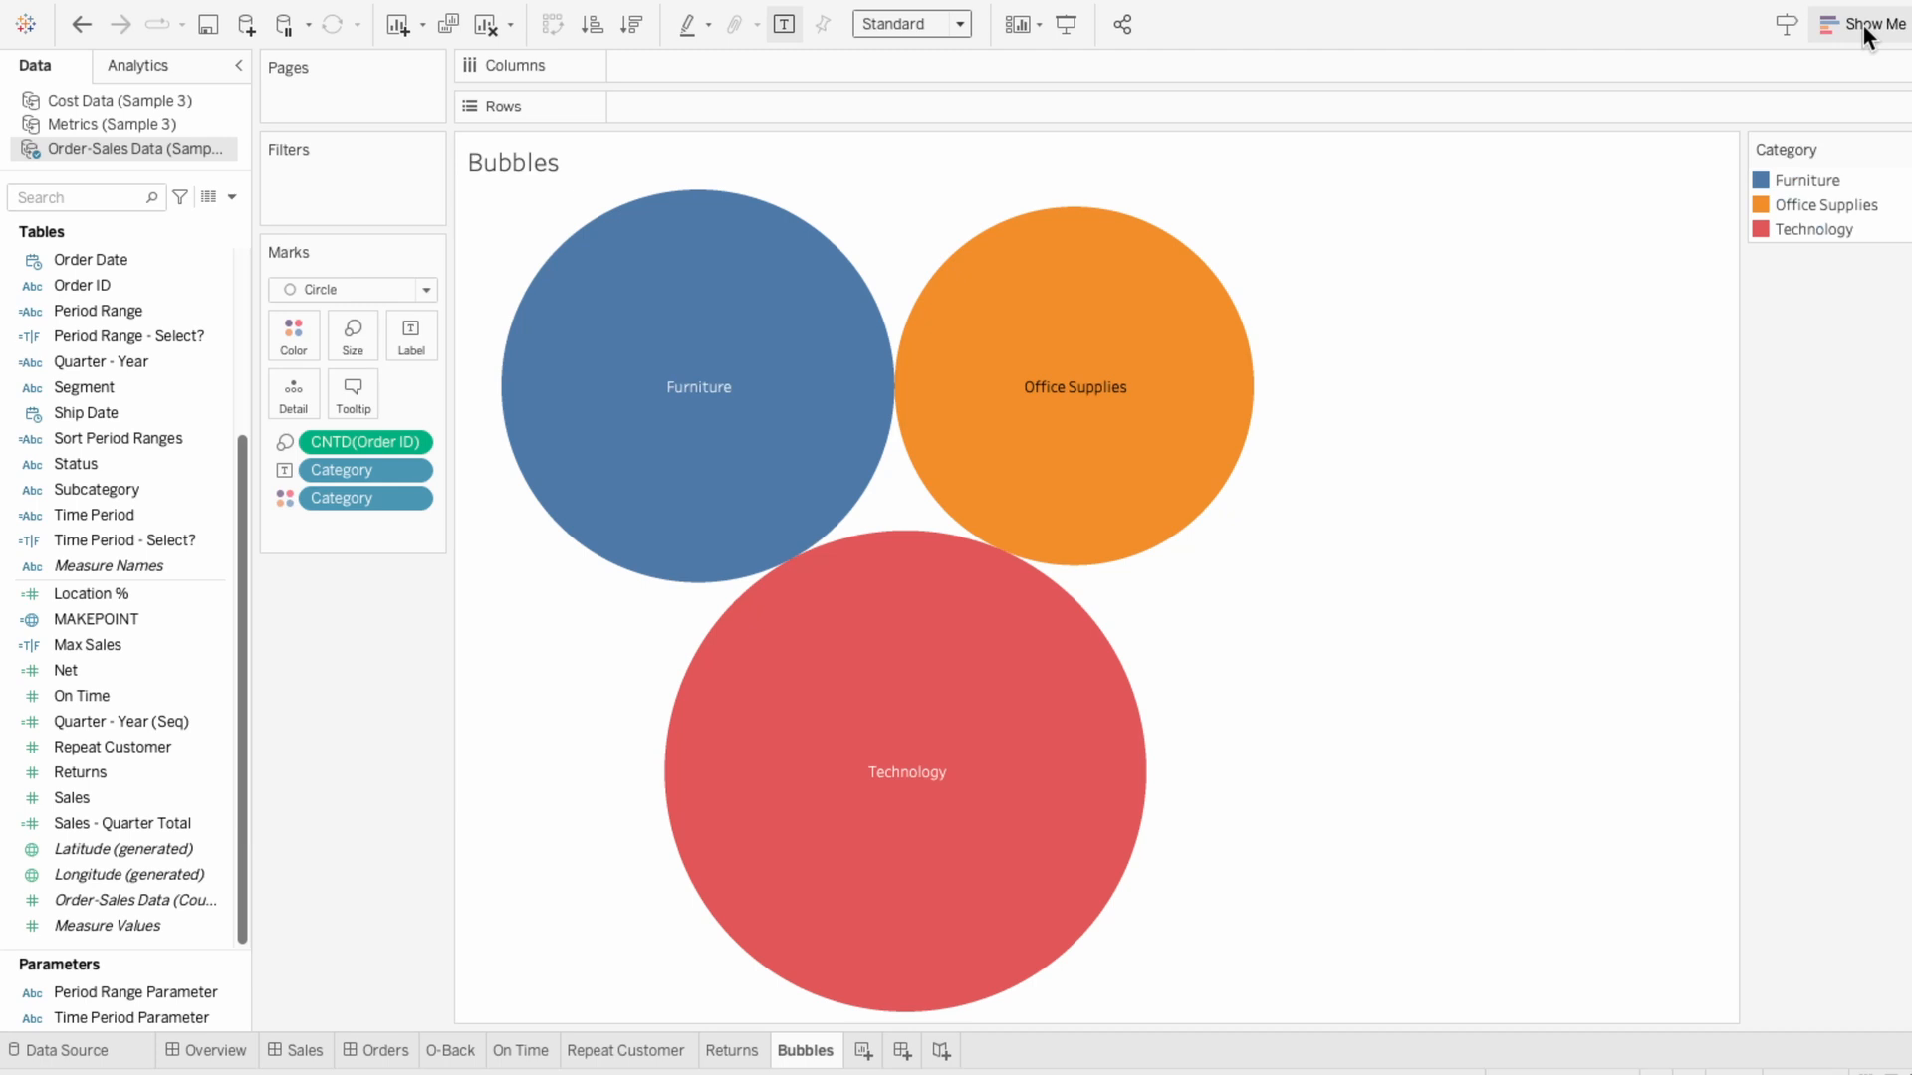
# - Add a copy of the distinct count of Order ID to the marks and show it as a bubble label
pyautogui.doubleClick(355, 438)
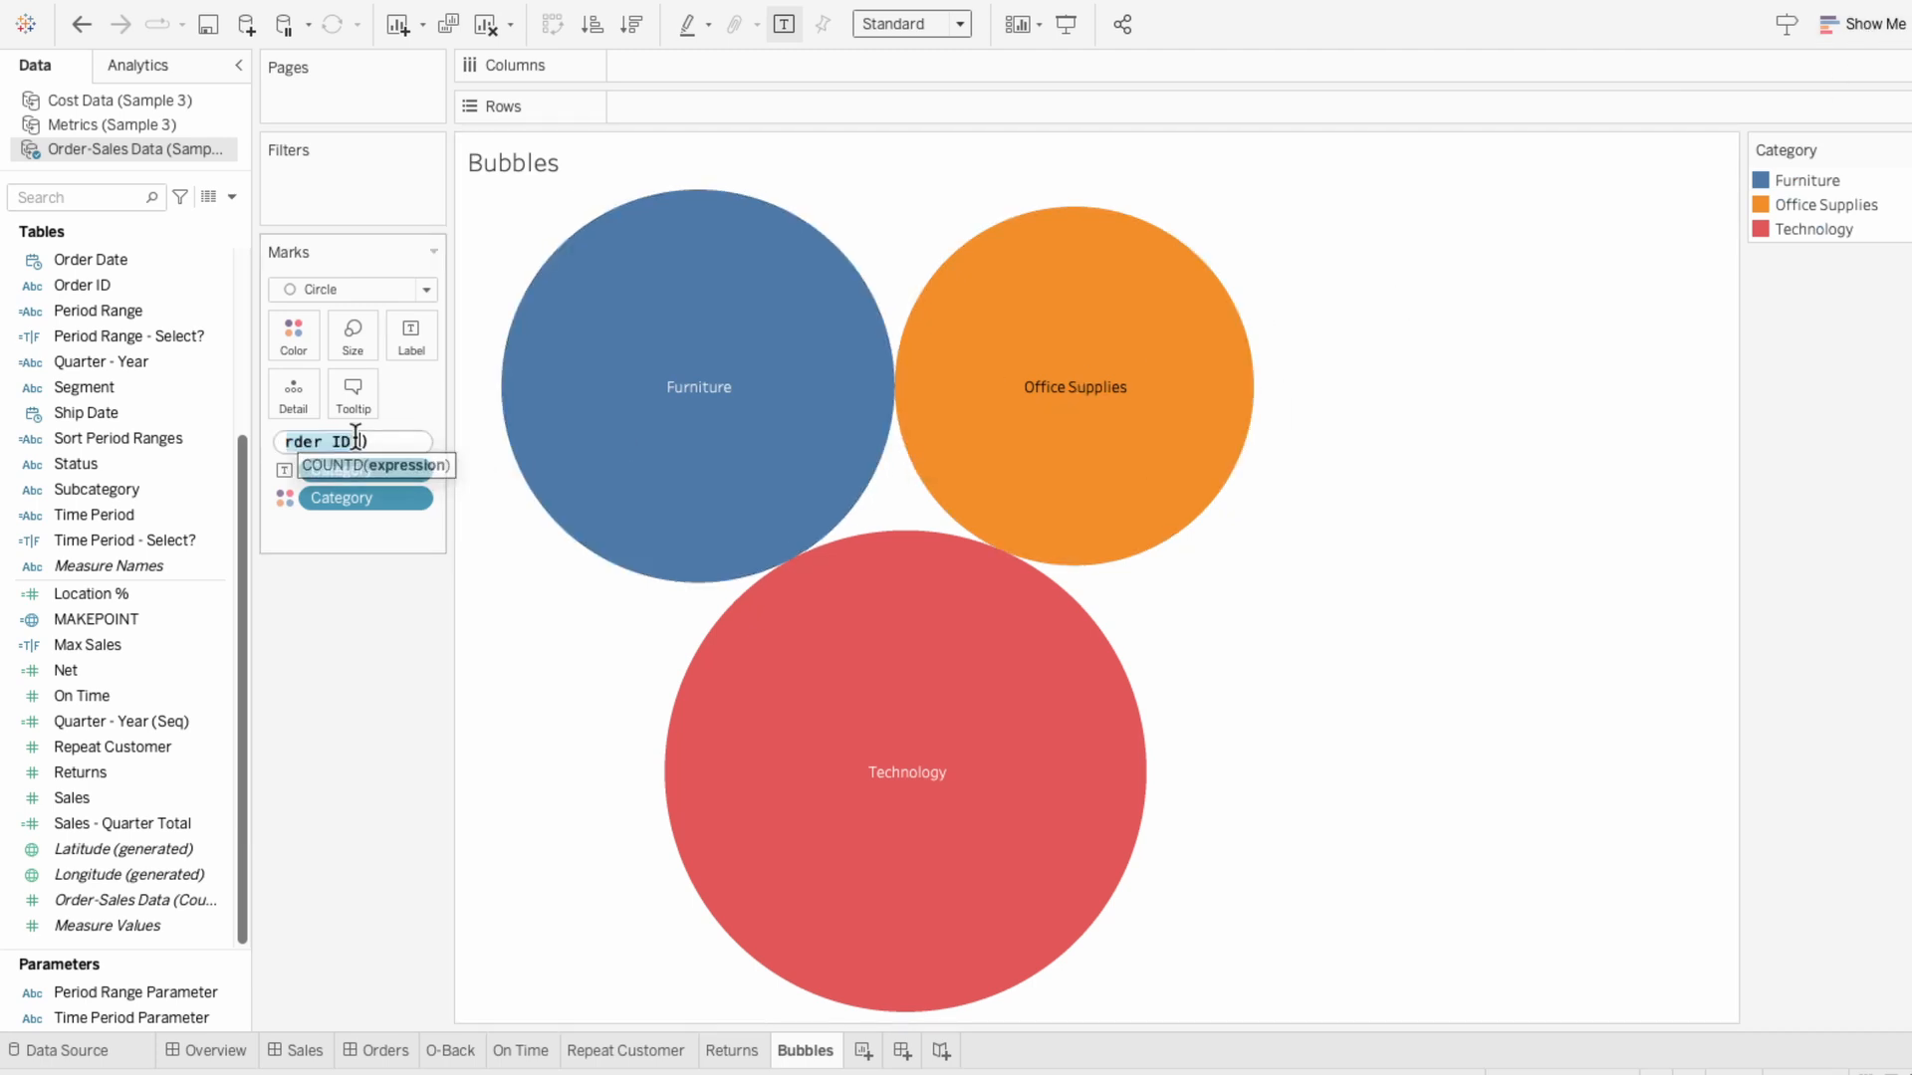
pyautogui.press('Return')
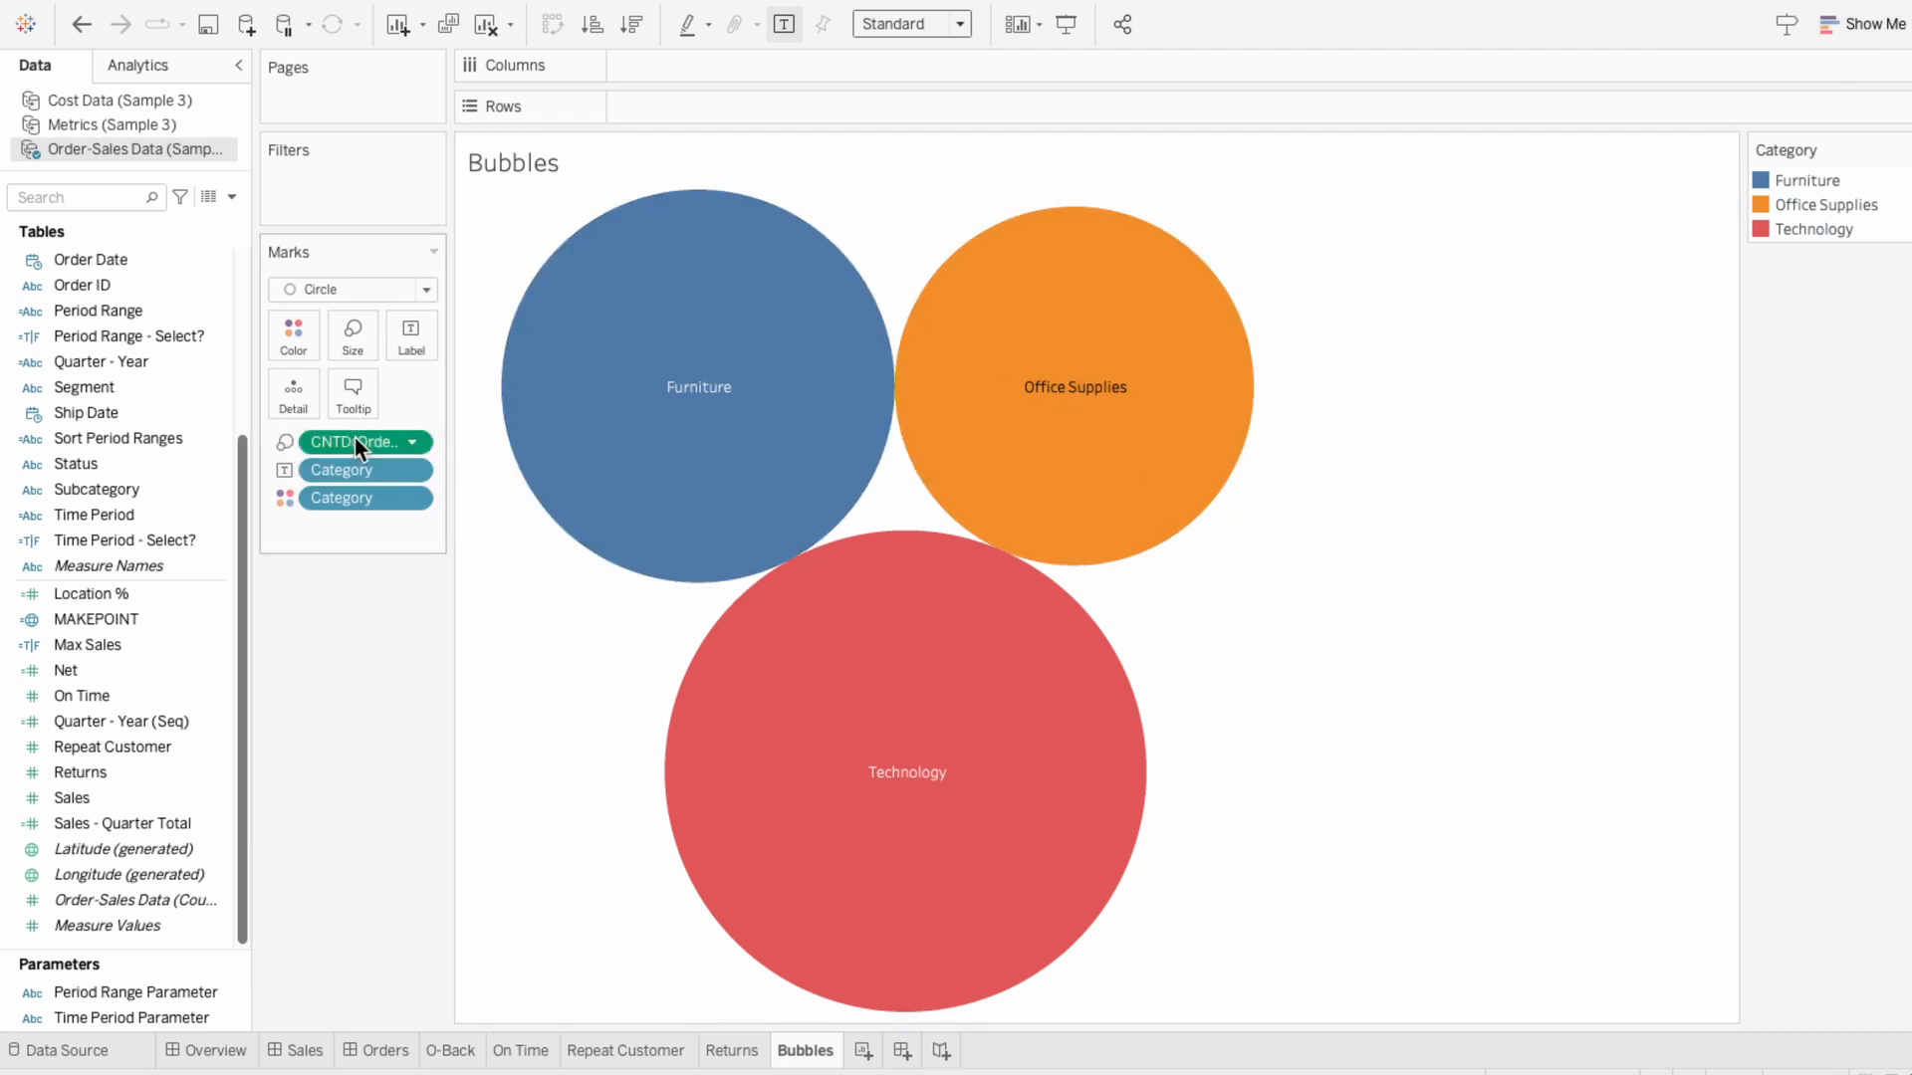
pyautogui.moveTo(354, 438); pyautogui.dragTo(321, 528)
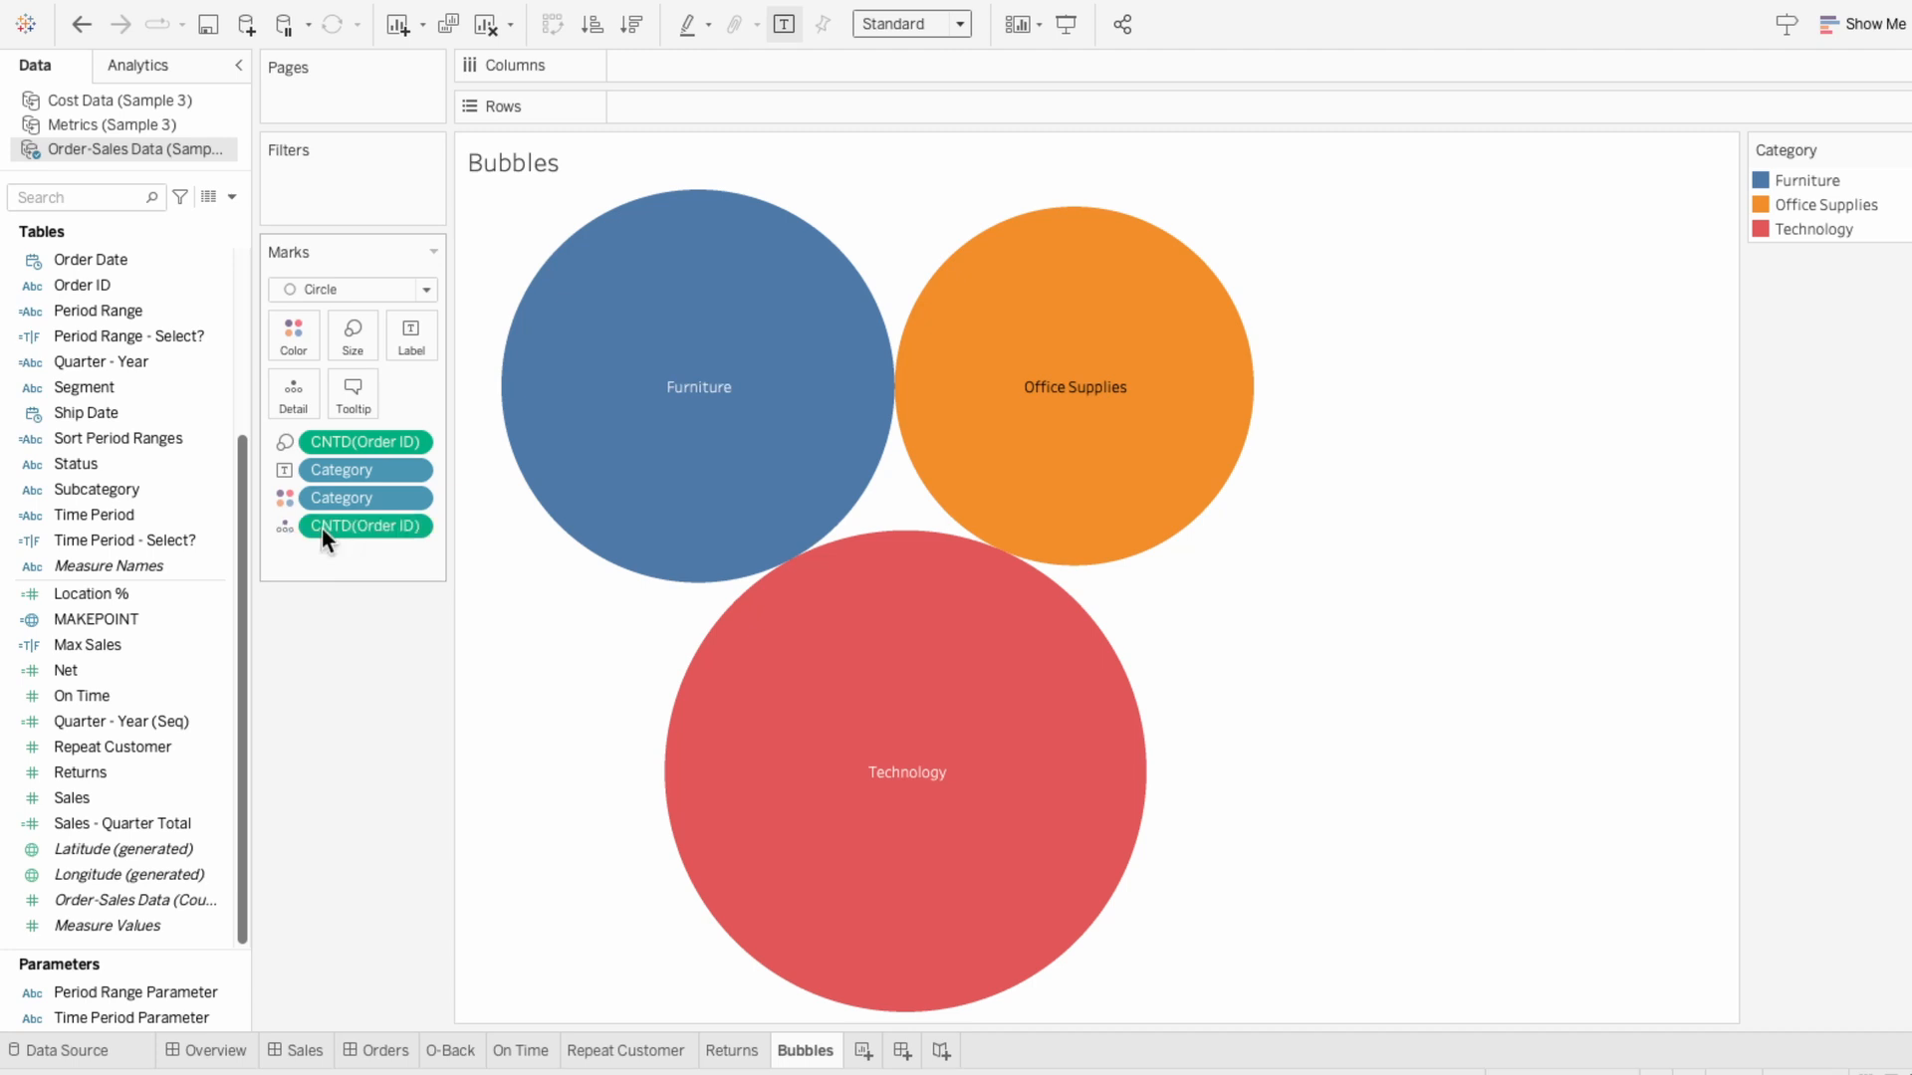
pyautogui.click(284, 526)
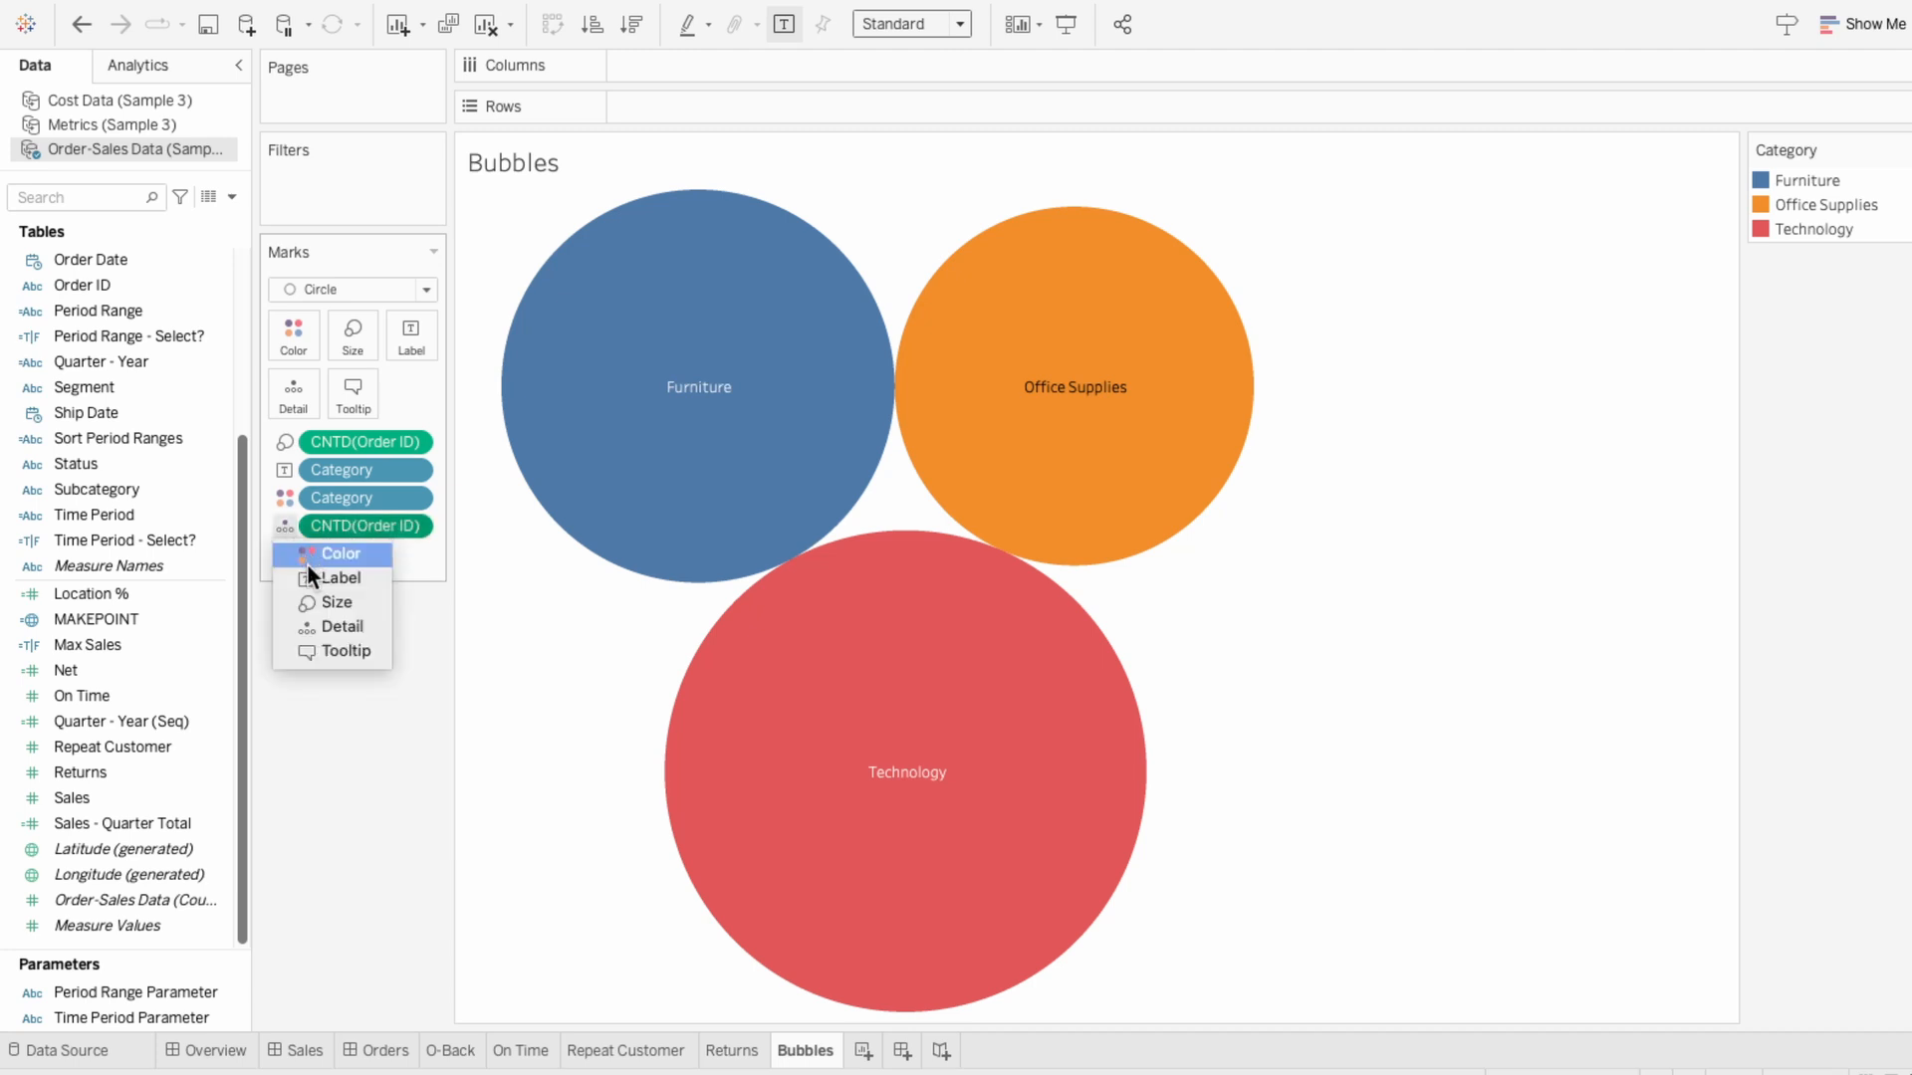
pyautogui.click(308, 577)
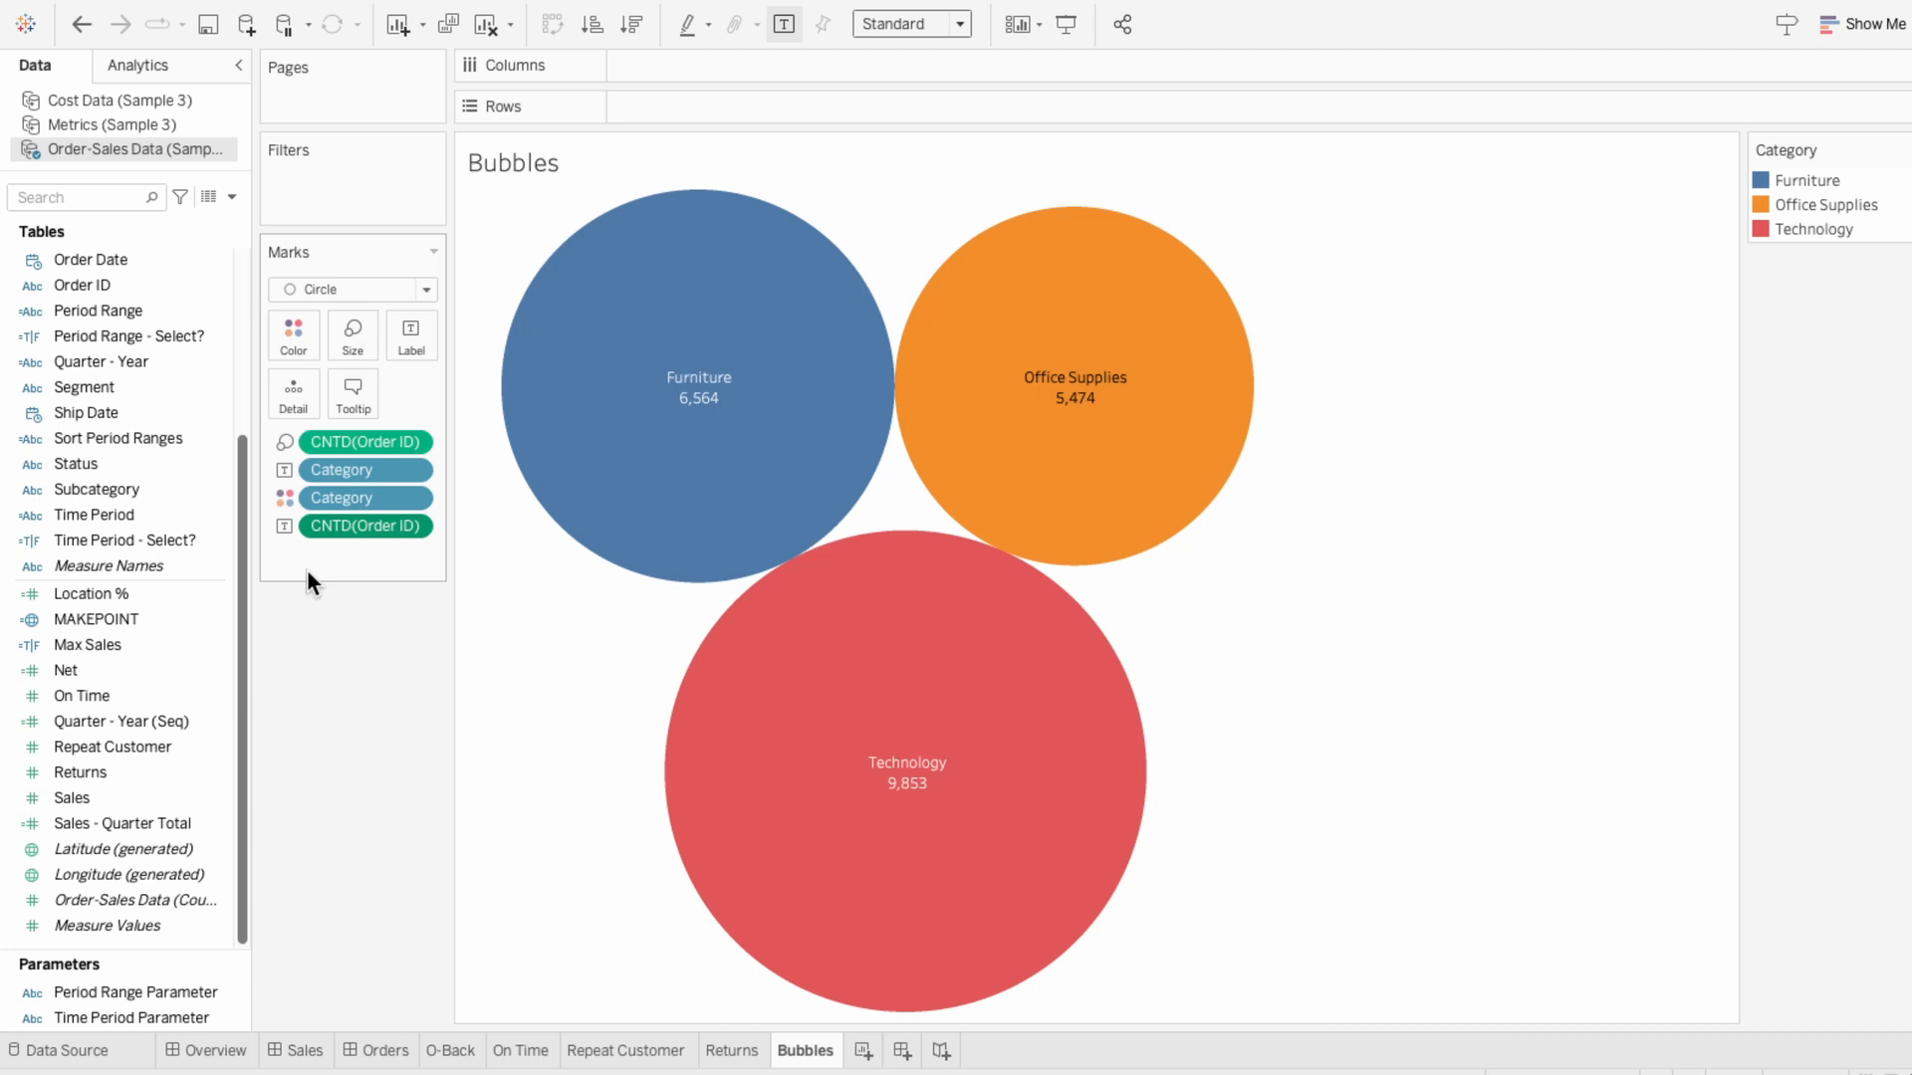
# - Add another distinct count of Order ID, make it a Percent of Total quick table calculation, and show it as a label
pyautogui.doubleClick(315, 558)
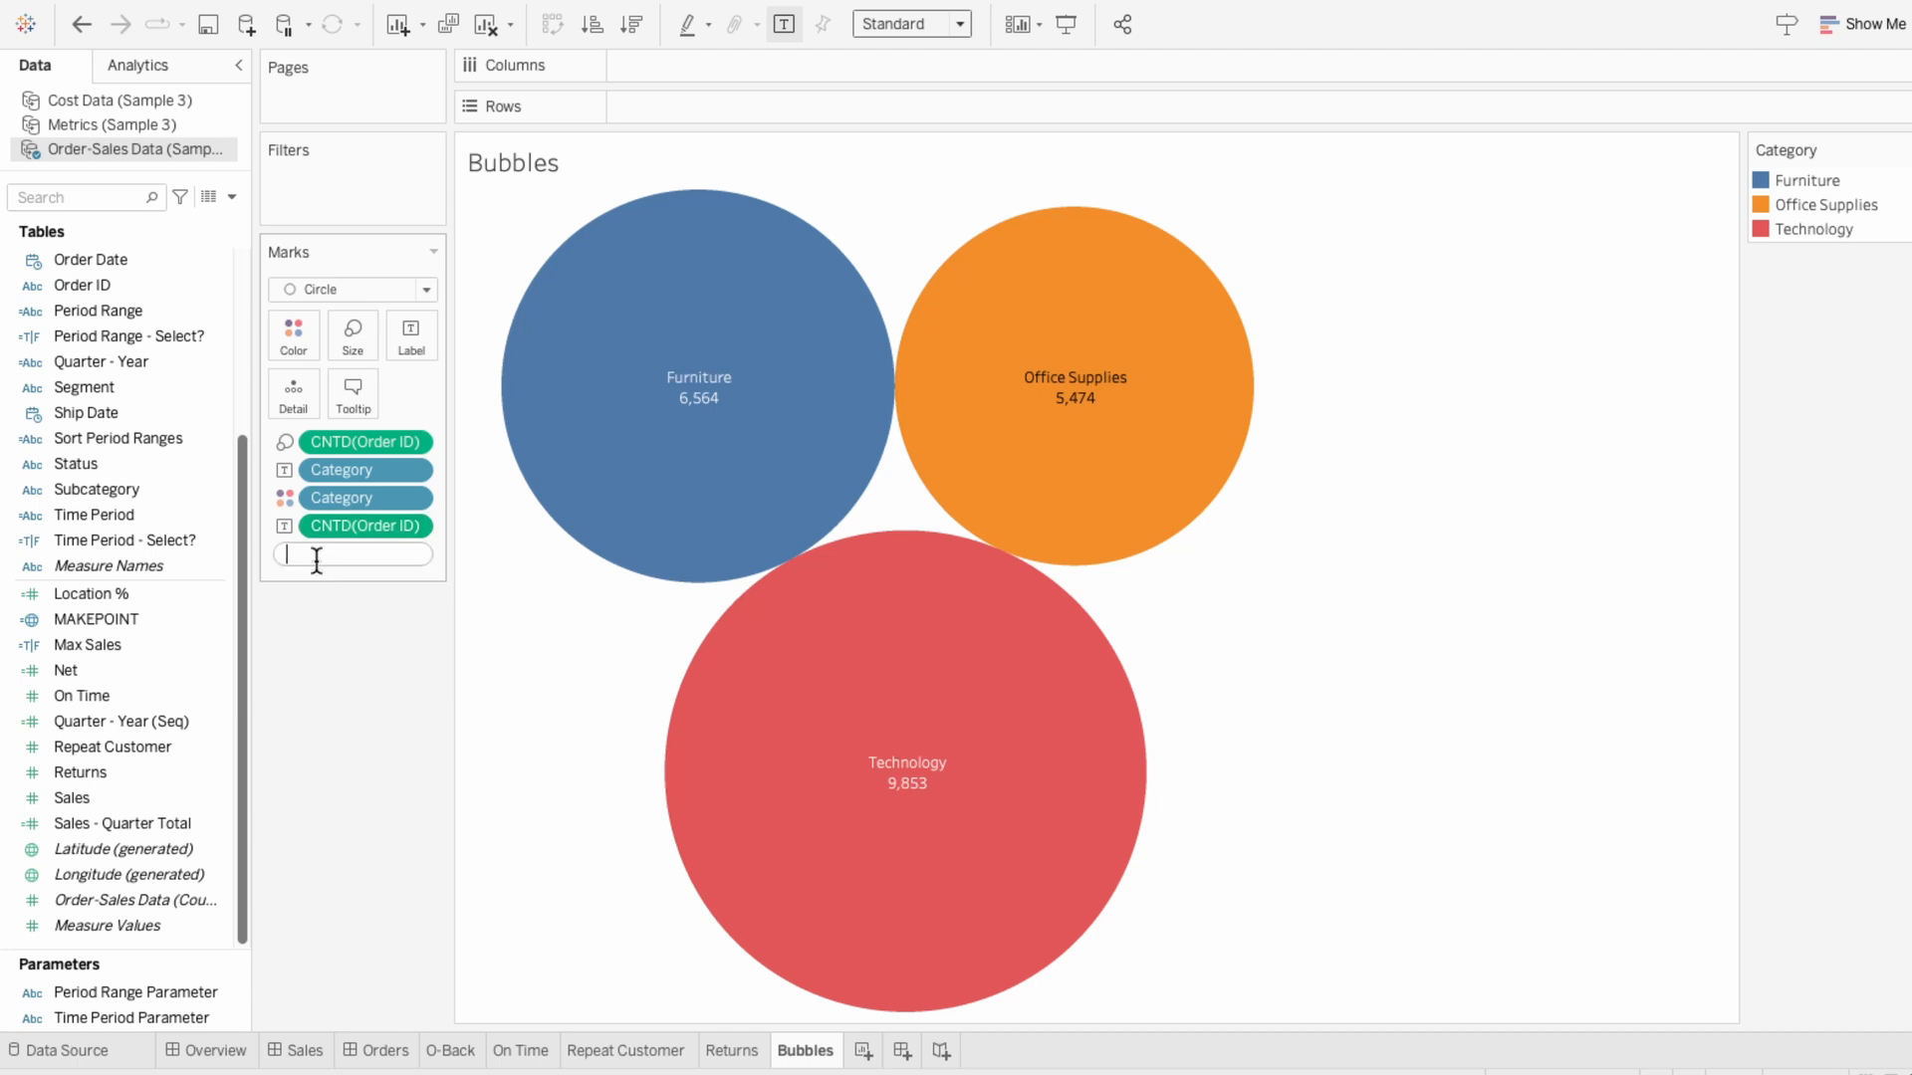
pyautogui.write('([Order ID])')
pyautogui.press('Return')
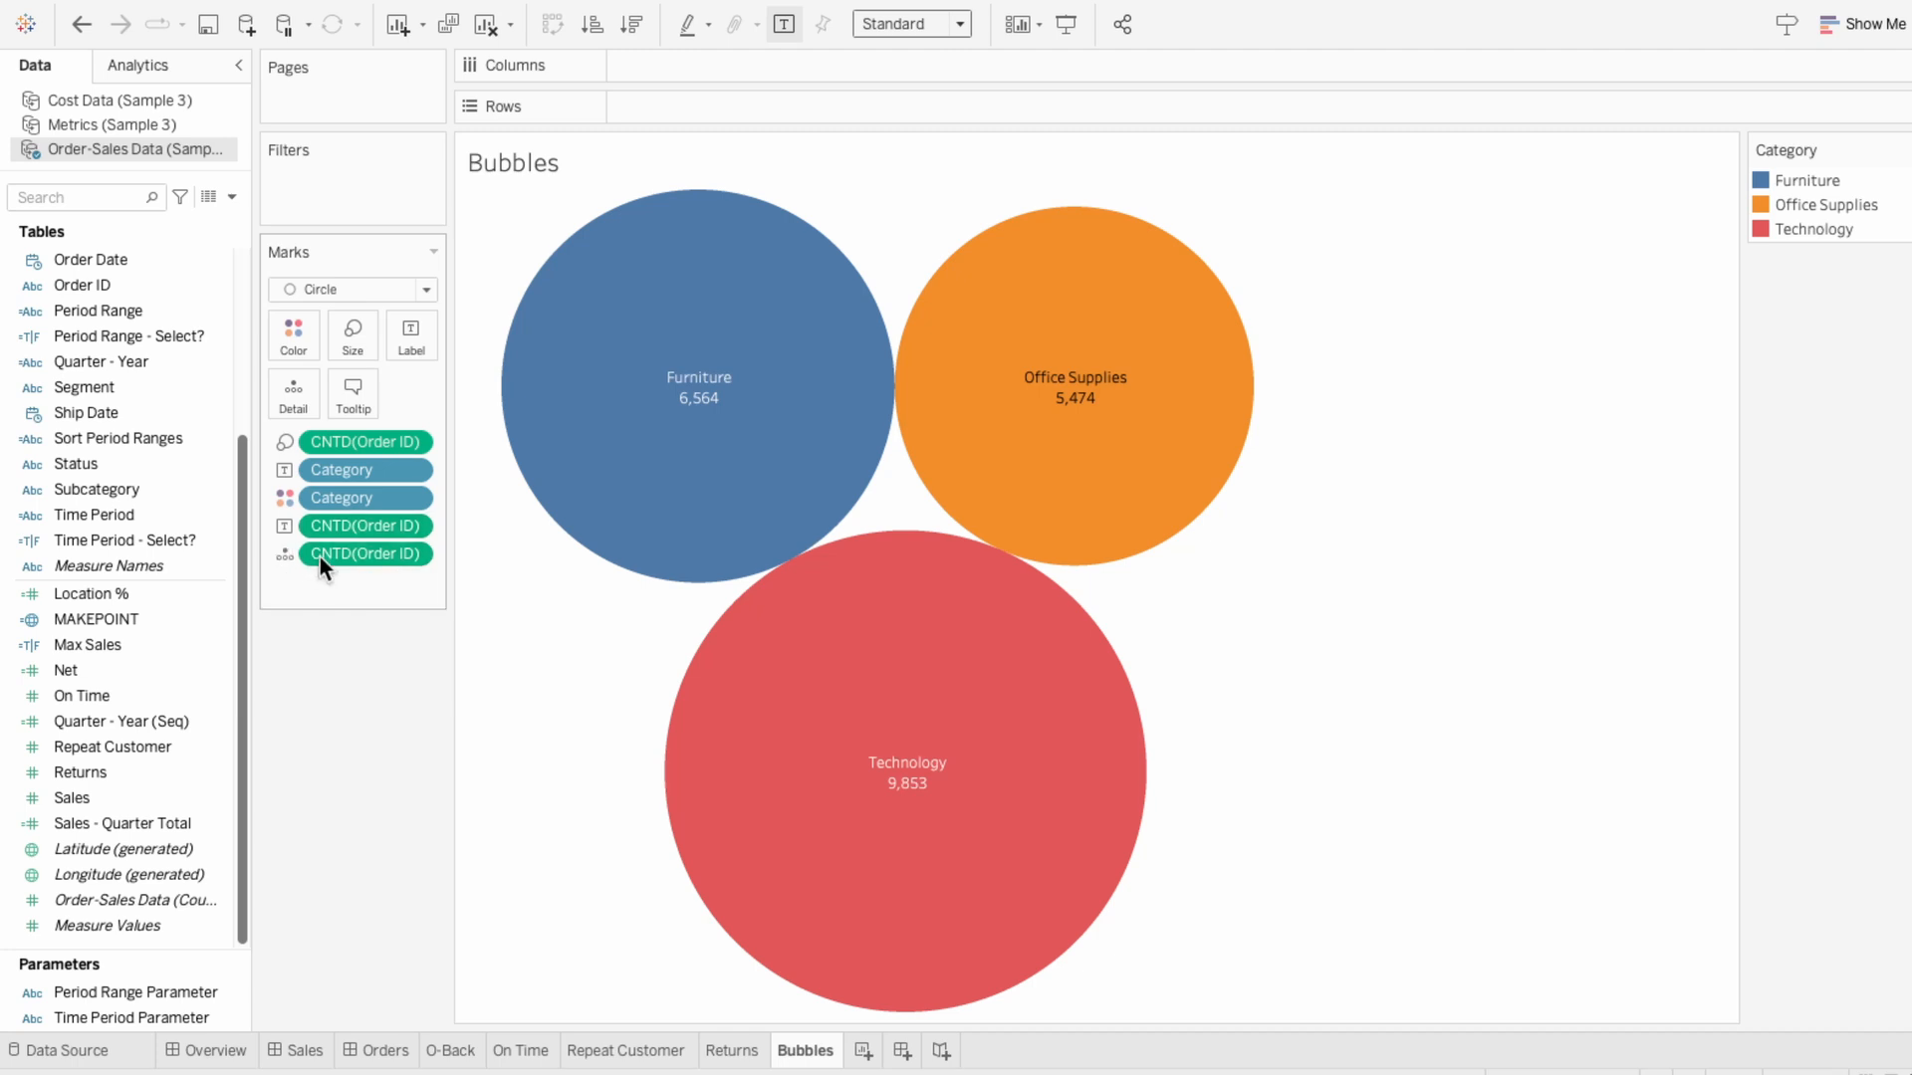
pyautogui.rightClick(319, 558)
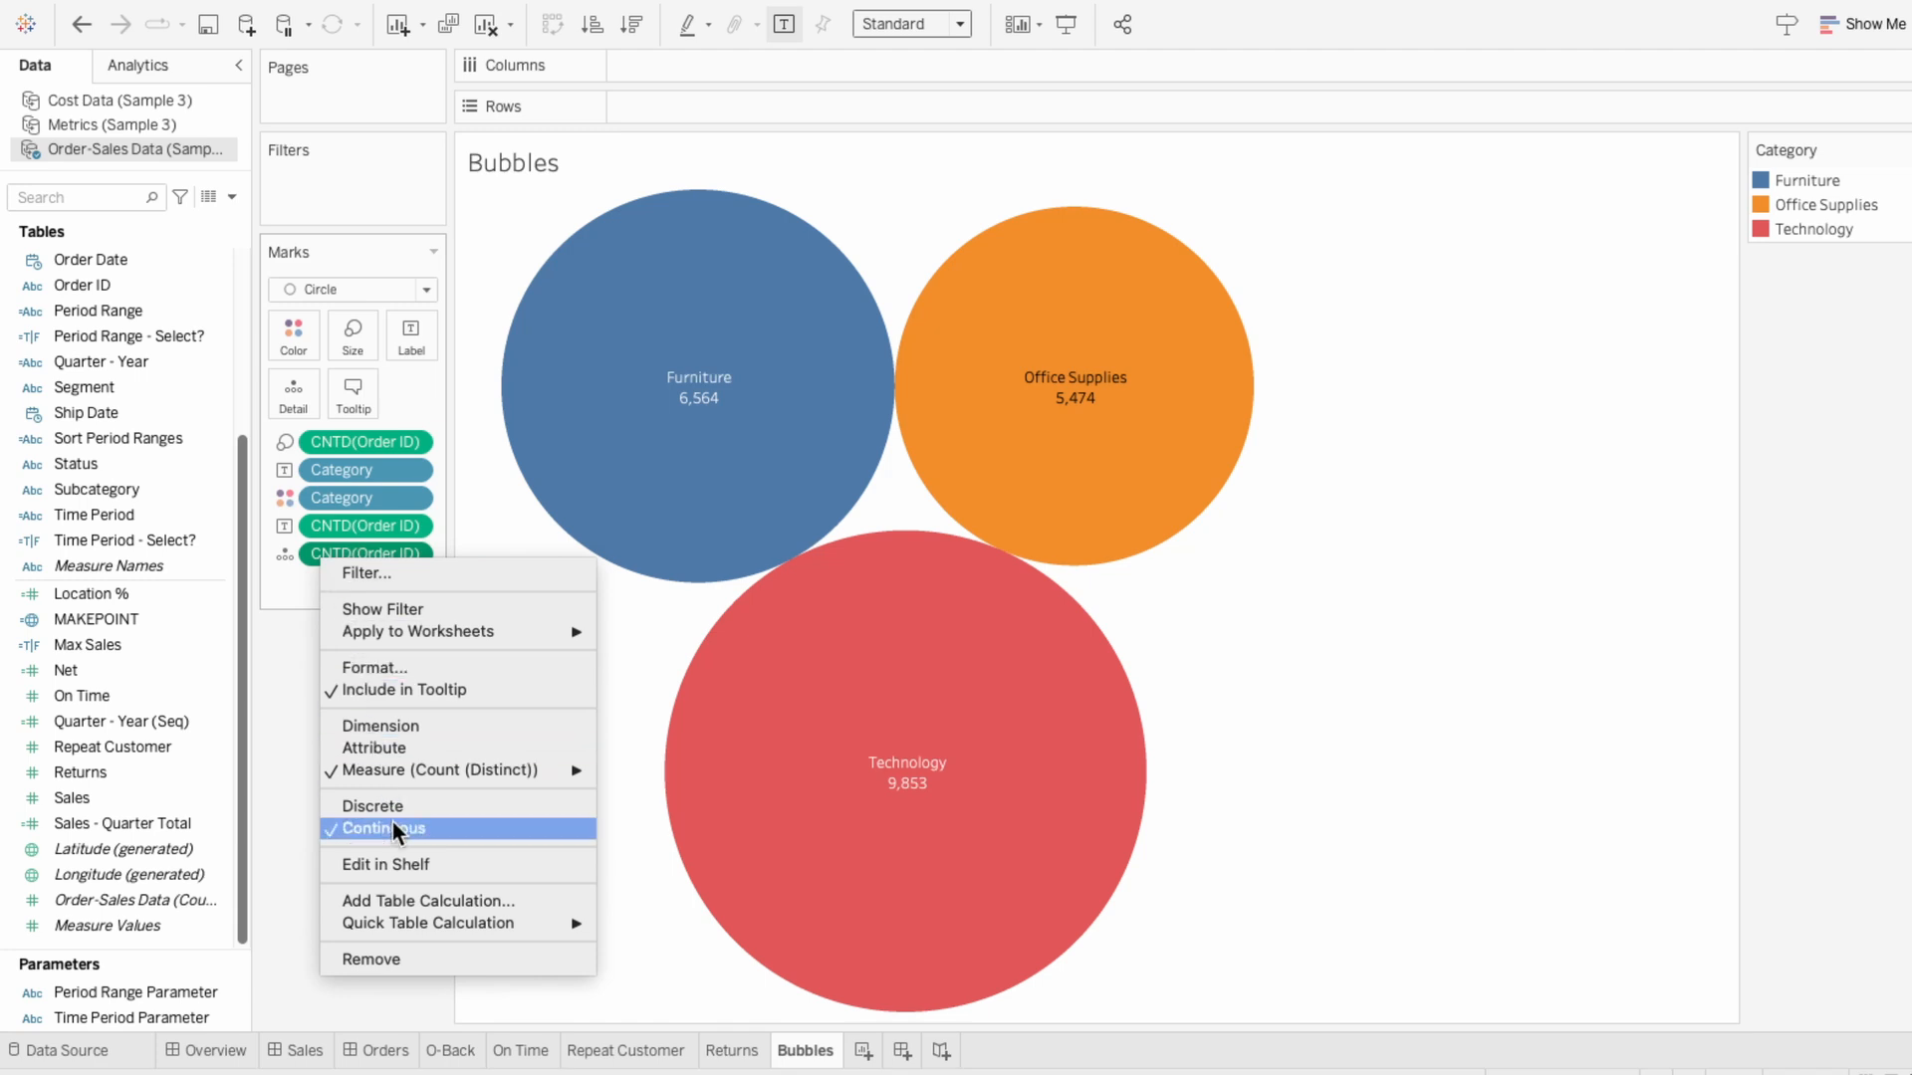
pyautogui.moveTo(411, 926)
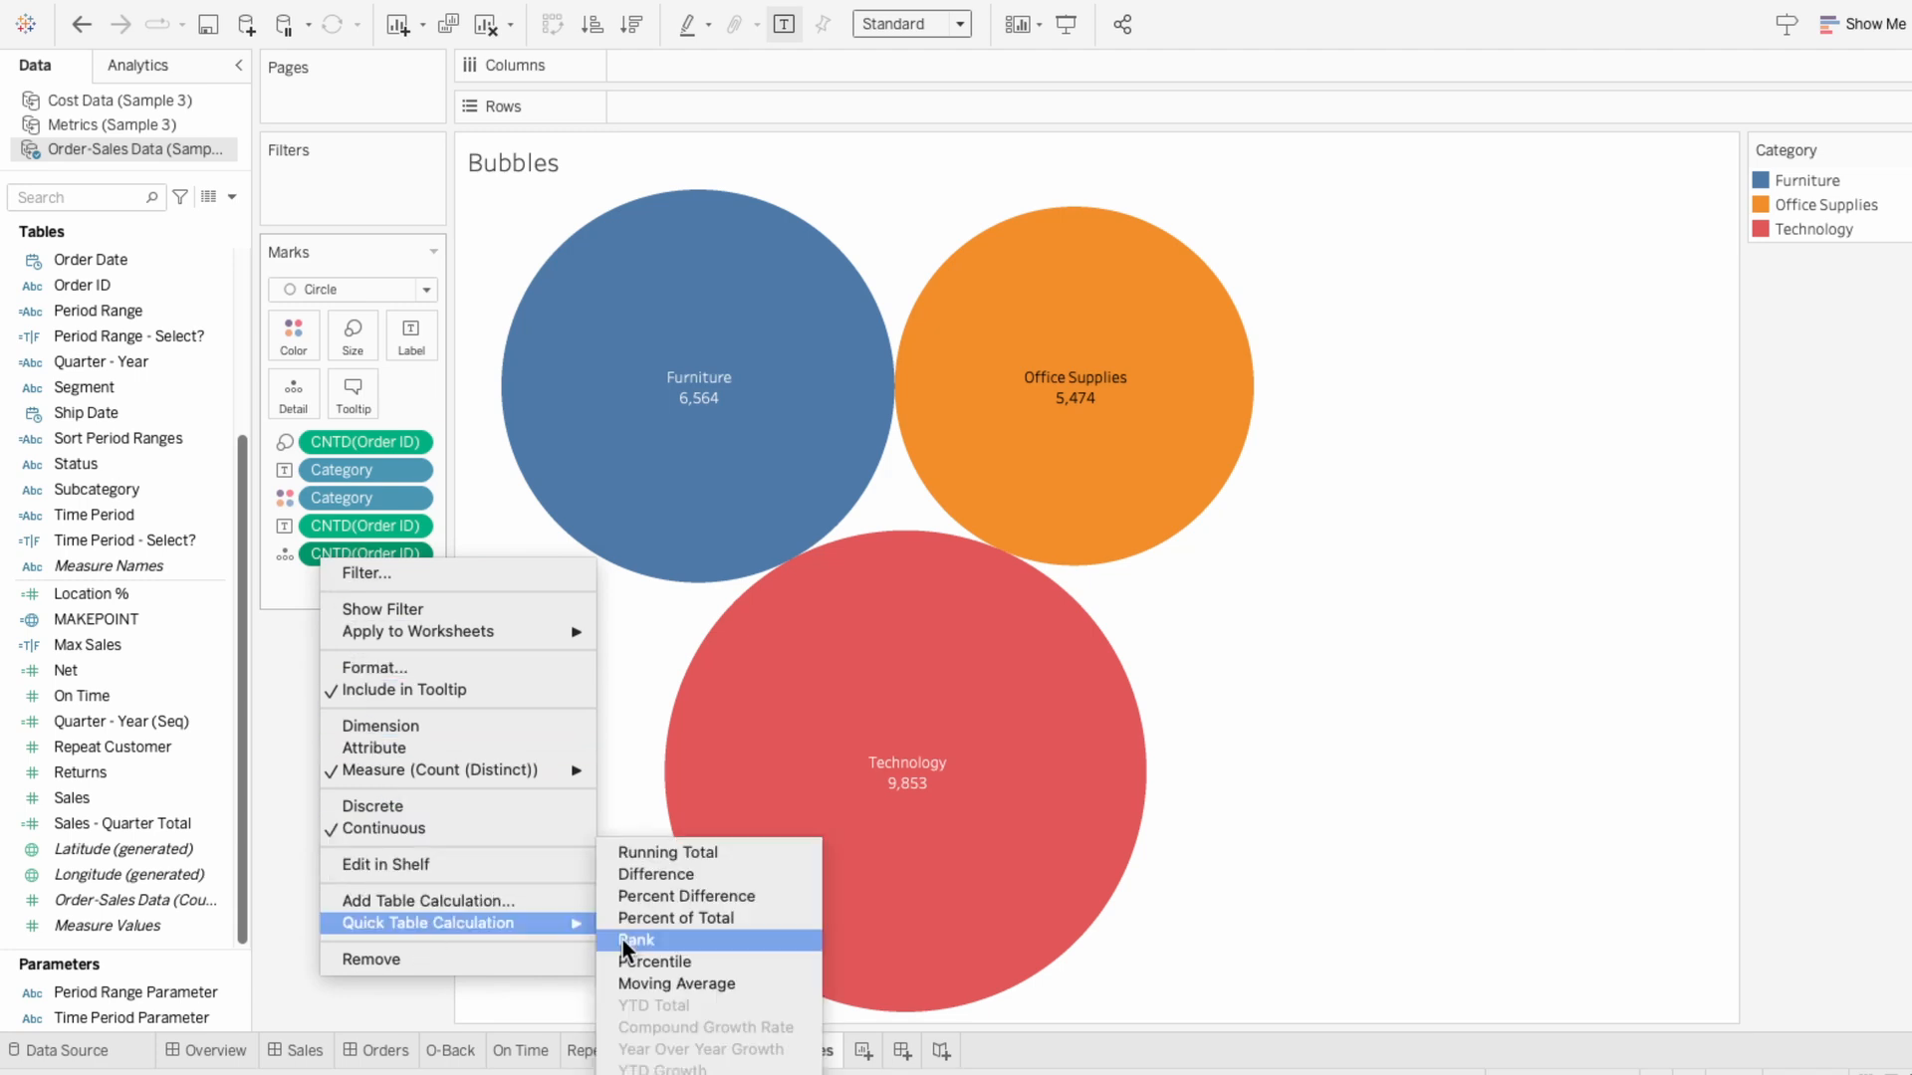
pyautogui.click(649, 918)
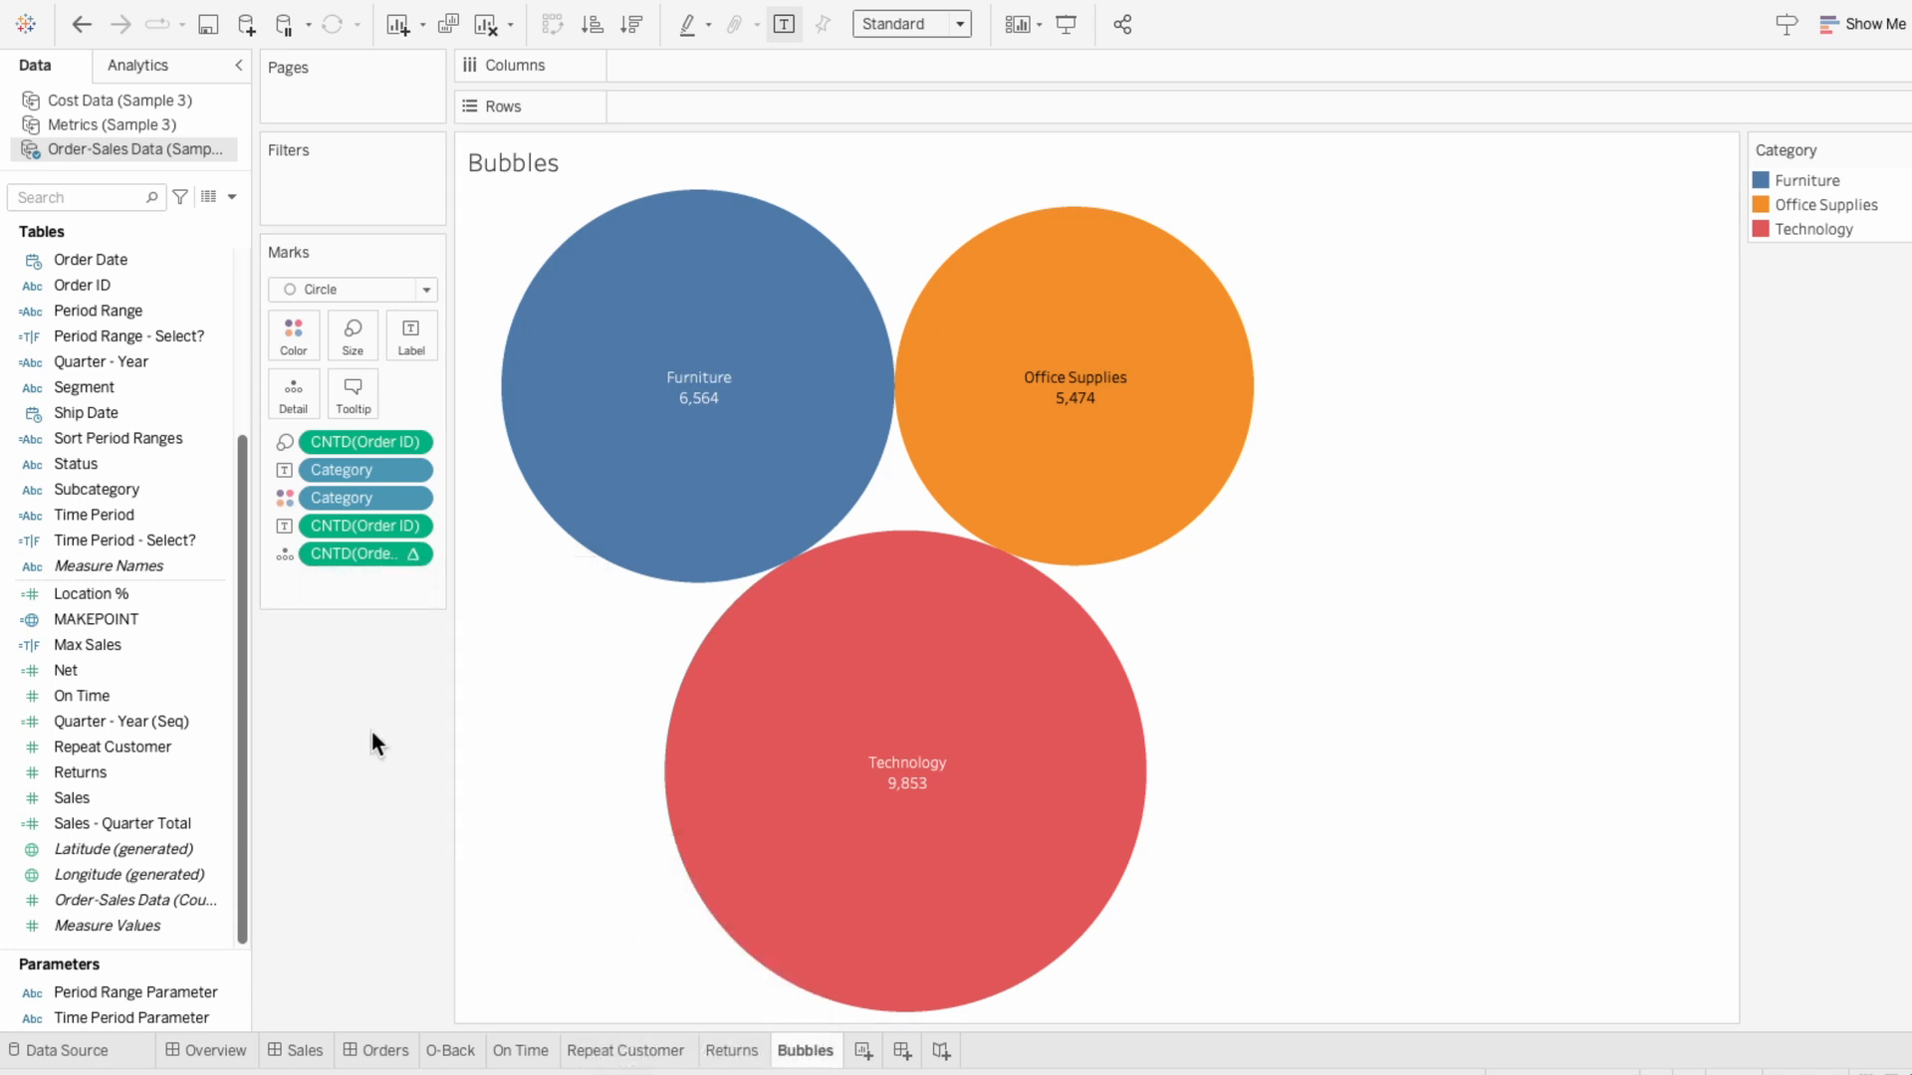
pyautogui.click(283, 554)
pyautogui.click(299, 607)
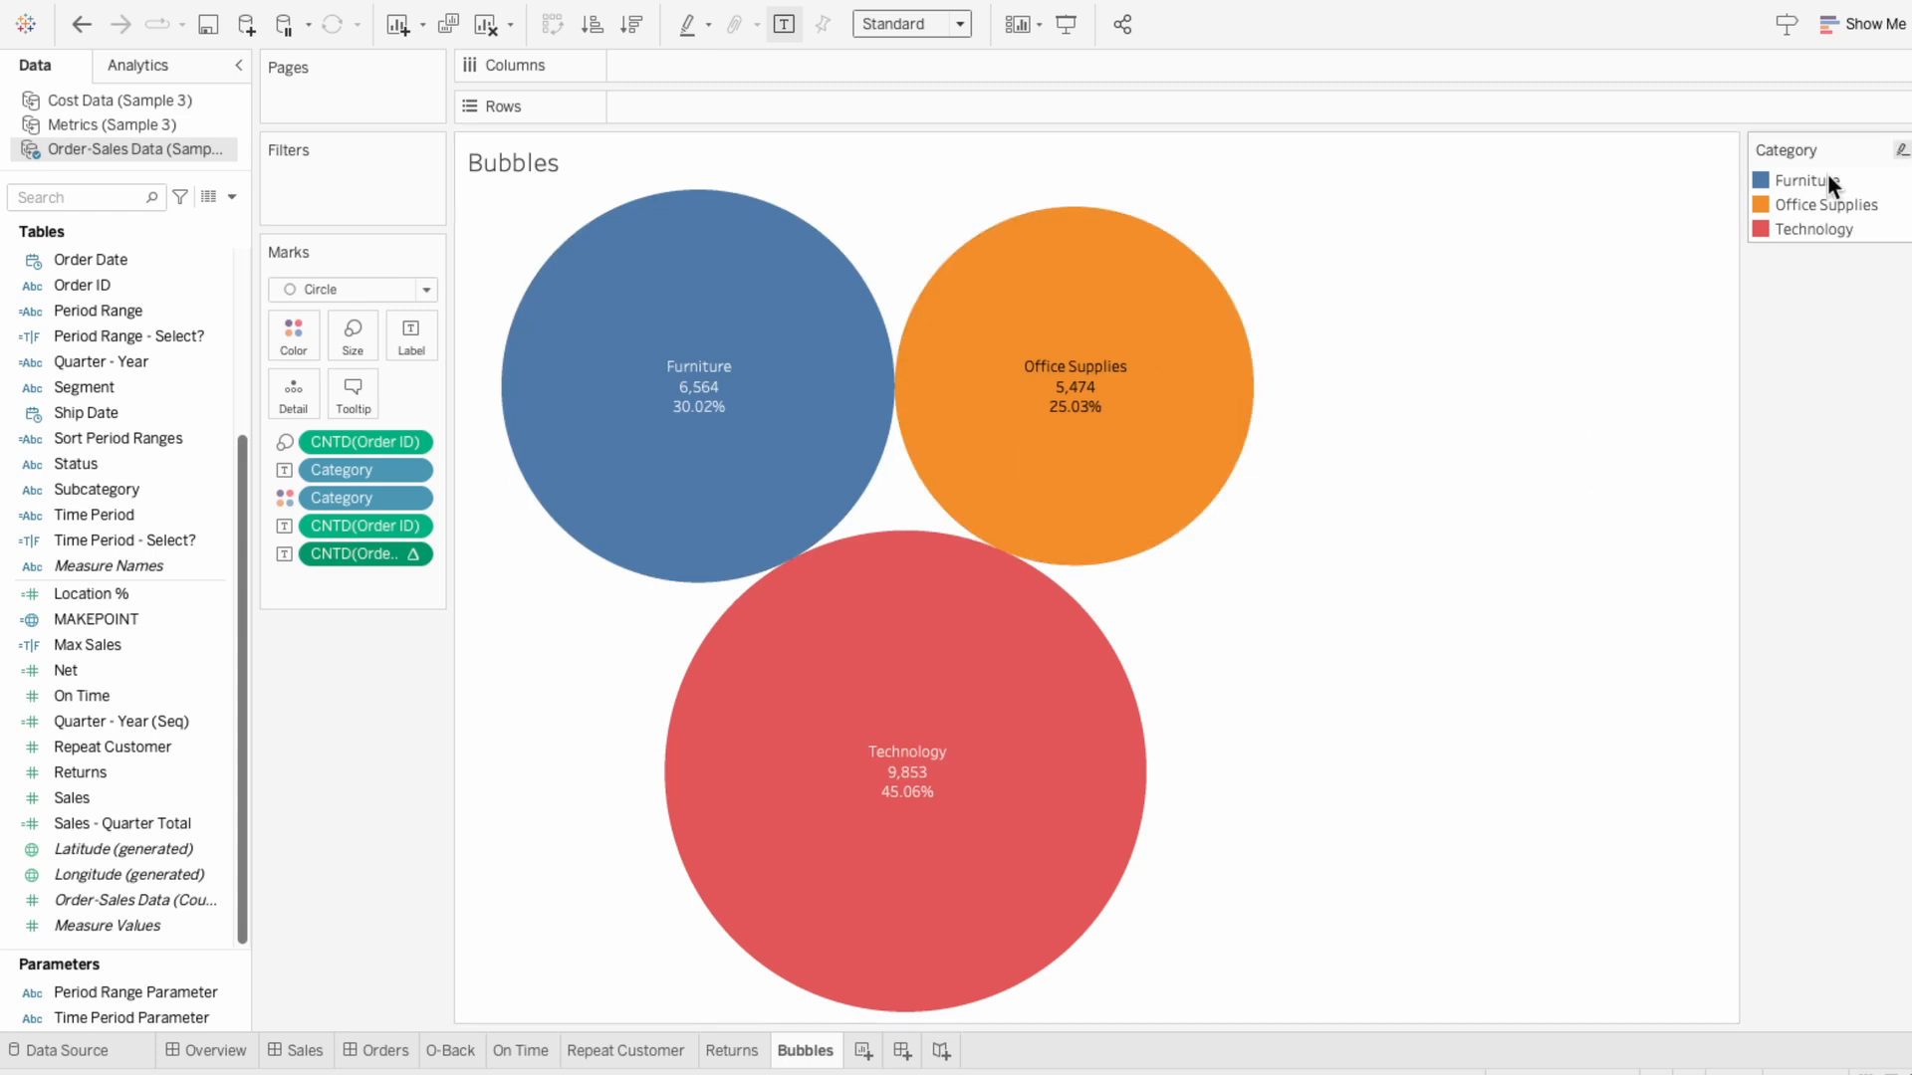
# - Recolor the categories from the Summer palette: green for Furniture, teal for Office Supplies and pink for Technology
pyautogui.click(1899, 150)
pyautogui.click(1896, 173)
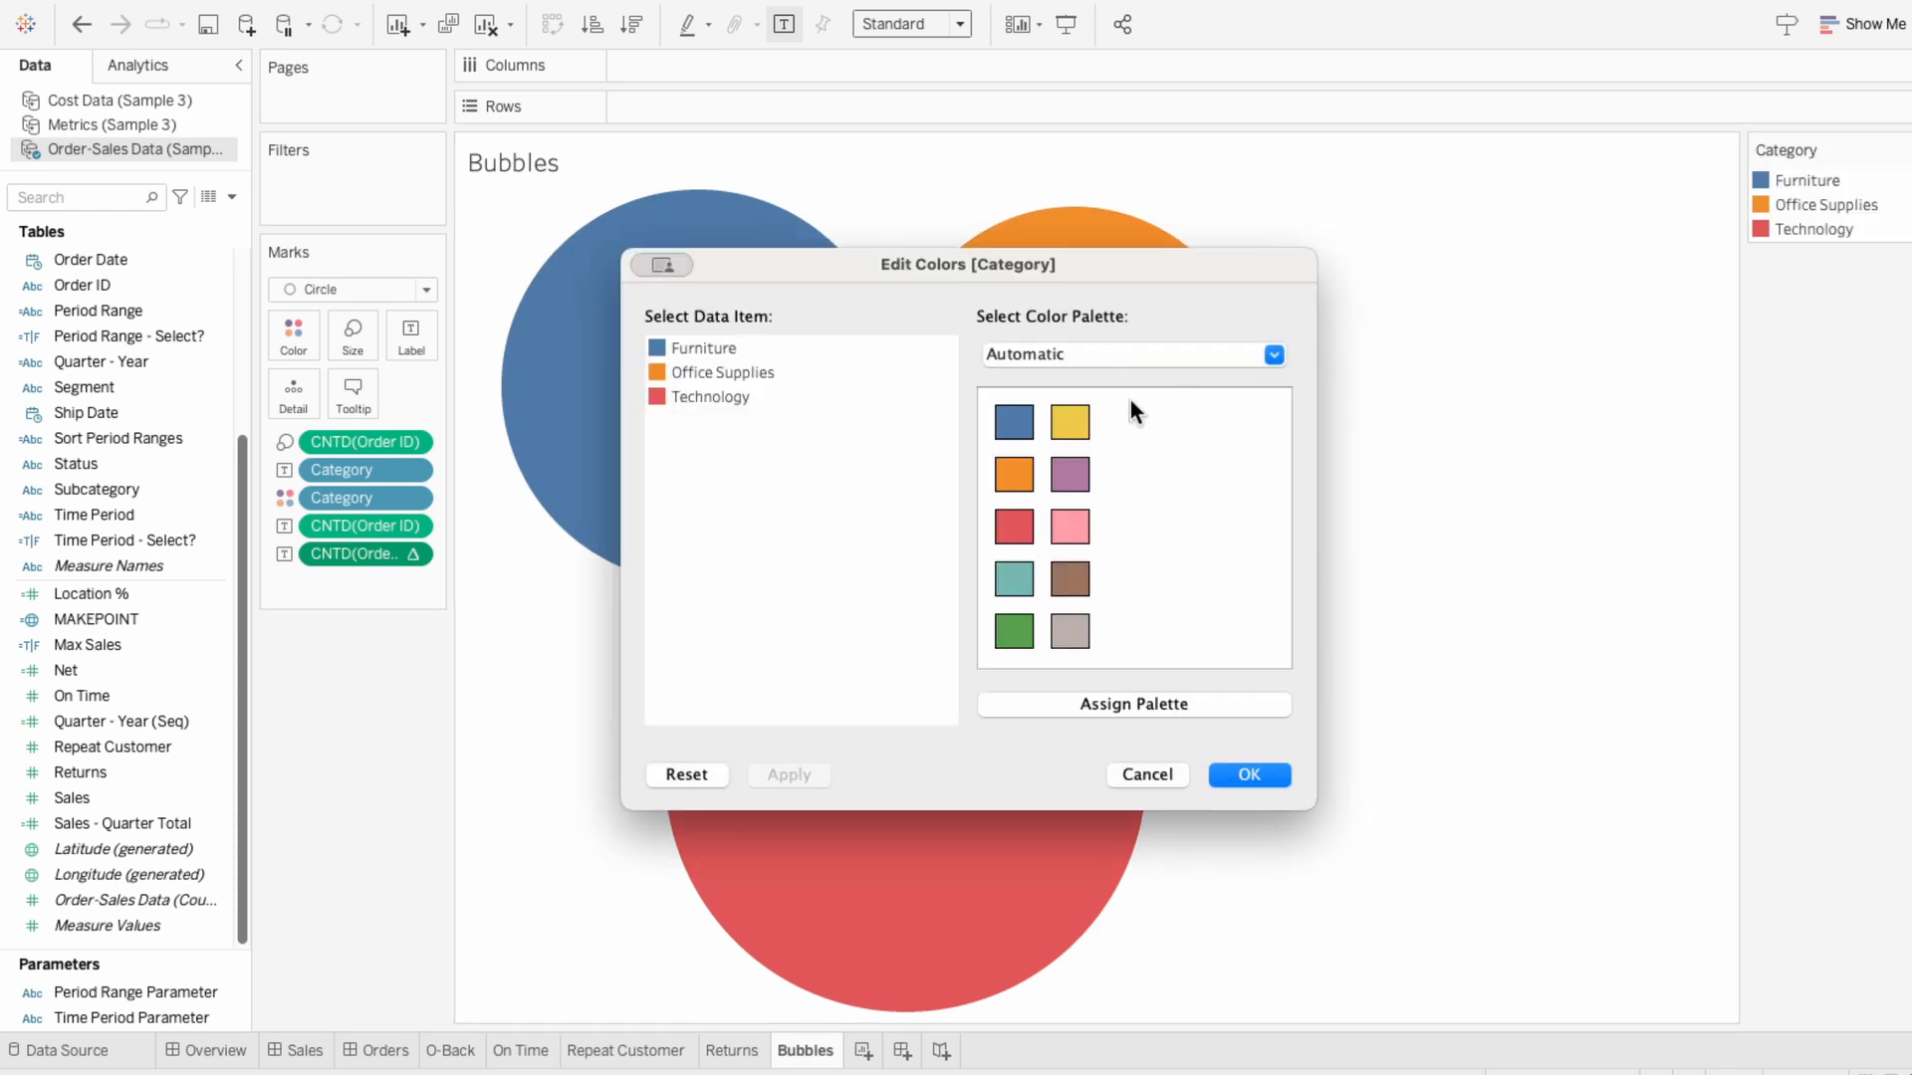
pyautogui.click(1049, 351)
pyautogui.click(1045, 246)
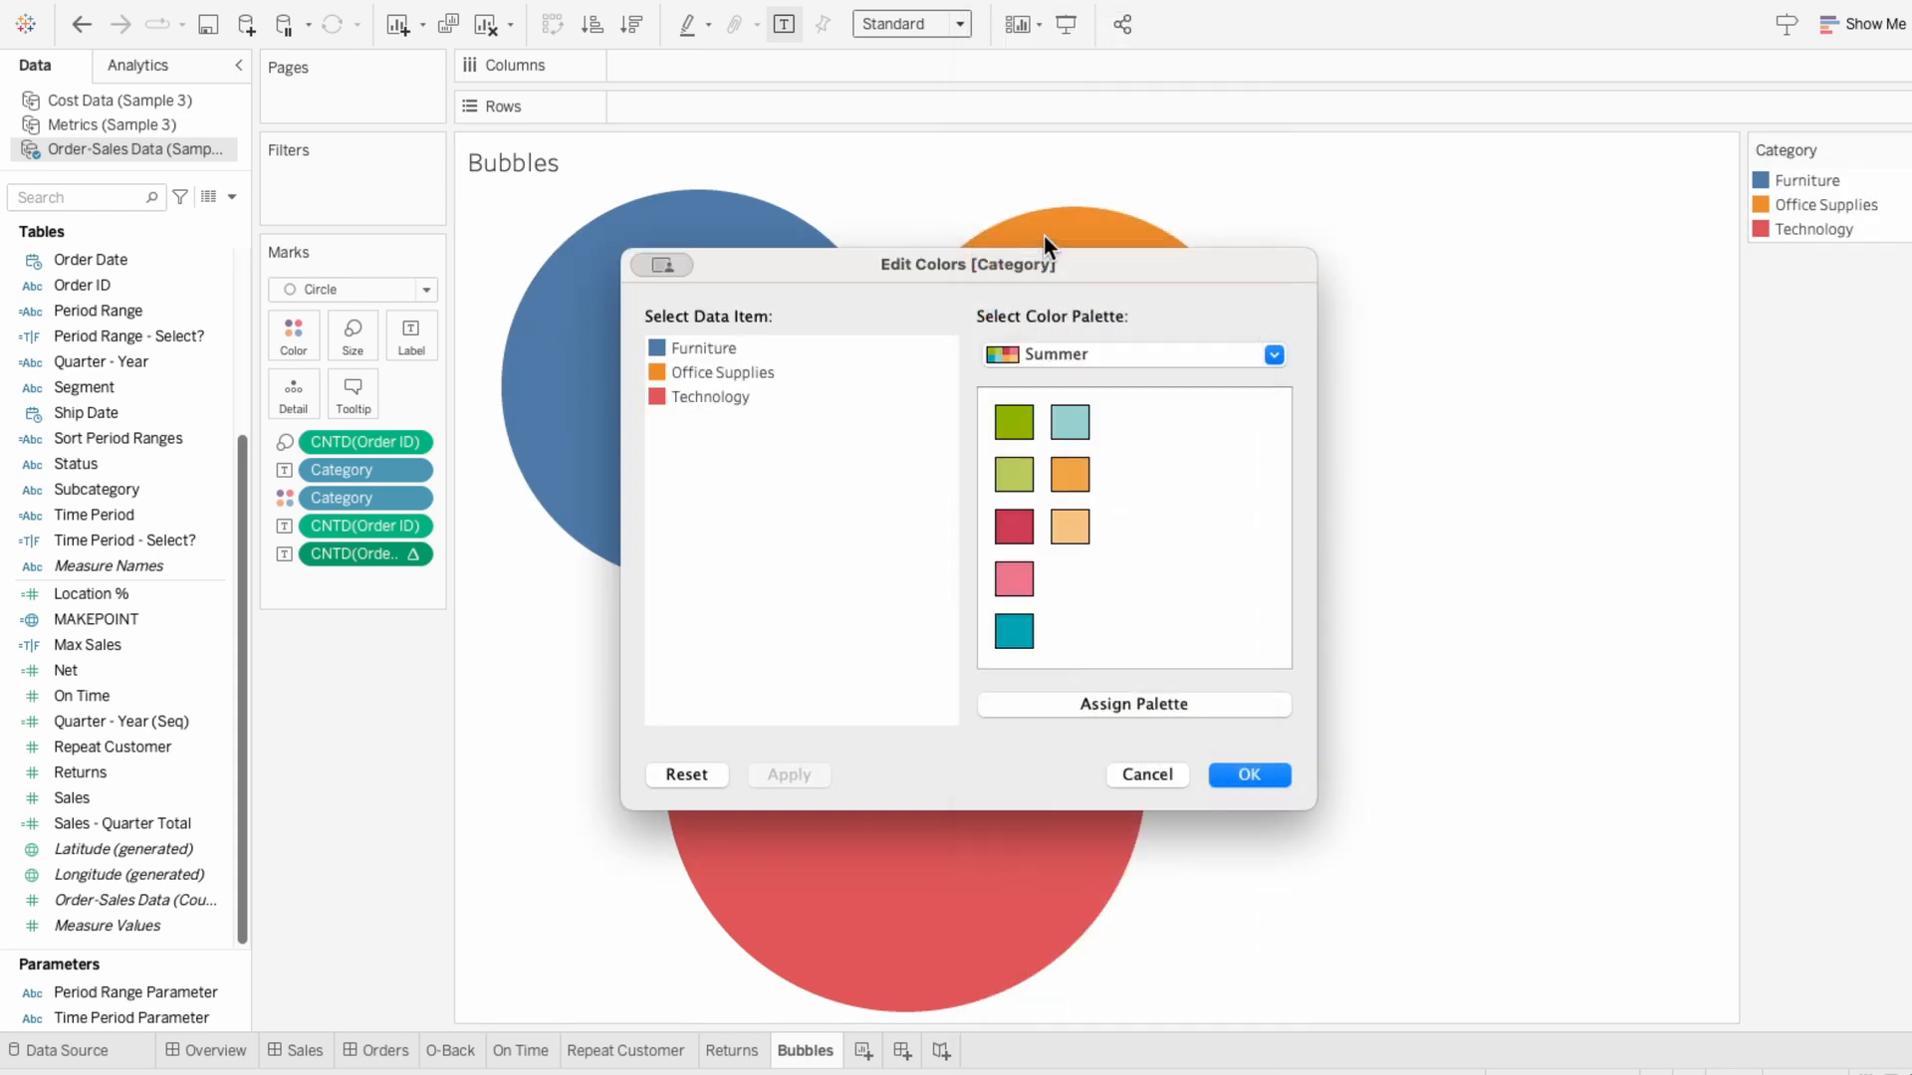
pyautogui.click(998, 416)
pyautogui.click(673, 374)
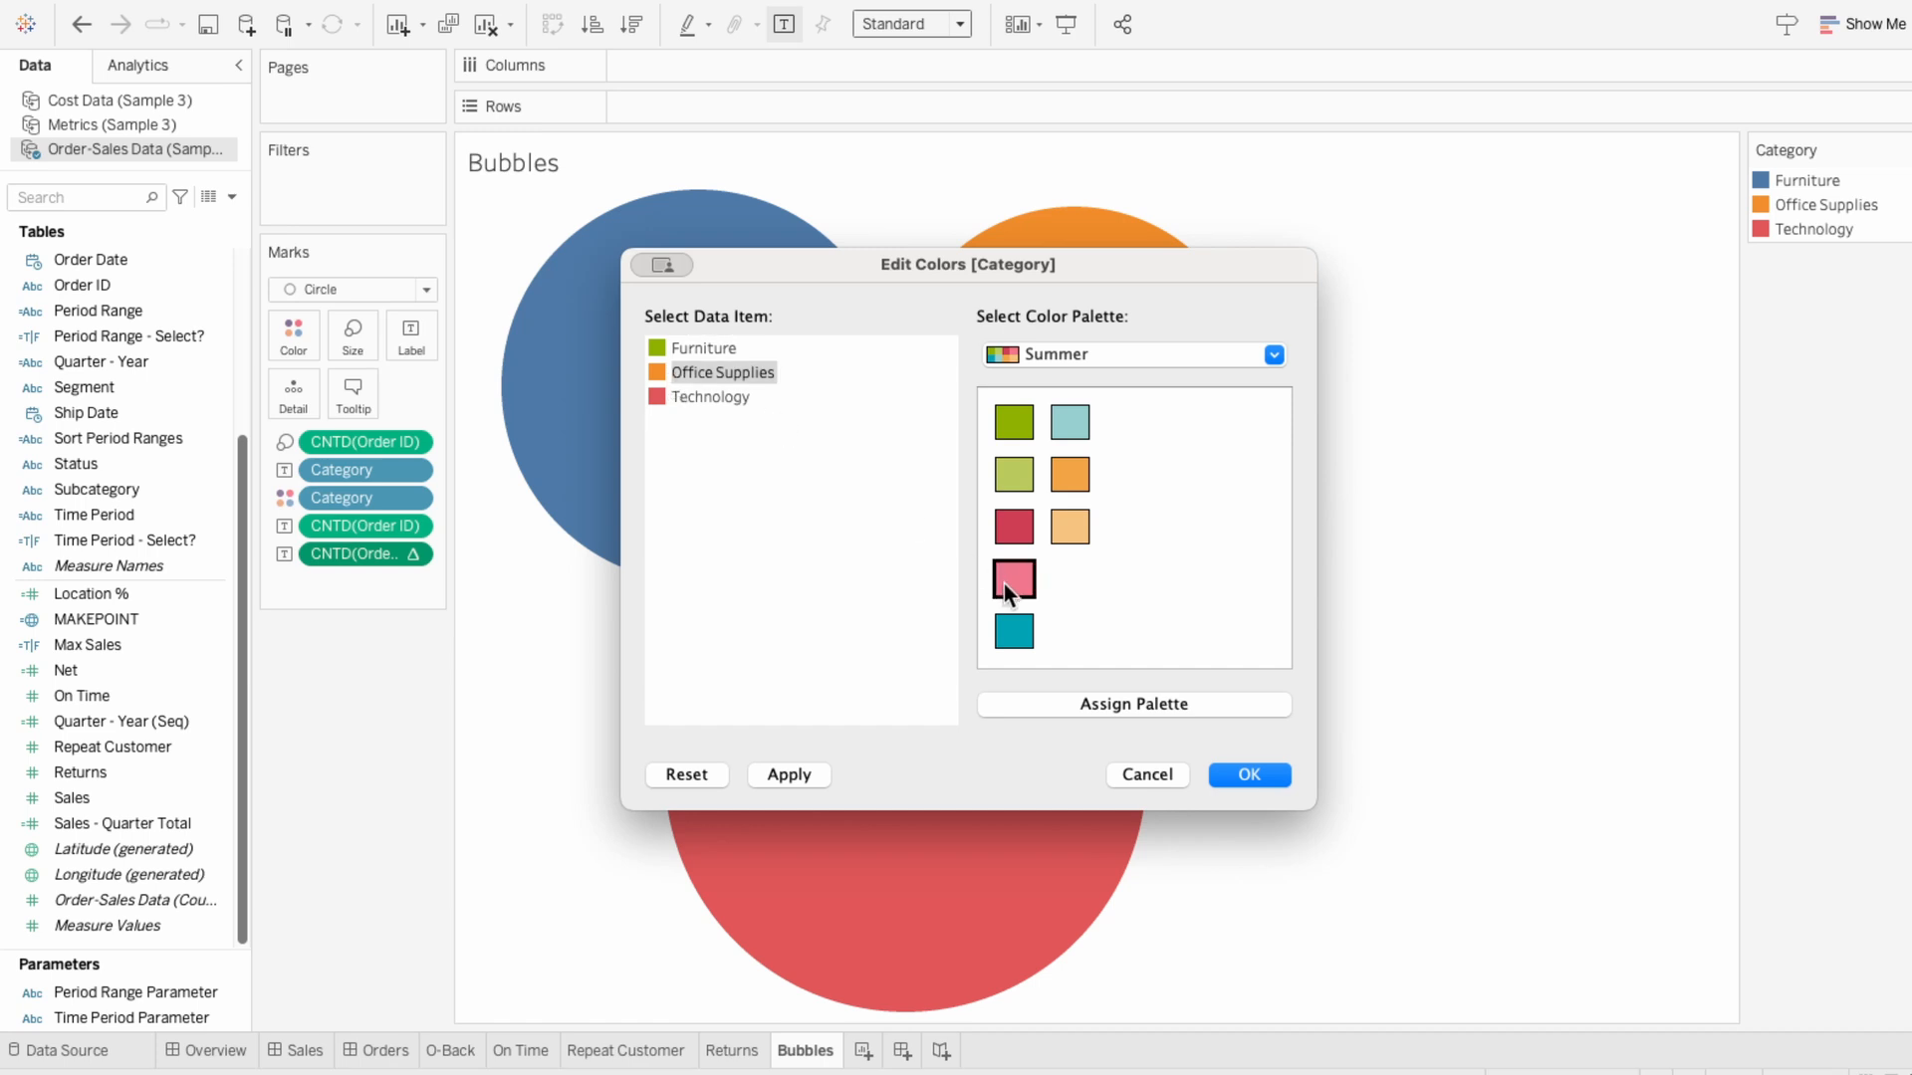
pyautogui.click(1006, 635)
pyautogui.click(709, 397)
pyautogui.click(1012, 577)
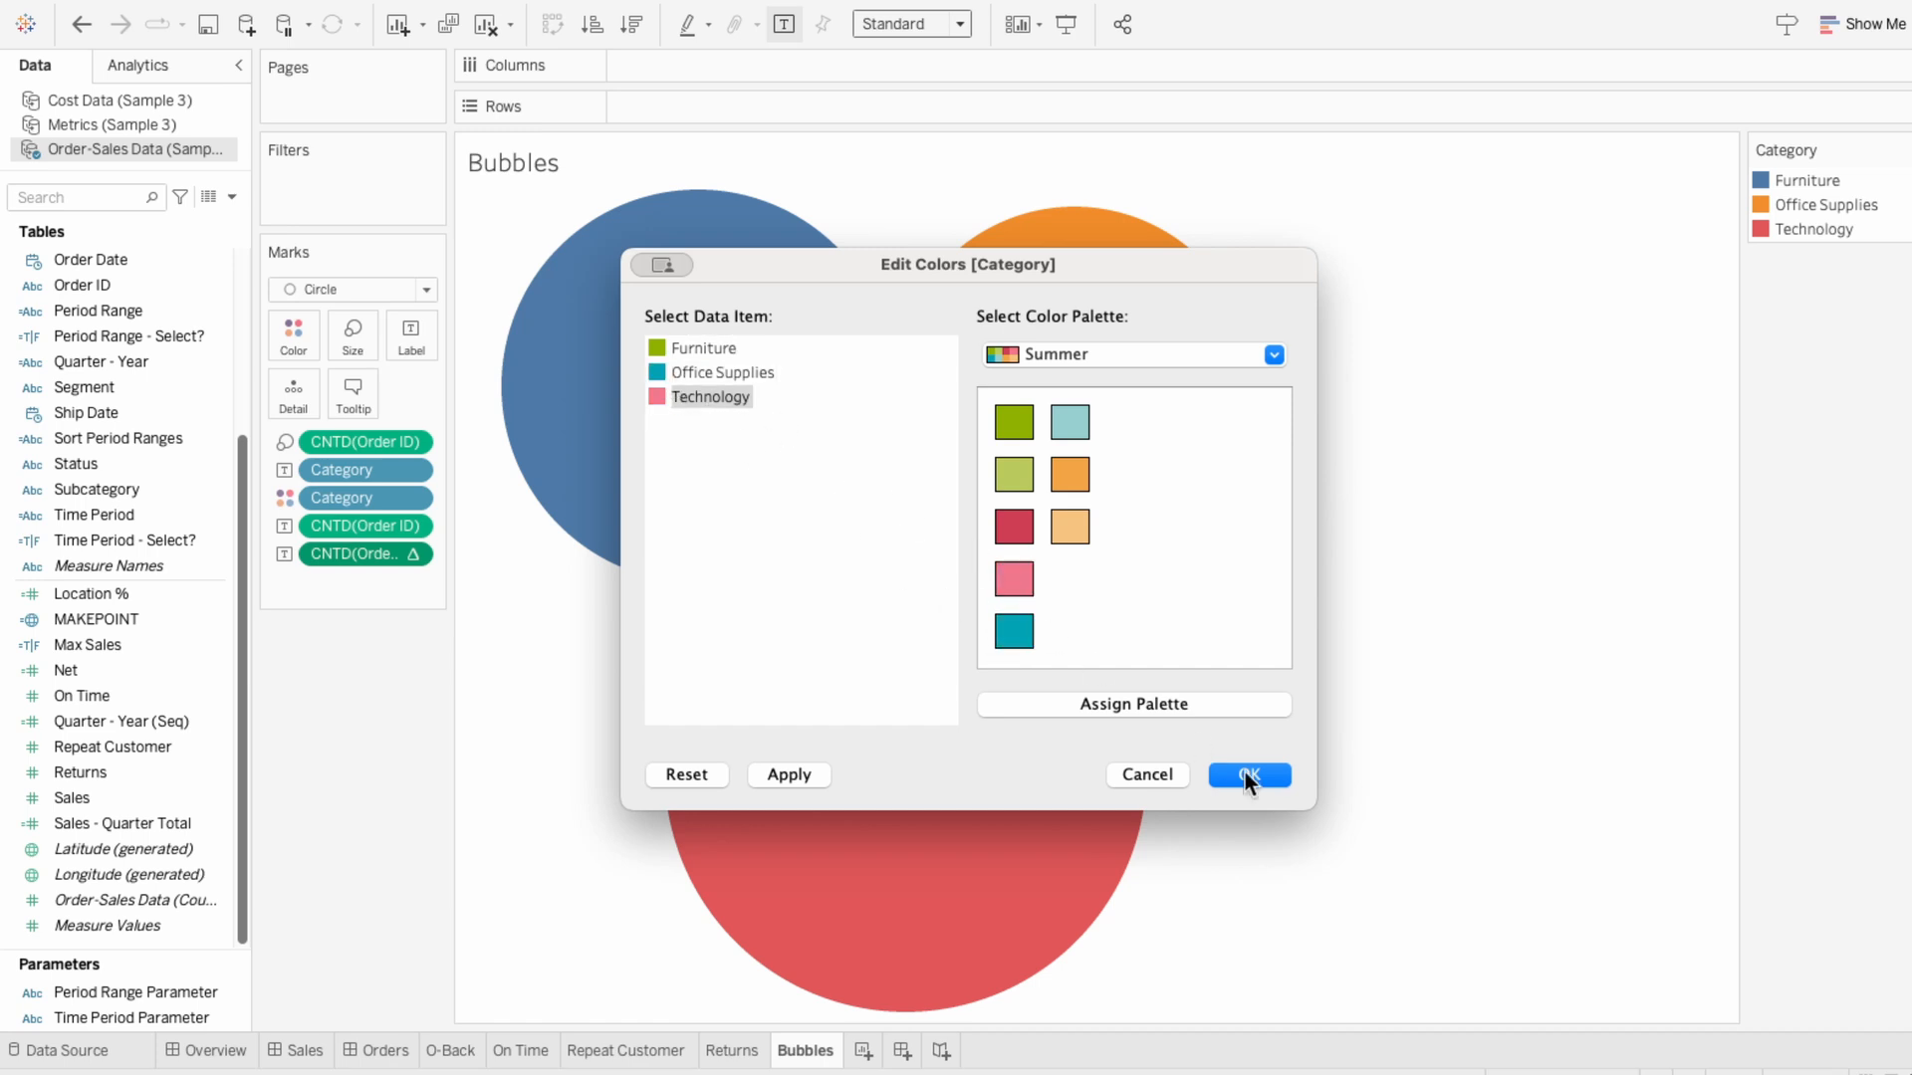
pyautogui.click(1249, 774)
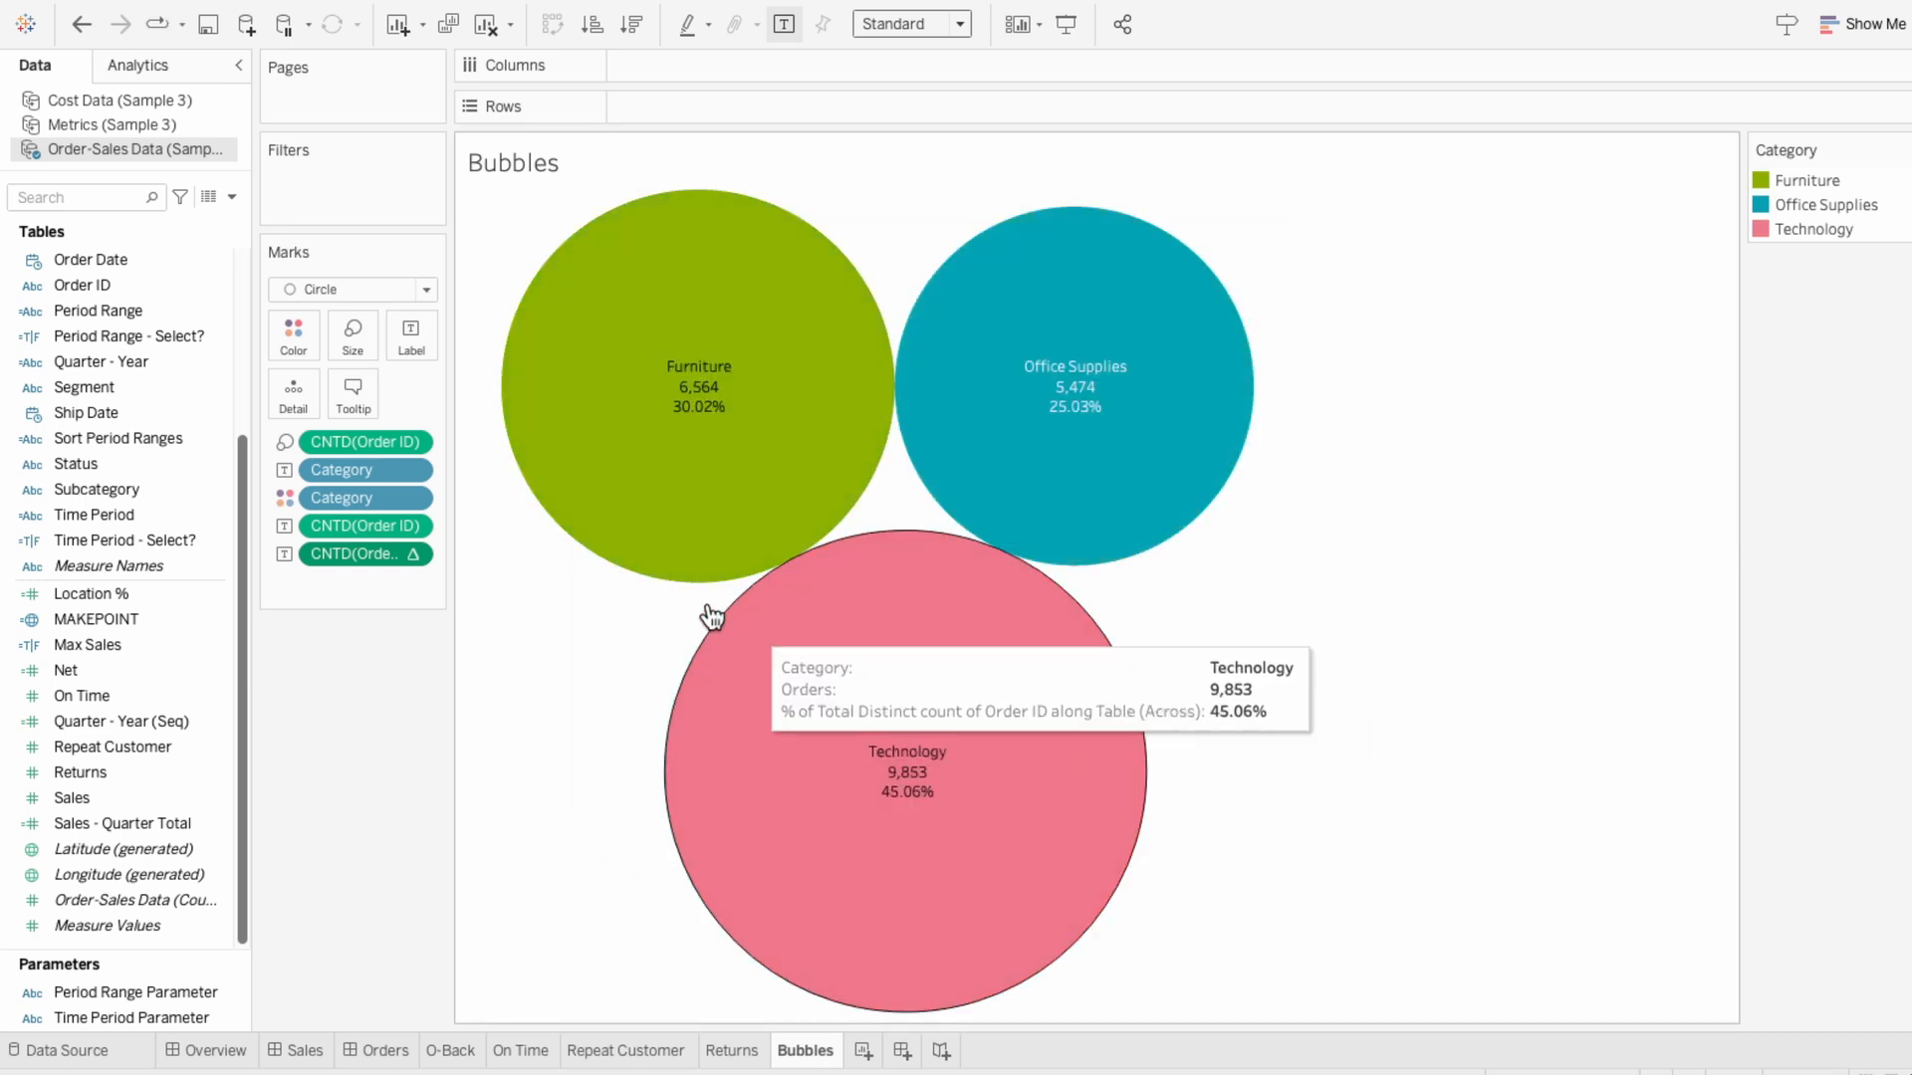
# - Reduce the opacity of the bubble colors to 67%
pyautogui.click(287, 339)
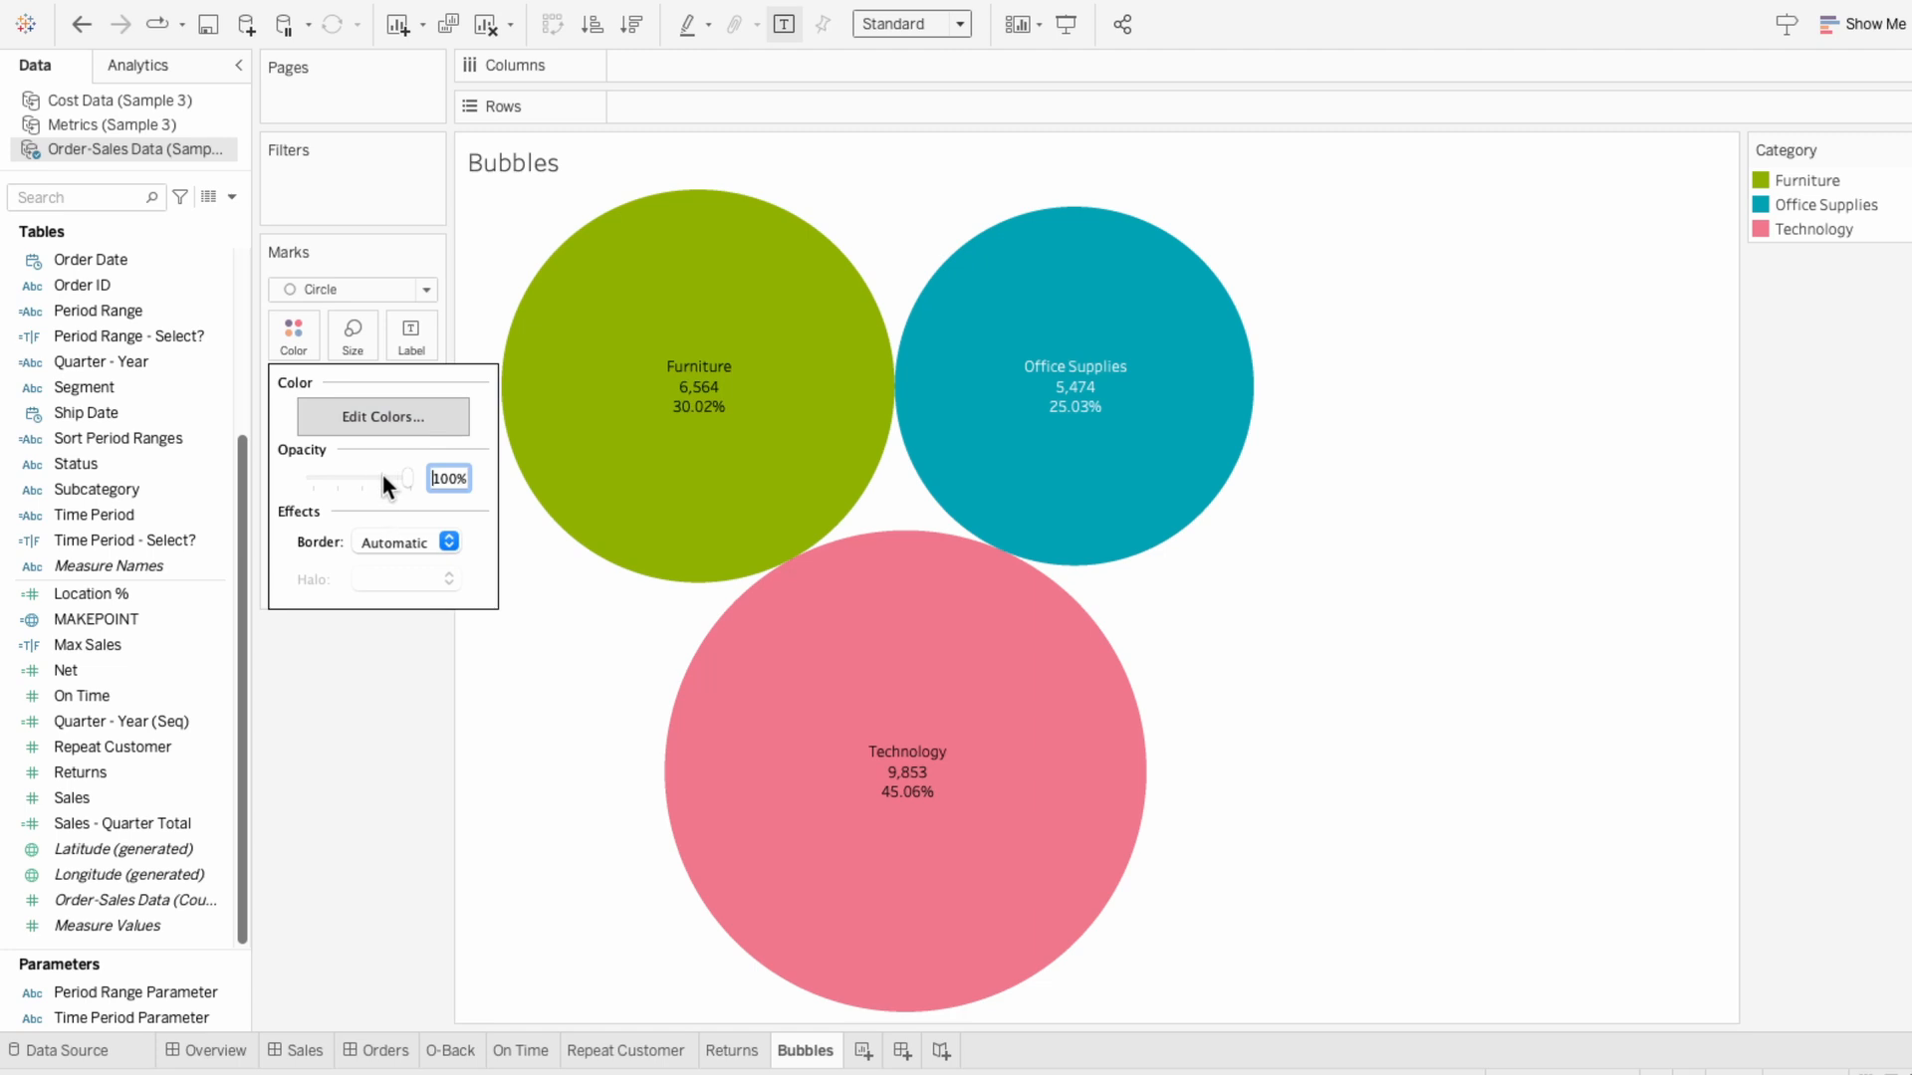
pyautogui.moveTo(380, 478); pyautogui.dragTo(375, 478)
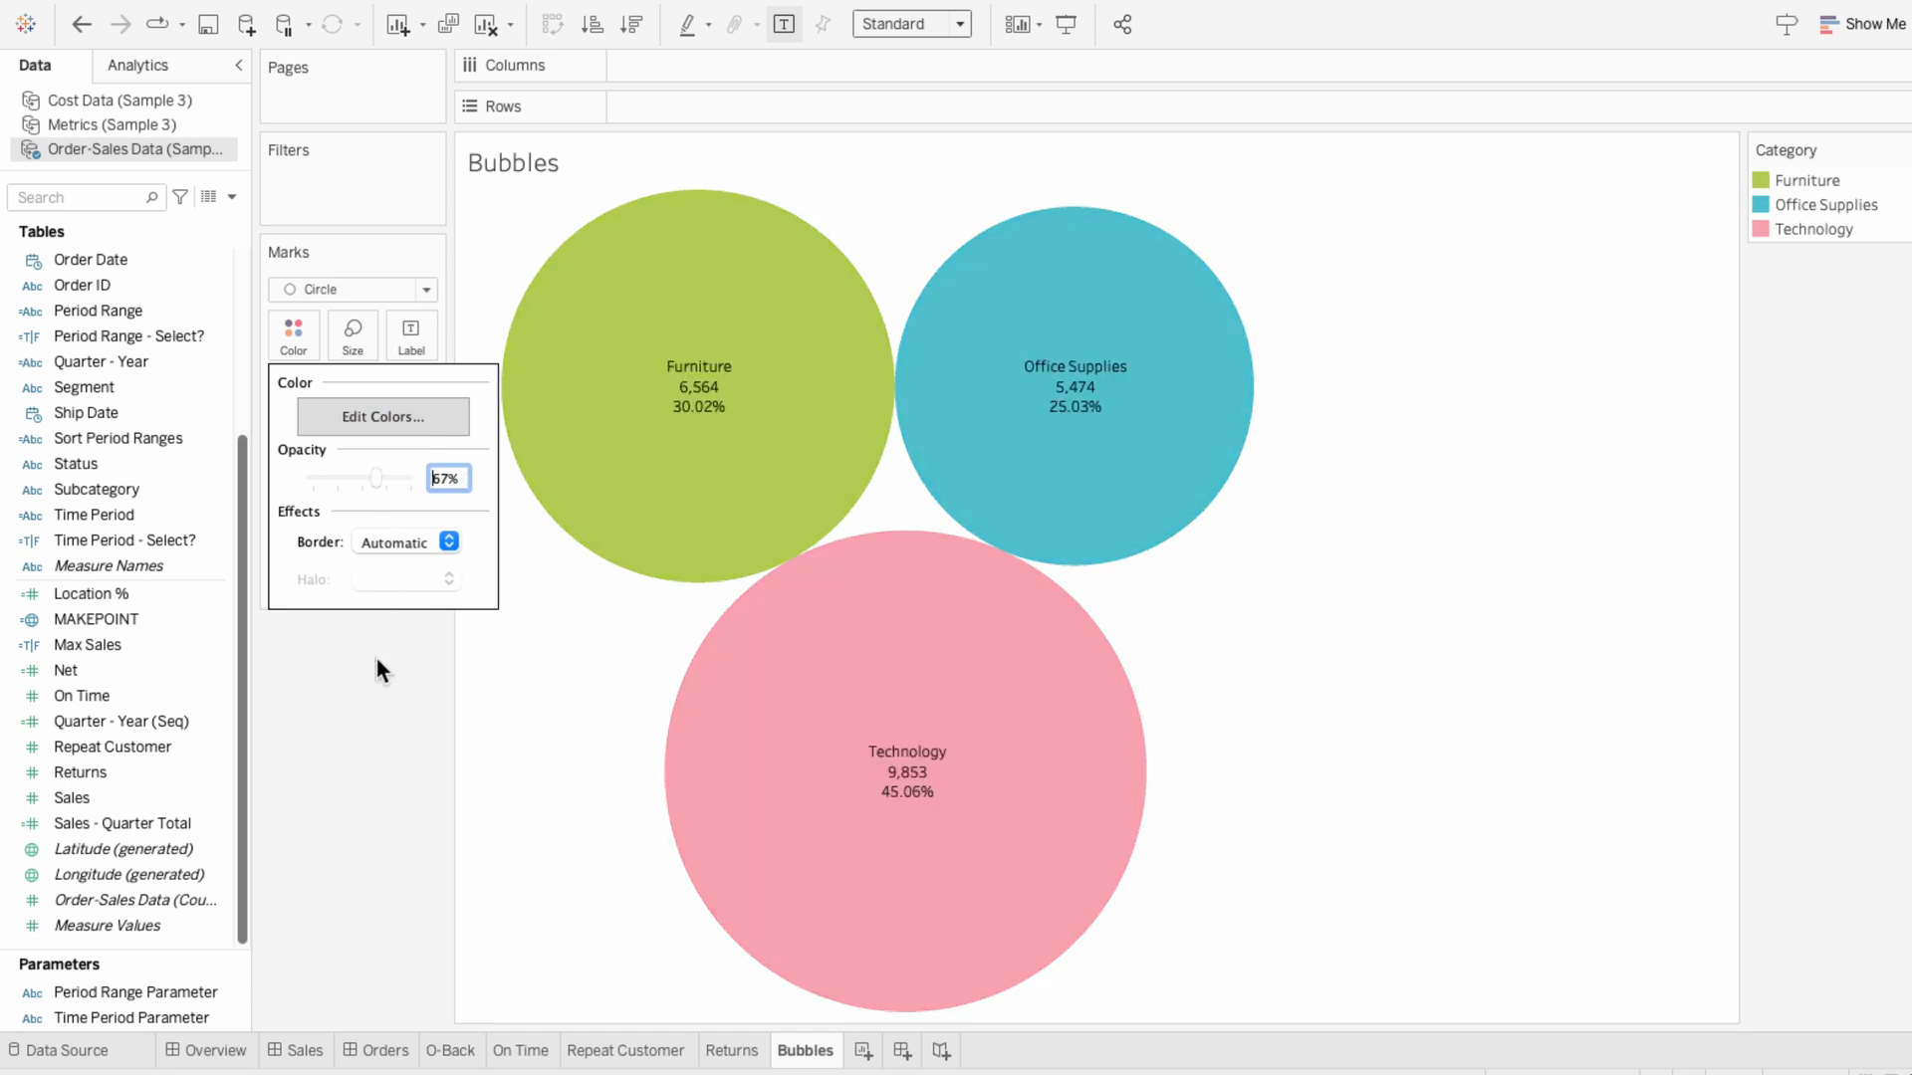
pyautogui.click(380, 672)
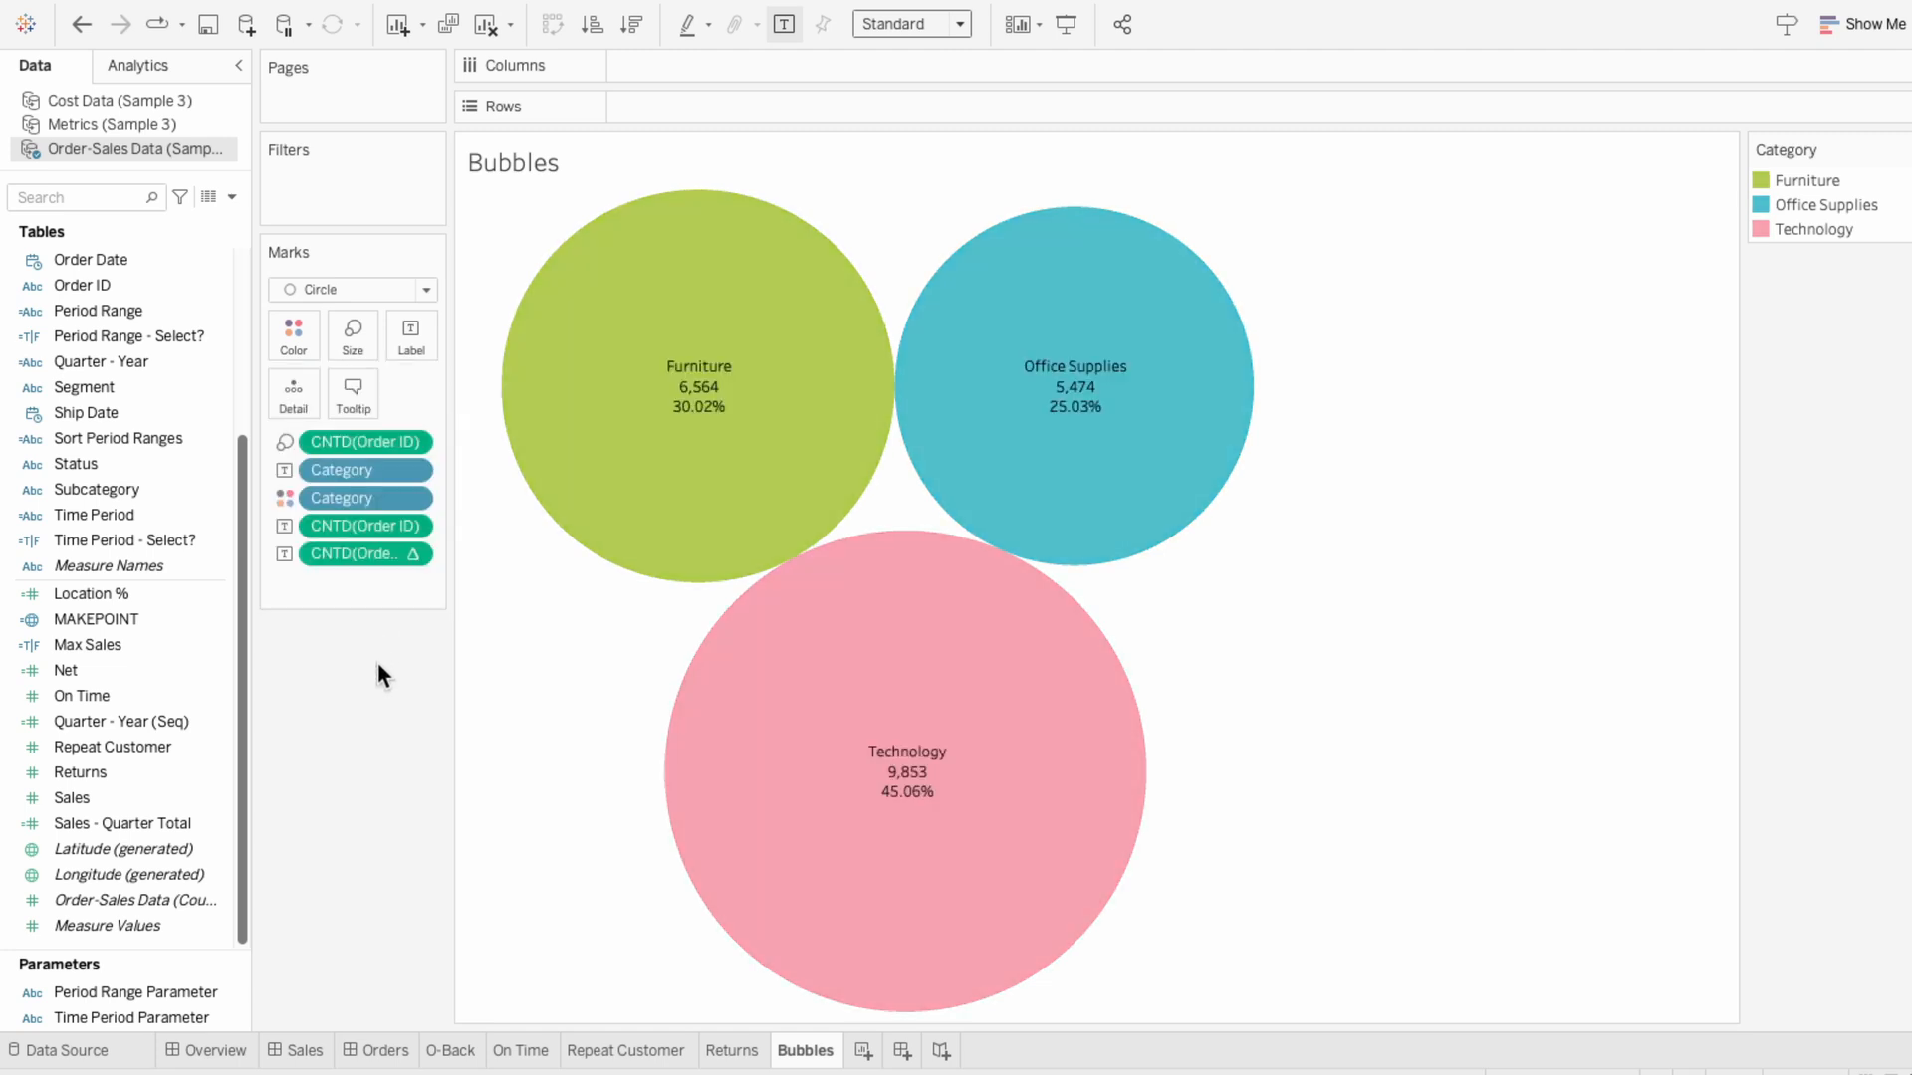
# - Format the percent-of-total Order ID label as a percentage with 0 decimal places
pyautogui.rightClick(354, 553)
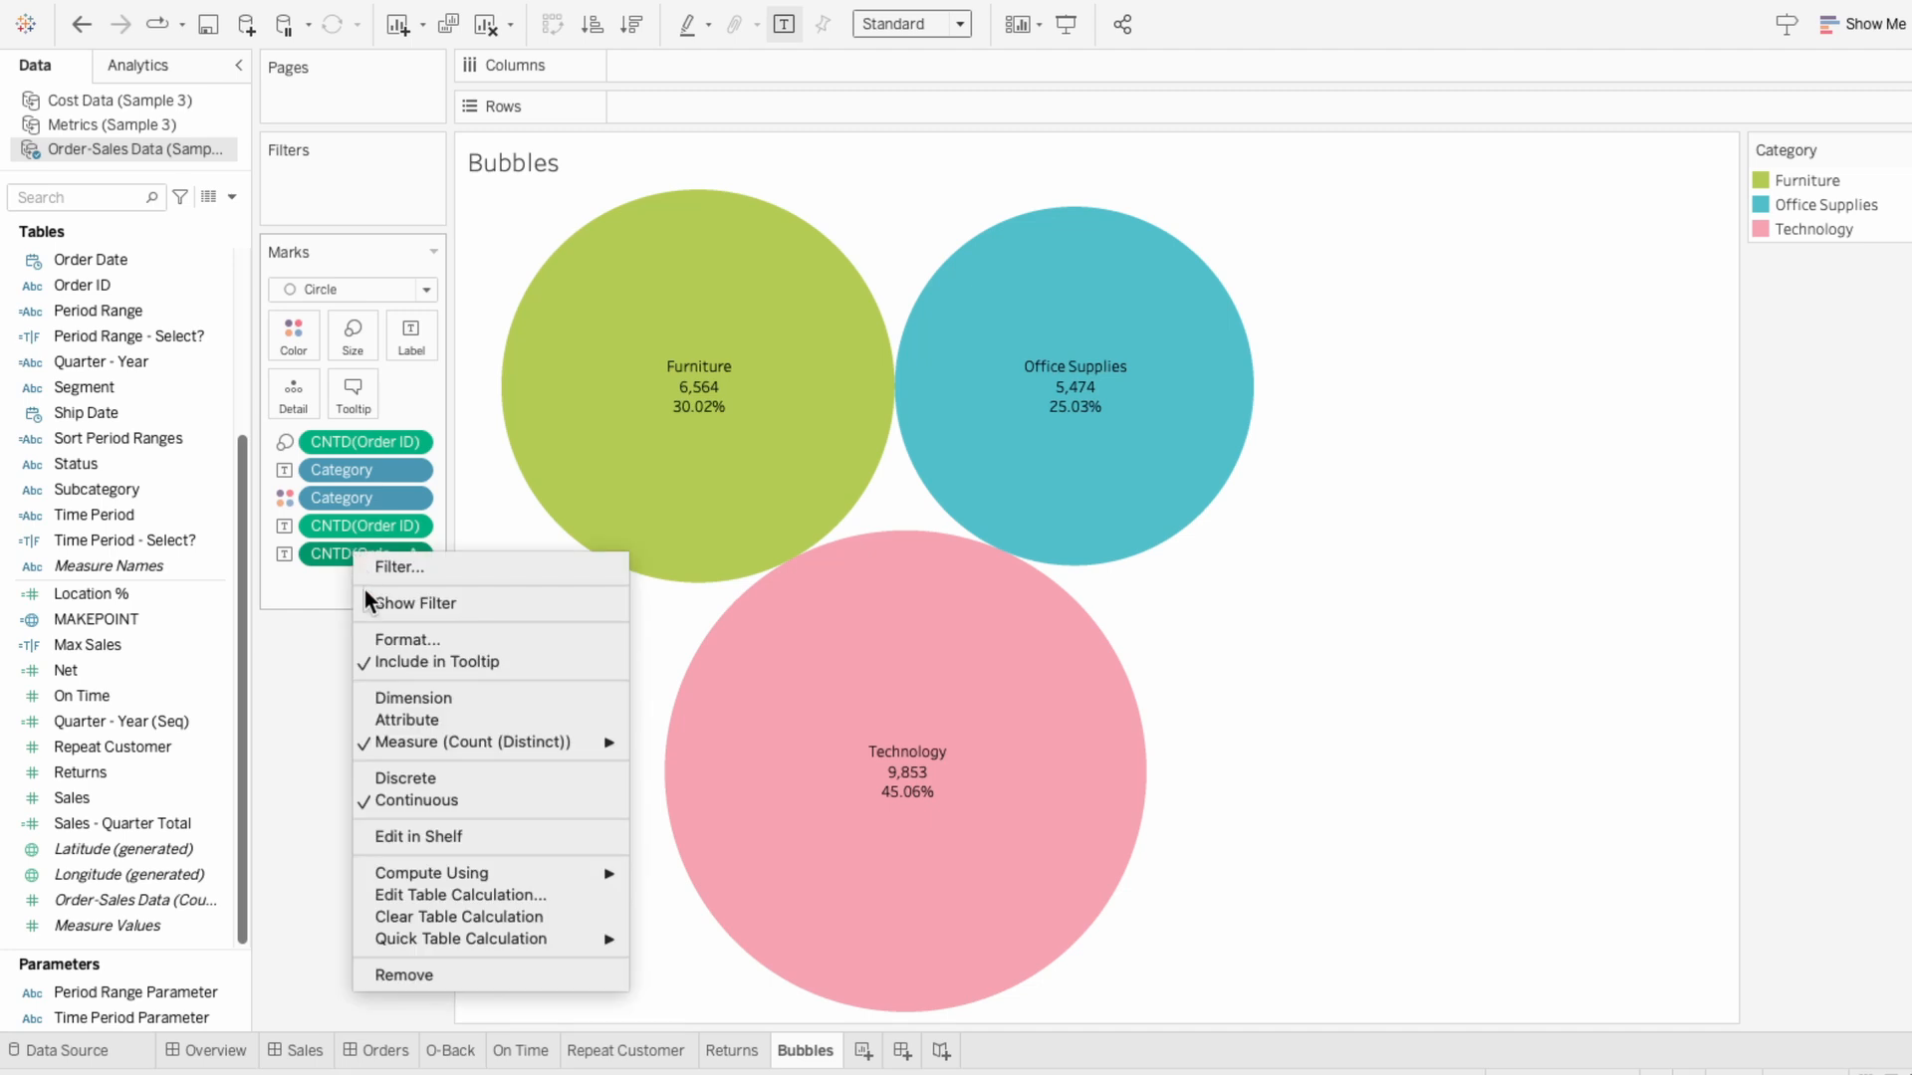
pyautogui.click(379, 639)
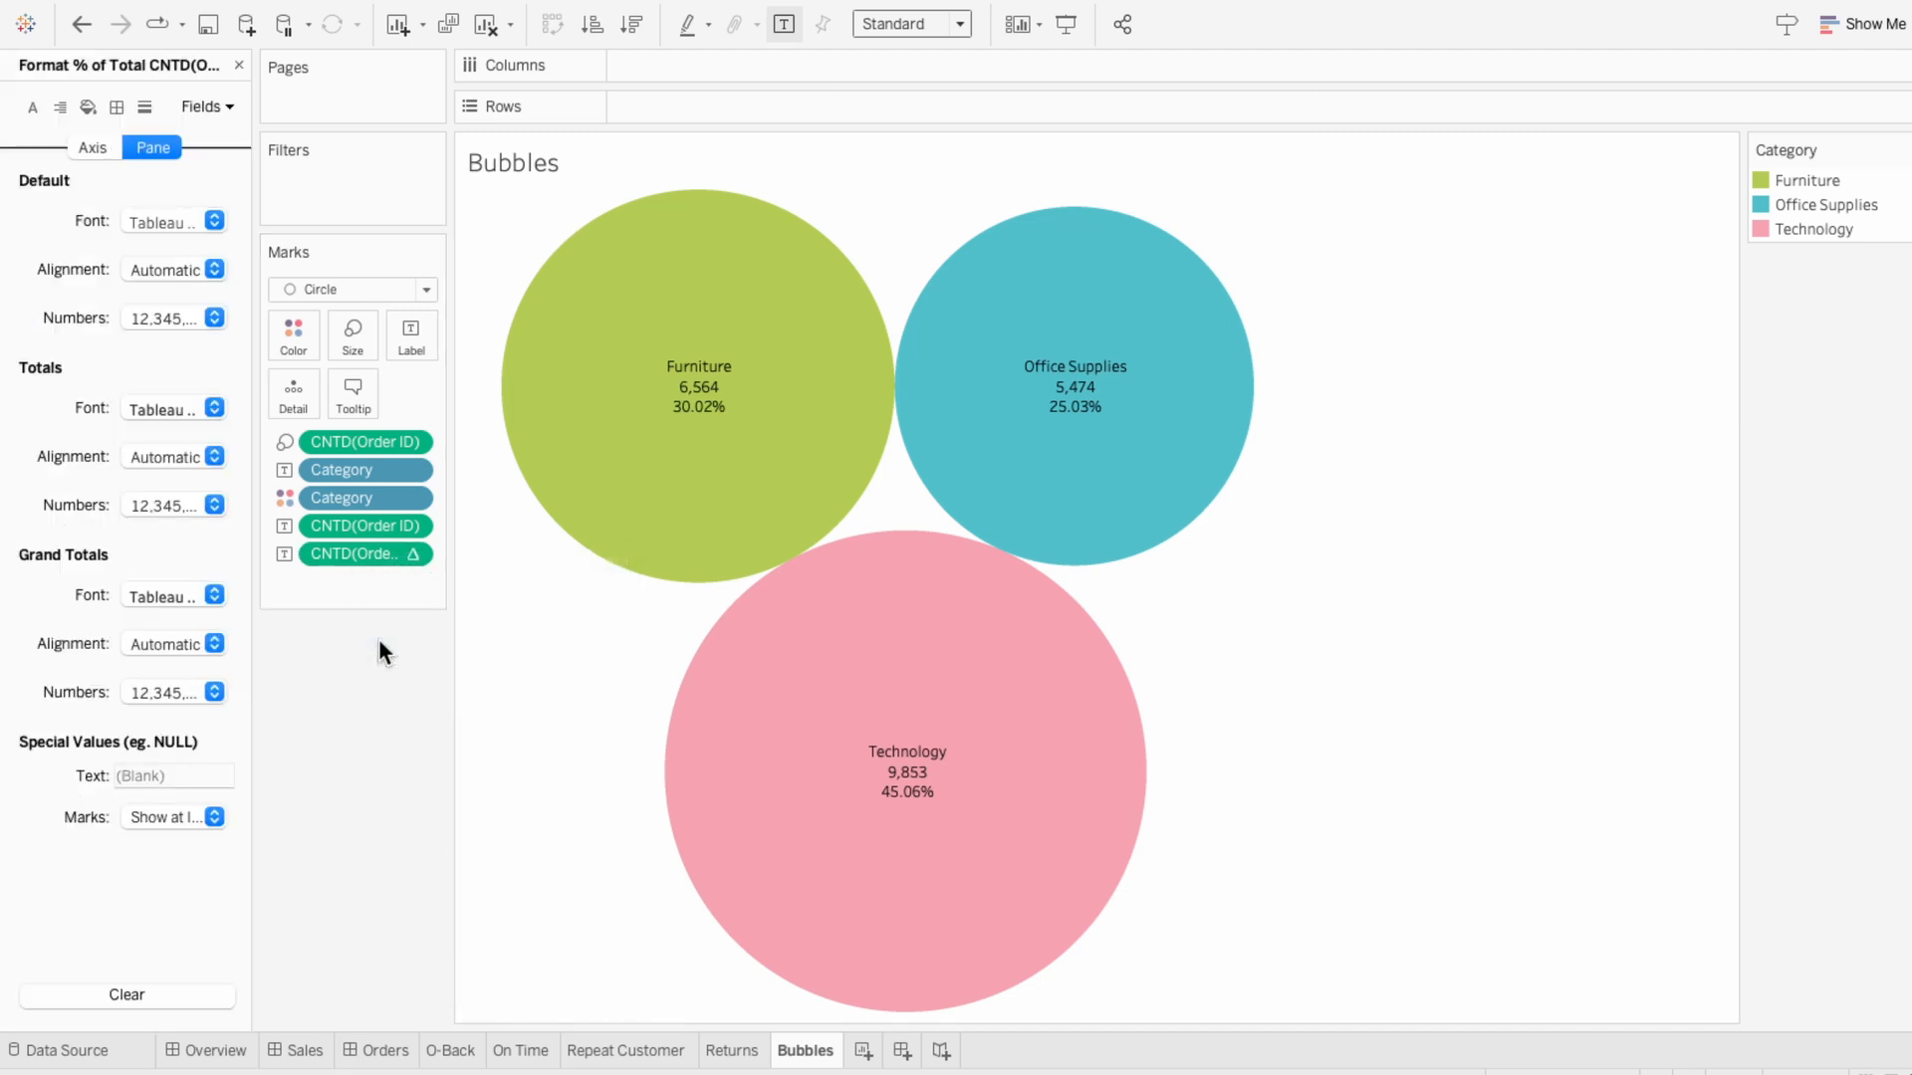
pyautogui.click(173, 320)
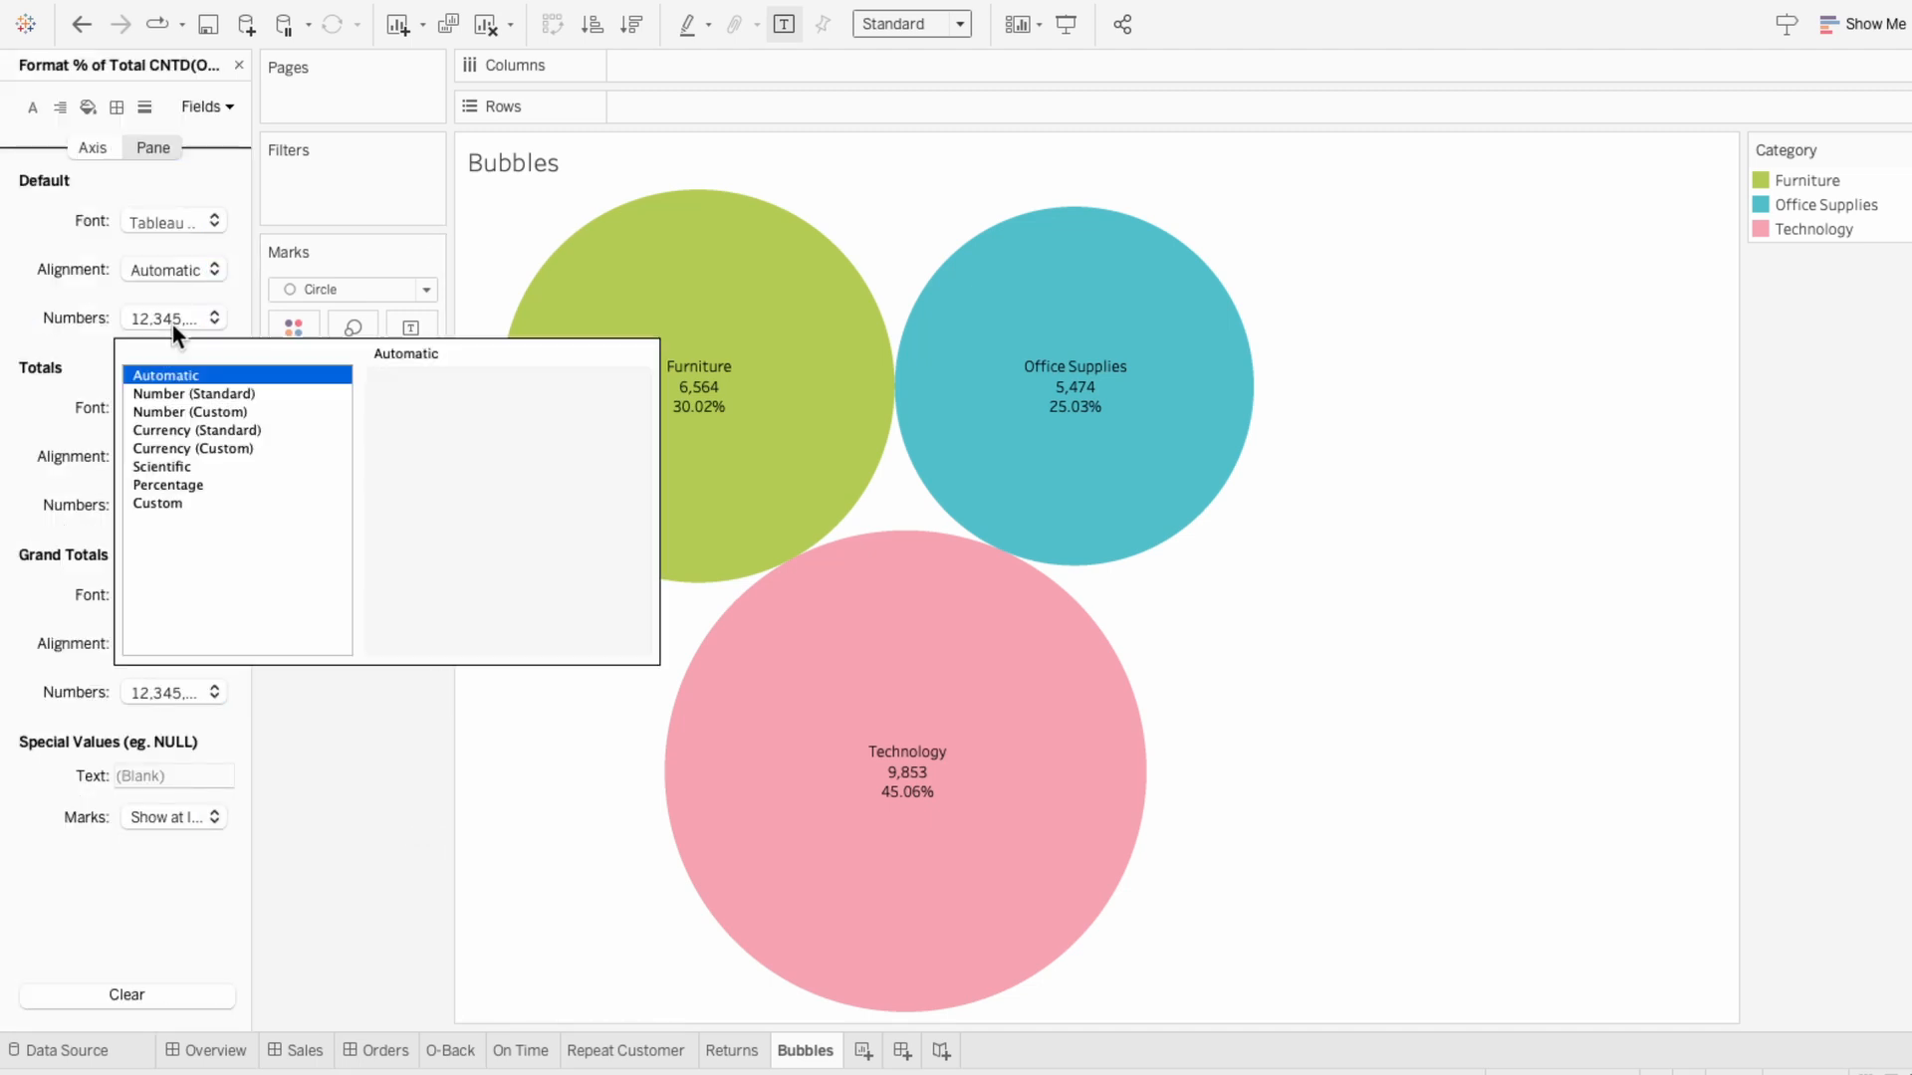
pyautogui.click(201, 480)
pyautogui.click(446, 418)
pyautogui.click(446, 418)
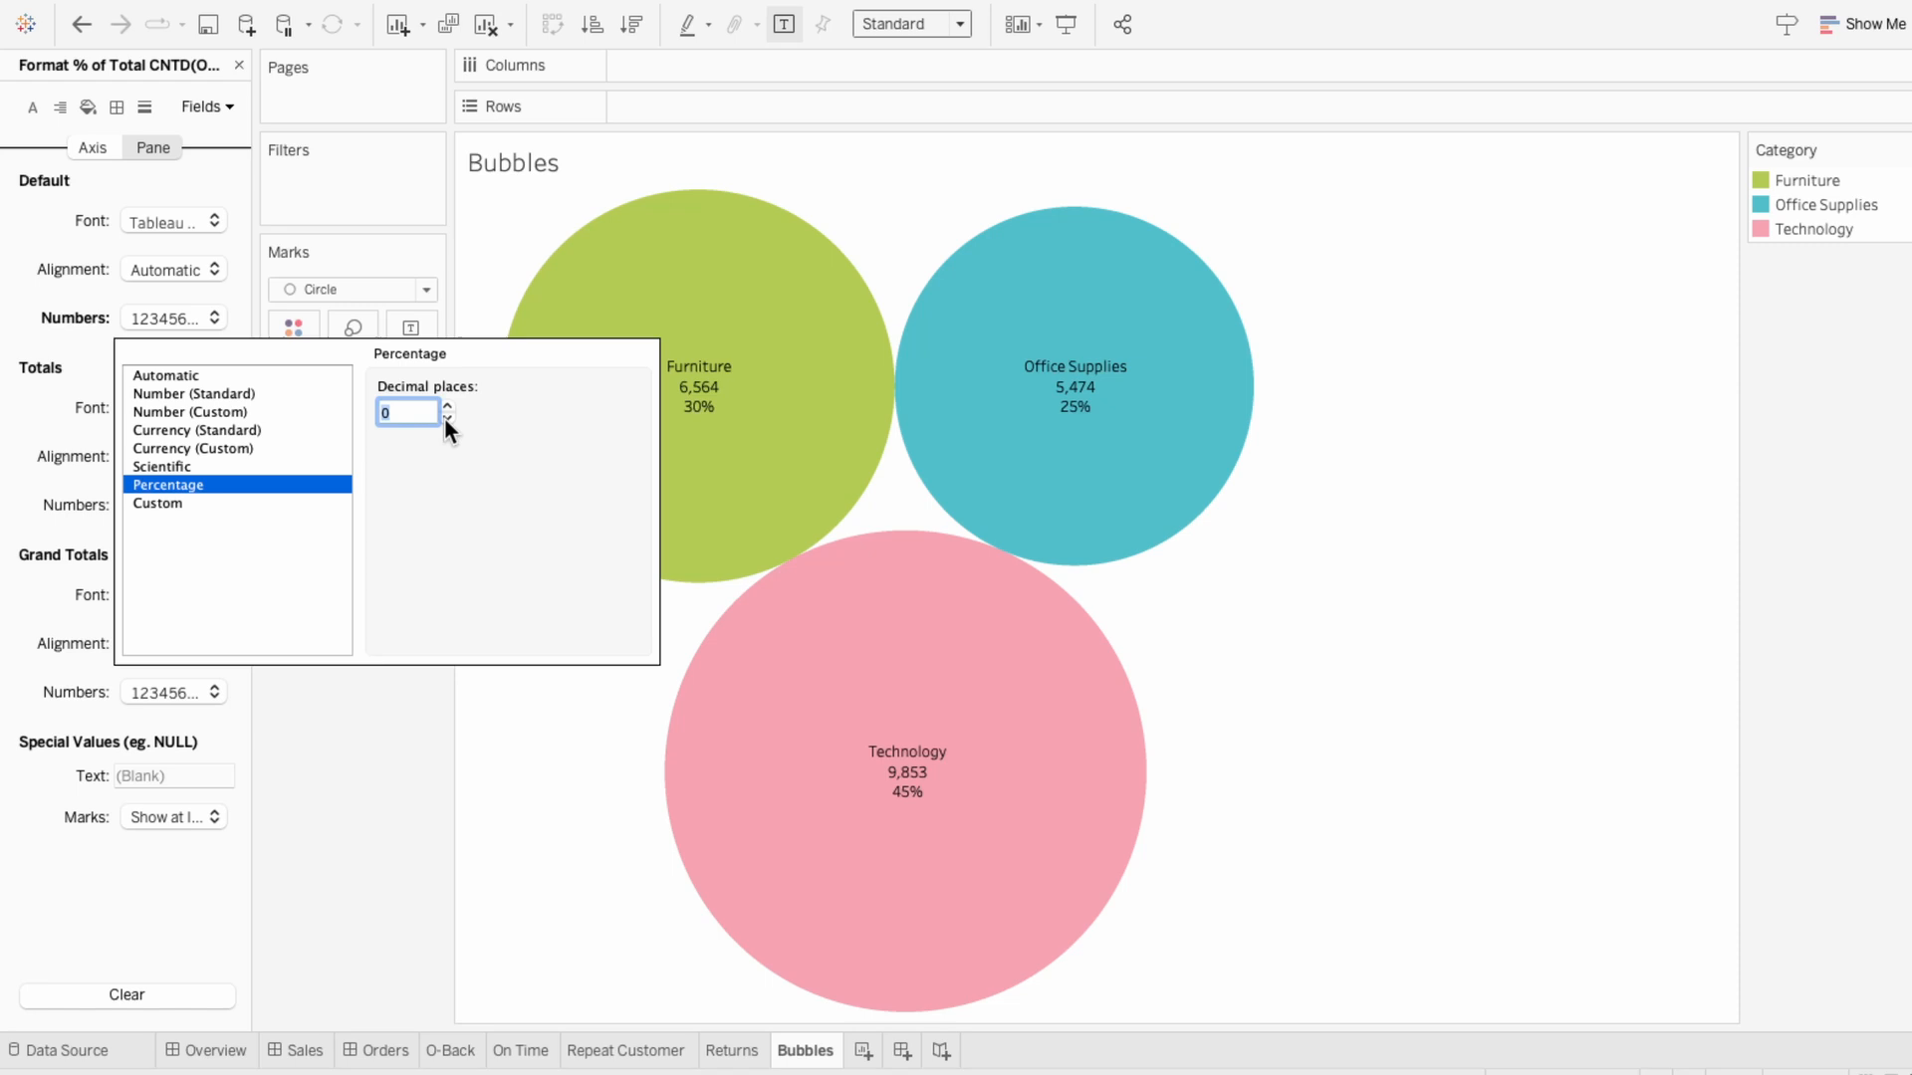
pyautogui.click(395, 729)
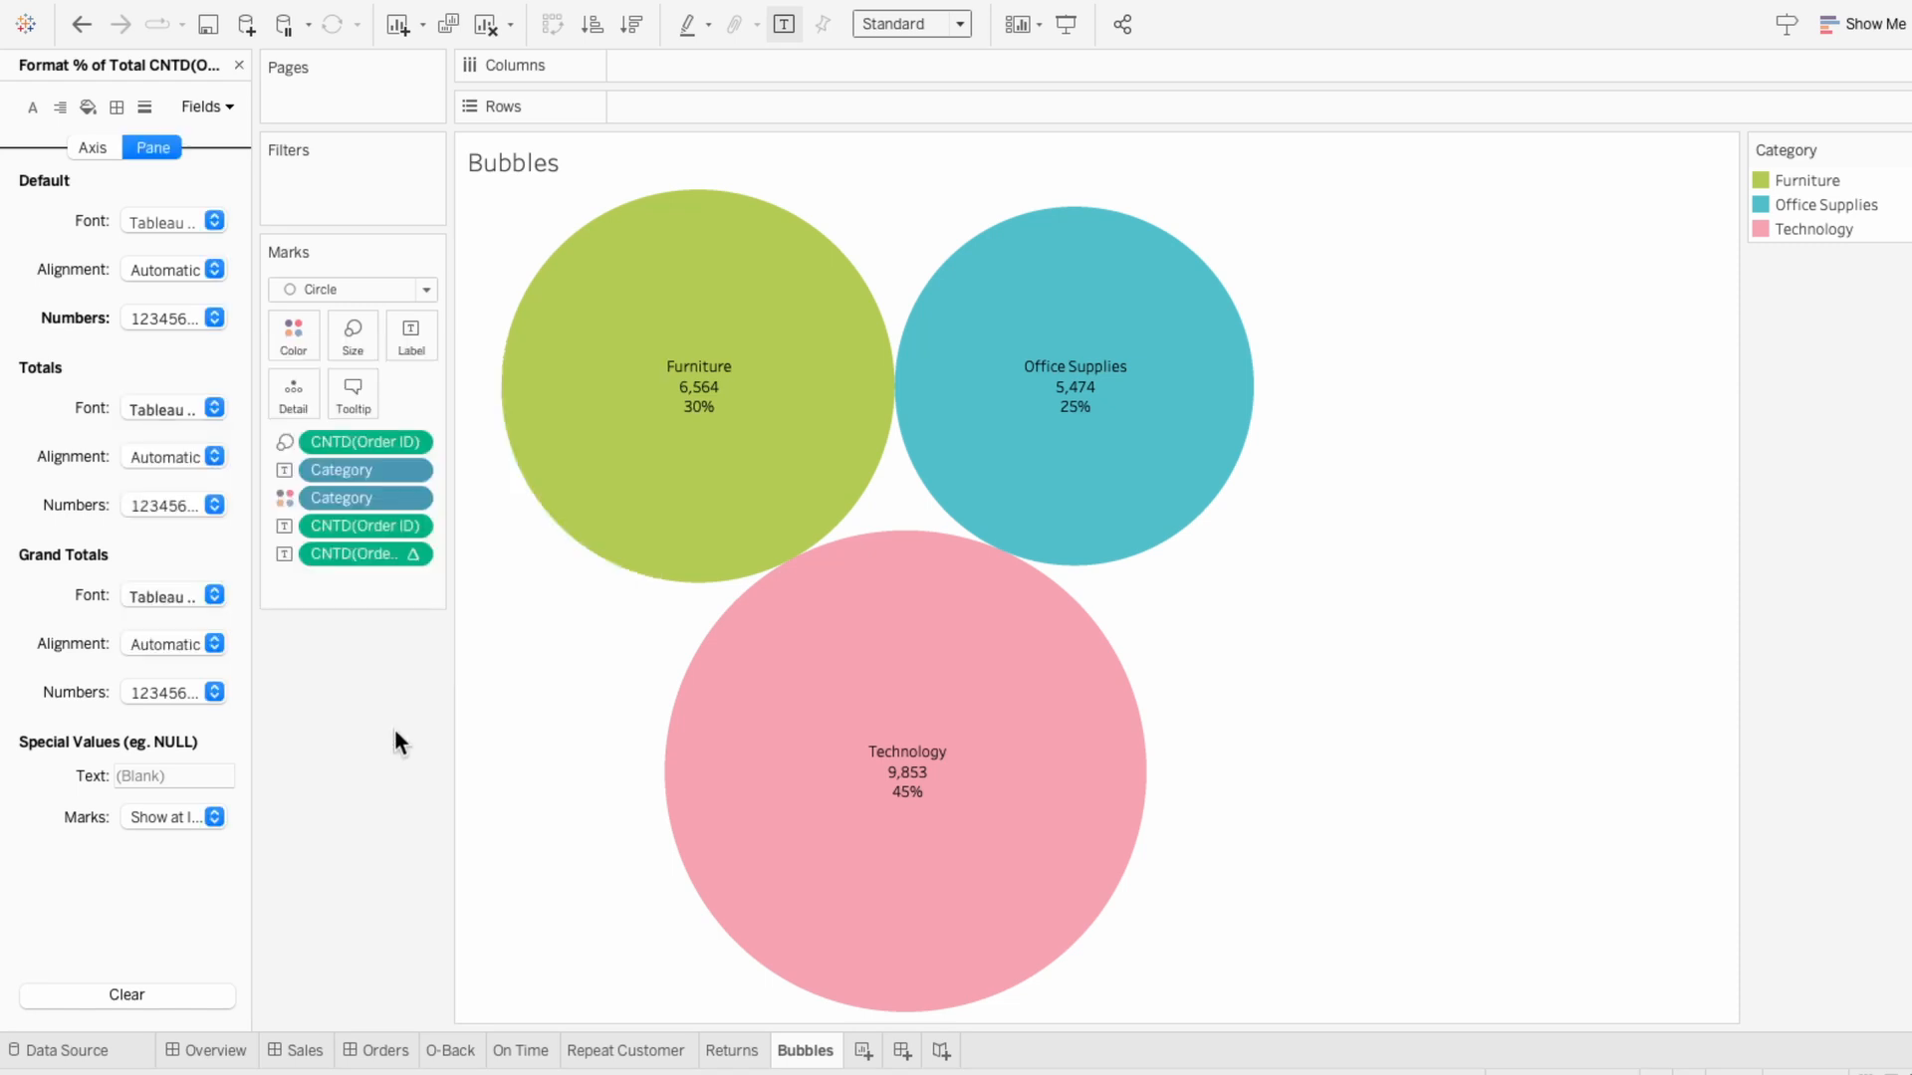
pyautogui.click(239, 65)
# - Edit the bubble label text and move the percent-of-total Order ID field to the last line
pyautogui.click(410, 333)
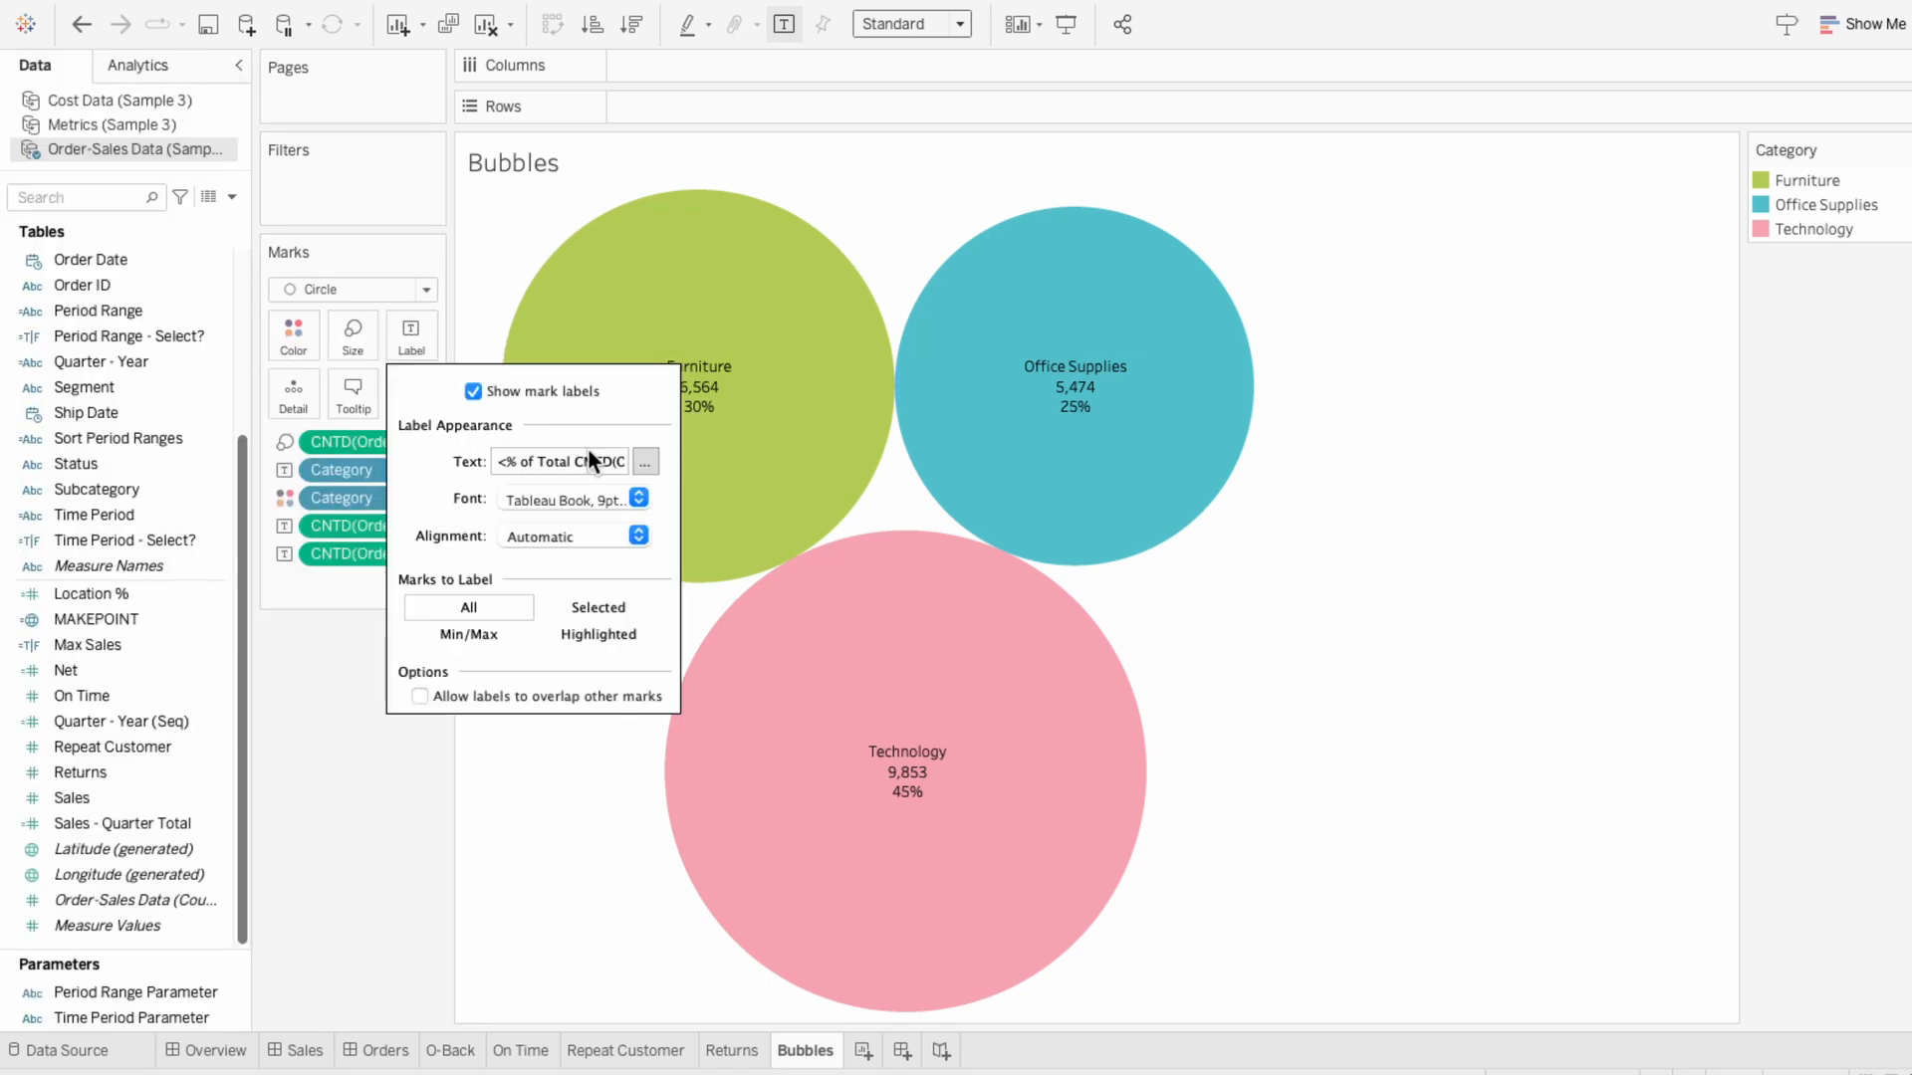
pyautogui.click(645, 461)
pyautogui.click(974, 414)
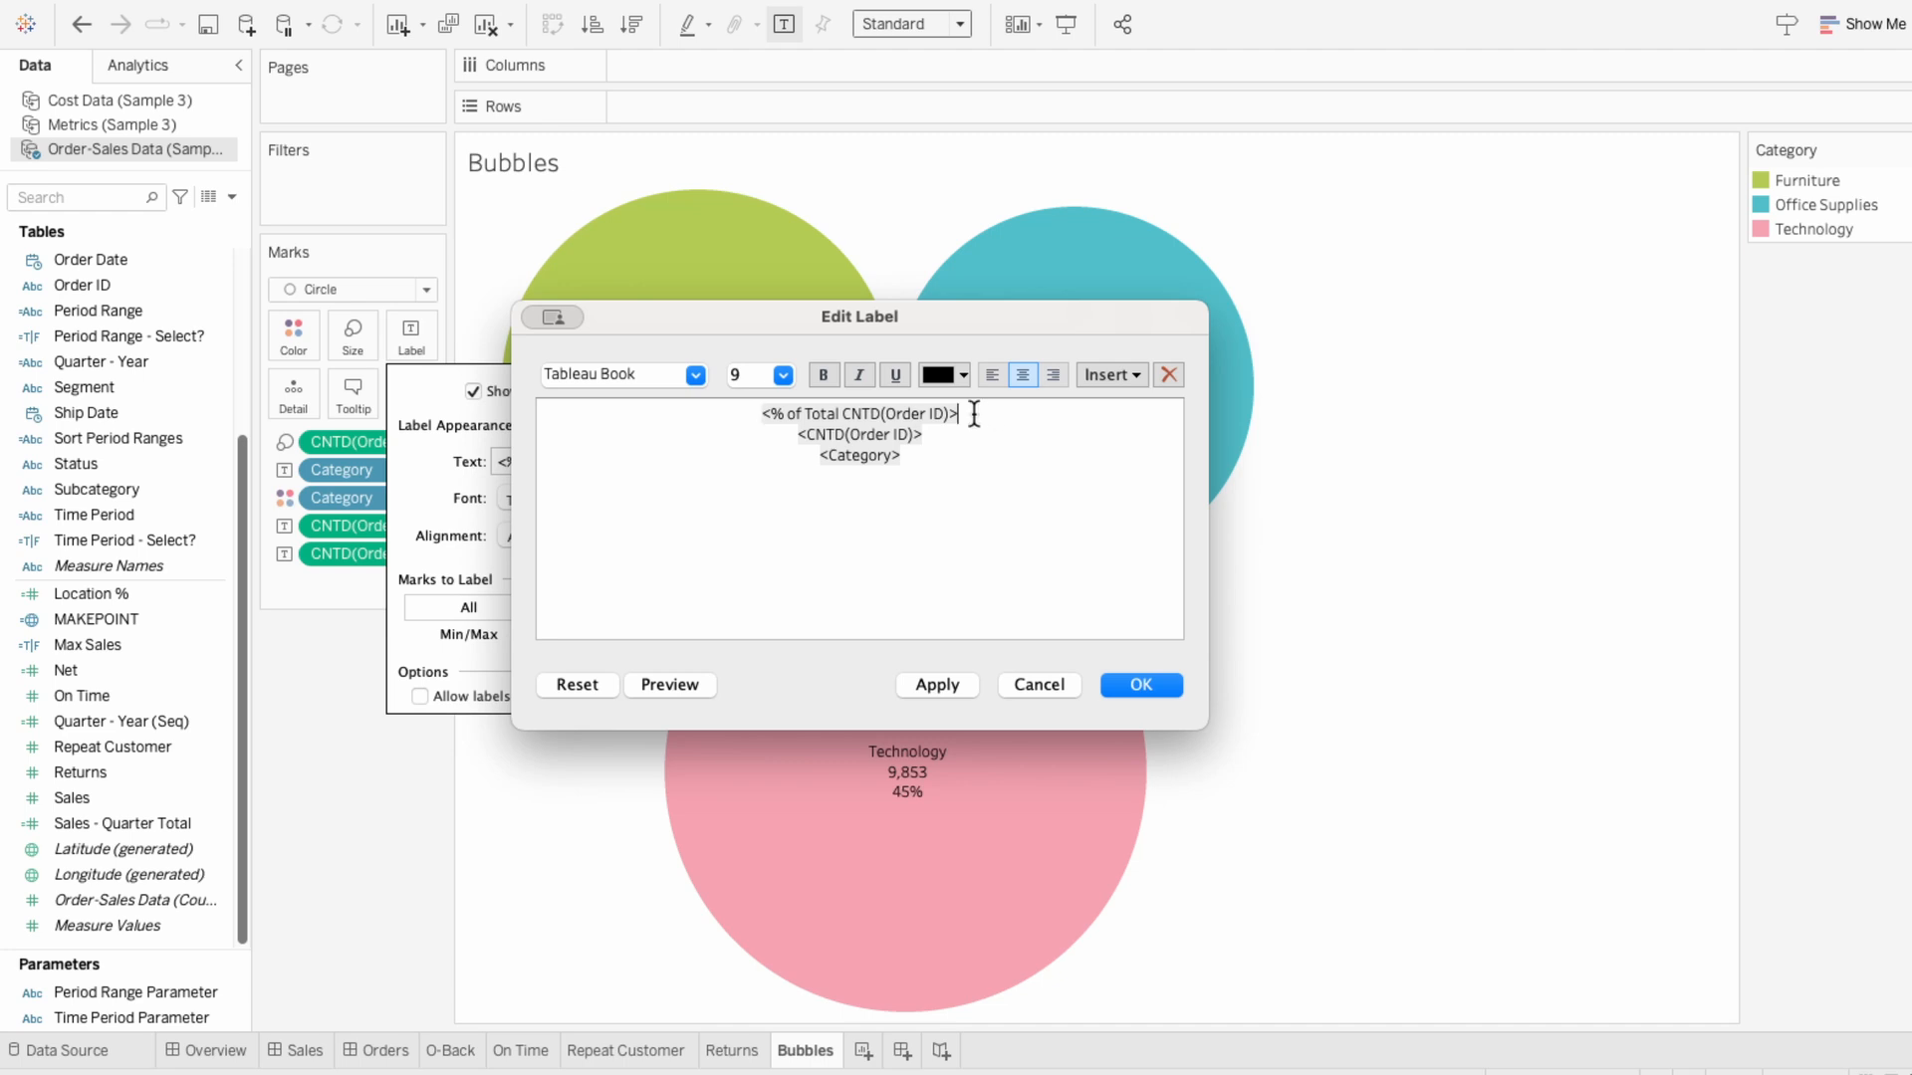
pyautogui.moveTo(974, 414); pyautogui.dragTo(721, 412)
pyautogui.press('super+x')
pyautogui.click(921, 448)
pyautogui.press('Return')
pyautogui.press('super+v')
pyautogui.press('Up')
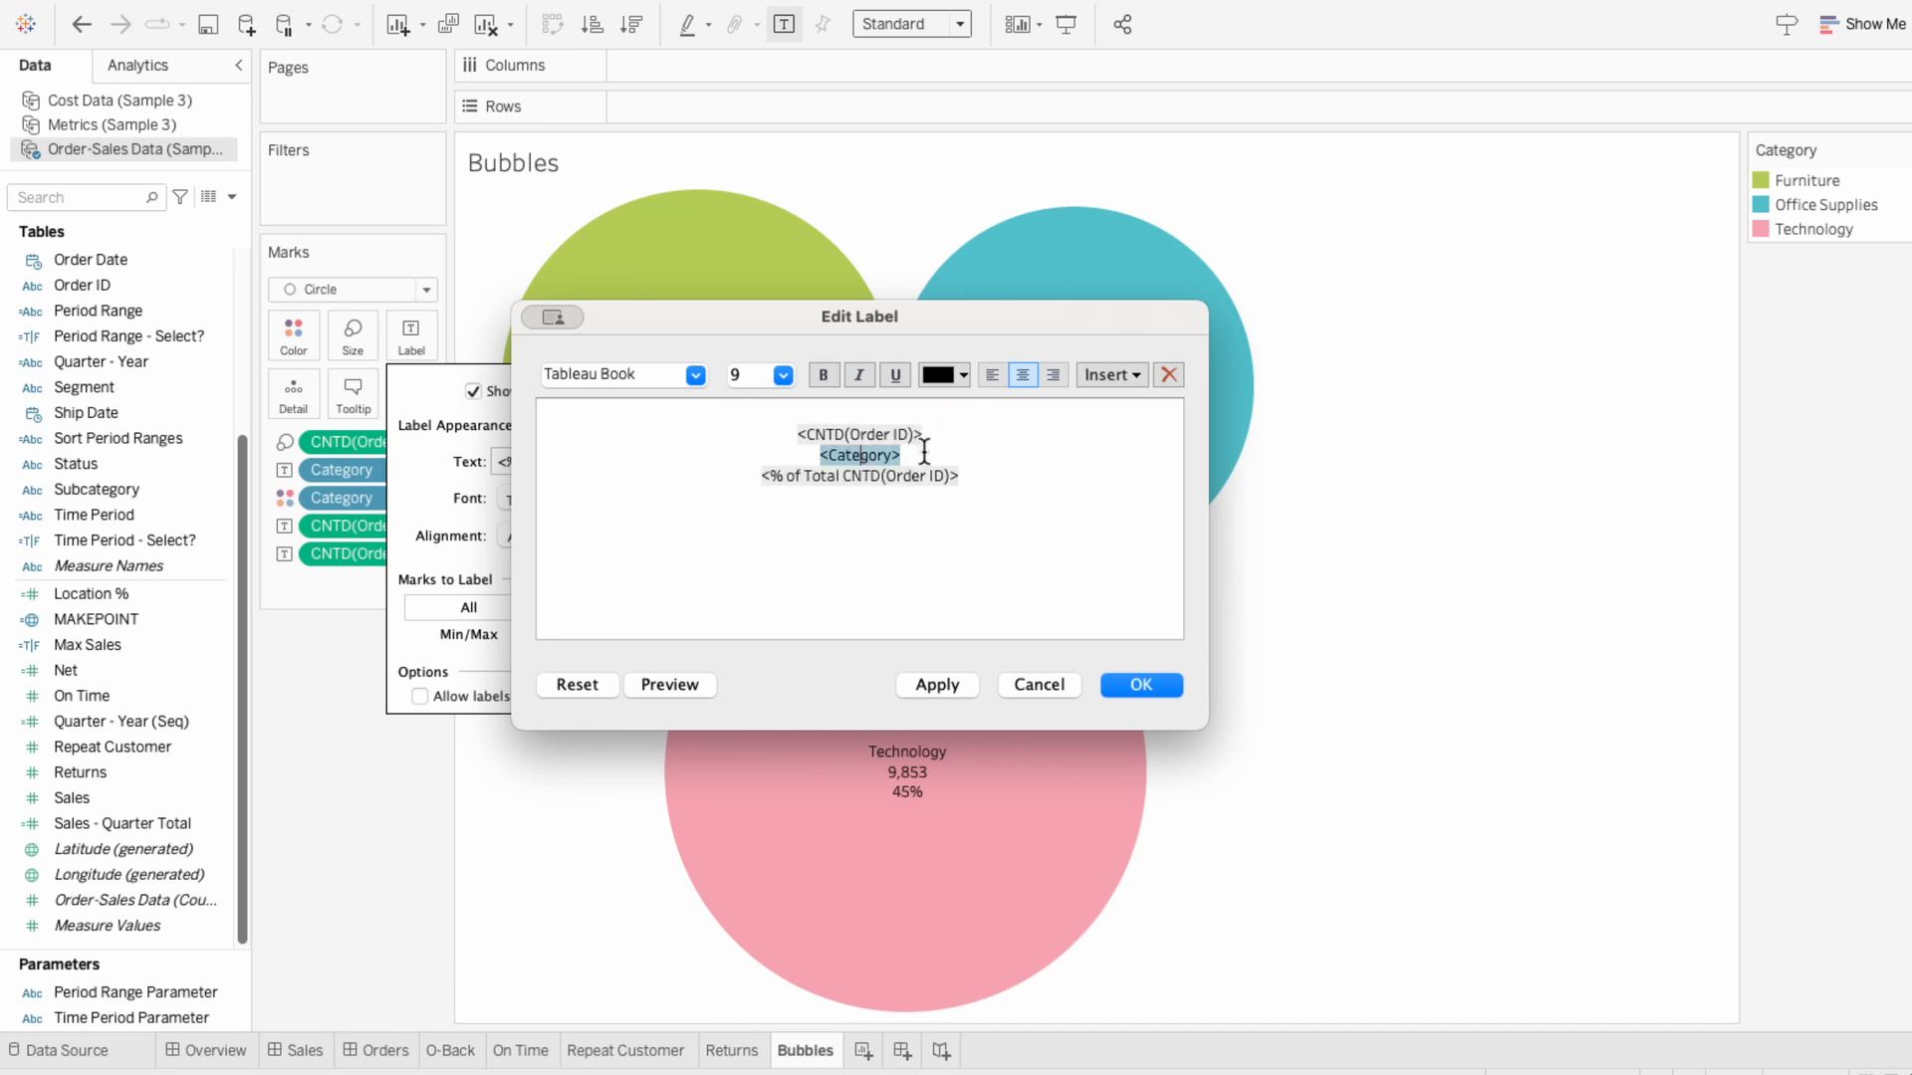
# - Move the Category field to the first line of the label, above the distinct count of Order ID
pyautogui.press('super+x')
pyautogui.press('Up')
pyautogui.press('Up')
pyautogui.press('super+v')
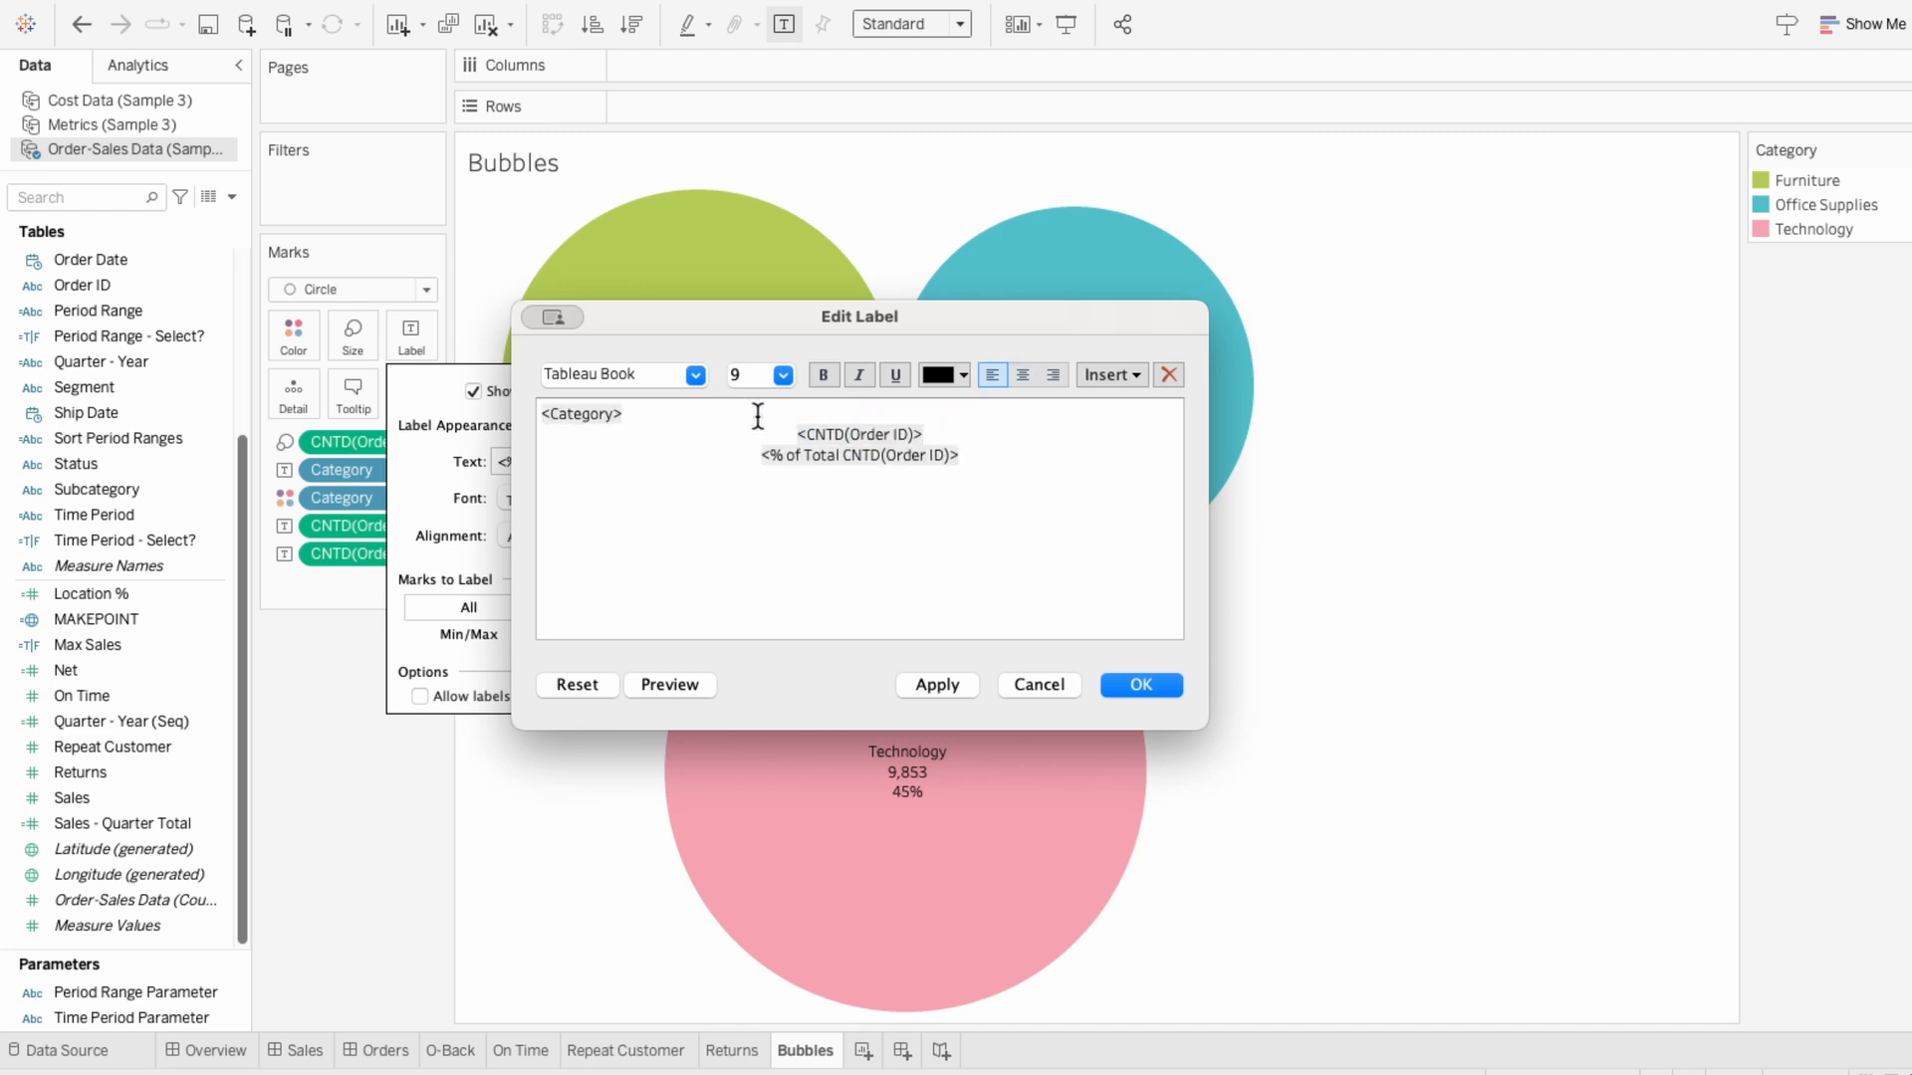
# - Center the Category line in the bubble label and make it bold
pyautogui.tripleClick(757, 414)
pyautogui.click(1025, 375)
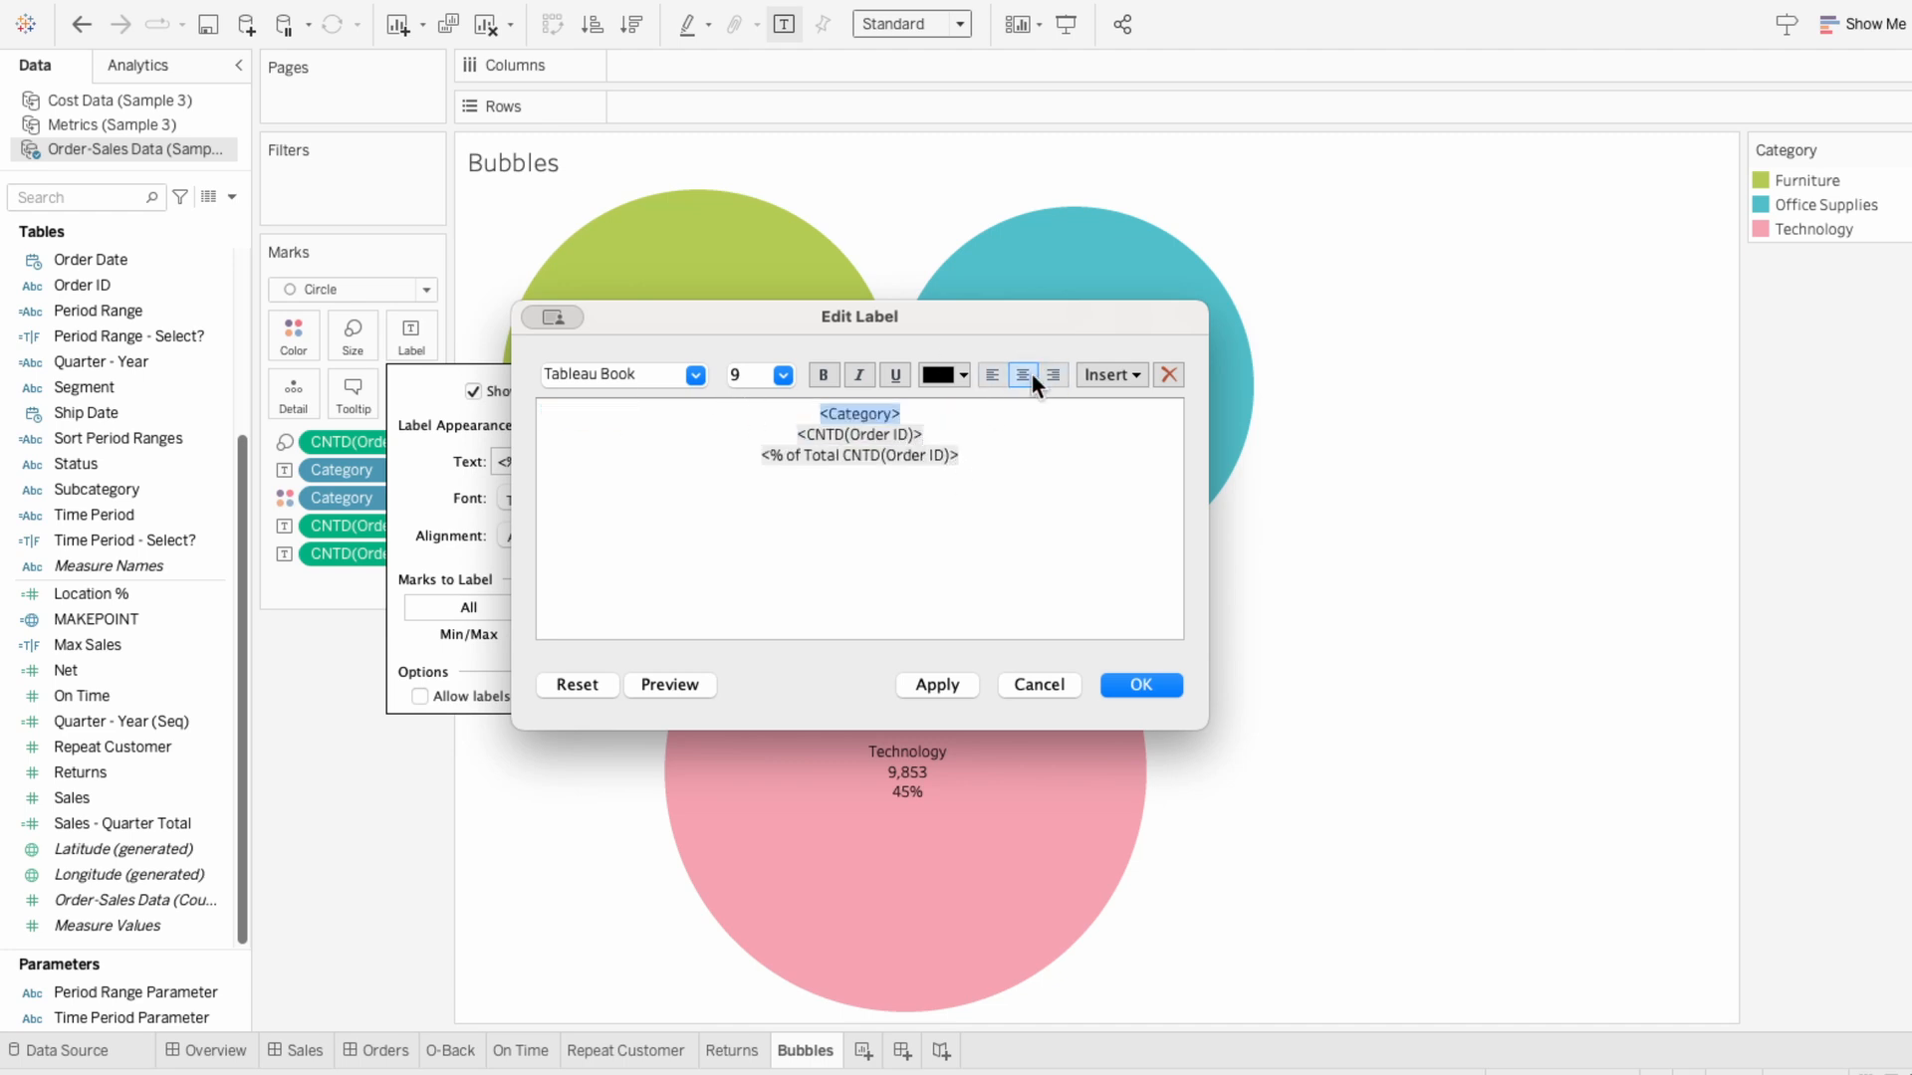
pyautogui.click(832, 372)
# - Change the font of all three label lines to Tableau Regular and apply the edited label to the bubbles
pyautogui.moveTo(819, 413); pyautogui.dragTo(1011, 452)
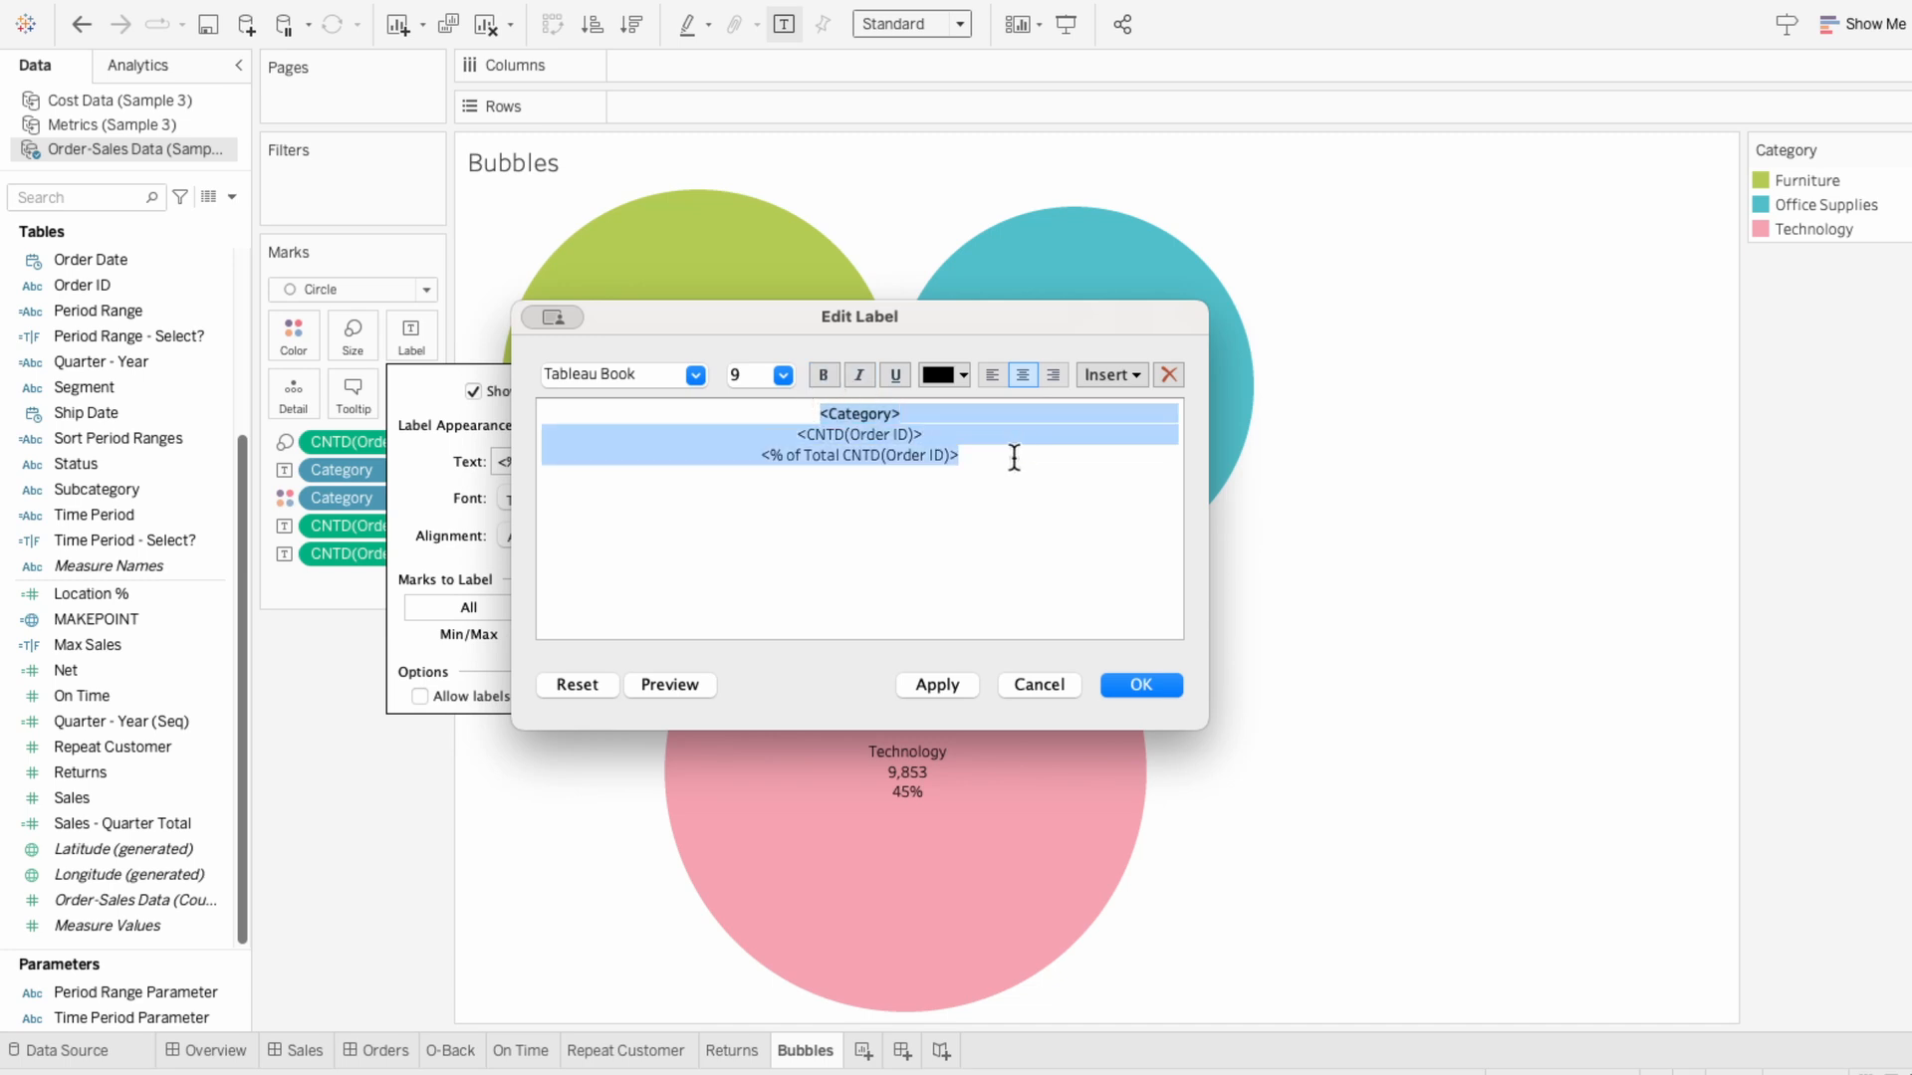
pyautogui.click(697, 377)
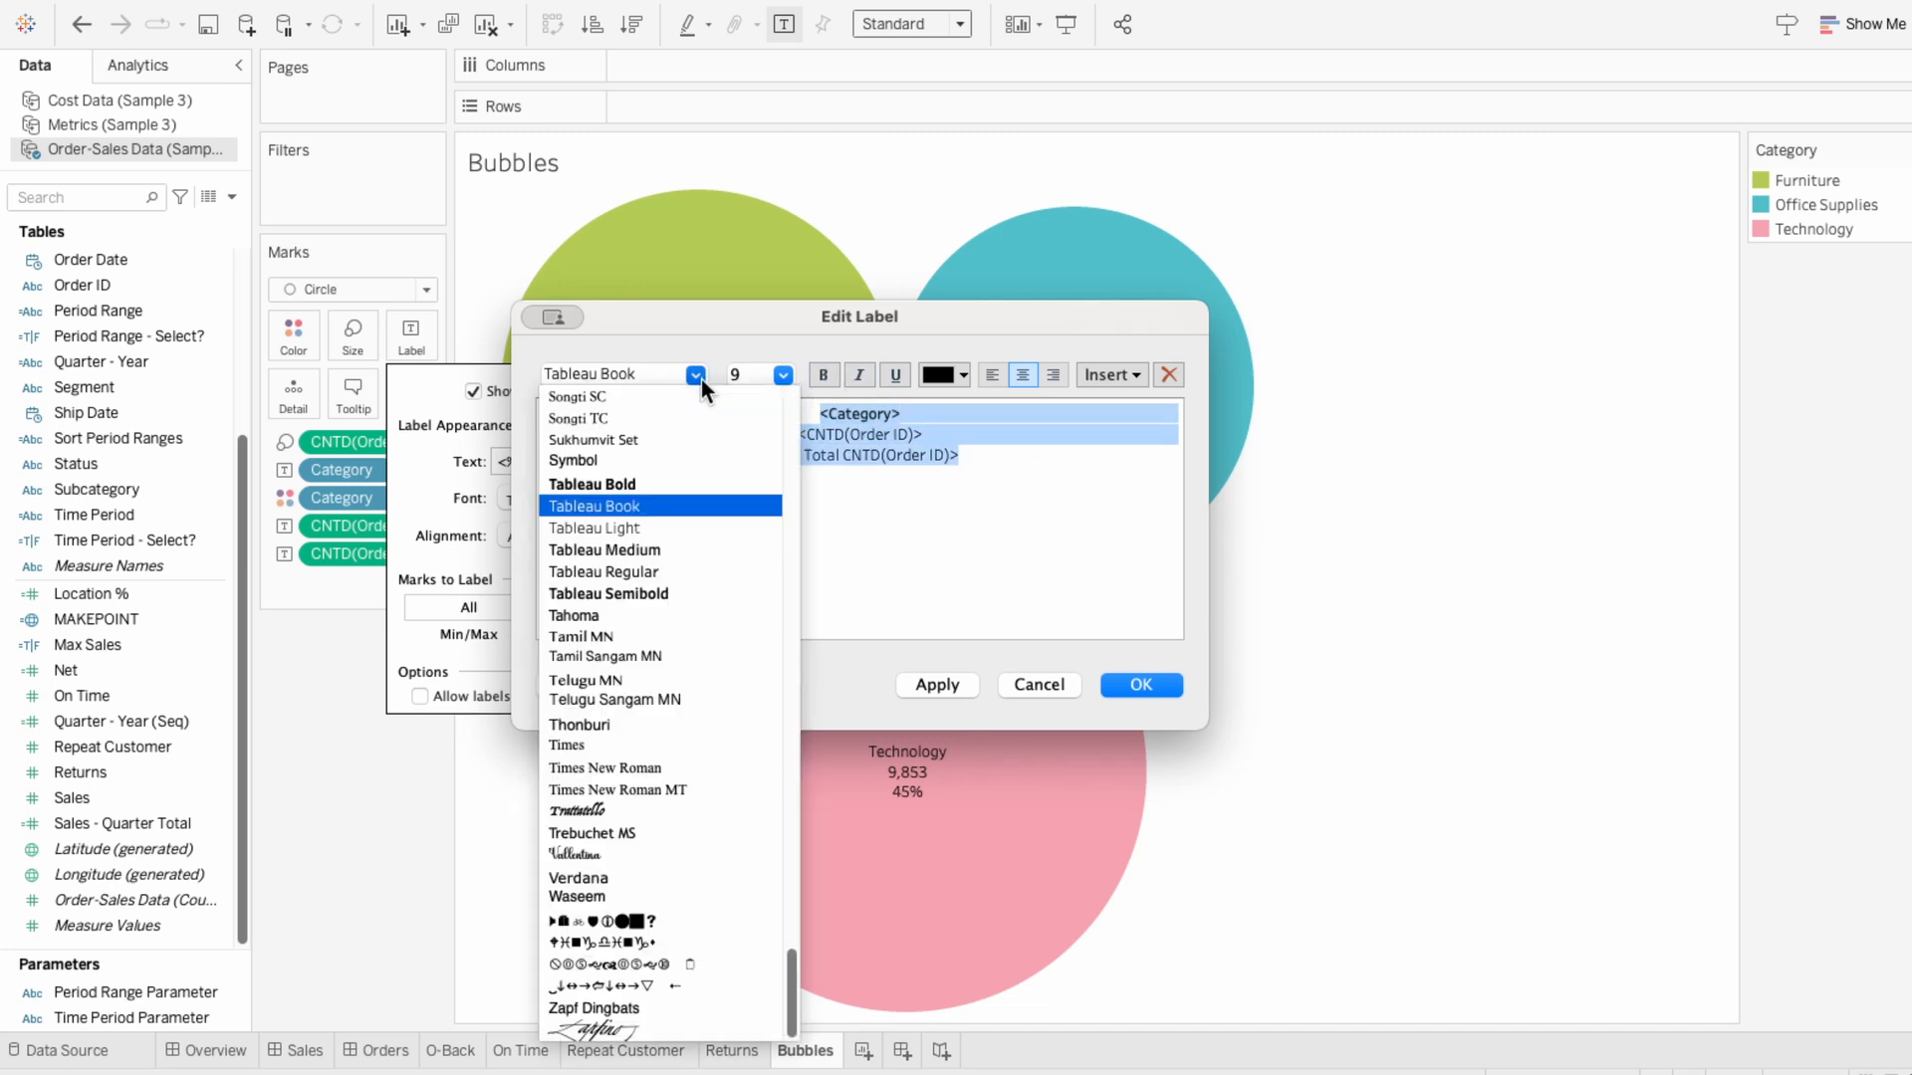
pyautogui.click(712, 564)
pyautogui.click(1142, 685)
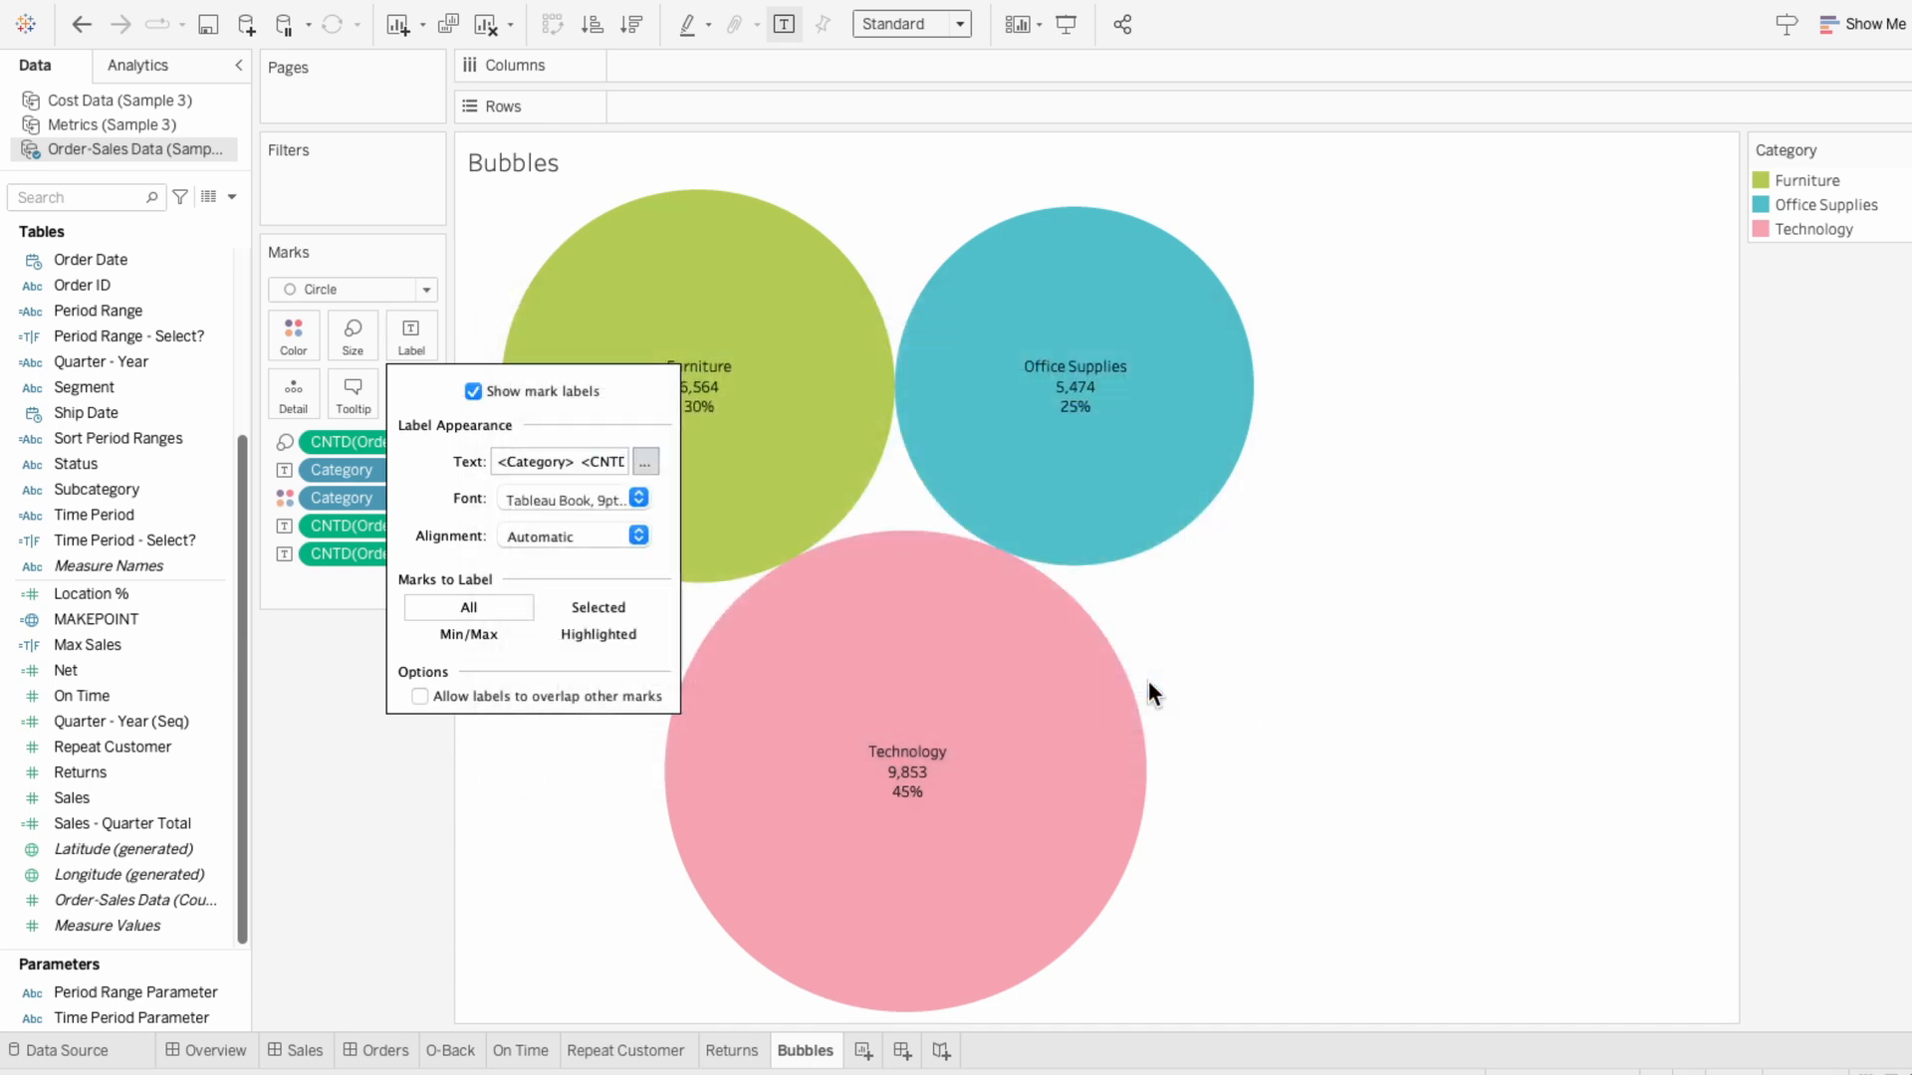
pyautogui.click(1278, 691)
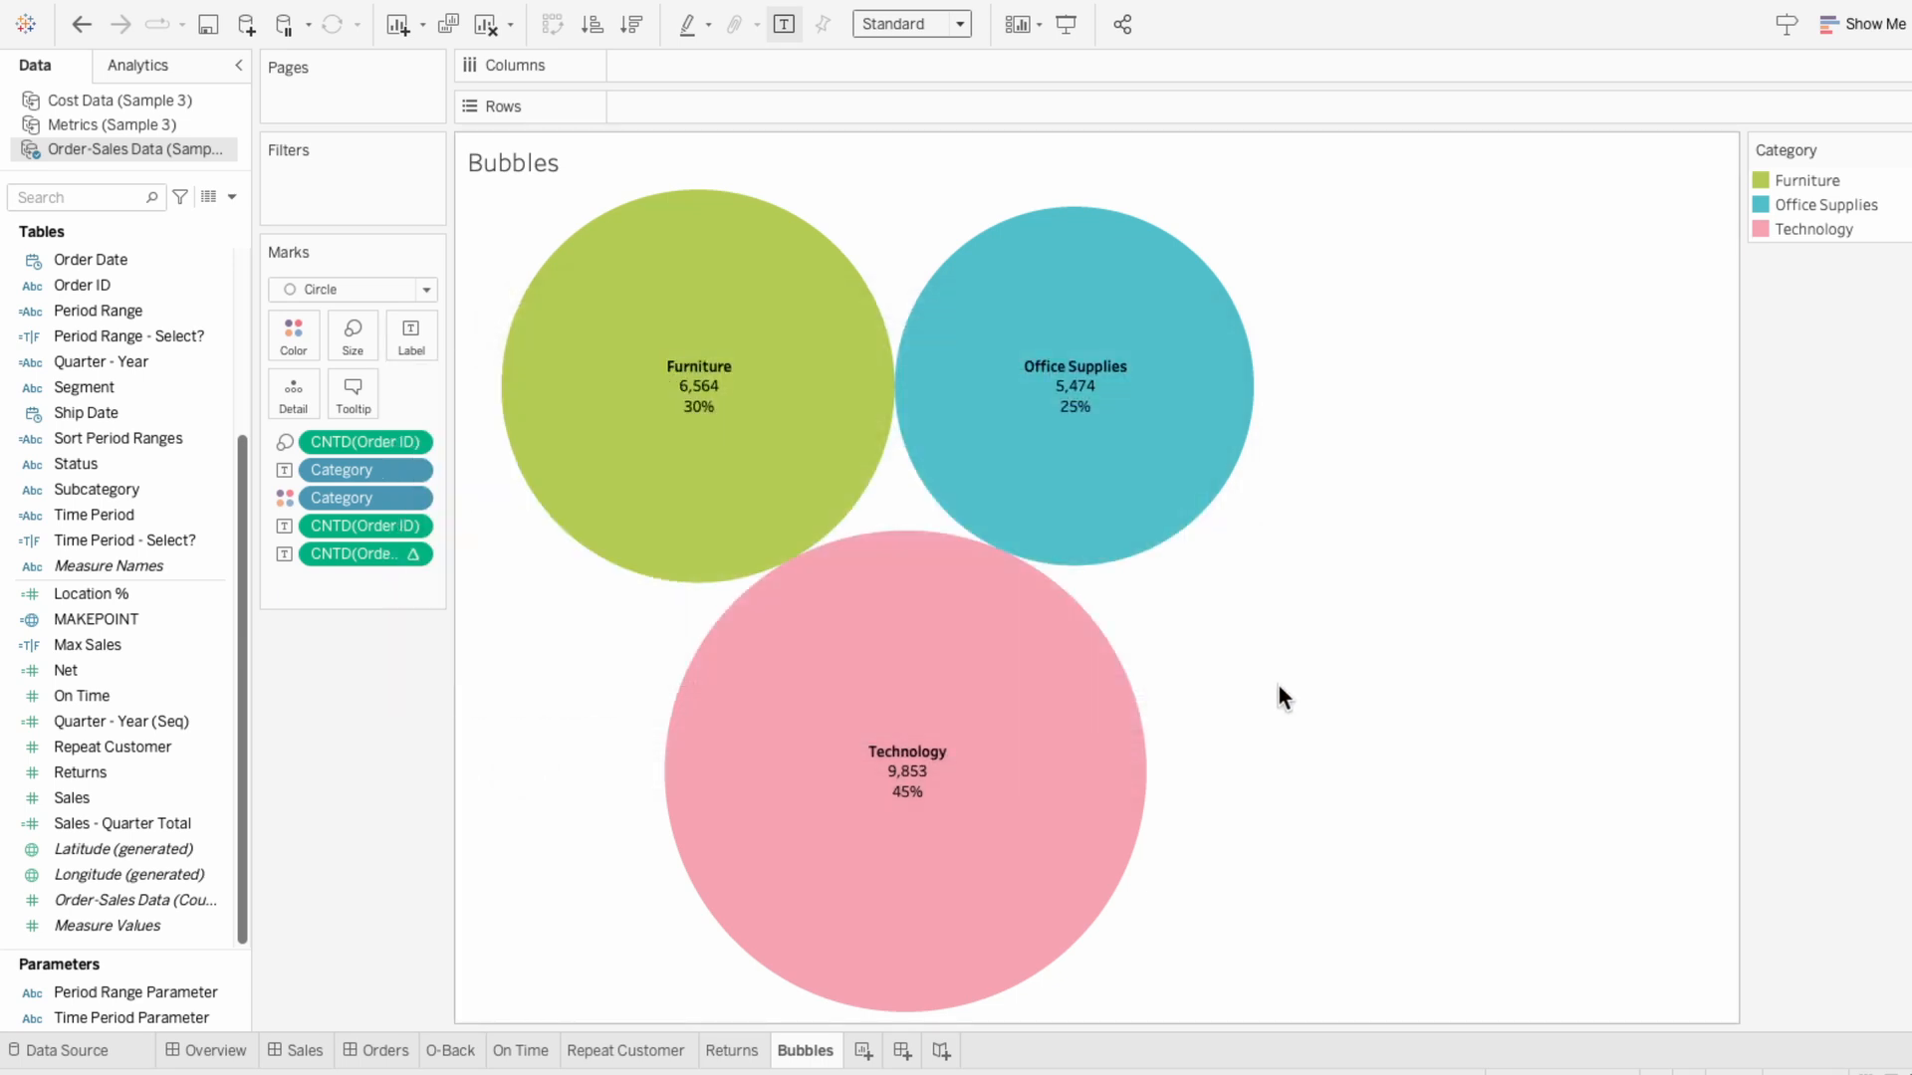
# - Filter the chart by Order Date using a relative date in years, limited to this year
pyautogui.moveTo(94, 259); pyautogui.dragTo(321, 194)
pyautogui.click(942, 309)
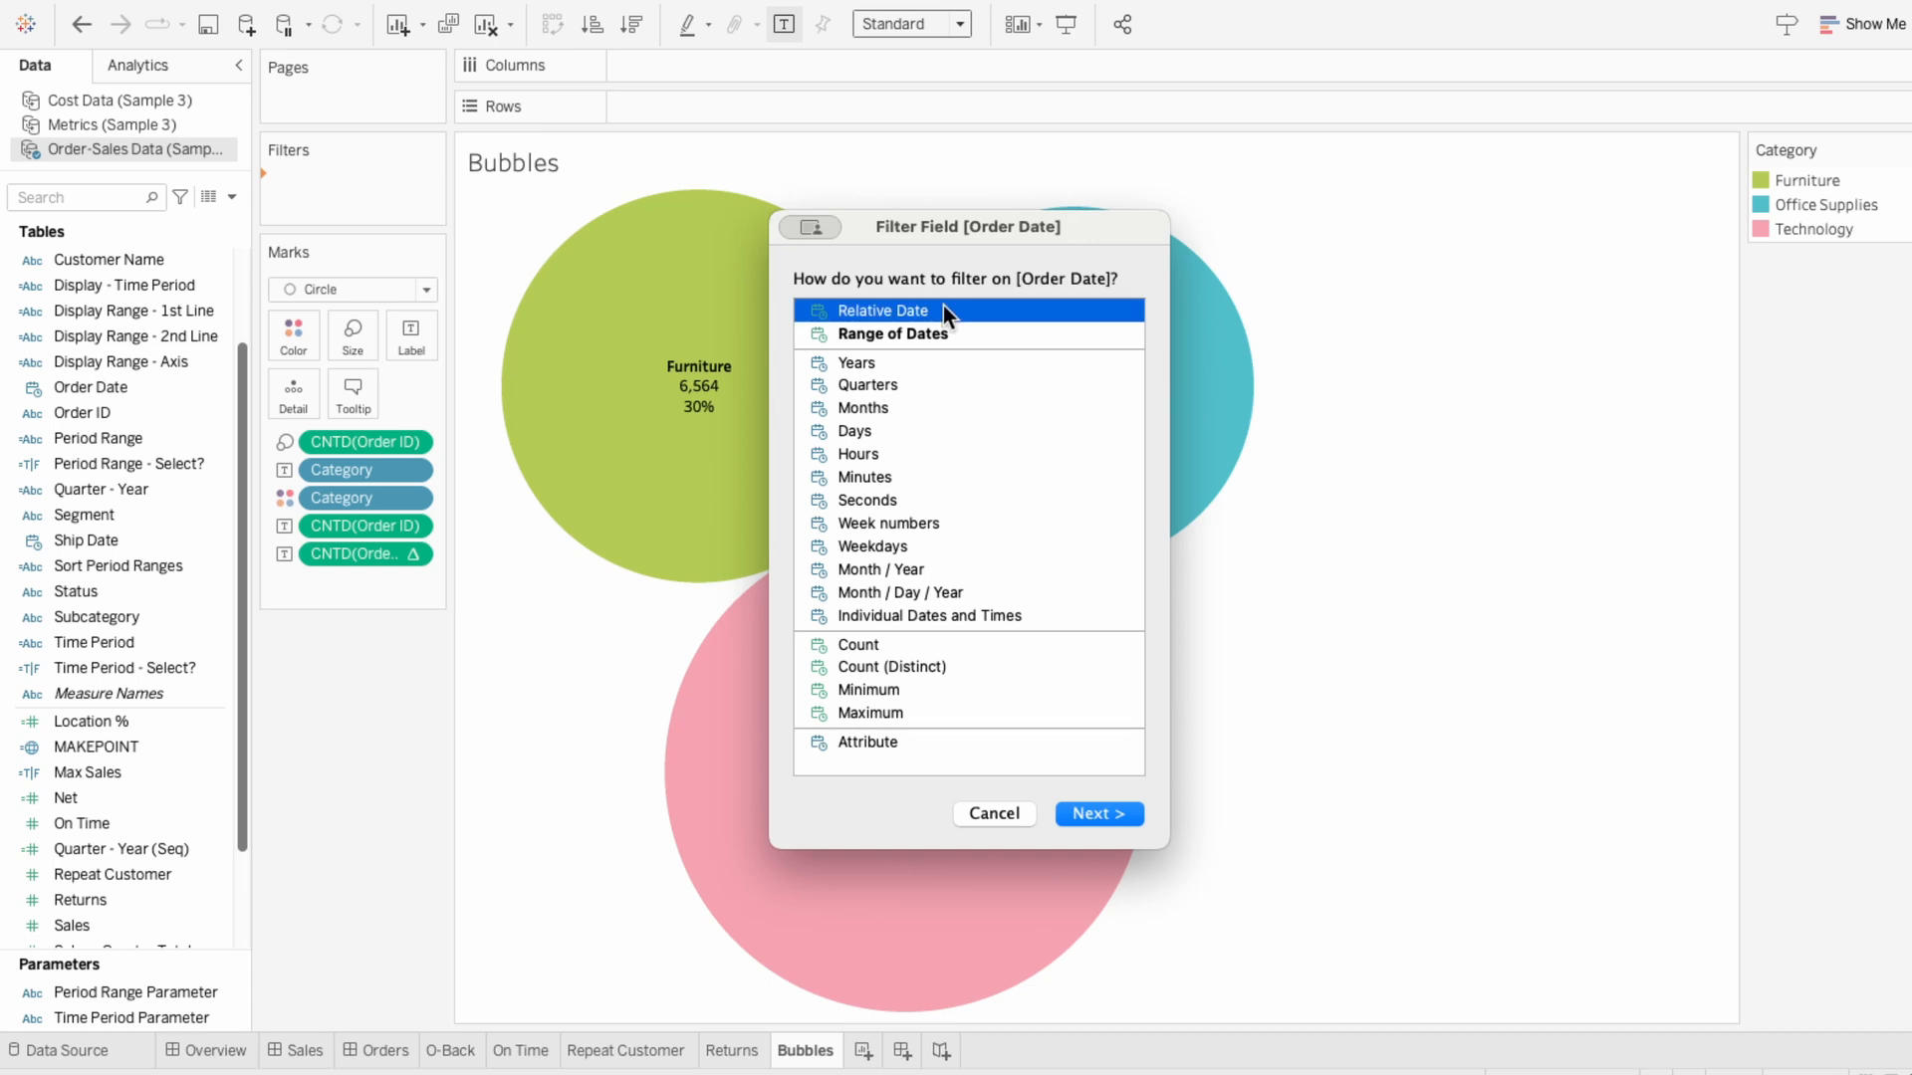
pyautogui.click(1126, 814)
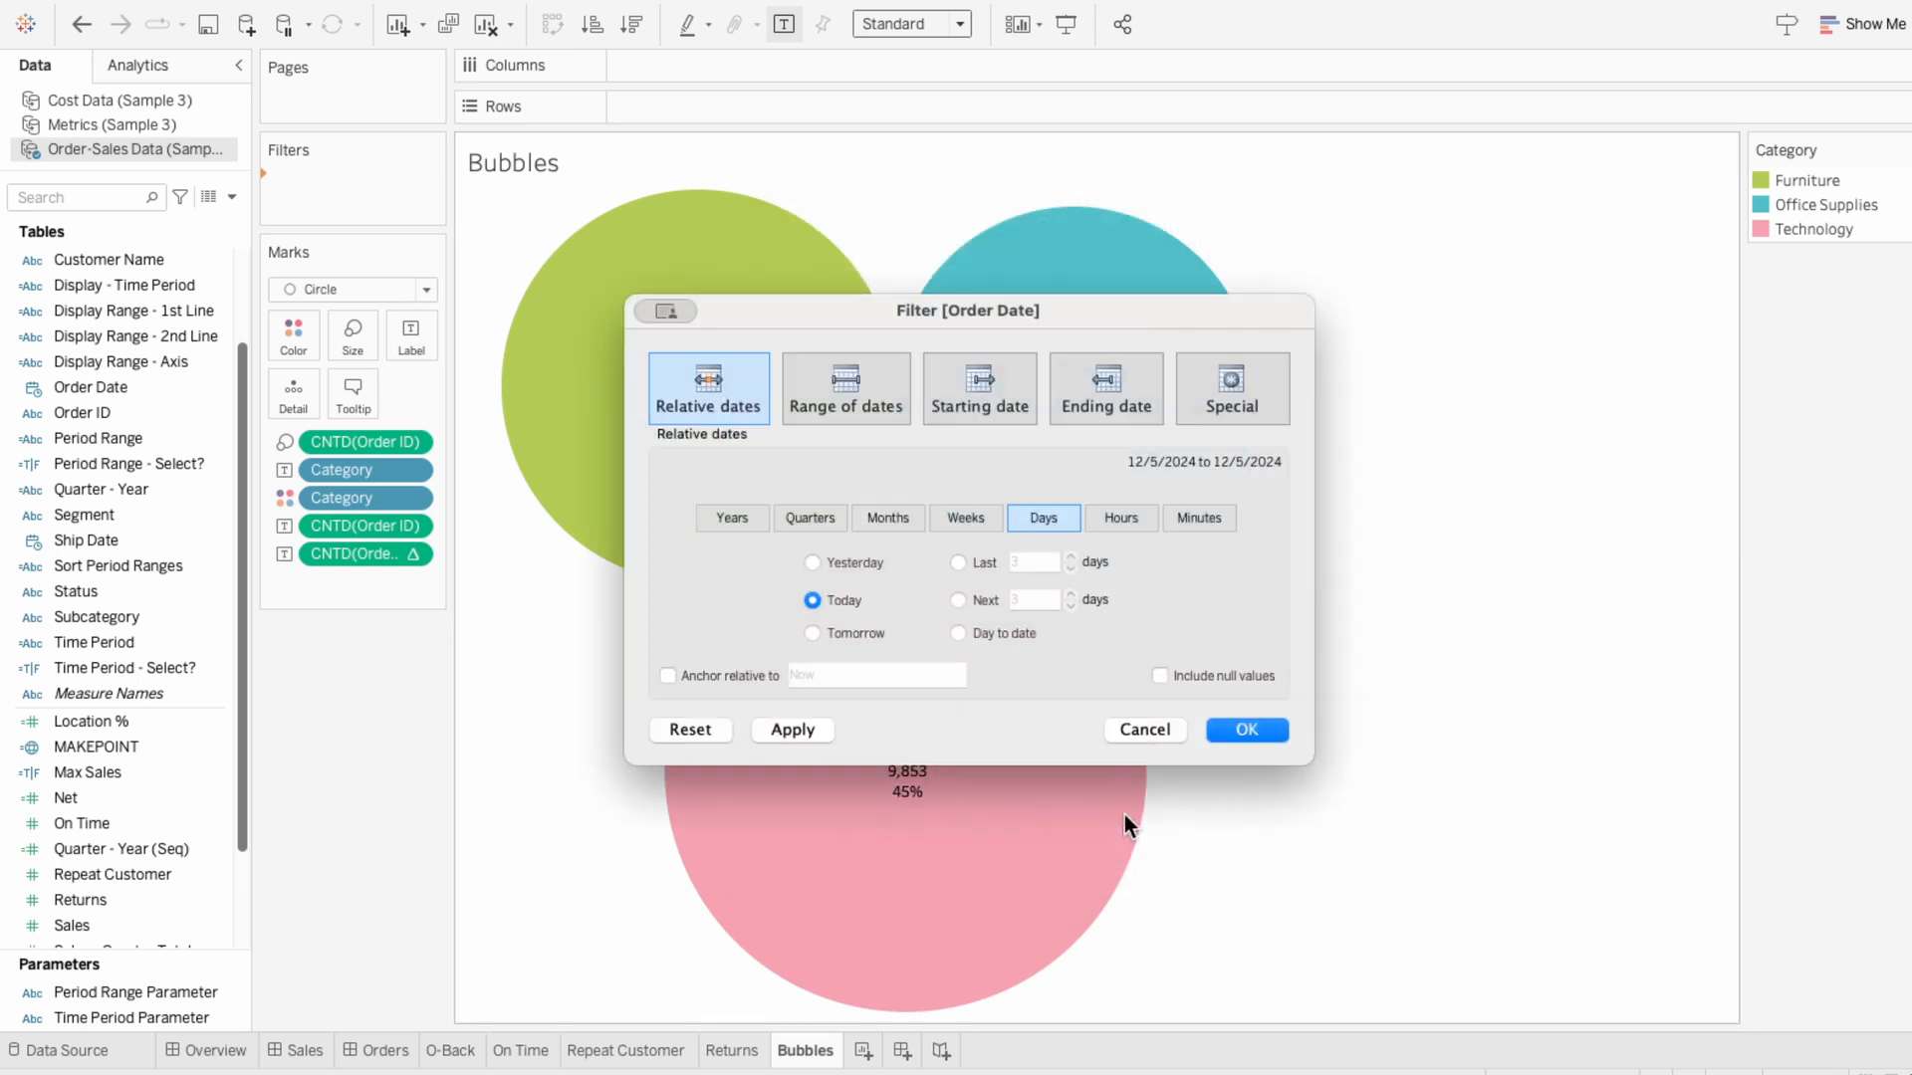
pyautogui.click(737, 518)
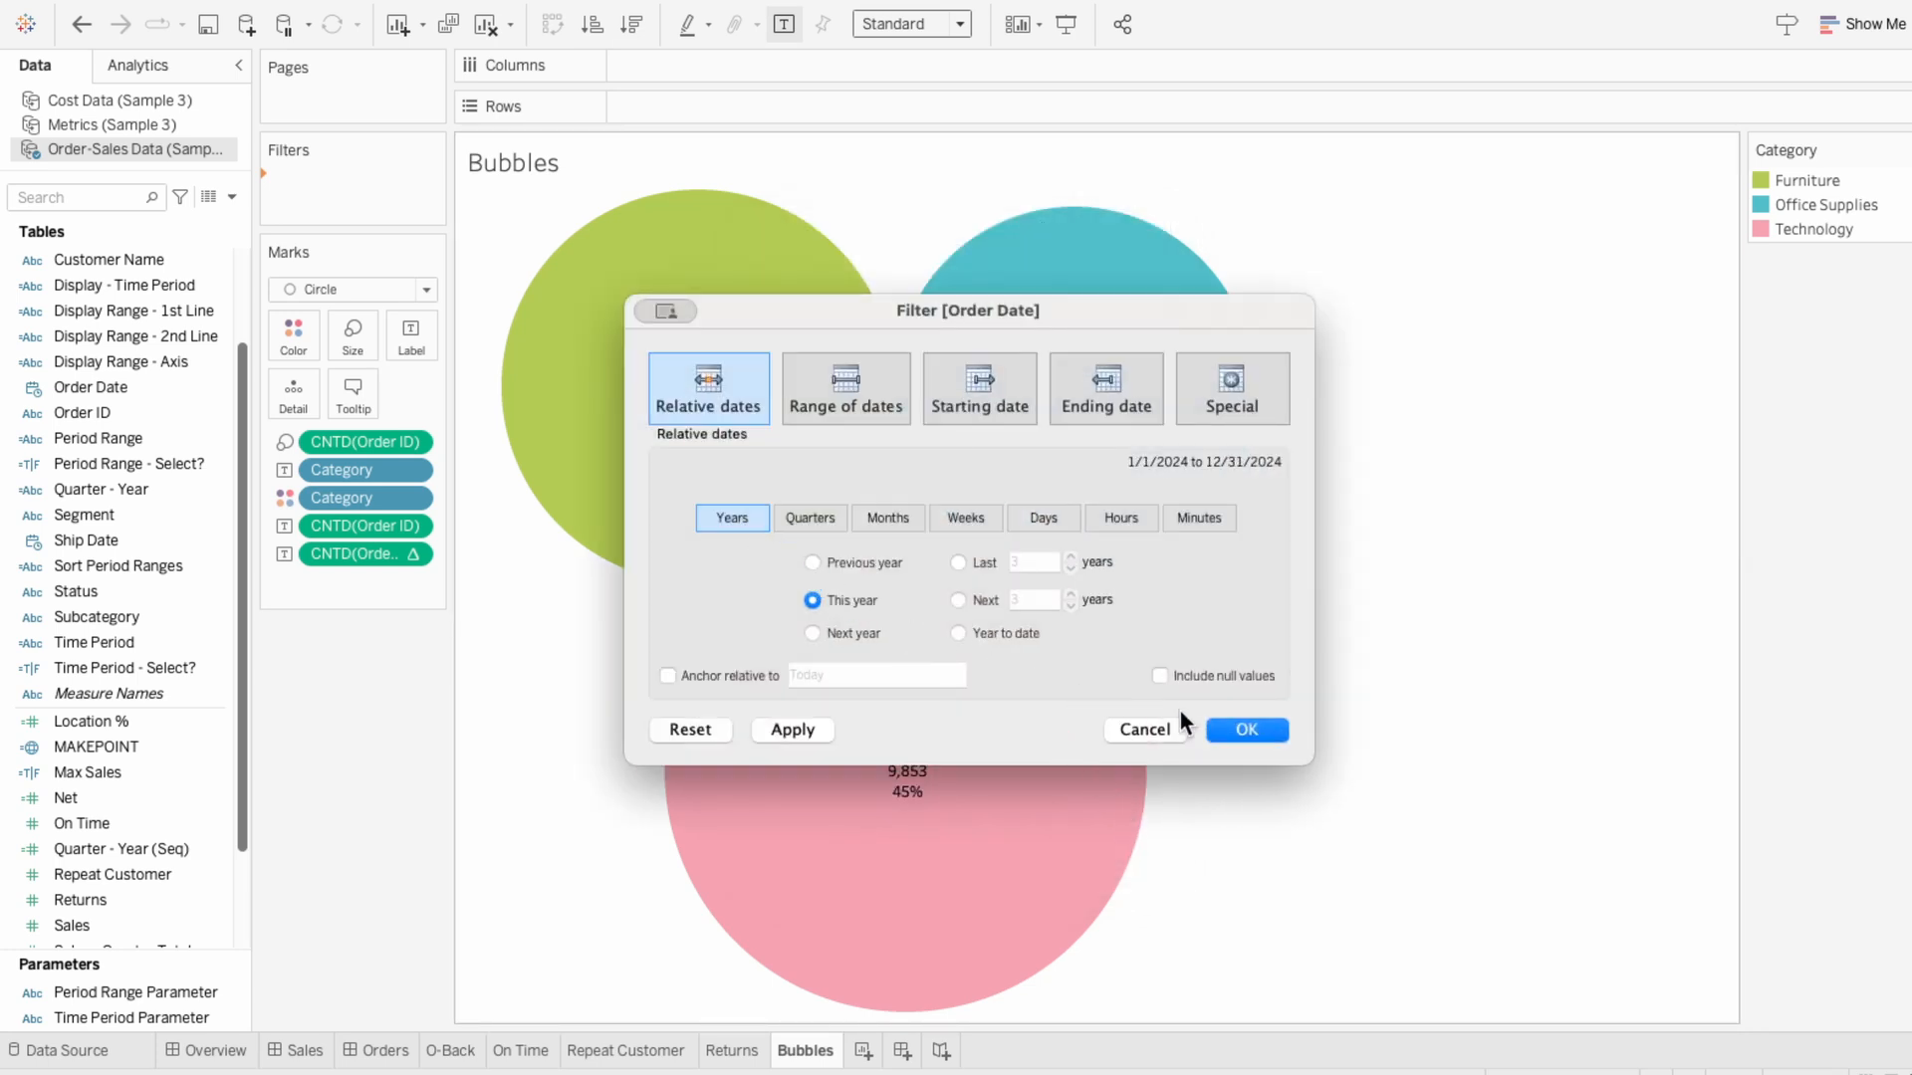
pyautogui.click(1248, 728)
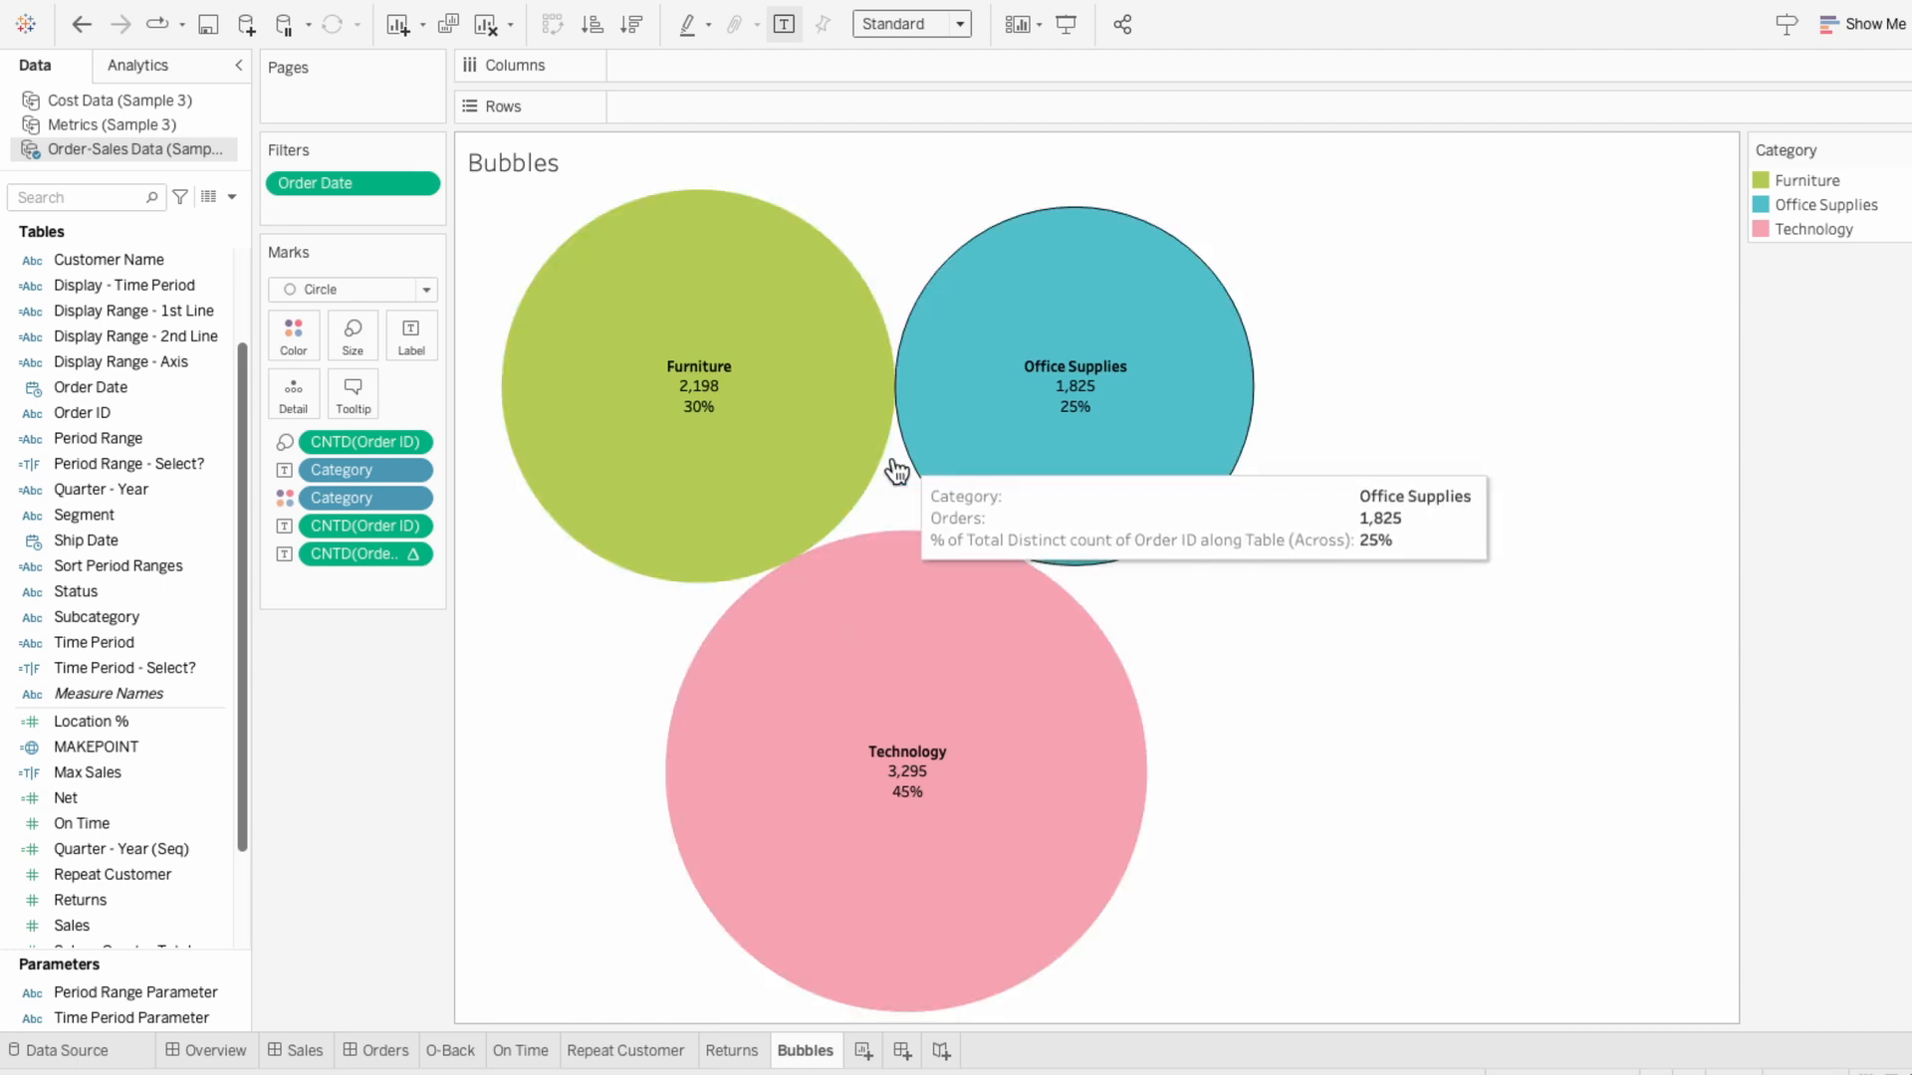
# - Create a calculated field in the Order-Sales data source and name it "Bubble - X"
pyautogui.moveTo(870, 589)
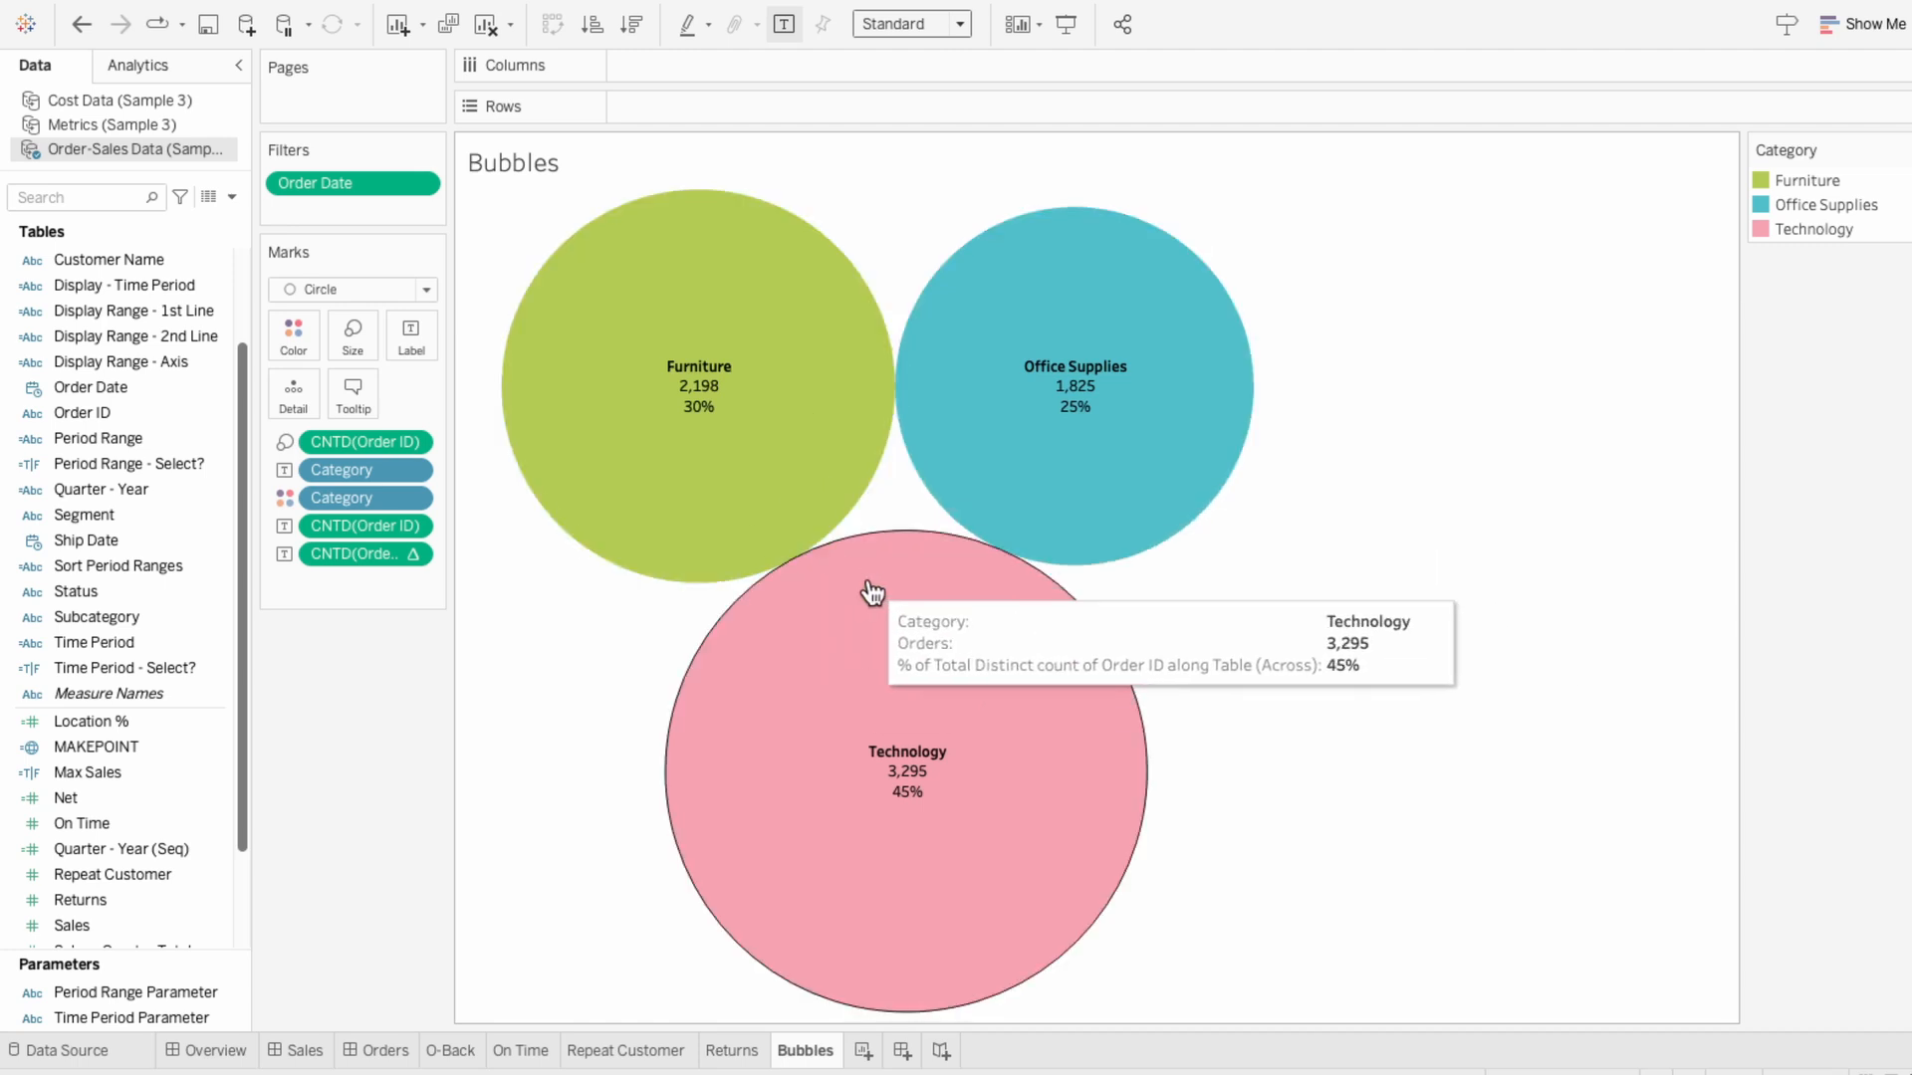
pyautogui.click(231, 198)
pyautogui.click(224, 218)
pyautogui.write('Bu')
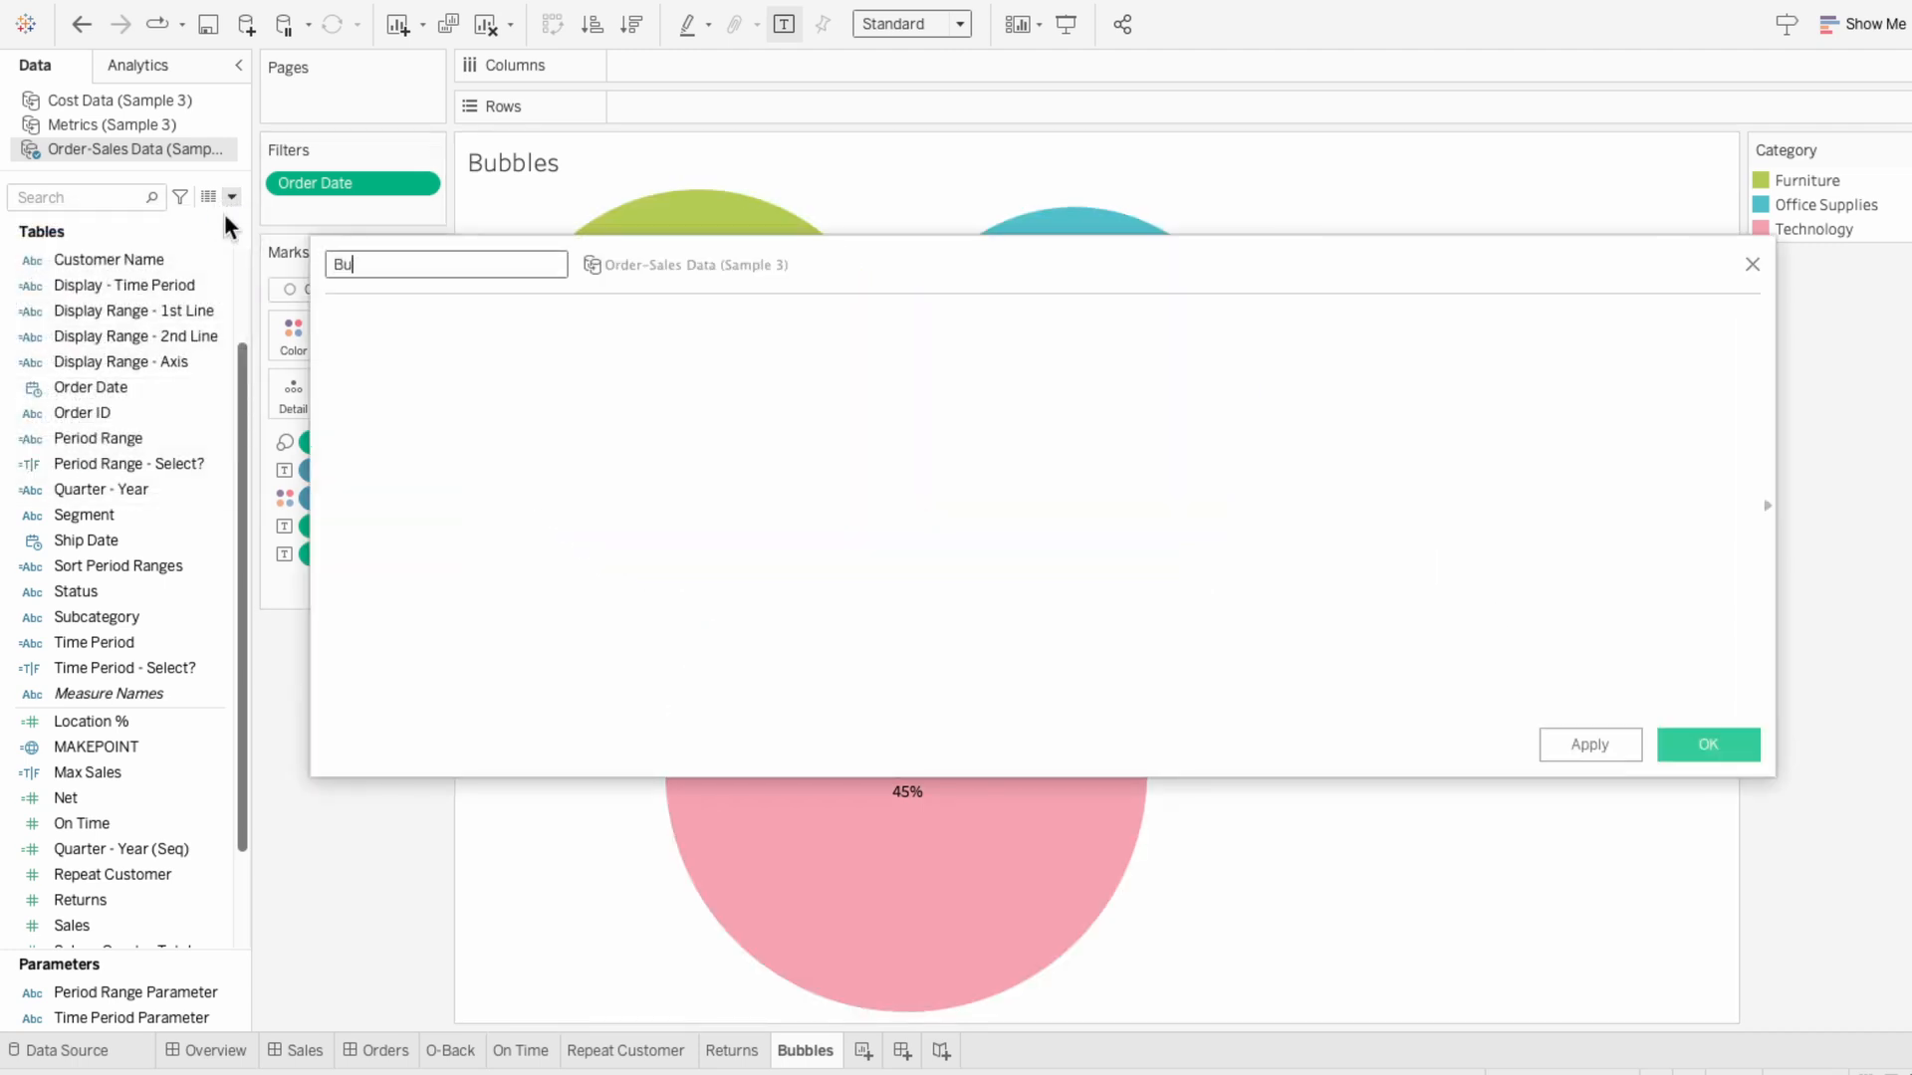
pyautogui.write('bble - X')
pyautogui.press('Tab')
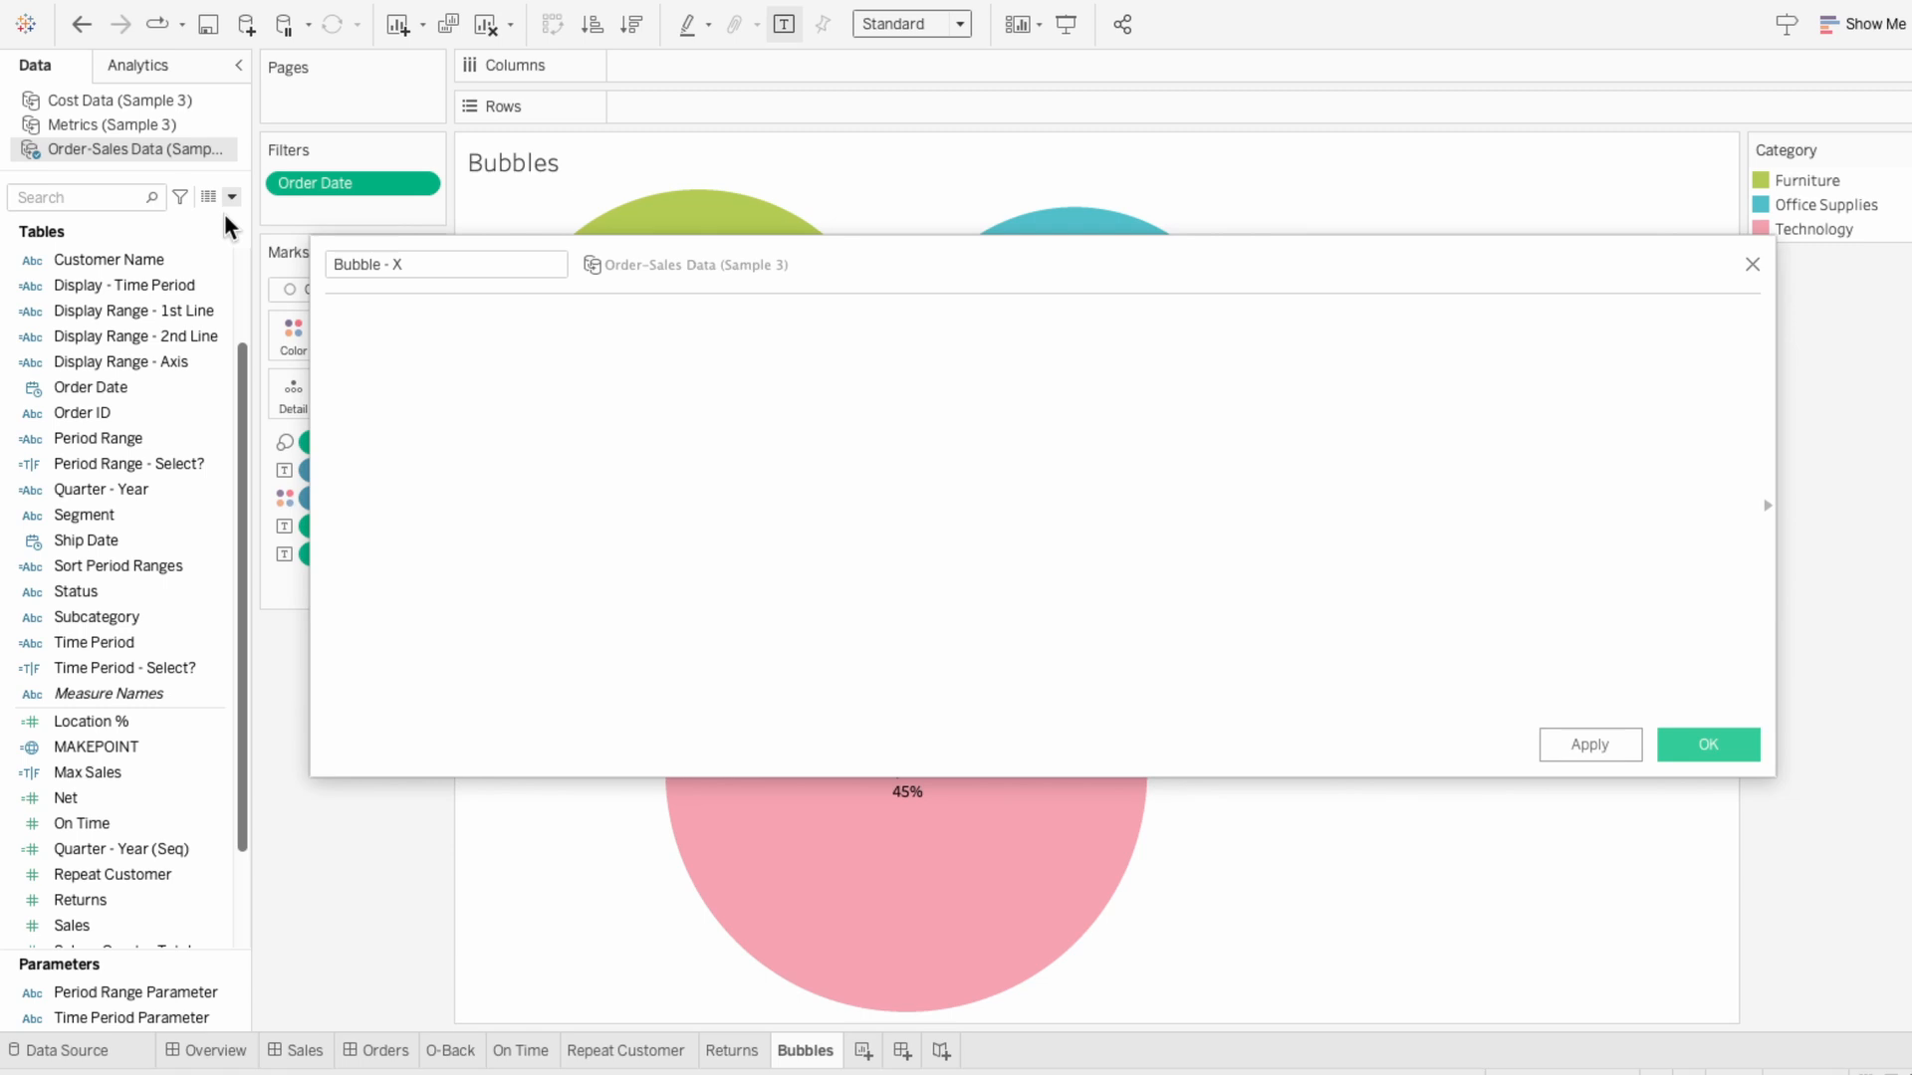
# - Begin the Bubble - X formula with IF [Category] = "Technology" THEN -1.5 and ELSEIF [Category] = "Furniture" THEN 2
pyautogui.write('IF [Category] = "')
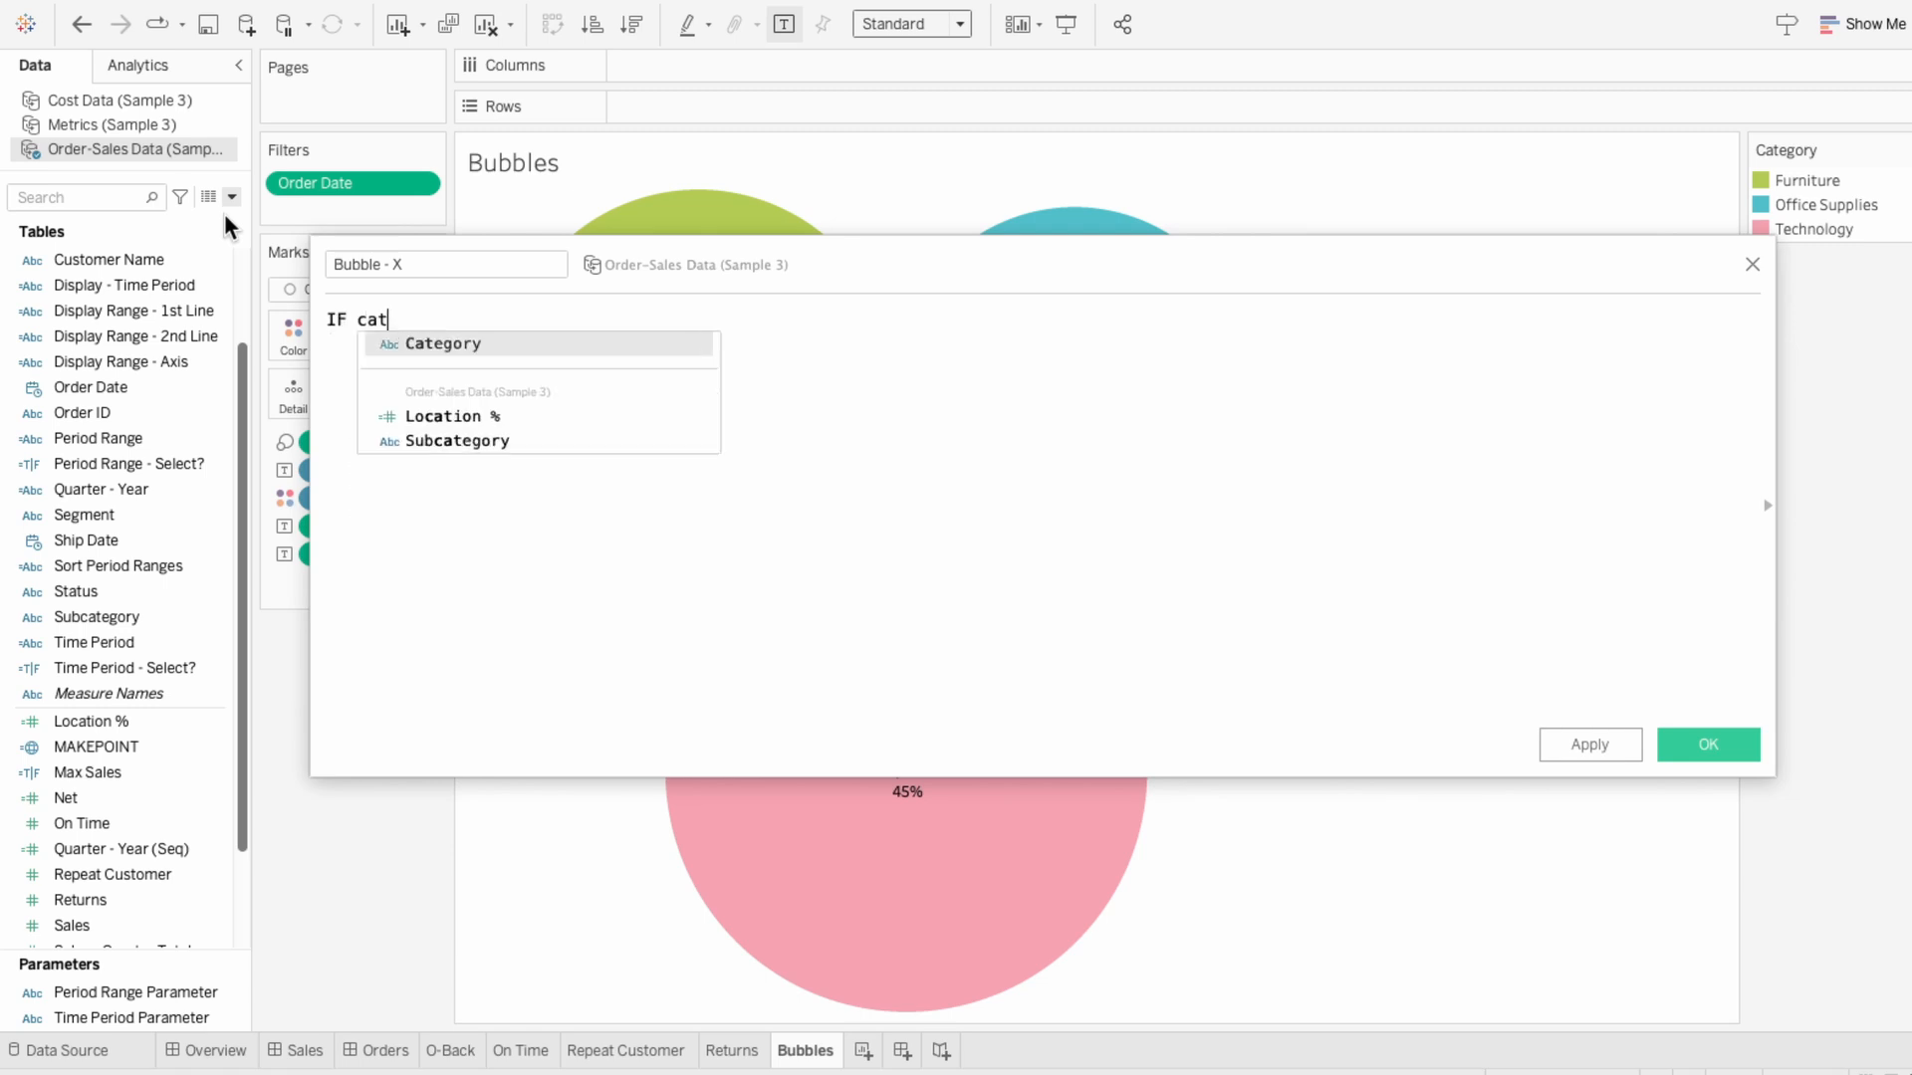
pyautogui.write('Technol')
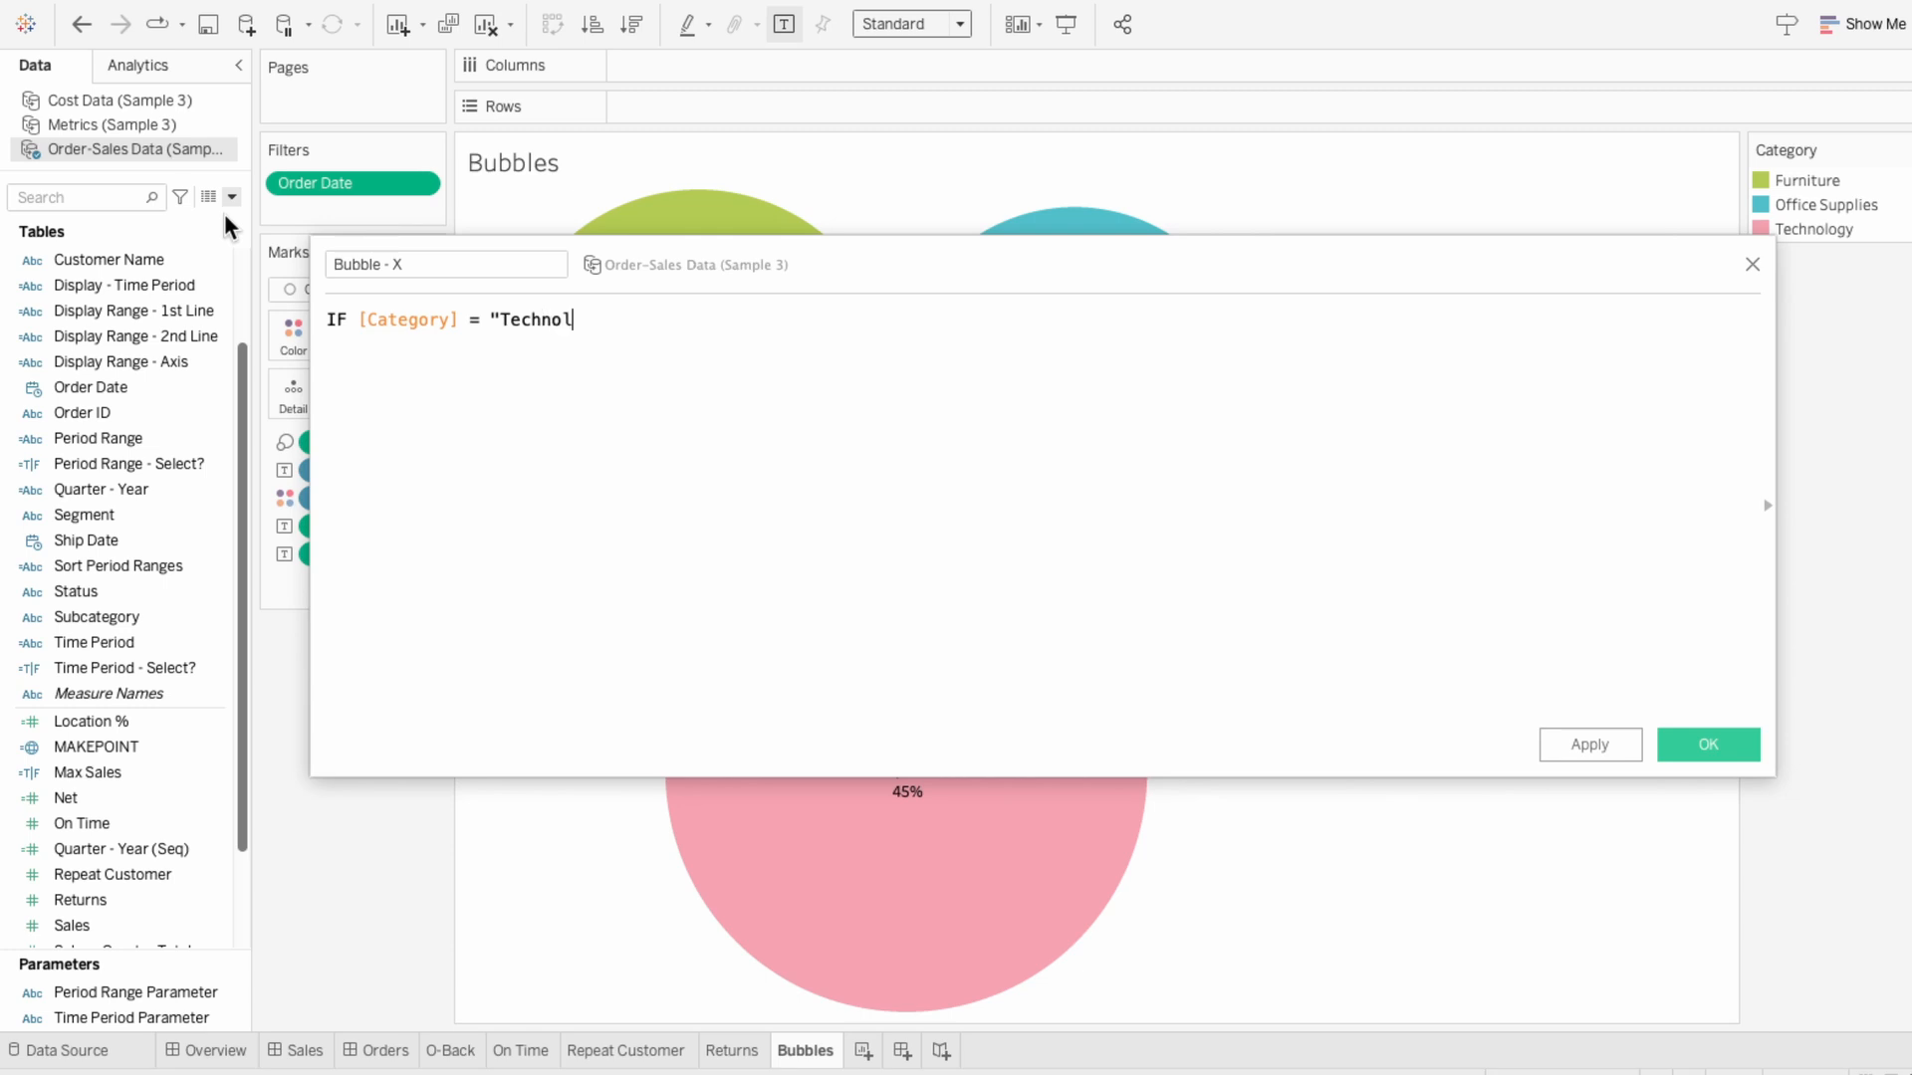
pyautogui.write('ogy" THEN -1.5 ')
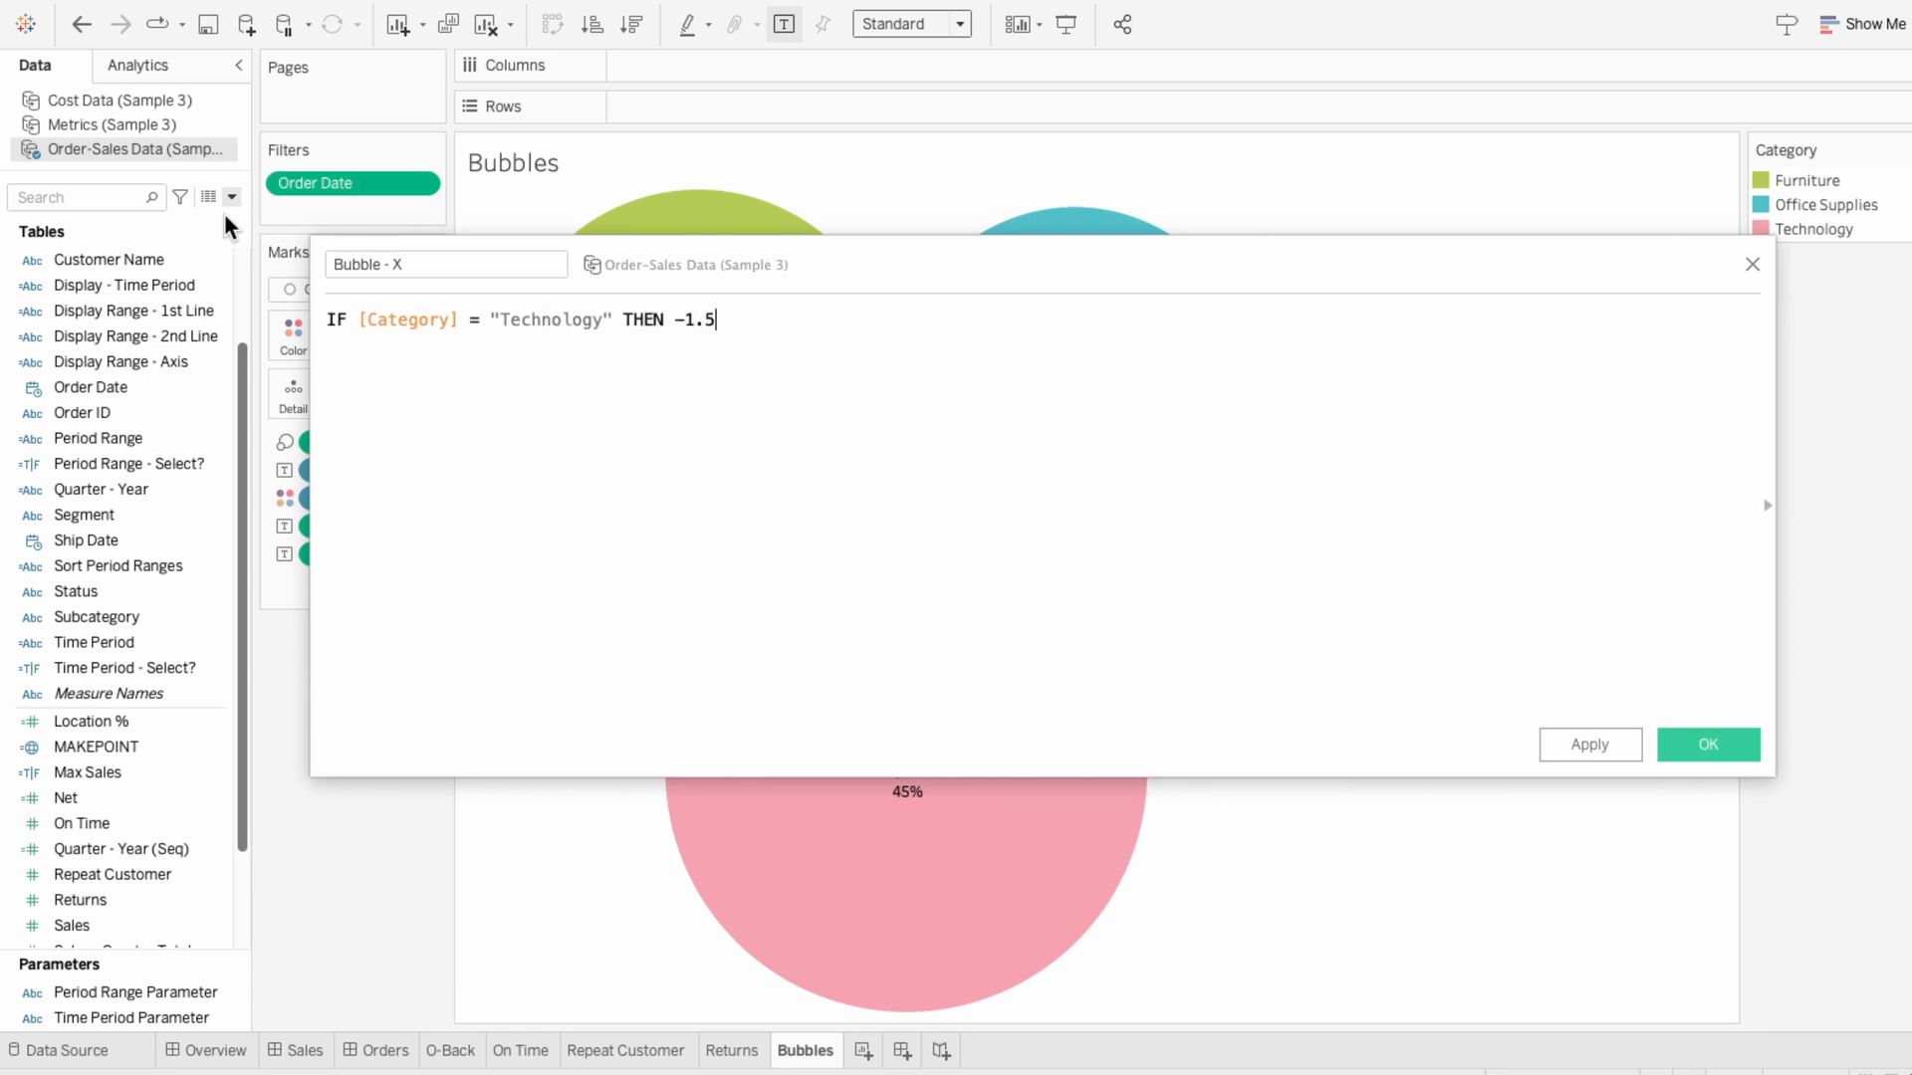
pyautogui.write('ELSEIF [Category] = "Furni')
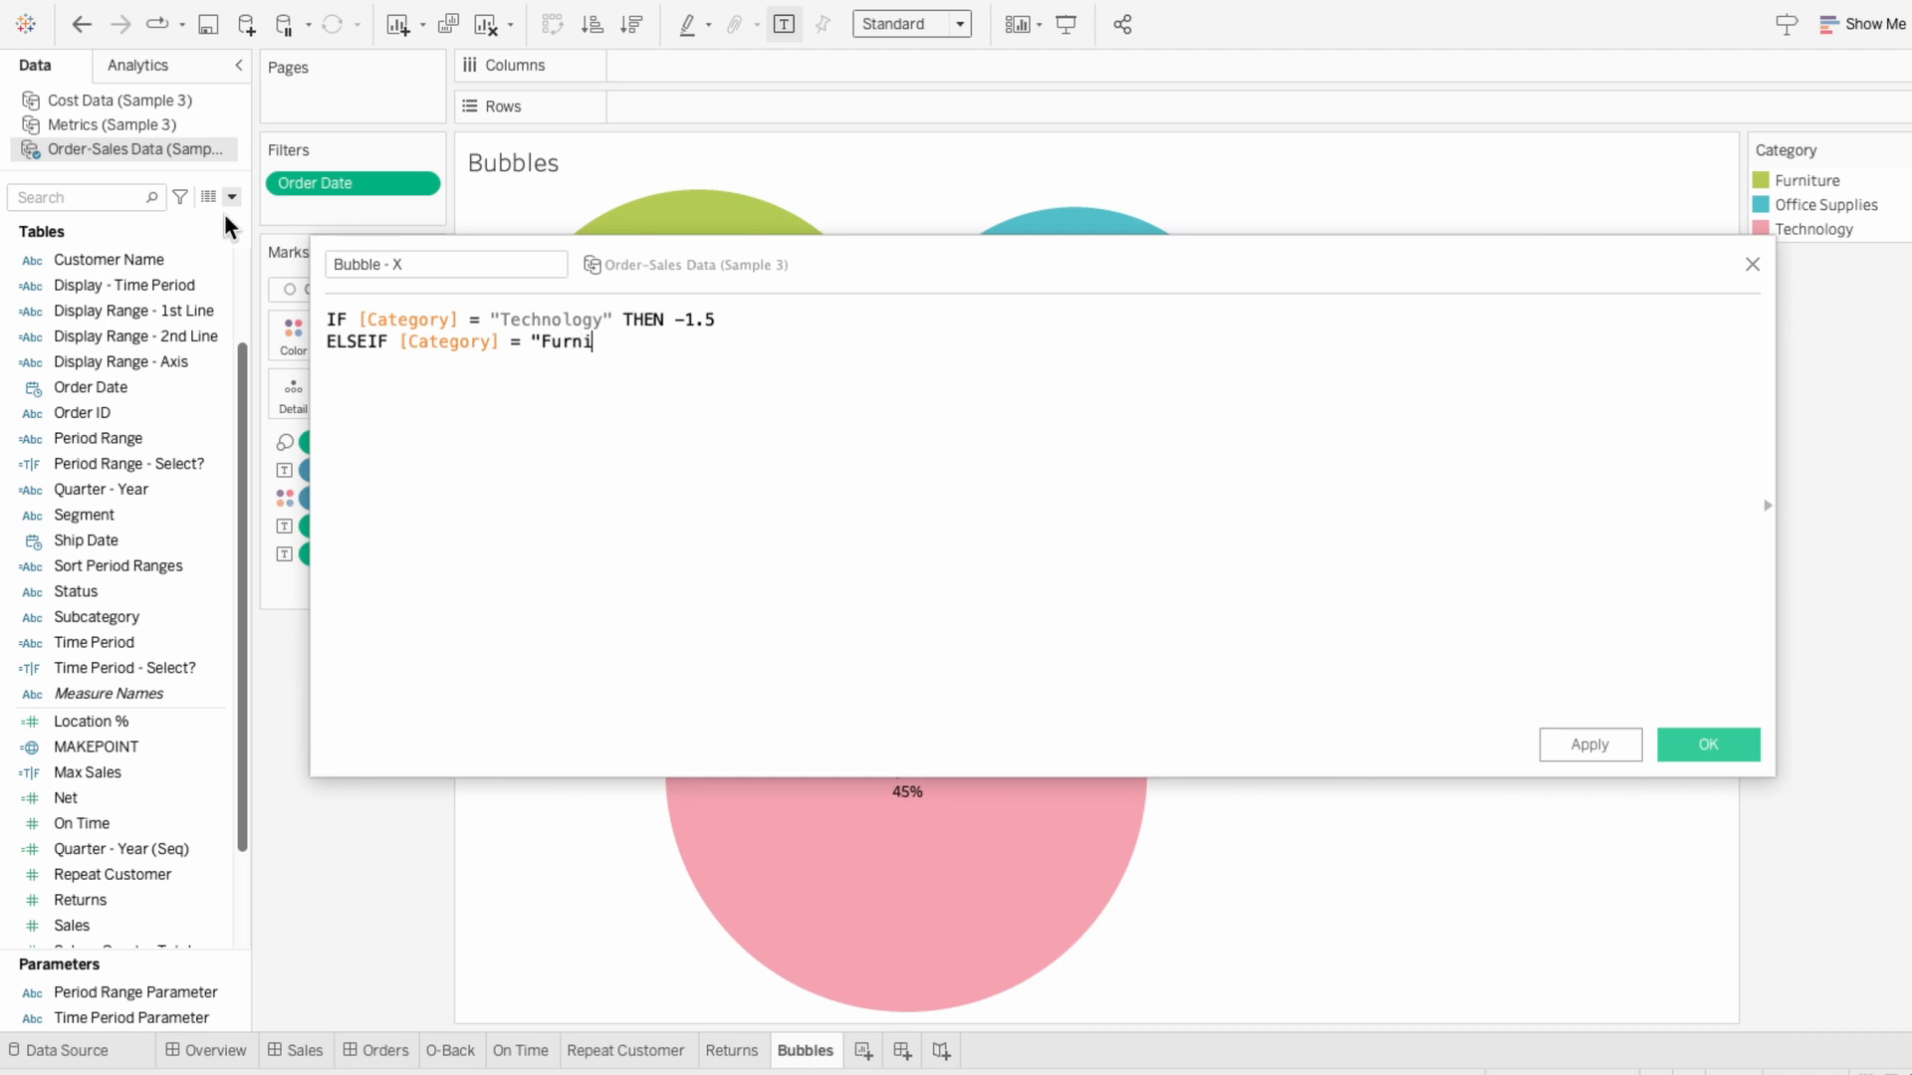
pyautogui.write('ture" THEN 2')
pyautogui.press('Return')
# - Add ELSEIF [Category] = "Office Supplies" THEN -0.75 to the Bubble - X formula, close it with END and save the field
pyautogui.write('ELSEIF cat')
pyautogui.press('Return')
pyautogui.write('= "')
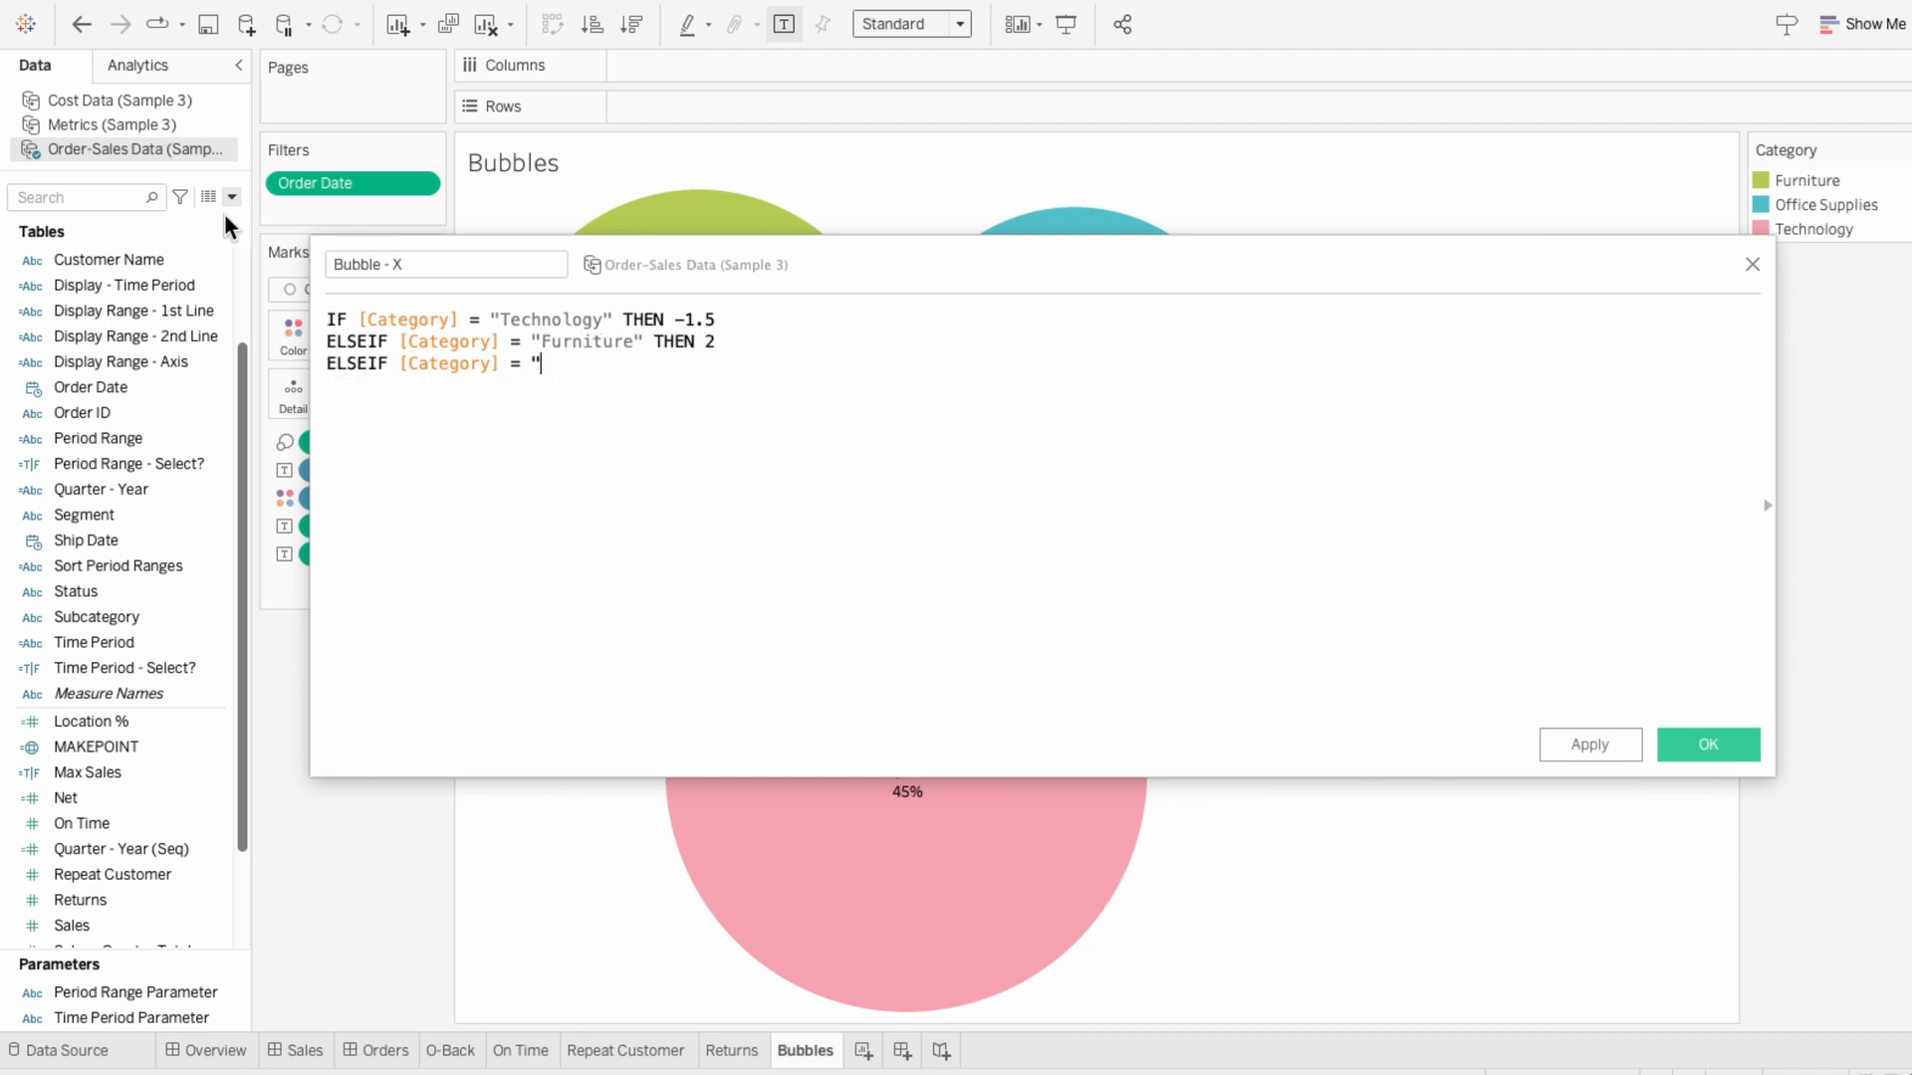
pyautogui.write('Office Supplies" TH')
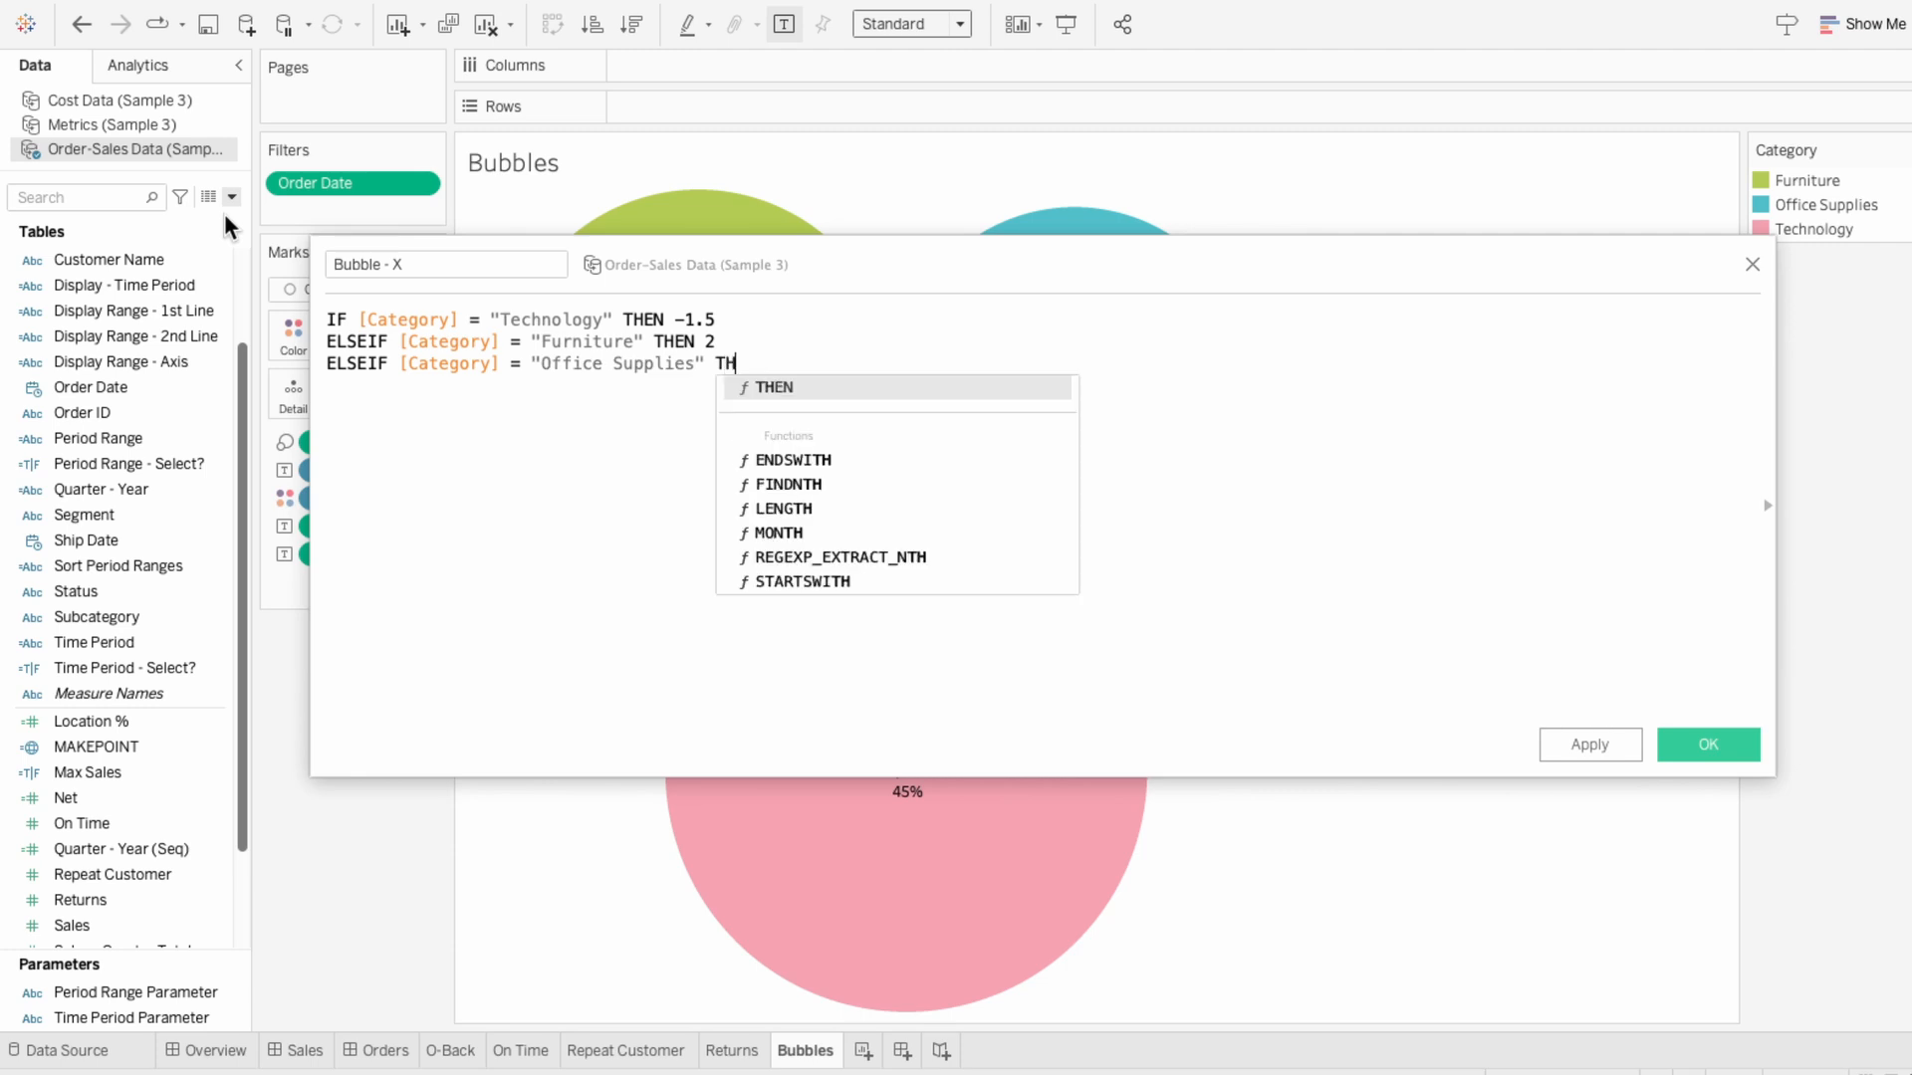
pyautogui.write('EN -0.75')
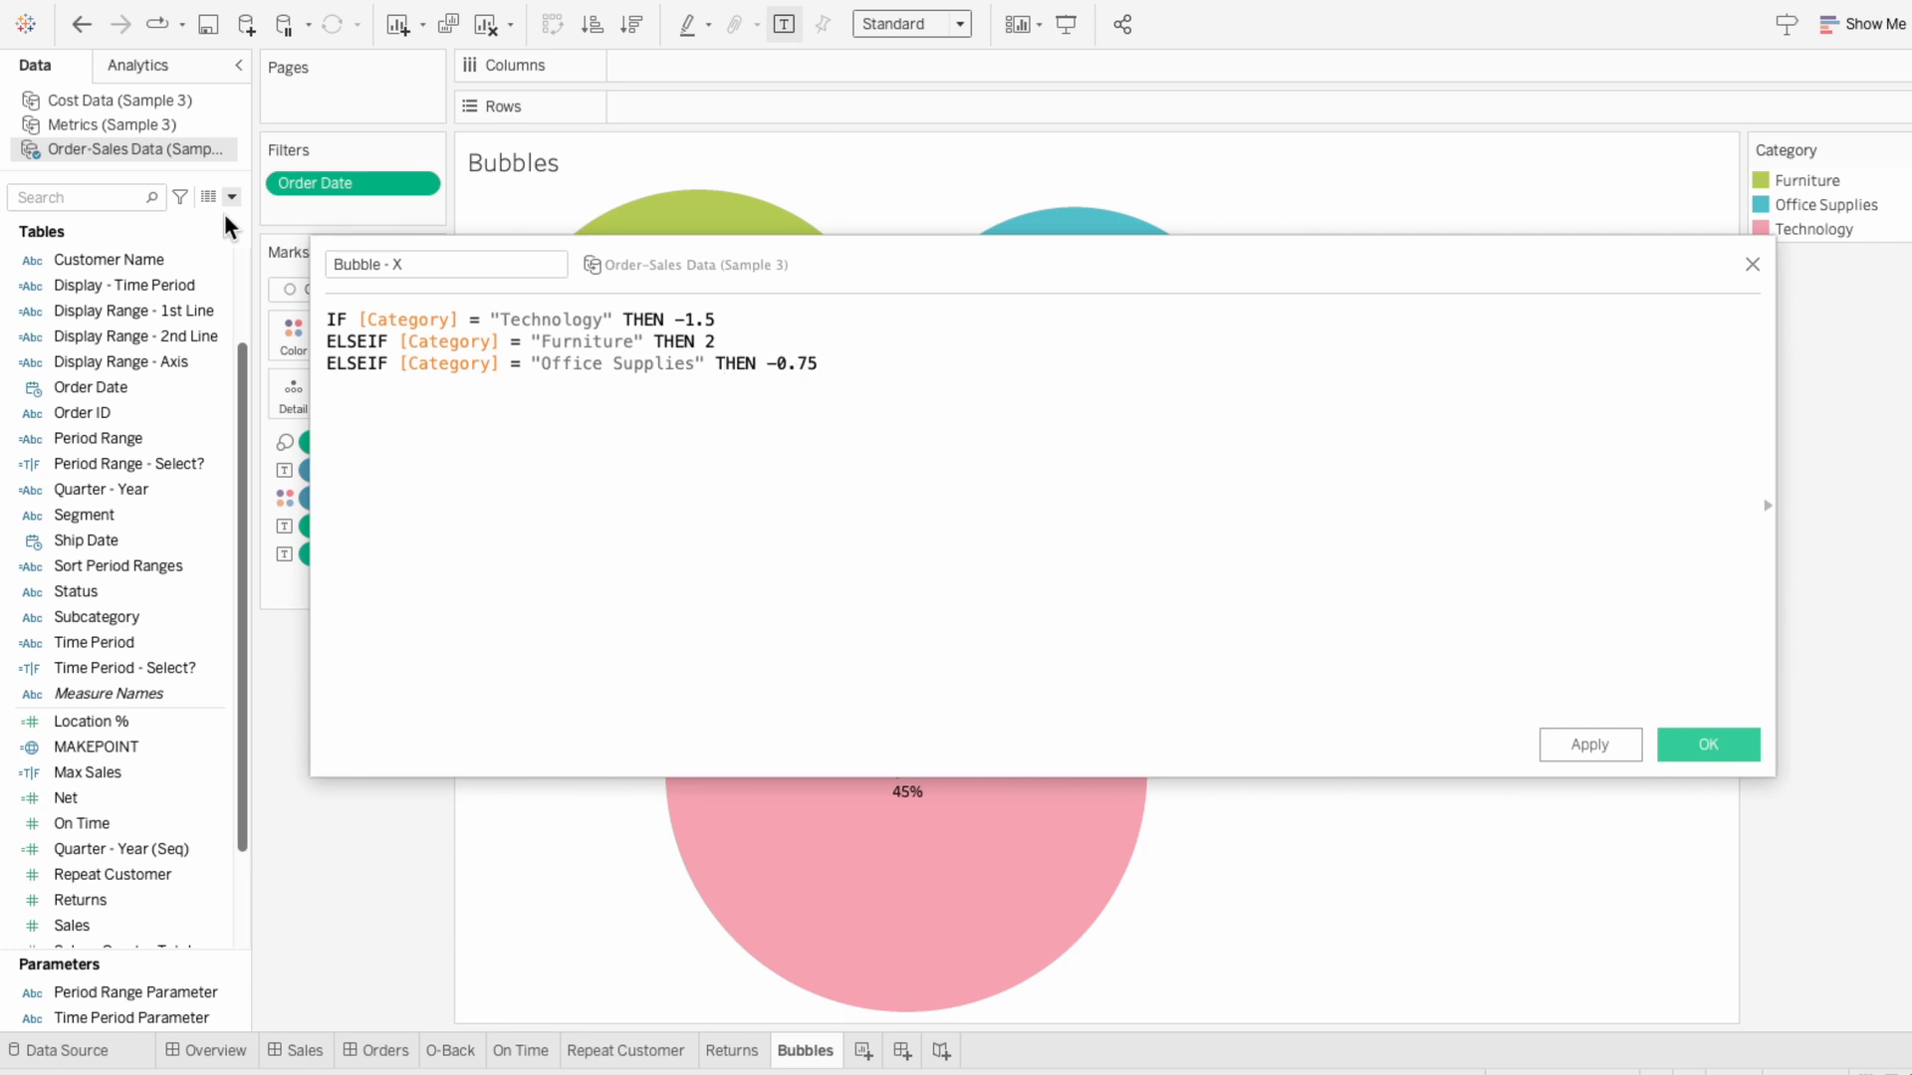
pyautogui.press('Return')
pyautogui.write('END')
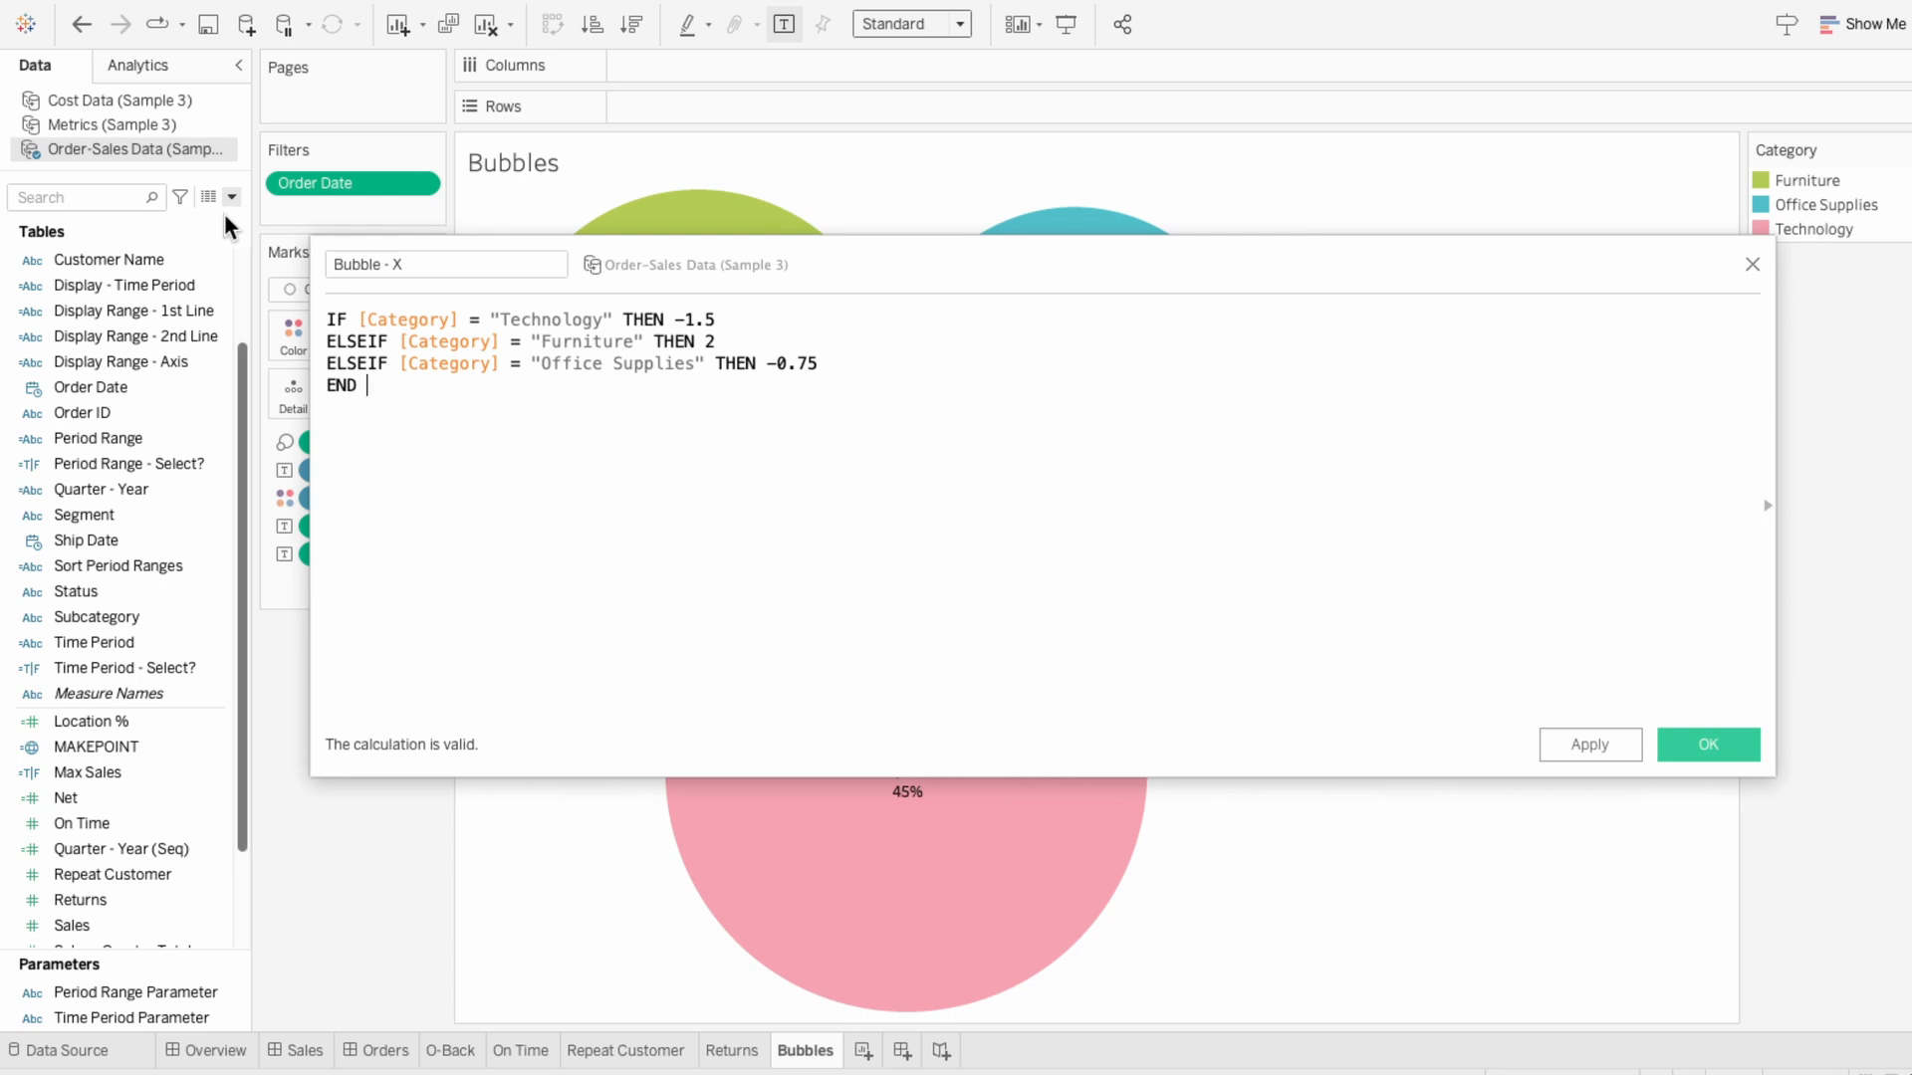
pyautogui.click(1709, 739)
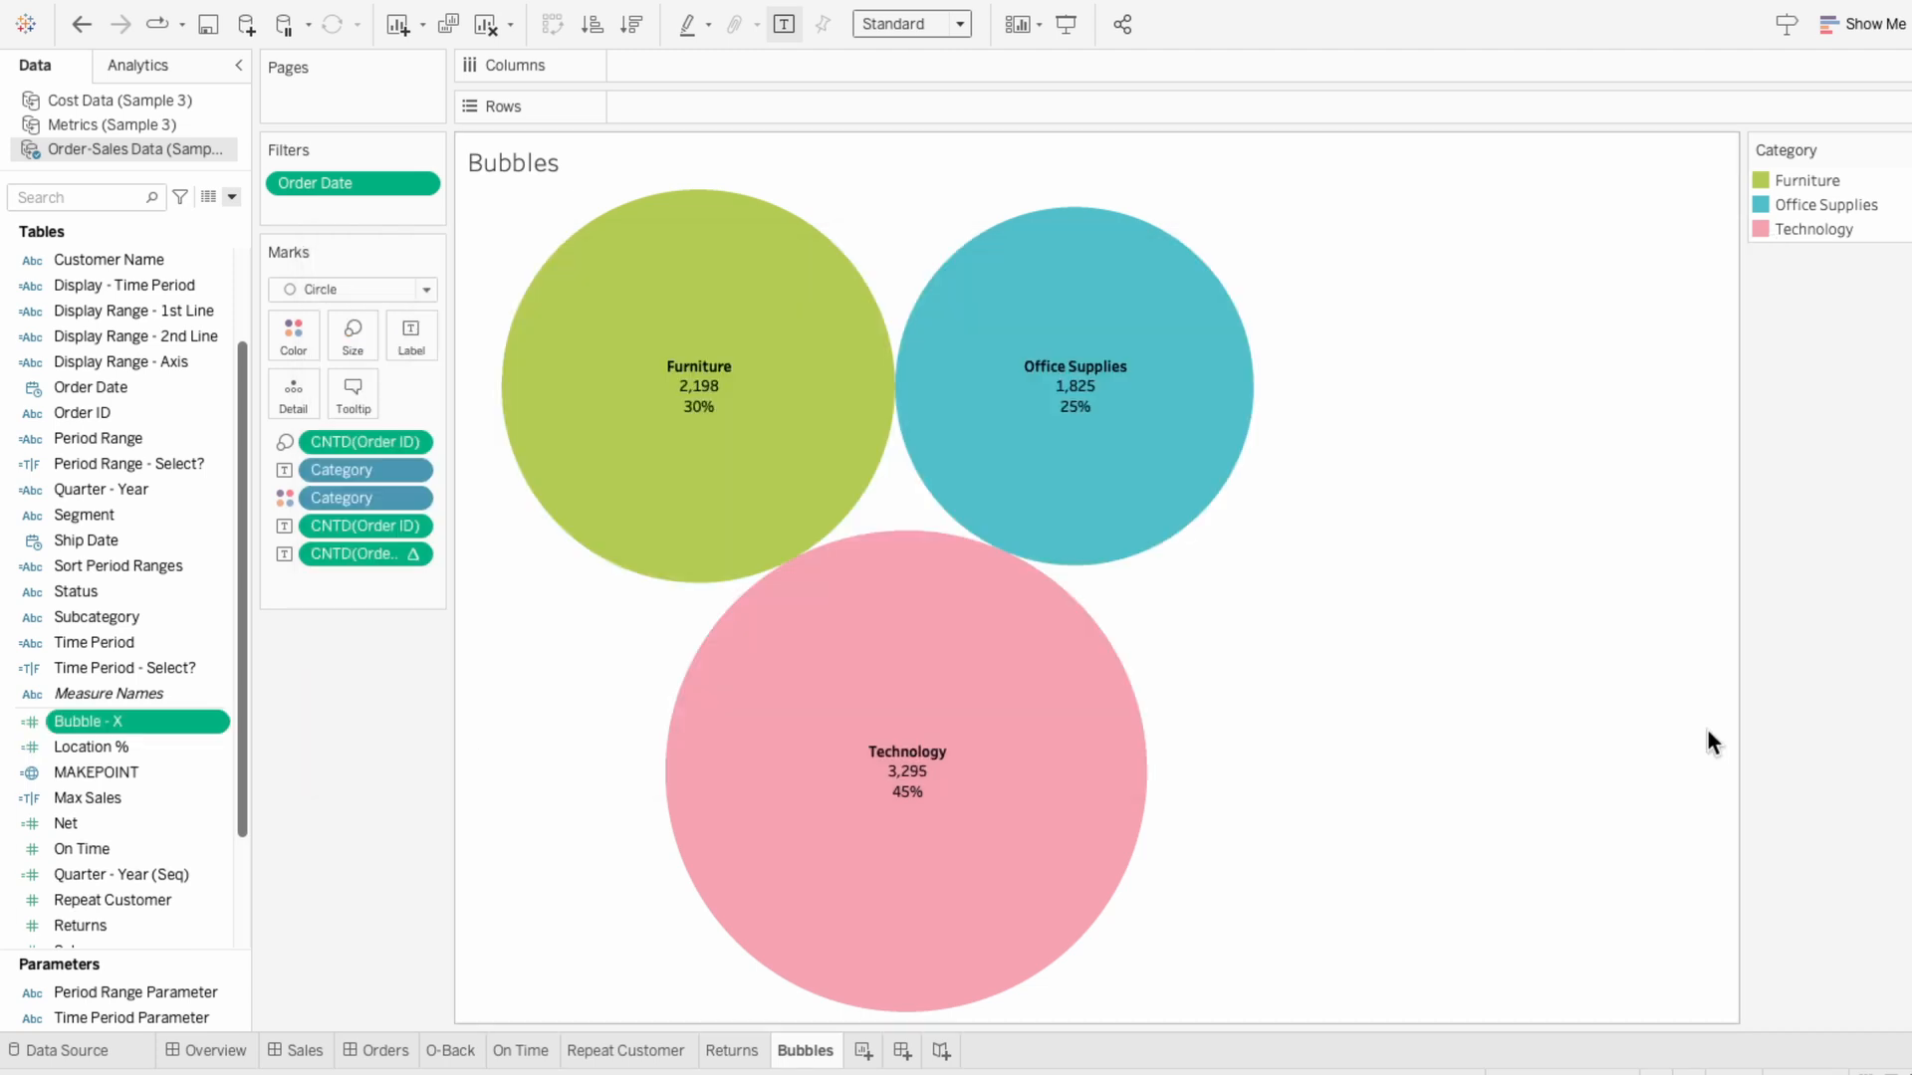
# - Duplicate the Bubble - X calculated field, open the copy for editing and name it "Bubble - Y"
pyautogui.rightClick(171, 720)
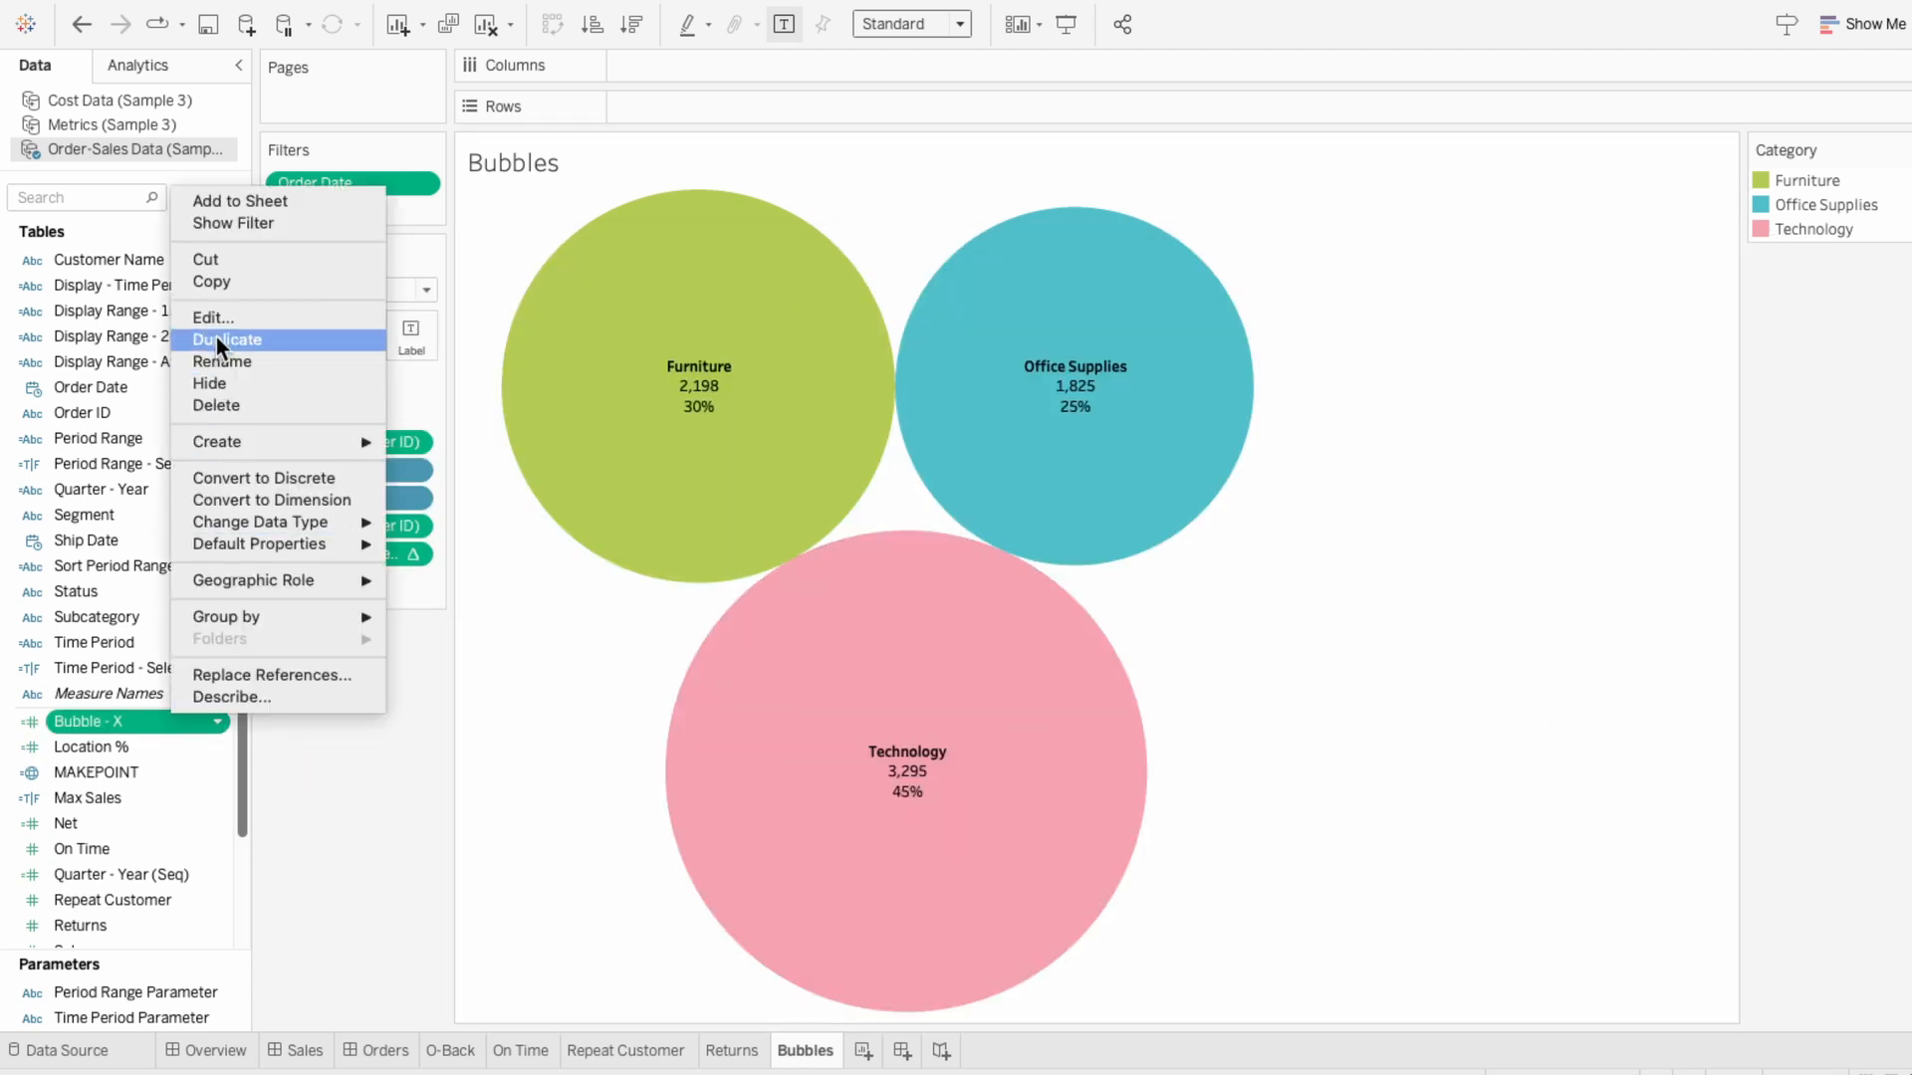
pyautogui.click(217, 338)
pyautogui.rightClick(168, 747)
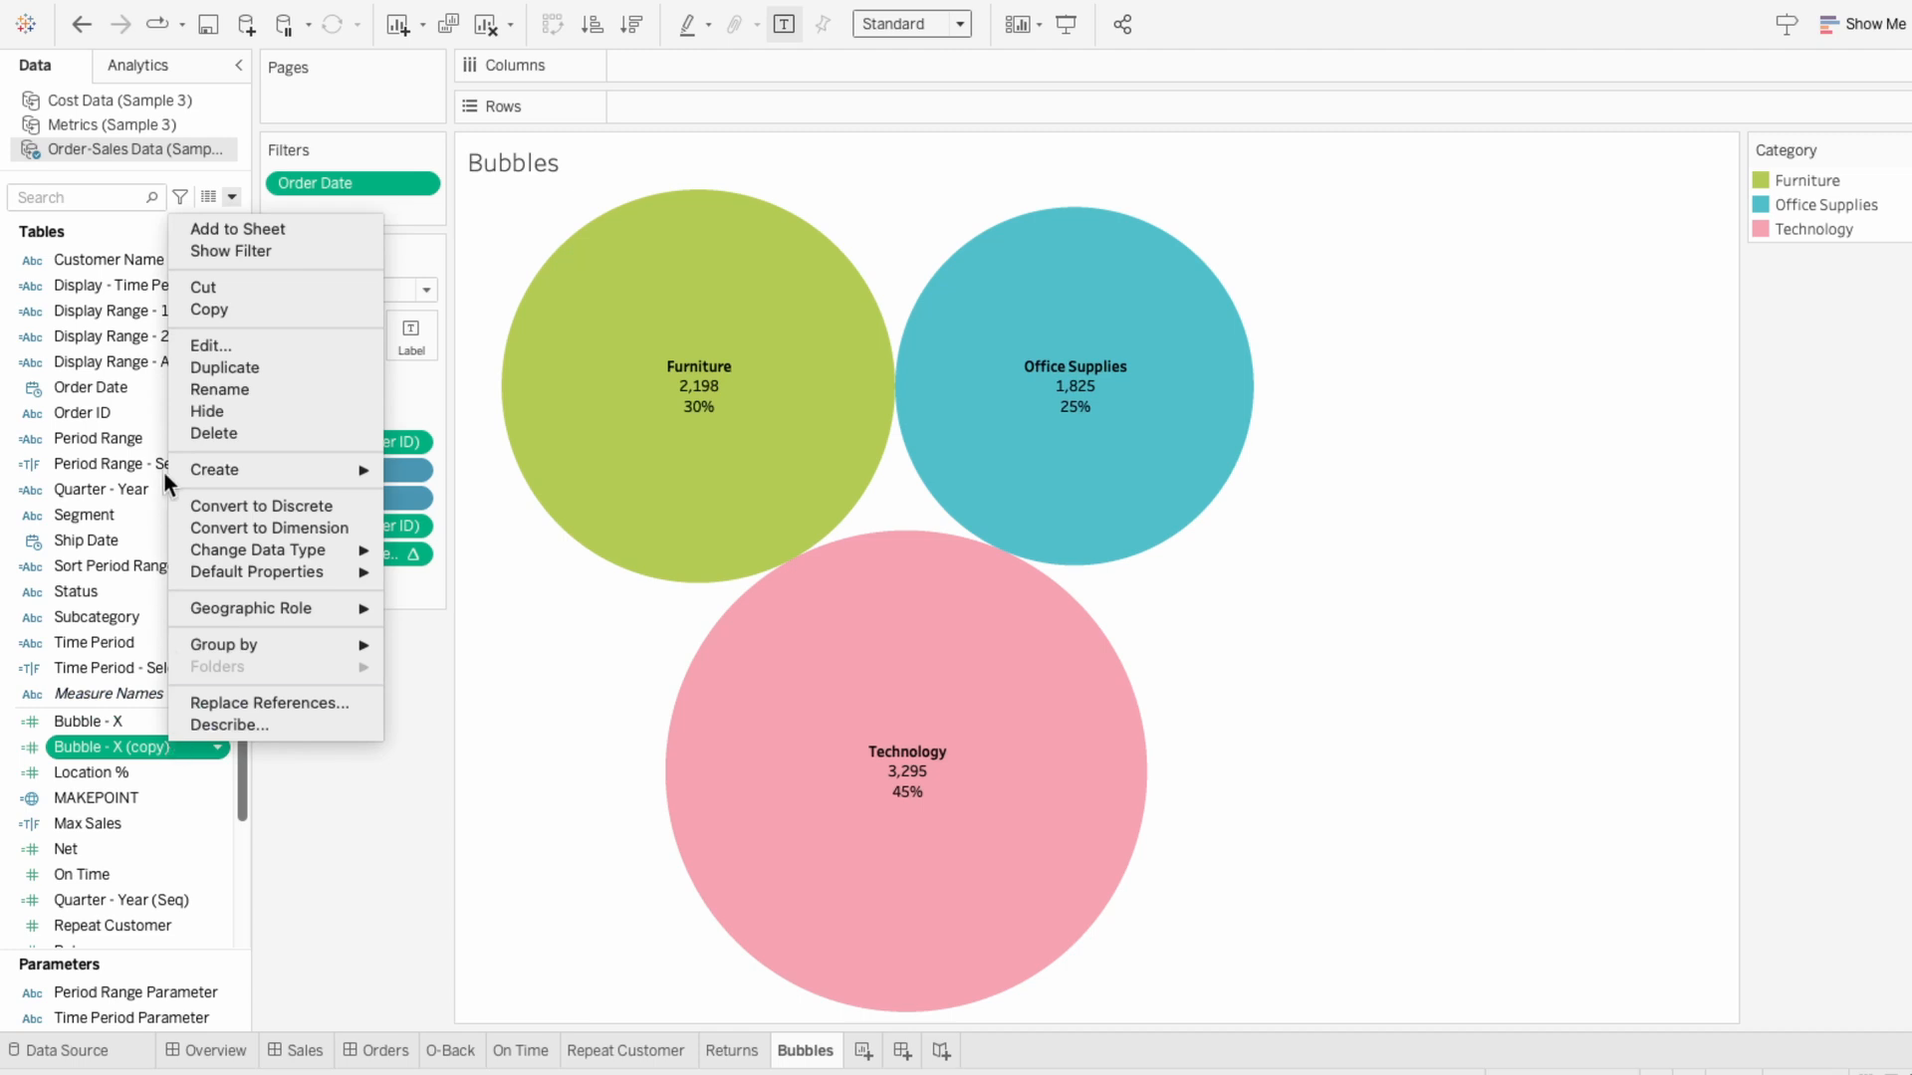
pyautogui.click(180, 348)
pyautogui.moveTo(394, 264); pyautogui.dragTo(467, 263)
pyautogui.write('Y')
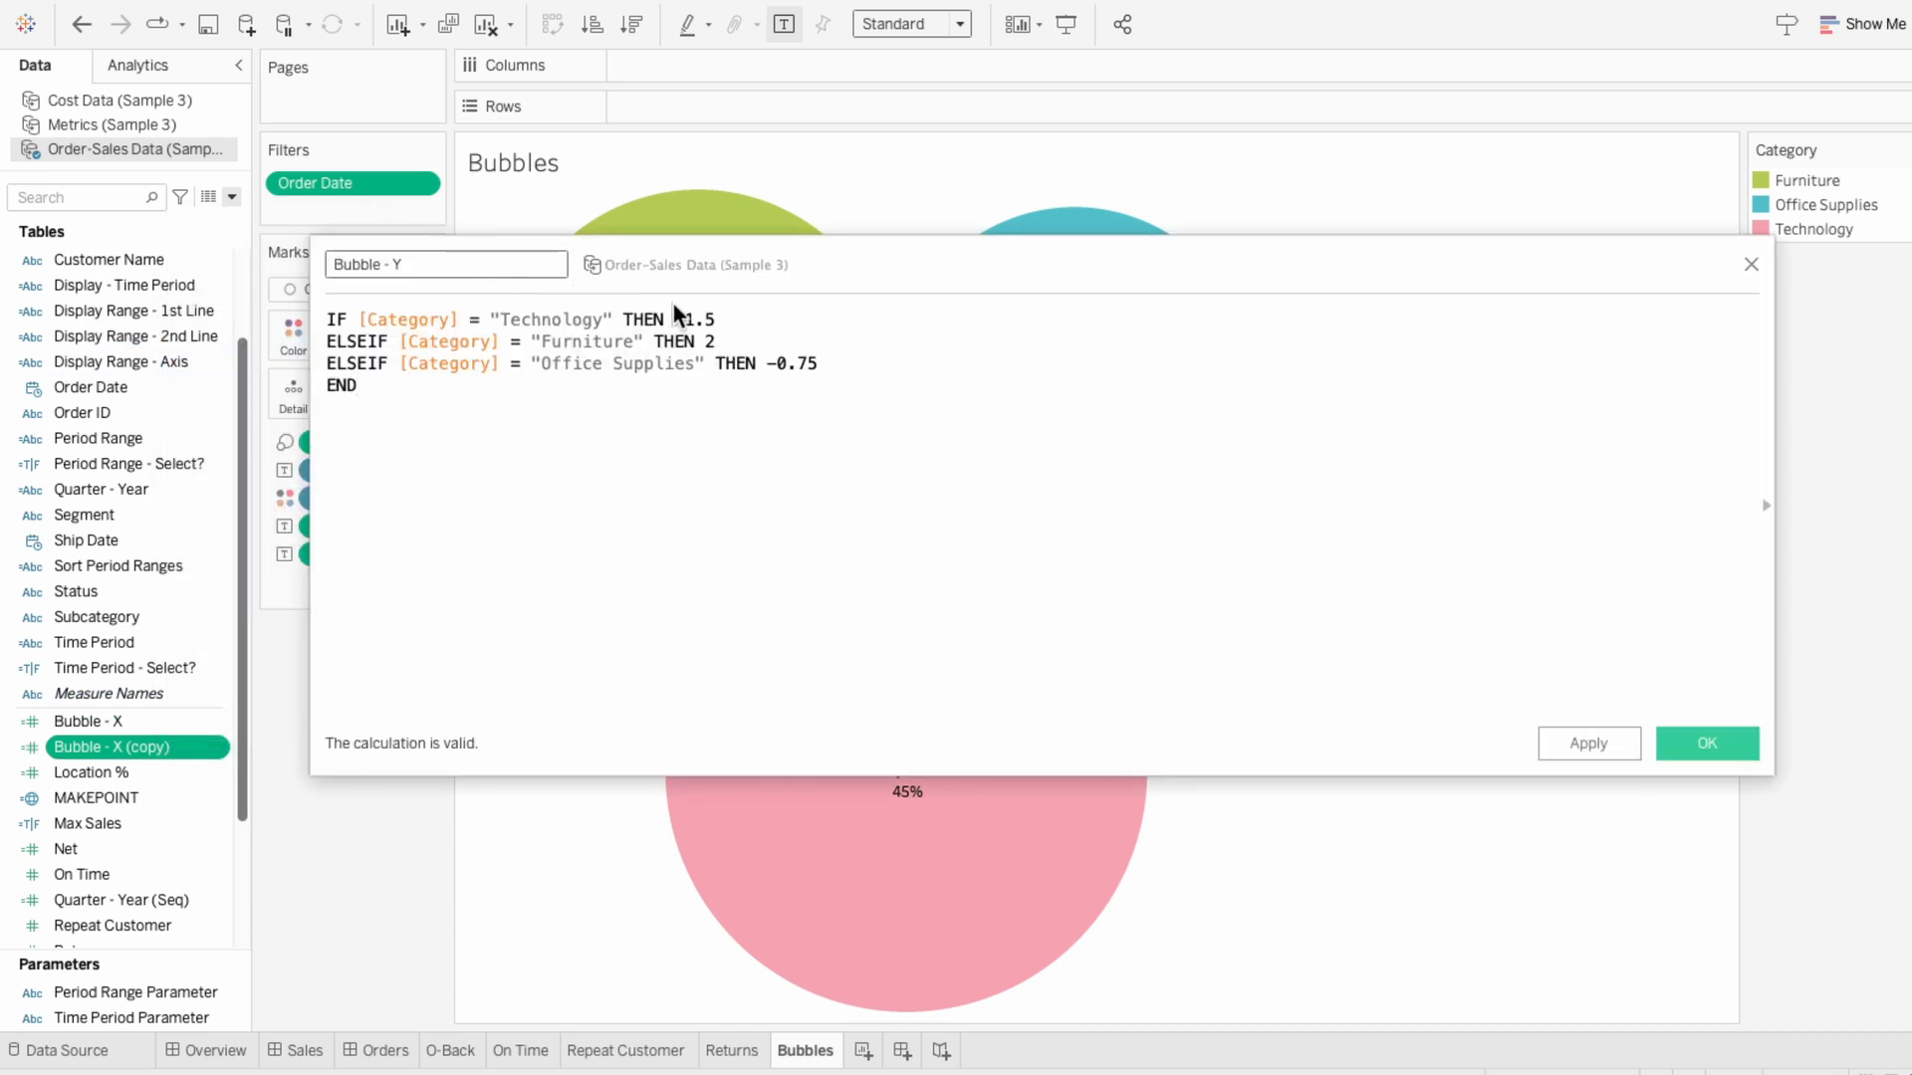
# - Set the Bubble - Y formula values to 1 for Technology, 0.75 for Furniture and -2 for Office Supplies, and save the field
pyautogui.moveTo(715, 318); pyautogui.dragTo(674, 317)
pyautogui.write('1')
pyautogui.doubleClick(710, 341)
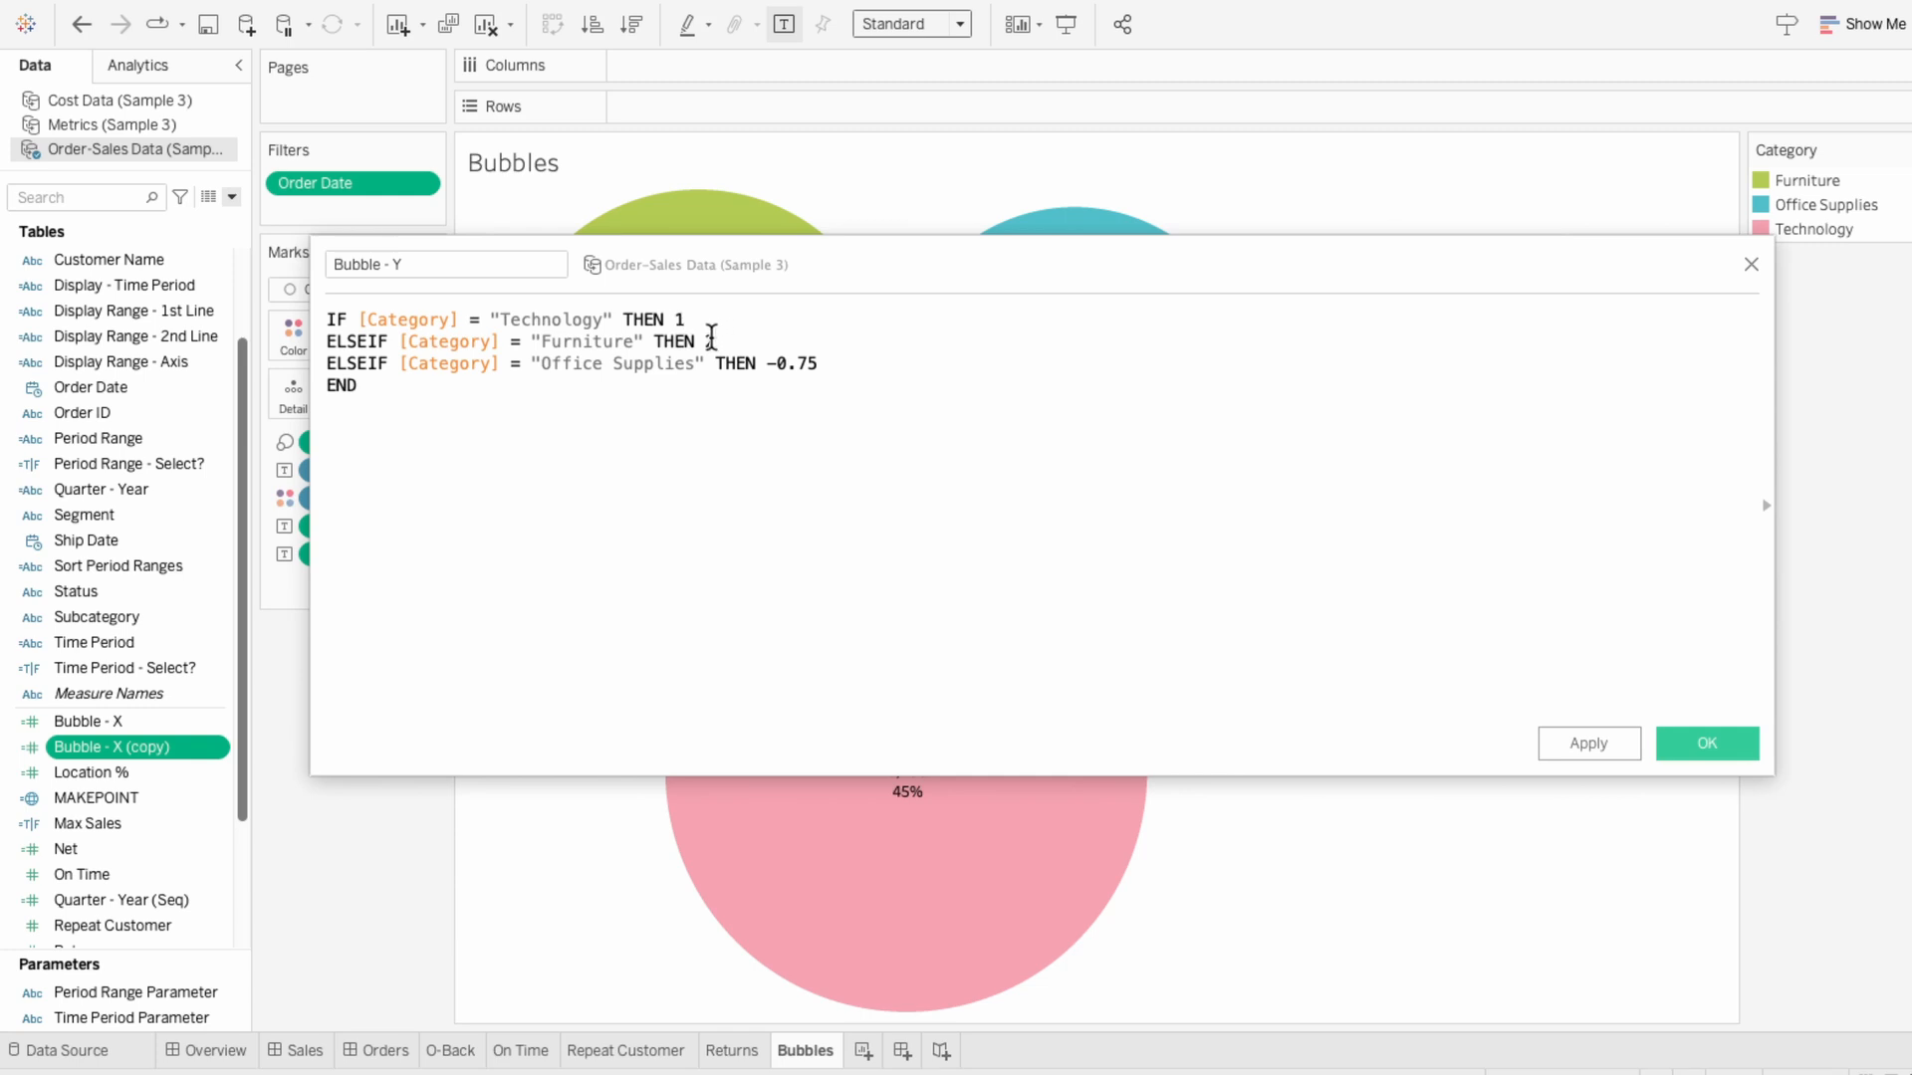
pyautogui.write('0.75')
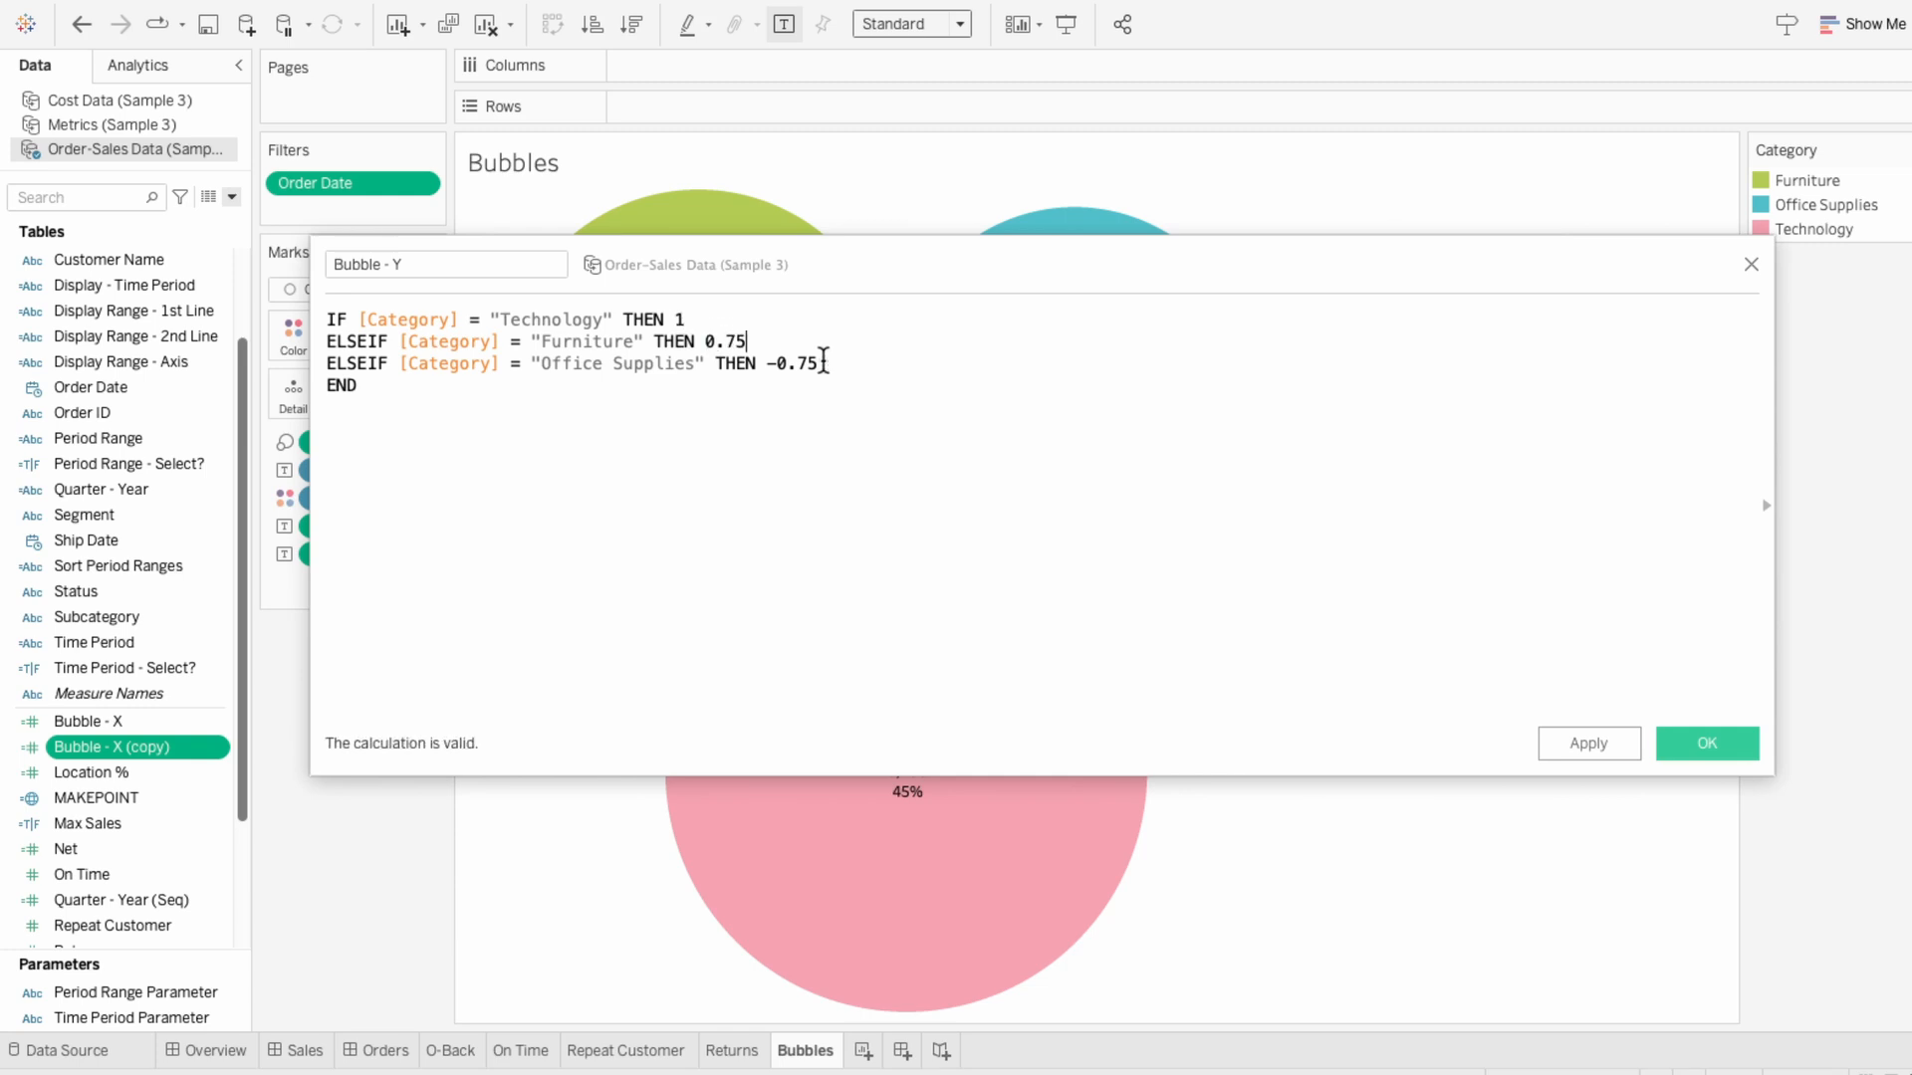
pyautogui.doubleClick(782, 363)
pyautogui.write('2')
pyautogui.click(1736, 750)
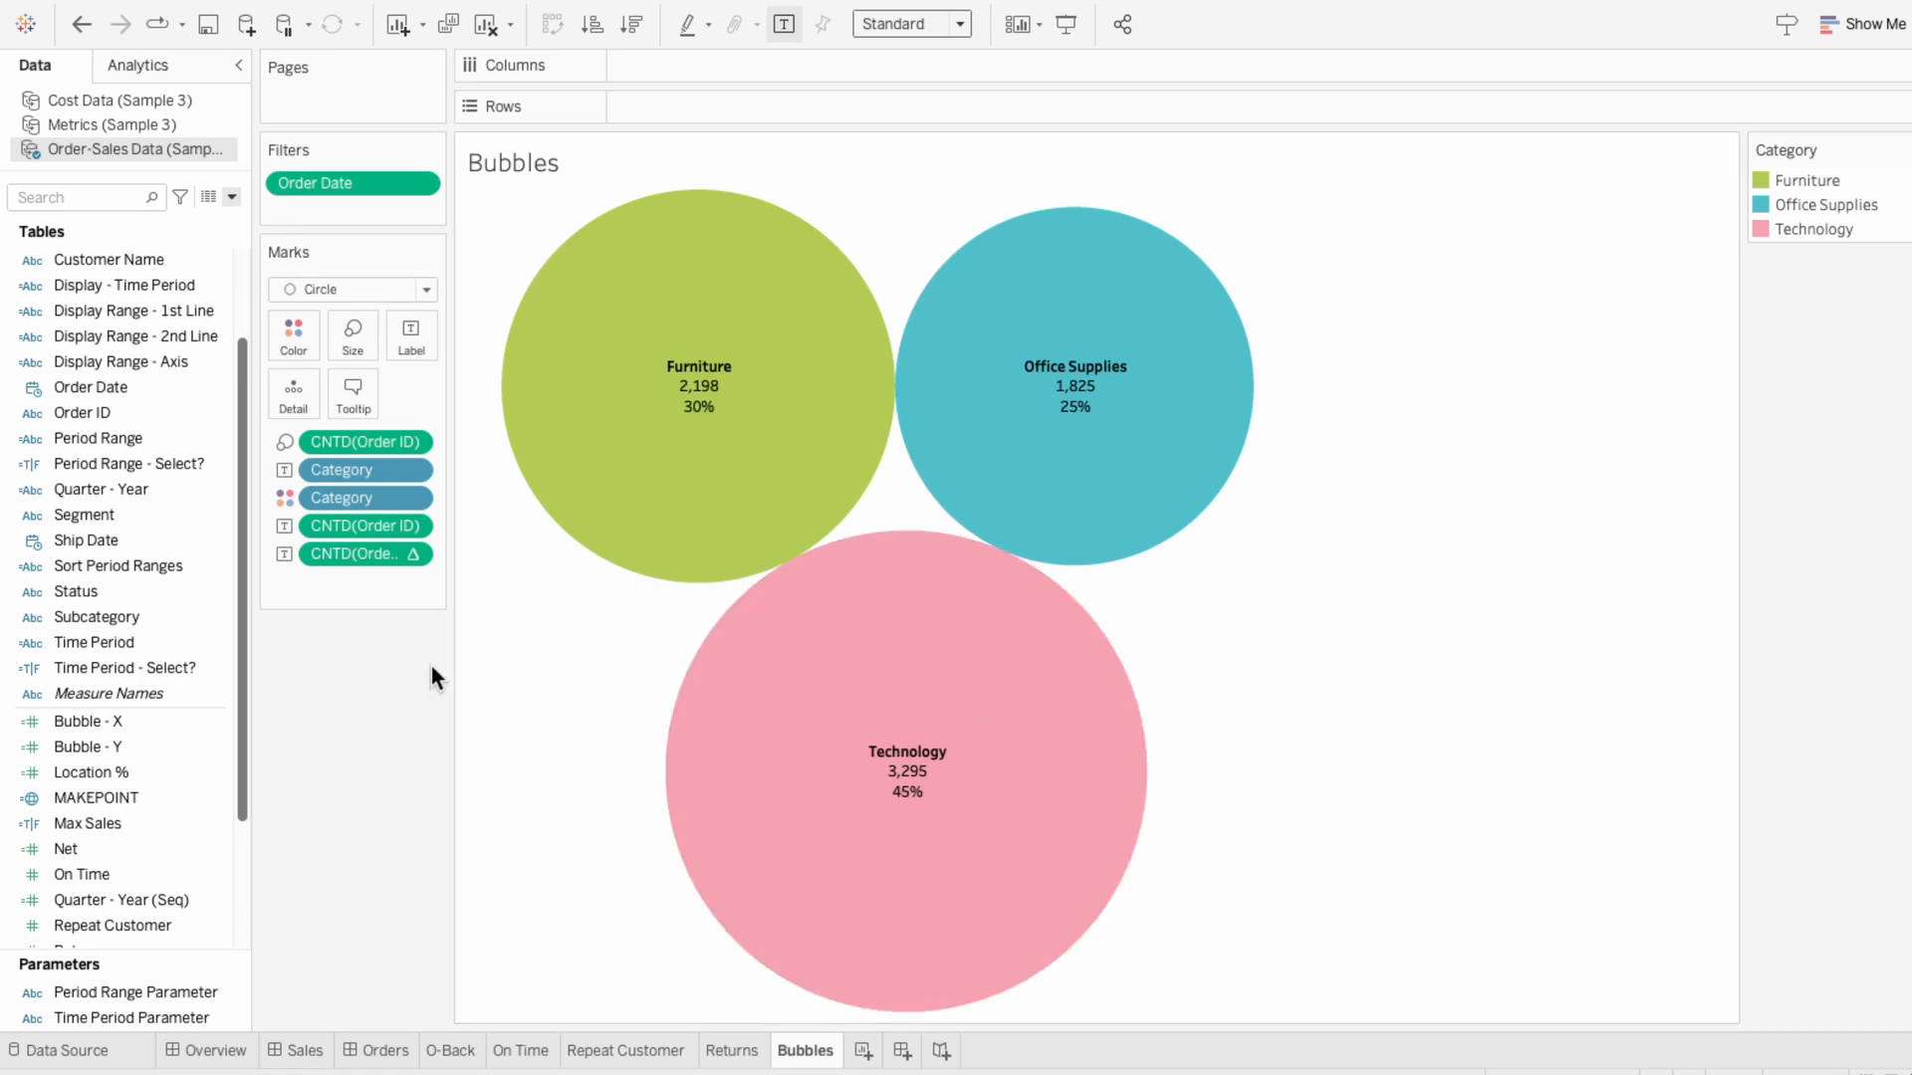
# - Place Bubble - X on Columns and Bubble - Y on Rows, converting both fields from sums to dimensions
pyautogui.moveTo(128, 715); pyautogui.dragTo(642, 70)
pyautogui.rightClick(643, 70)
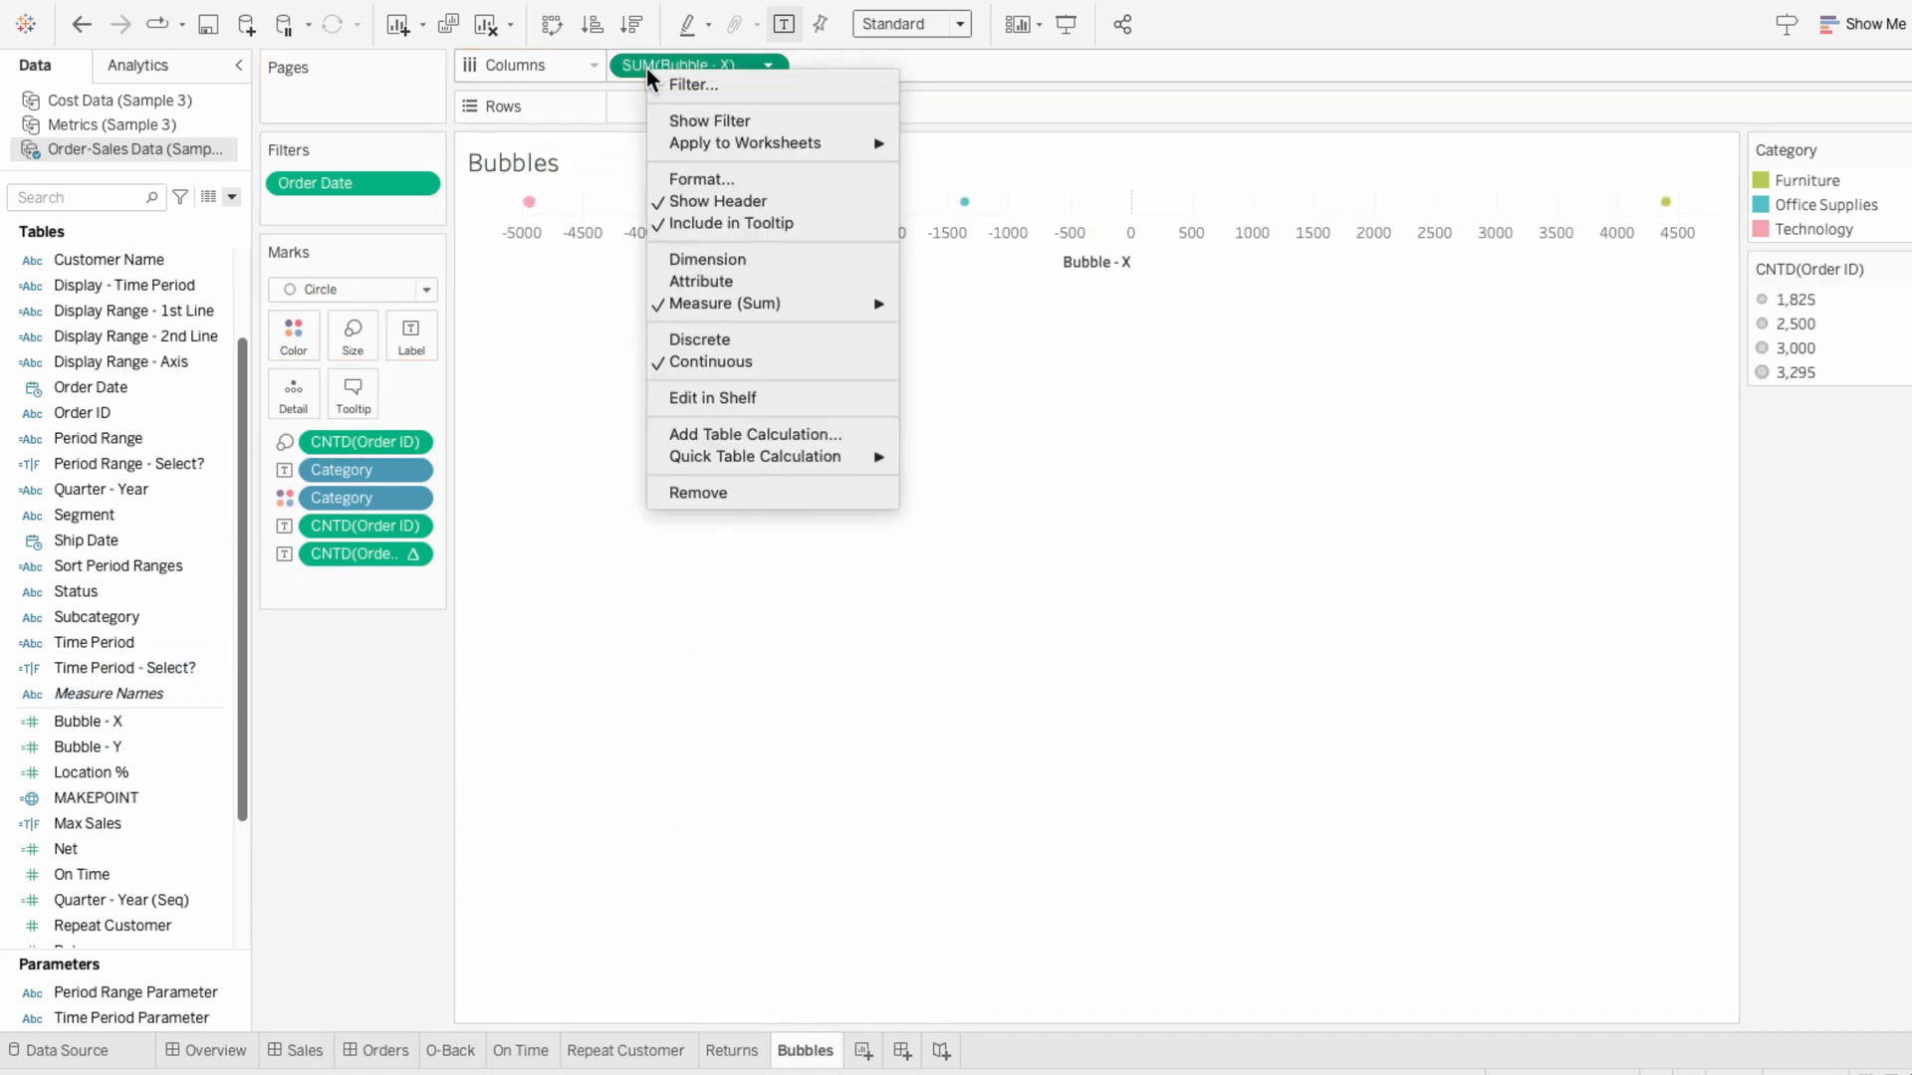
pyautogui.click(689, 257)
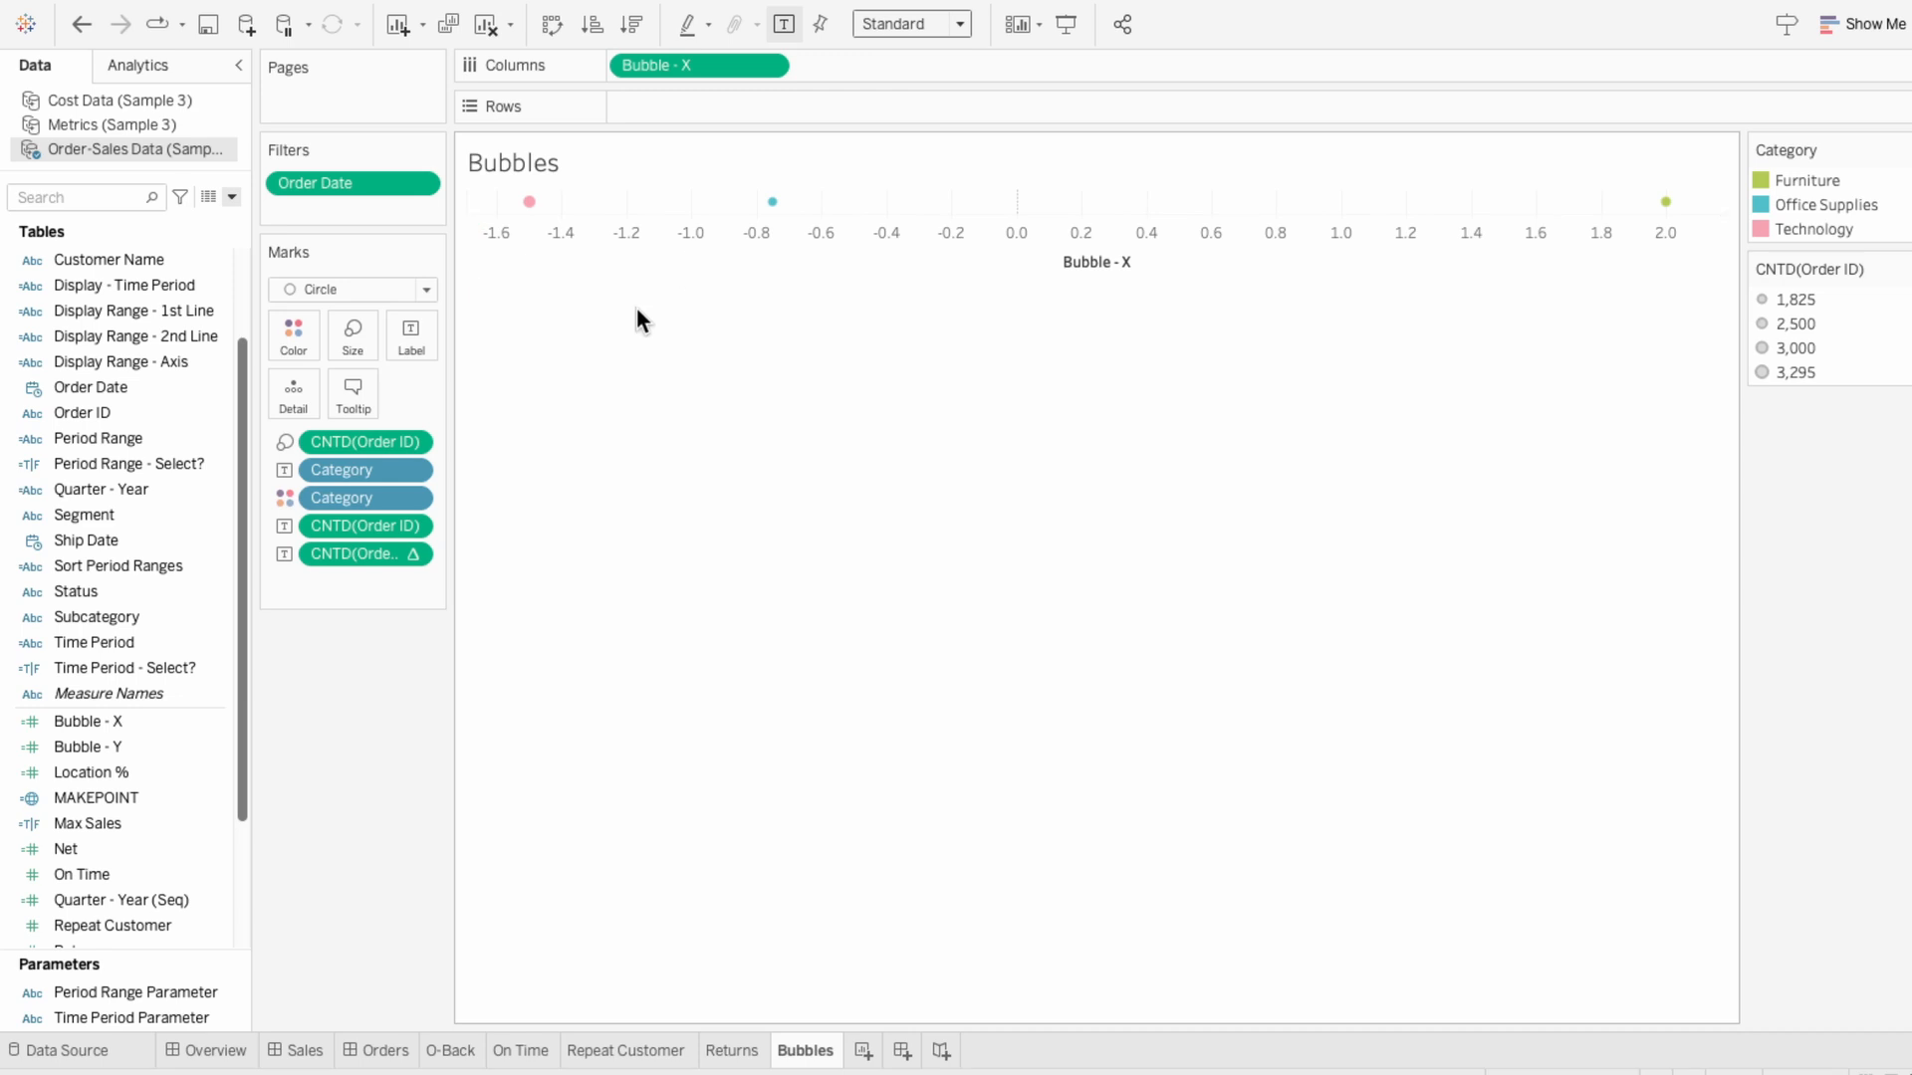
pyautogui.moveTo(188, 745); pyautogui.dragTo(721, 116)
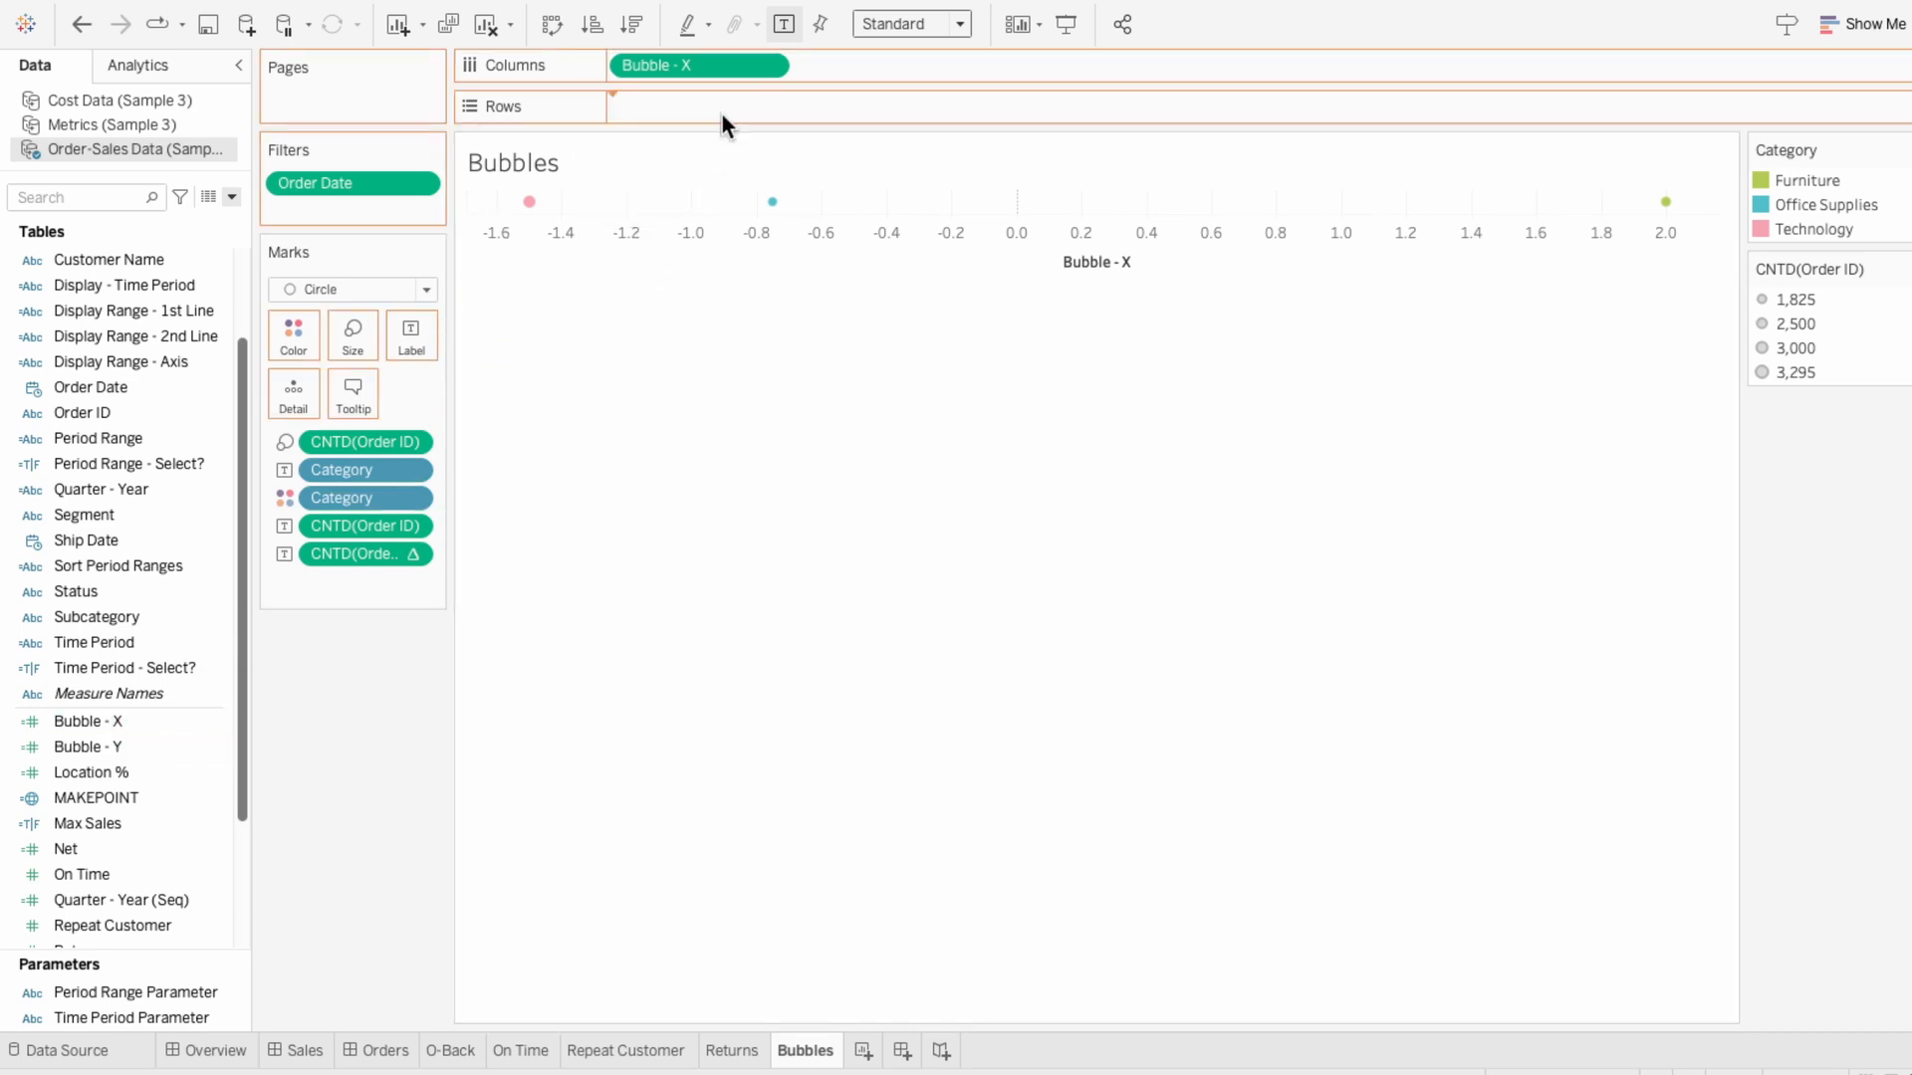
pyautogui.rightClick(721, 116)
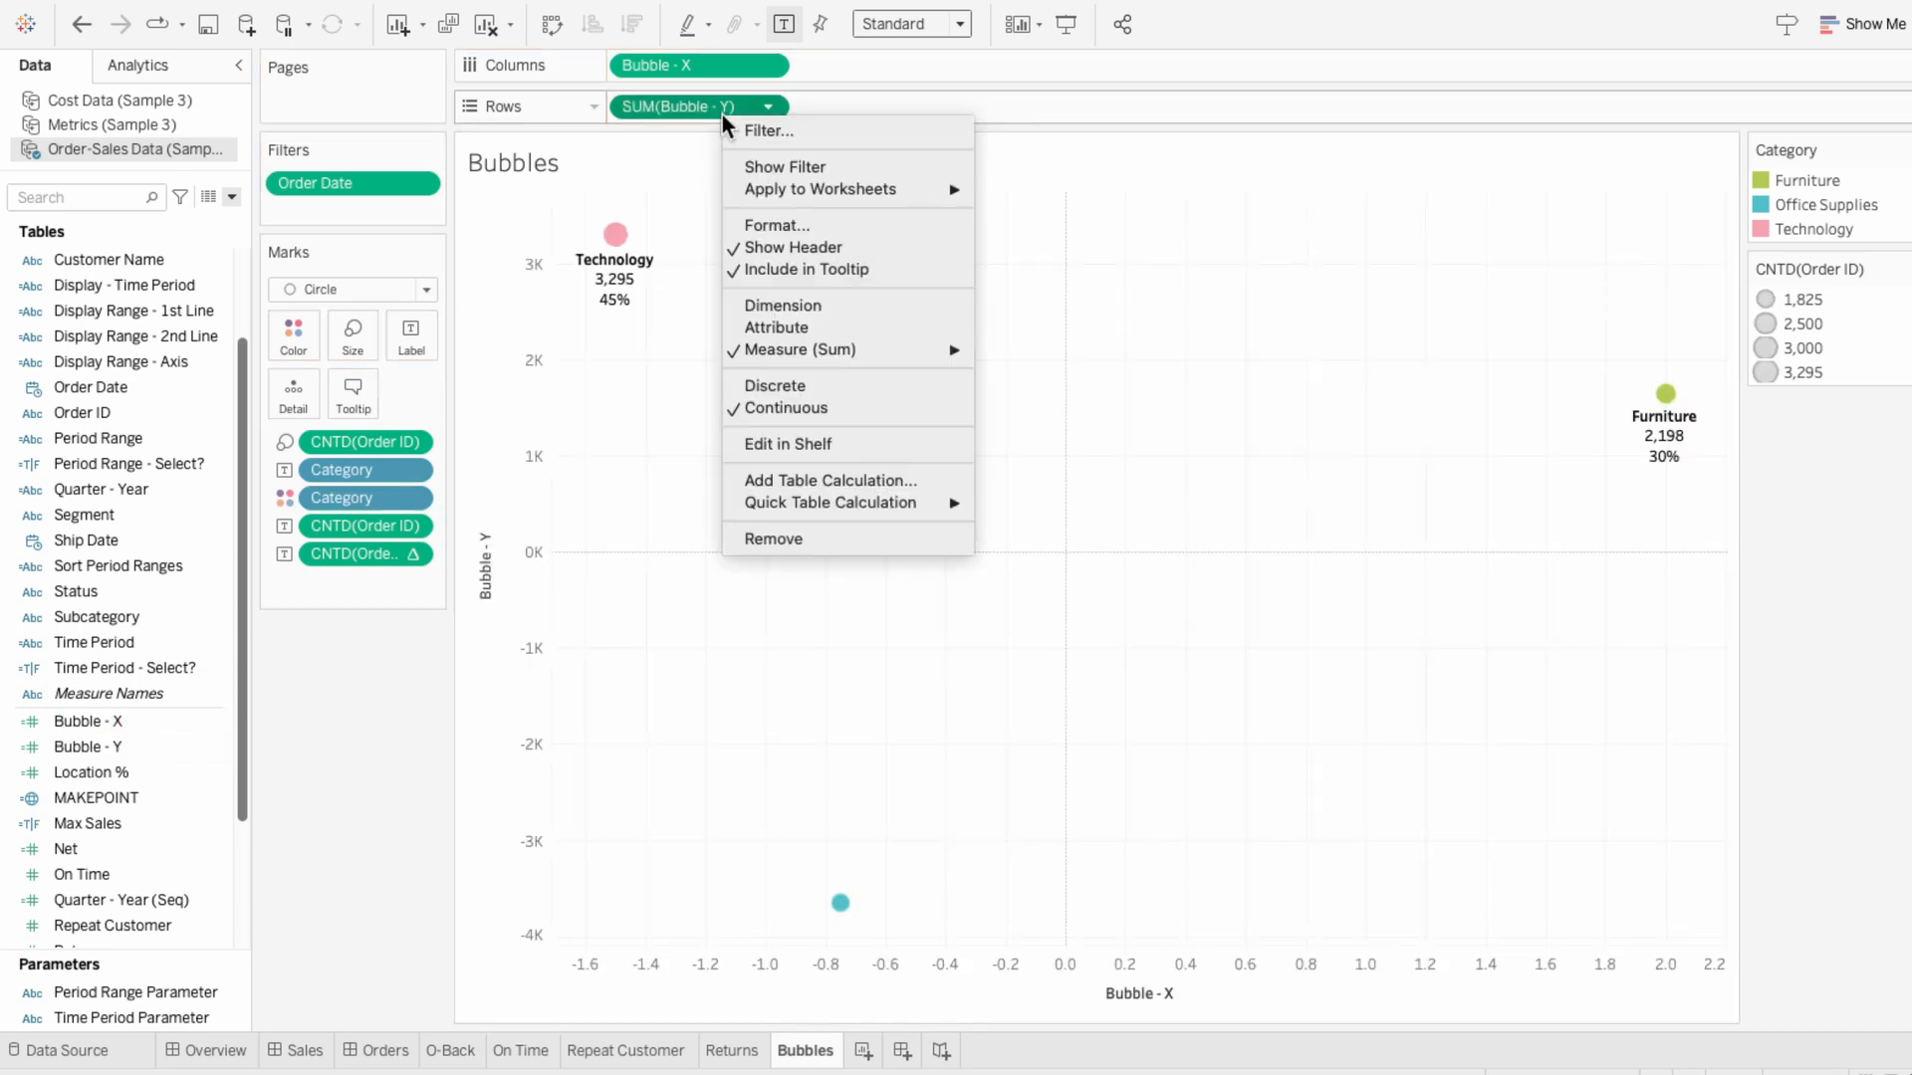
pyautogui.click(755, 305)
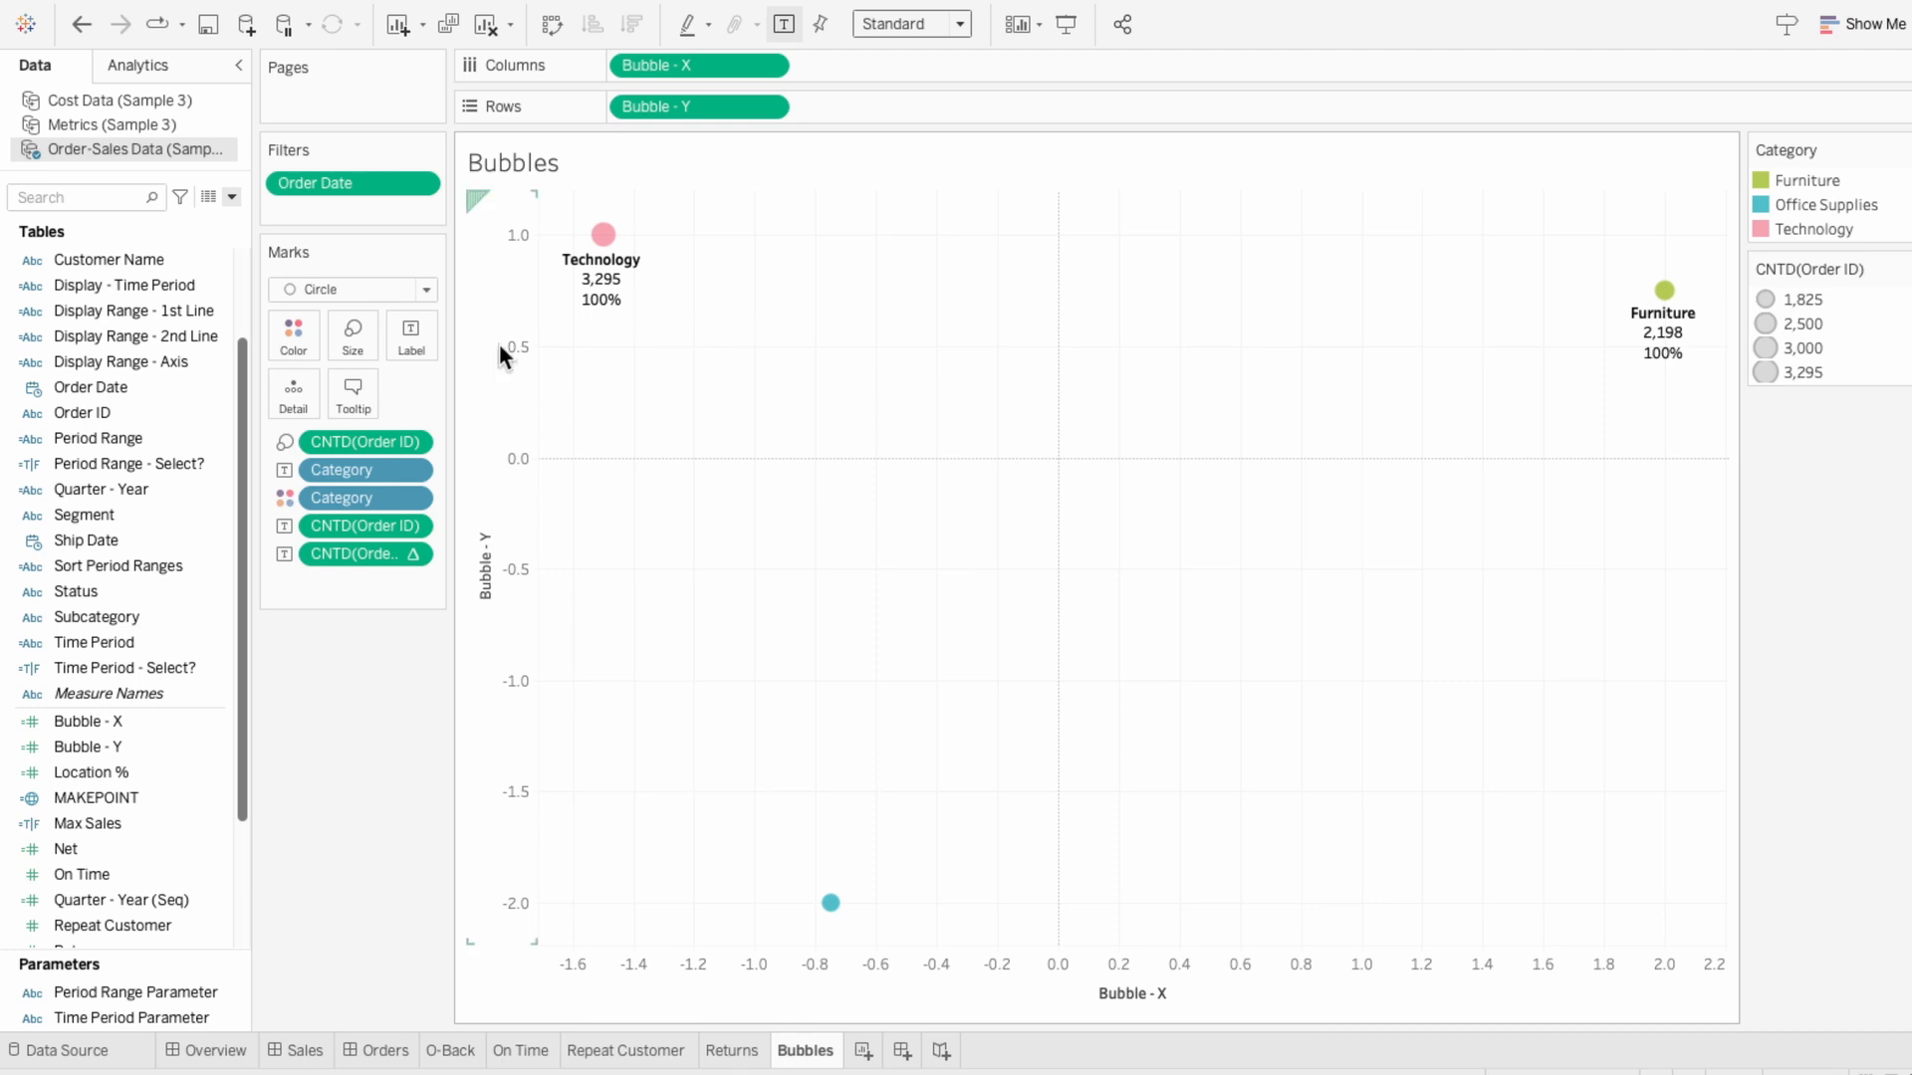
# - Enlarge the bubbles by raising the mark size to slightly above the middle of its range
pyautogui.click(366, 344)
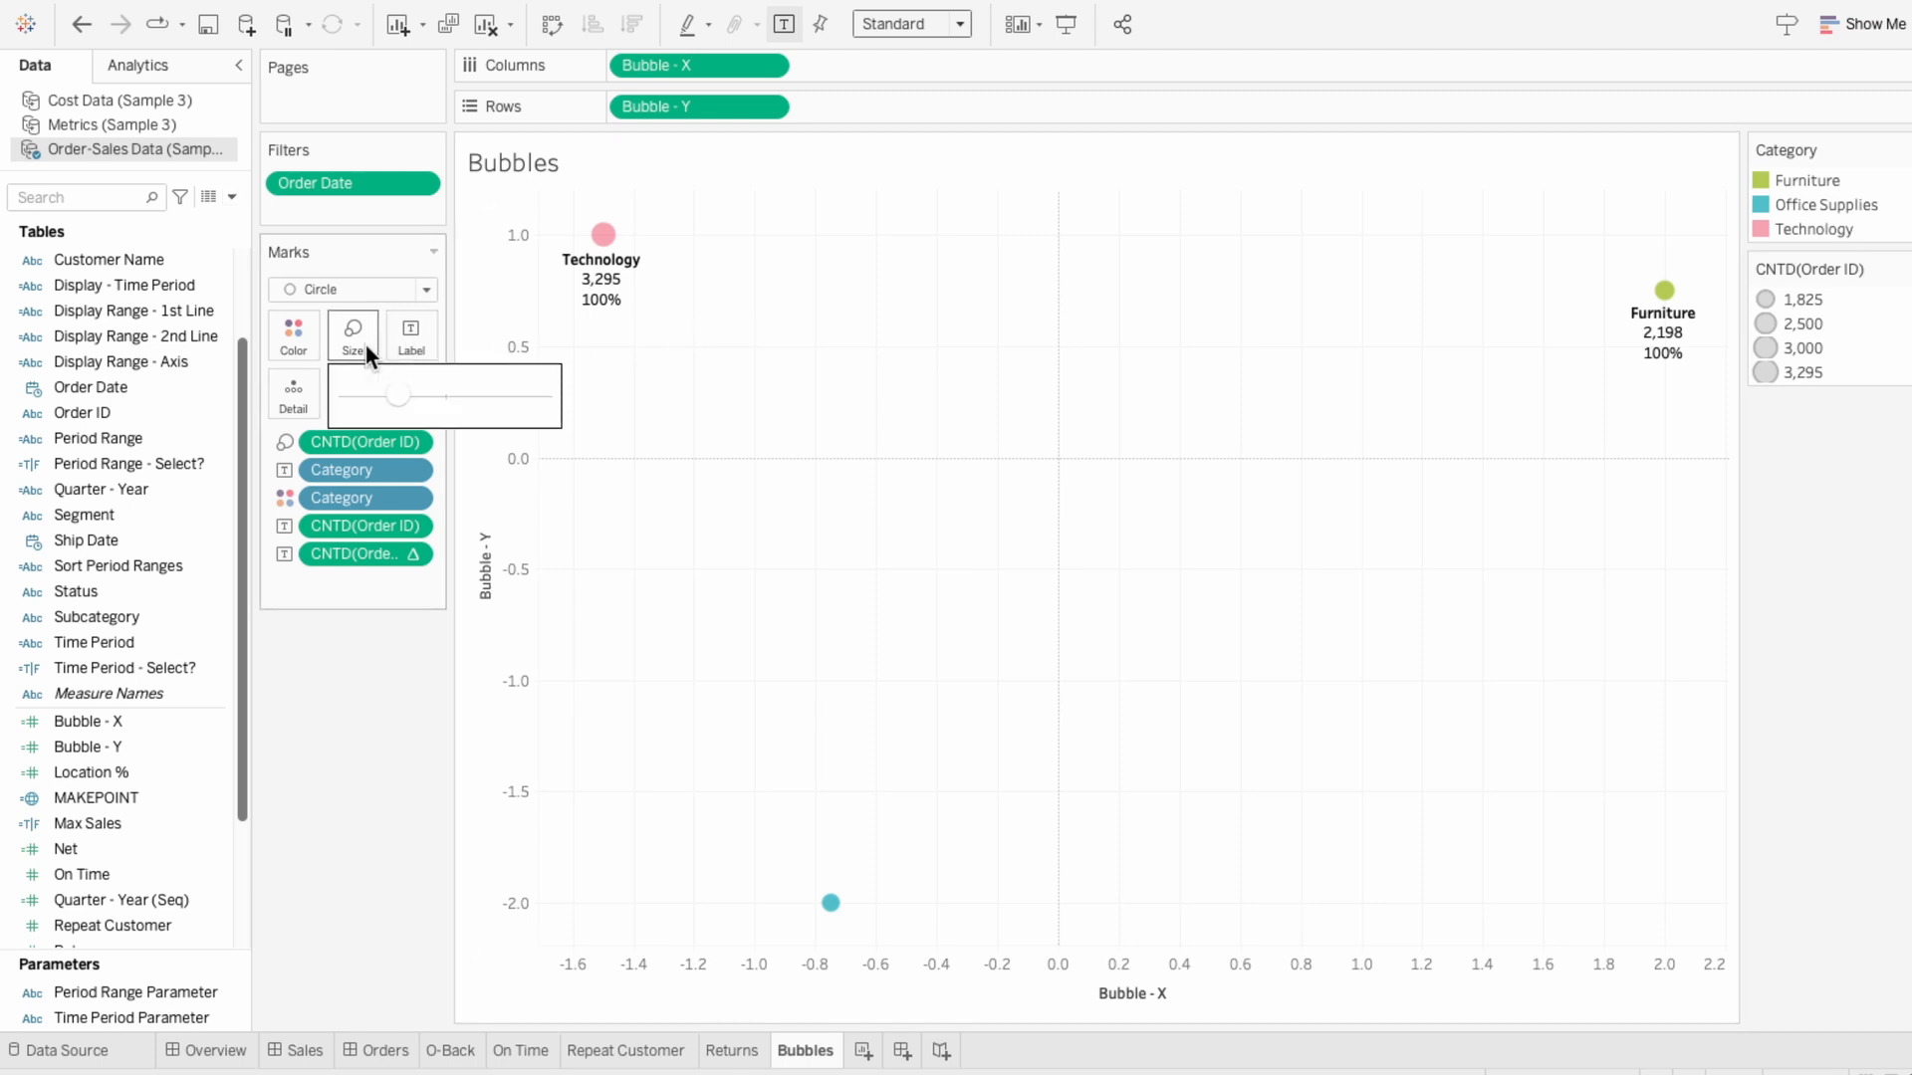
pyautogui.click(481, 396)
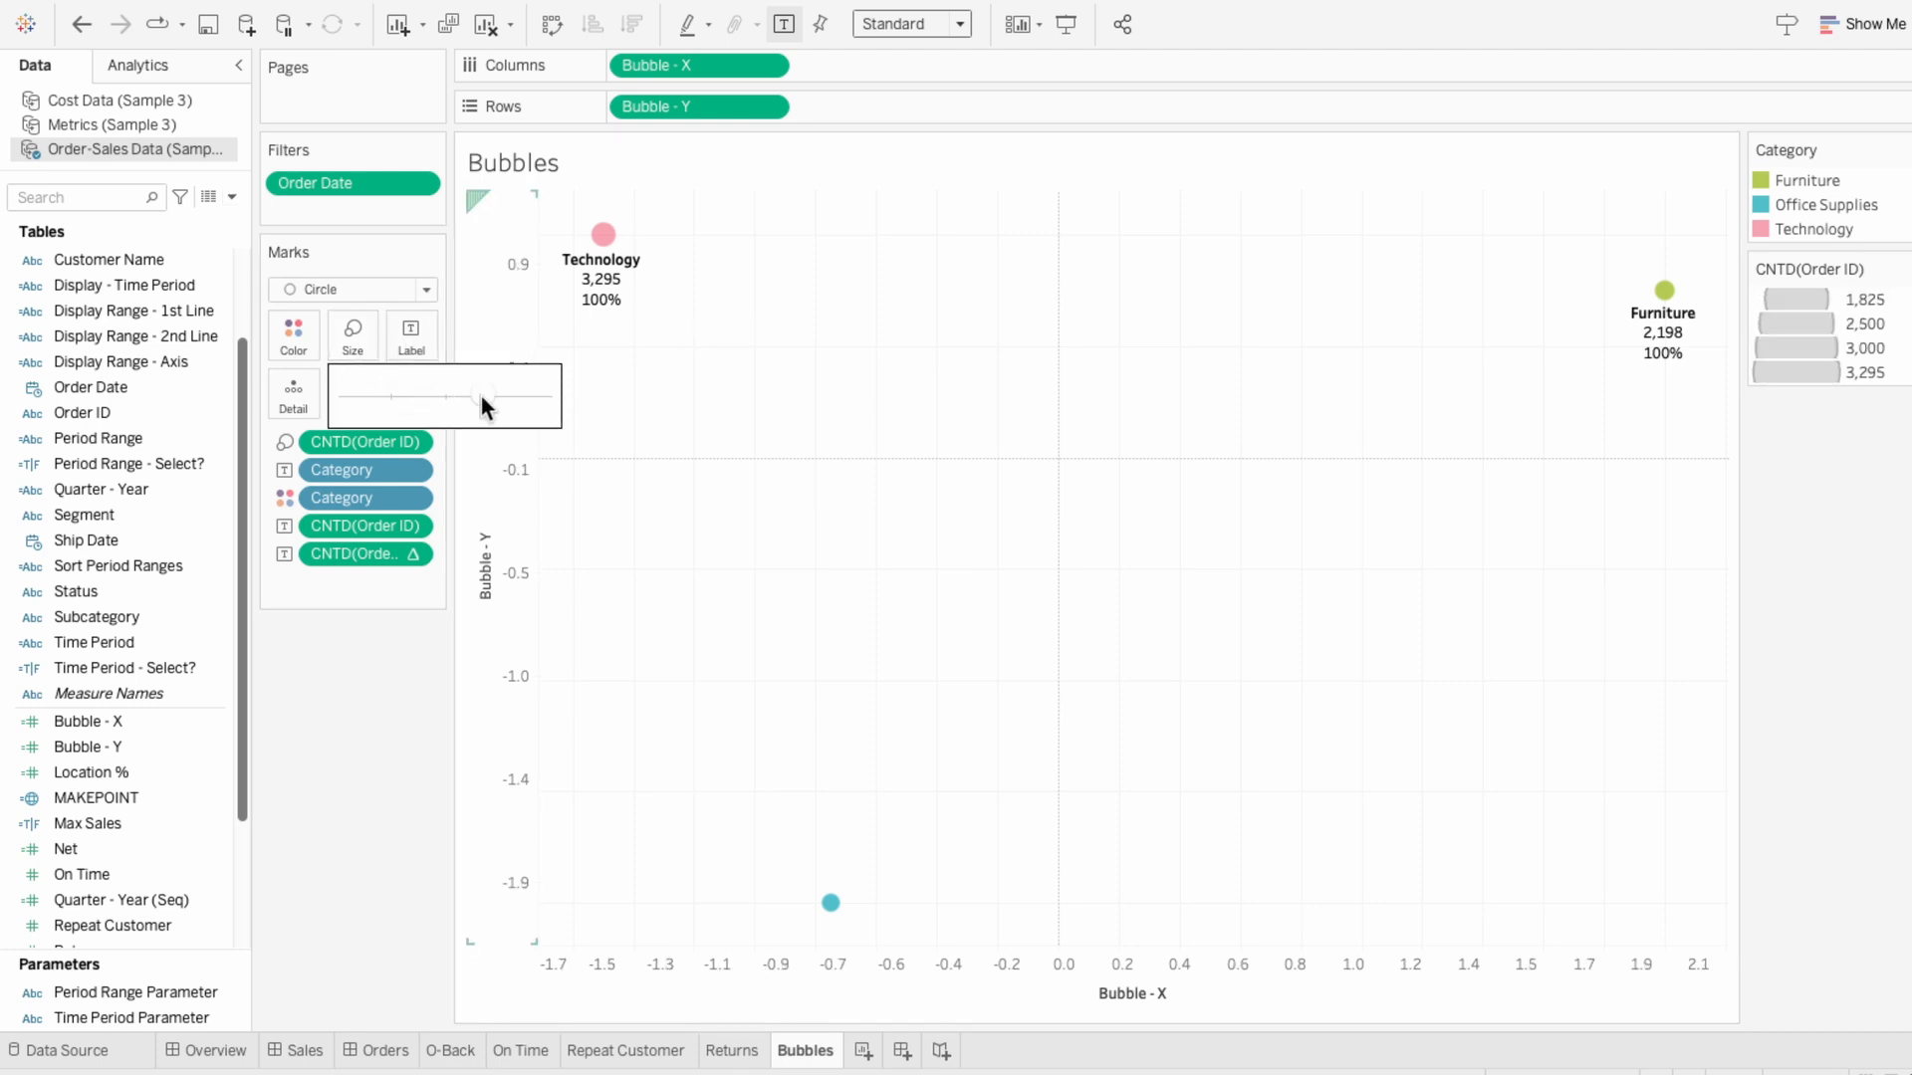
pyautogui.click(869, 420)
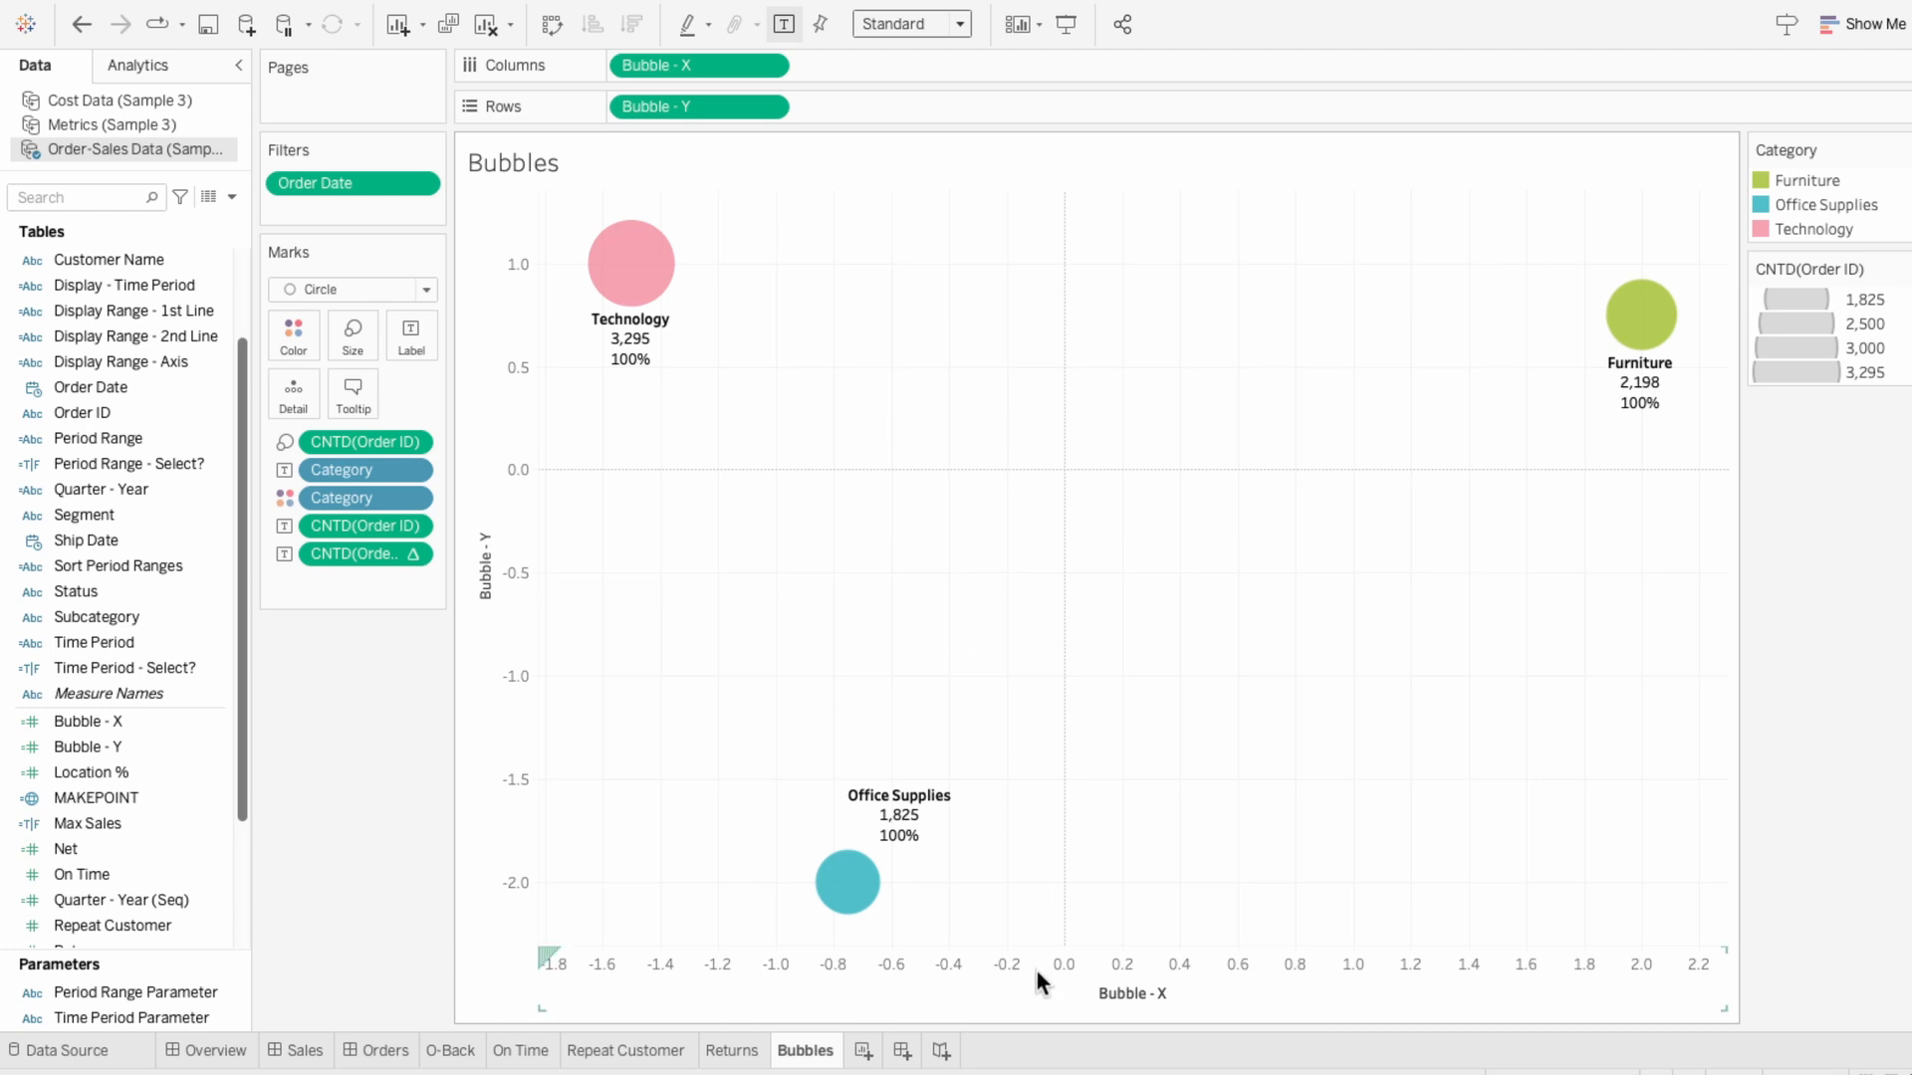
# - Shrink the chart to a compact, slightly wide area and align the mark labels to the middle center of the bubbles
pyautogui.moveTo(1020, 1012); pyautogui.dragTo(1054, 543)
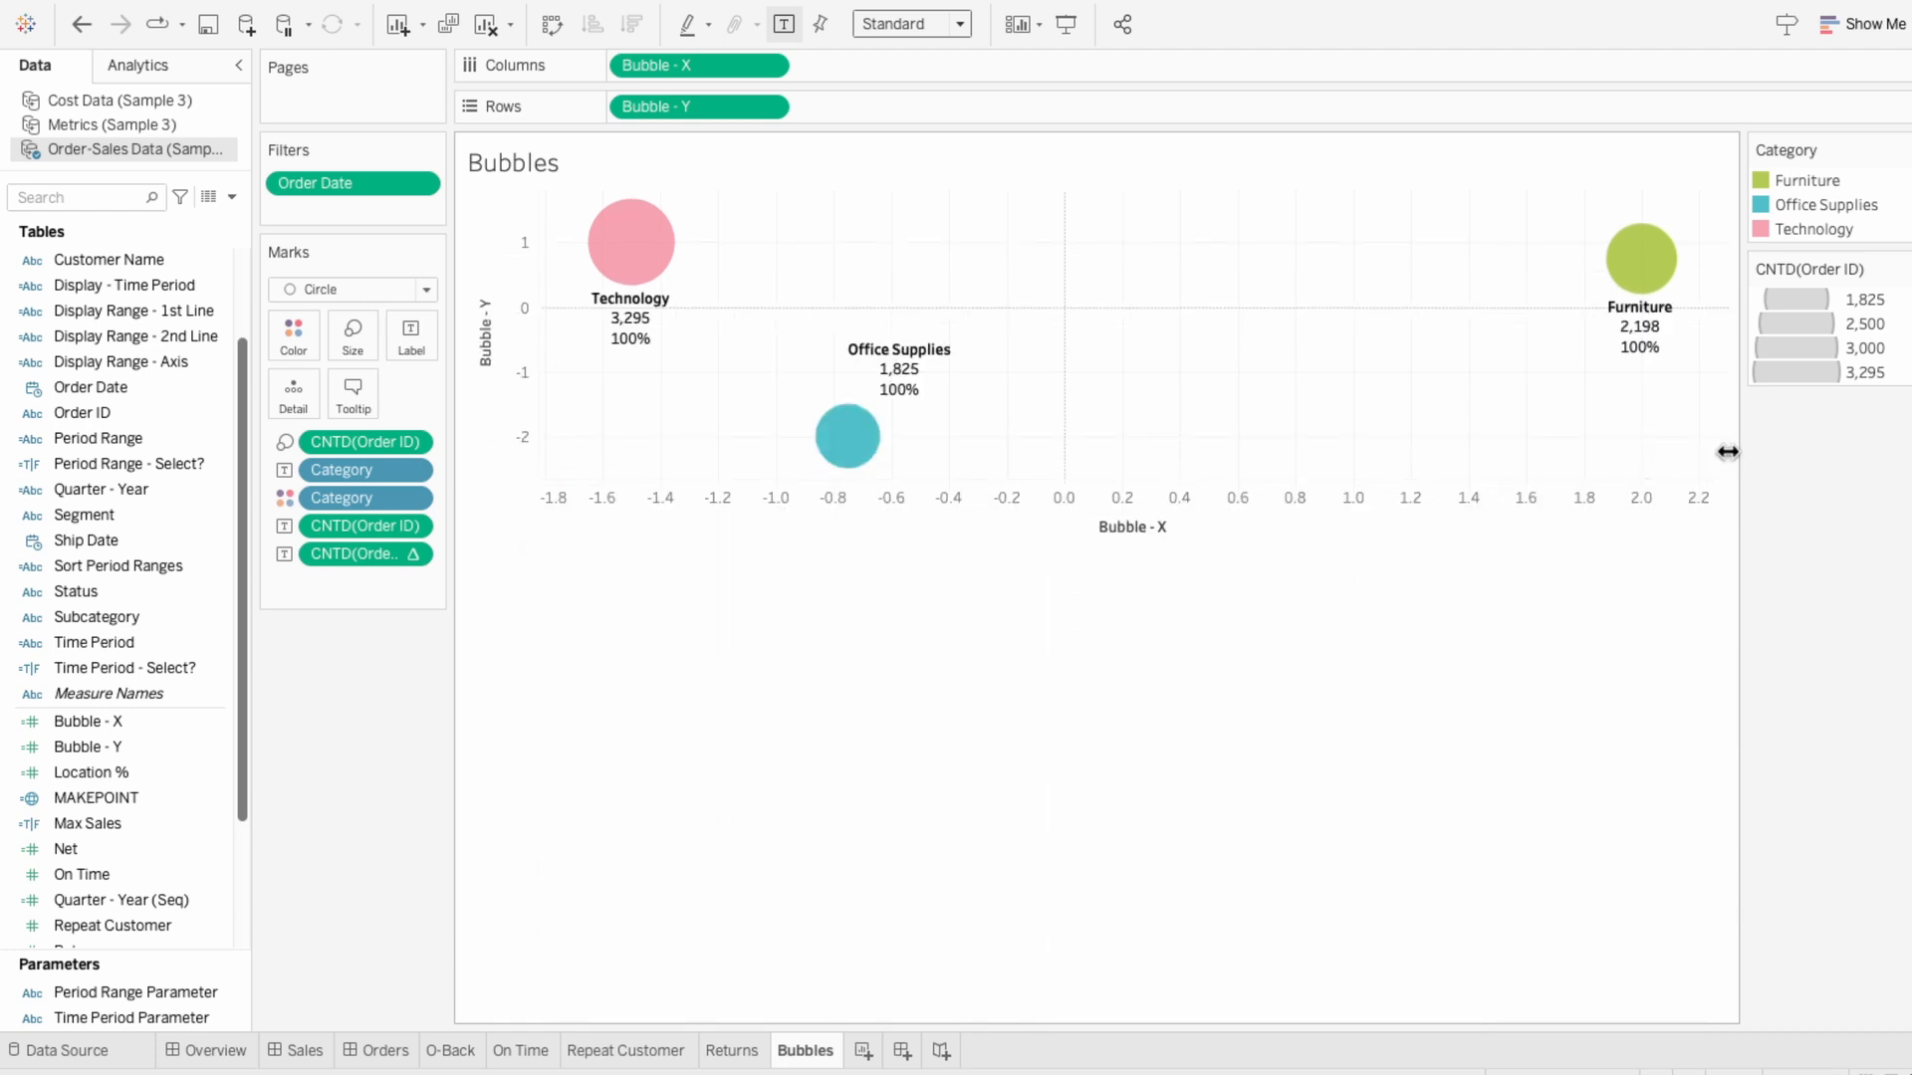
pyautogui.moveTo(1723, 448); pyautogui.dragTo(905, 422)
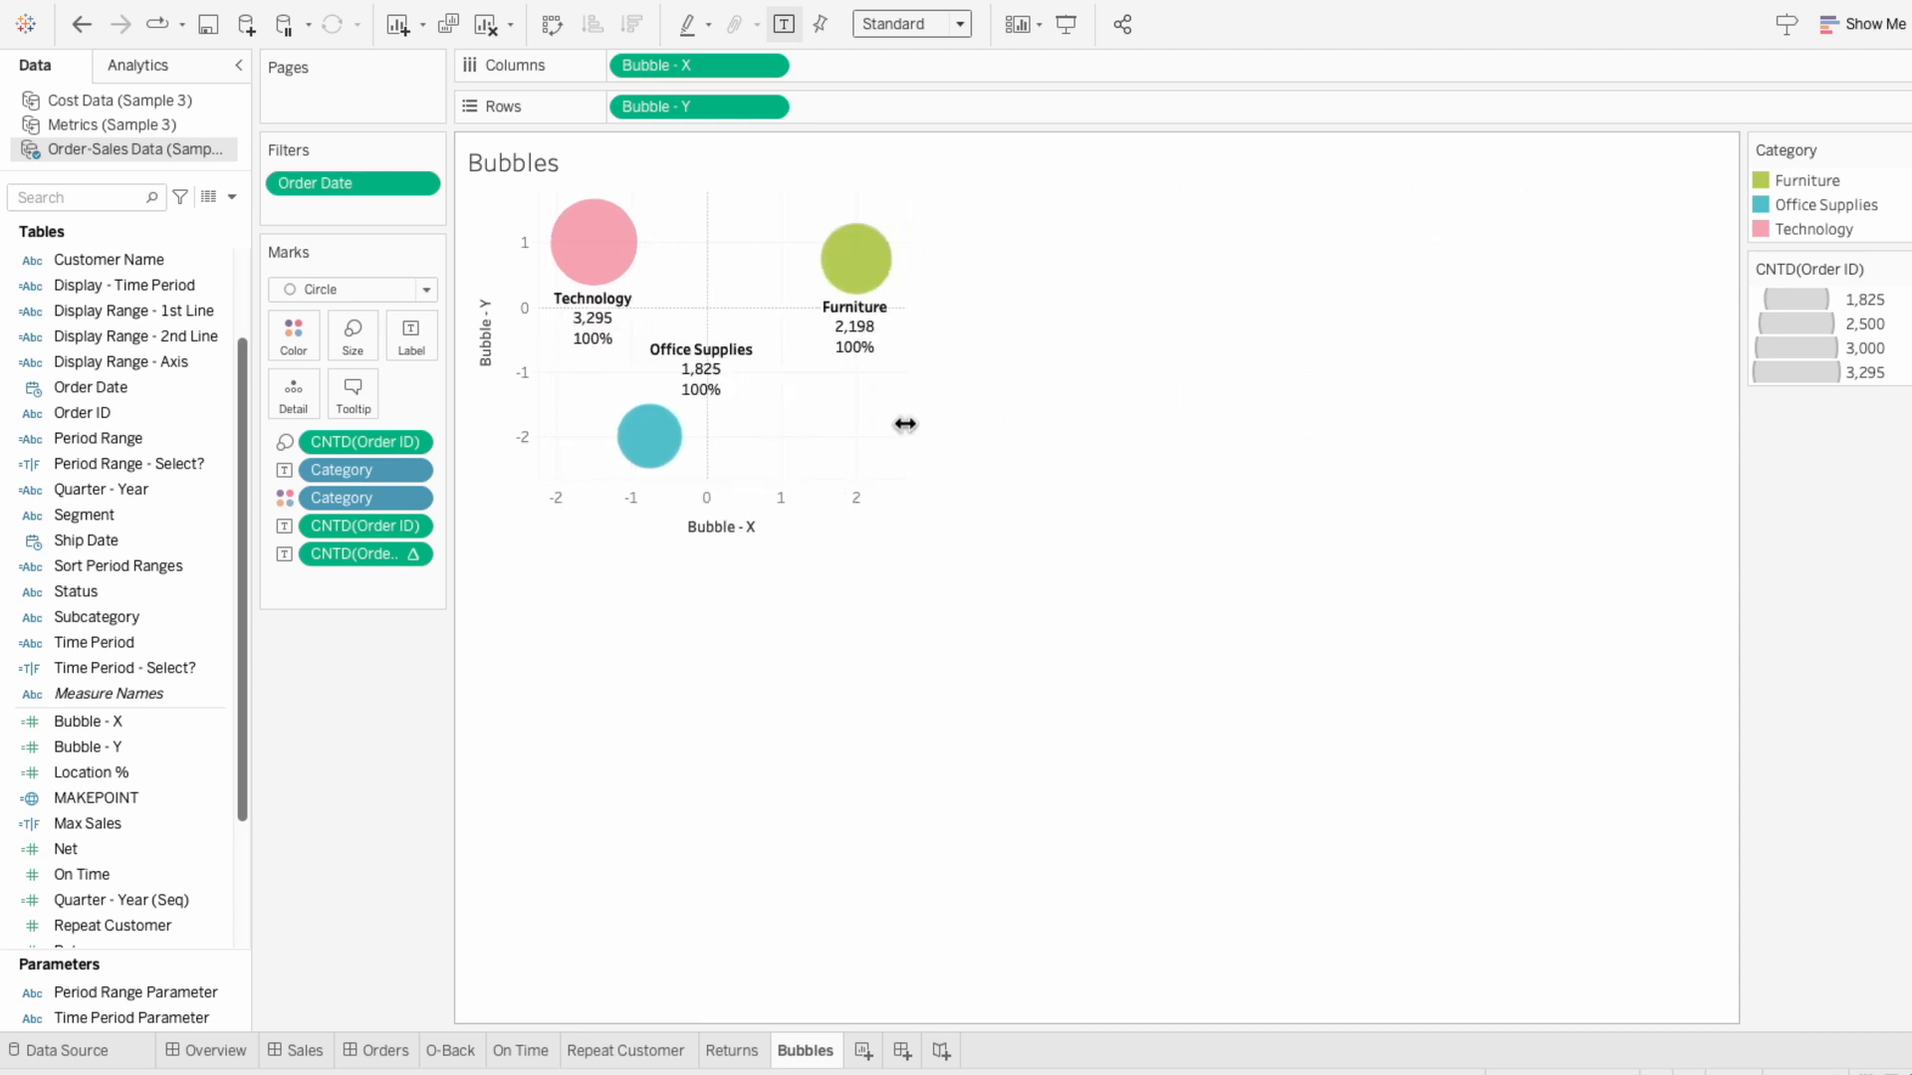
pyautogui.click(410, 341)
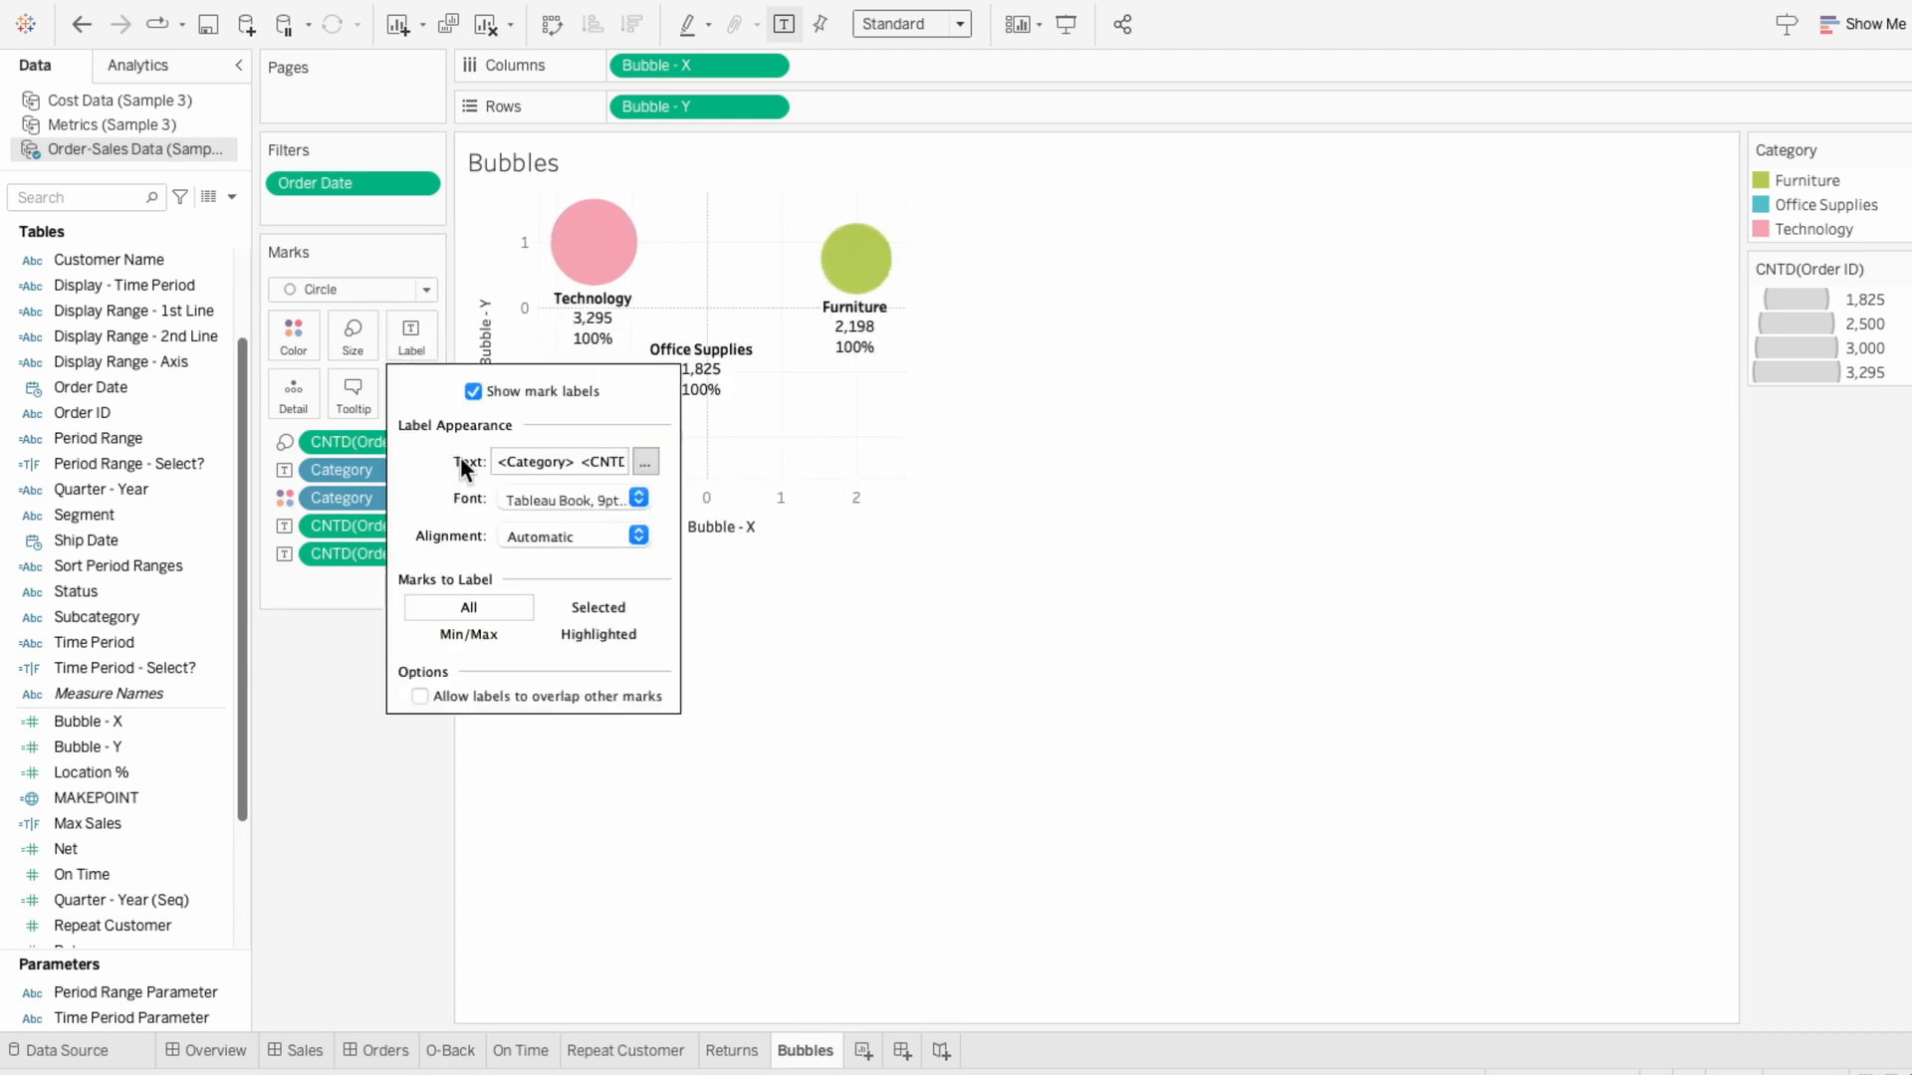
pyautogui.click(563, 540)
pyautogui.click(558, 653)
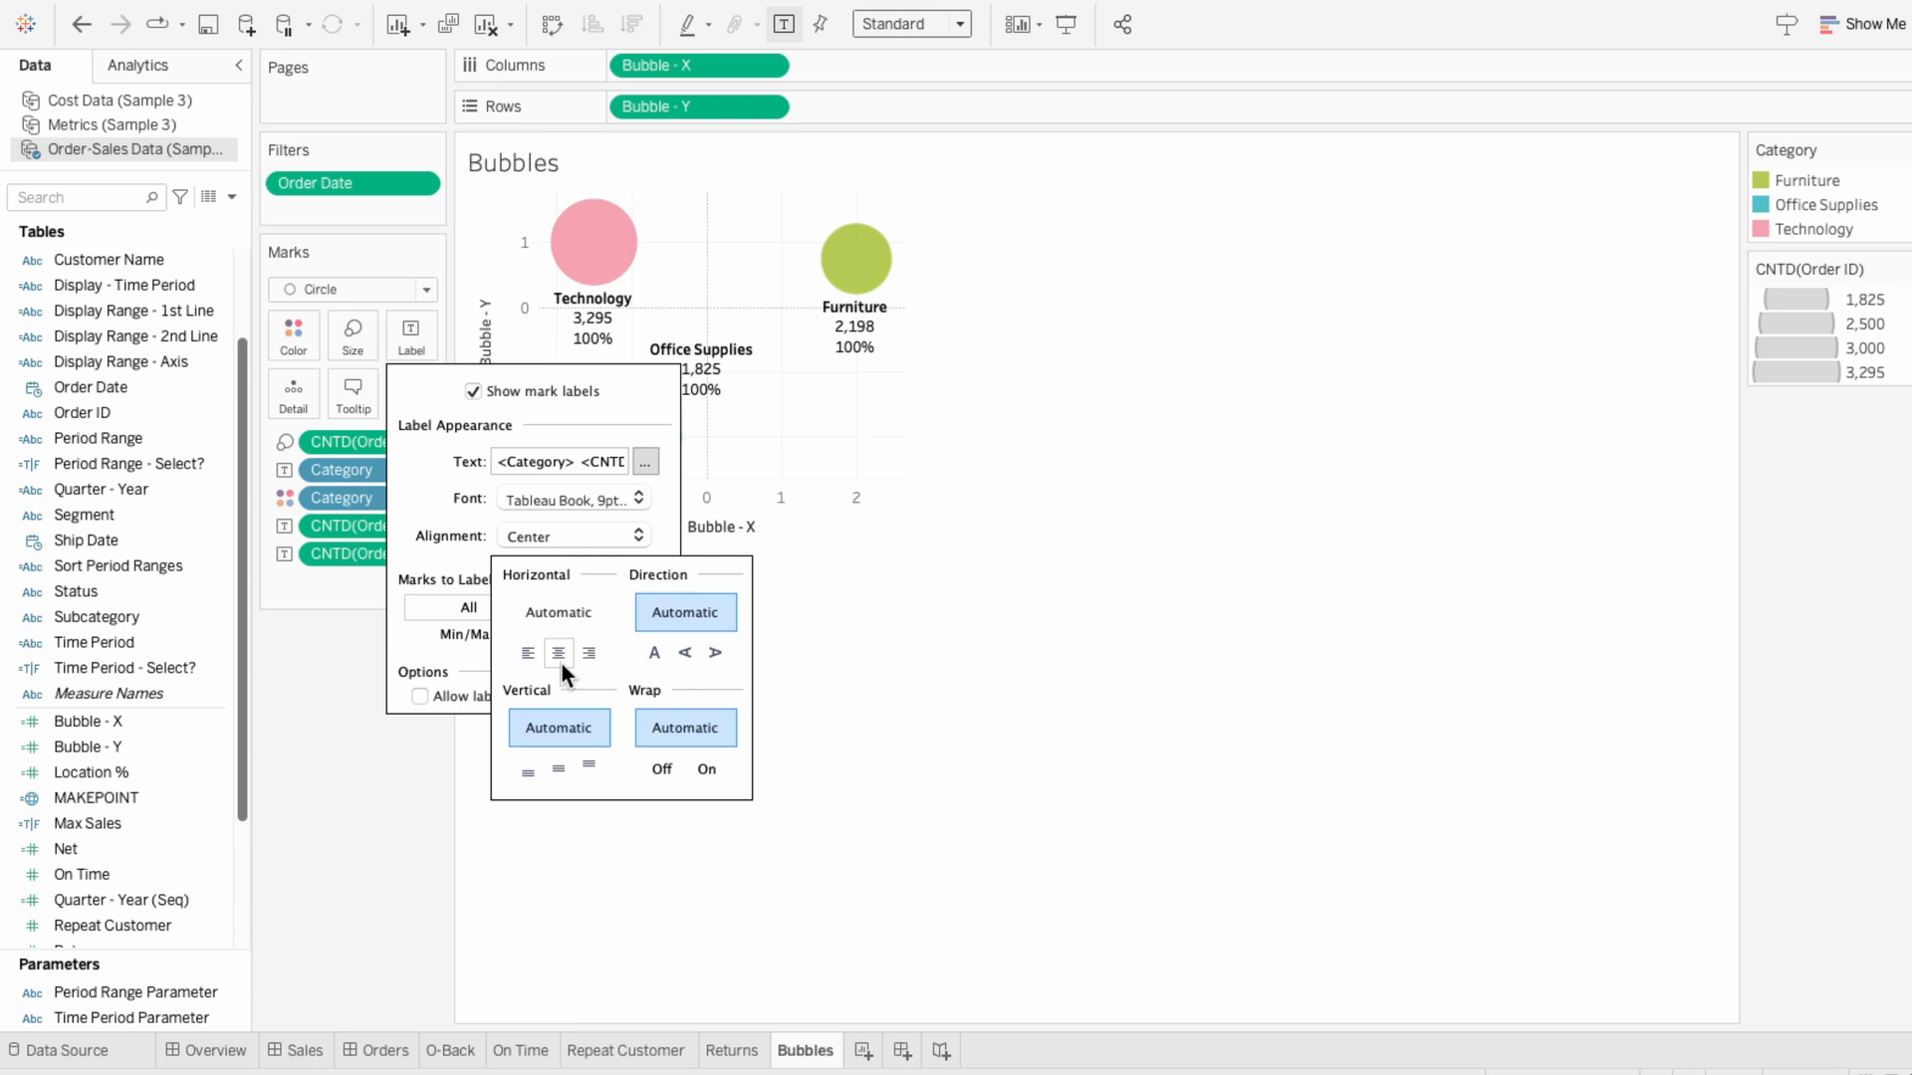
pyautogui.click(558, 769)
pyautogui.click(931, 657)
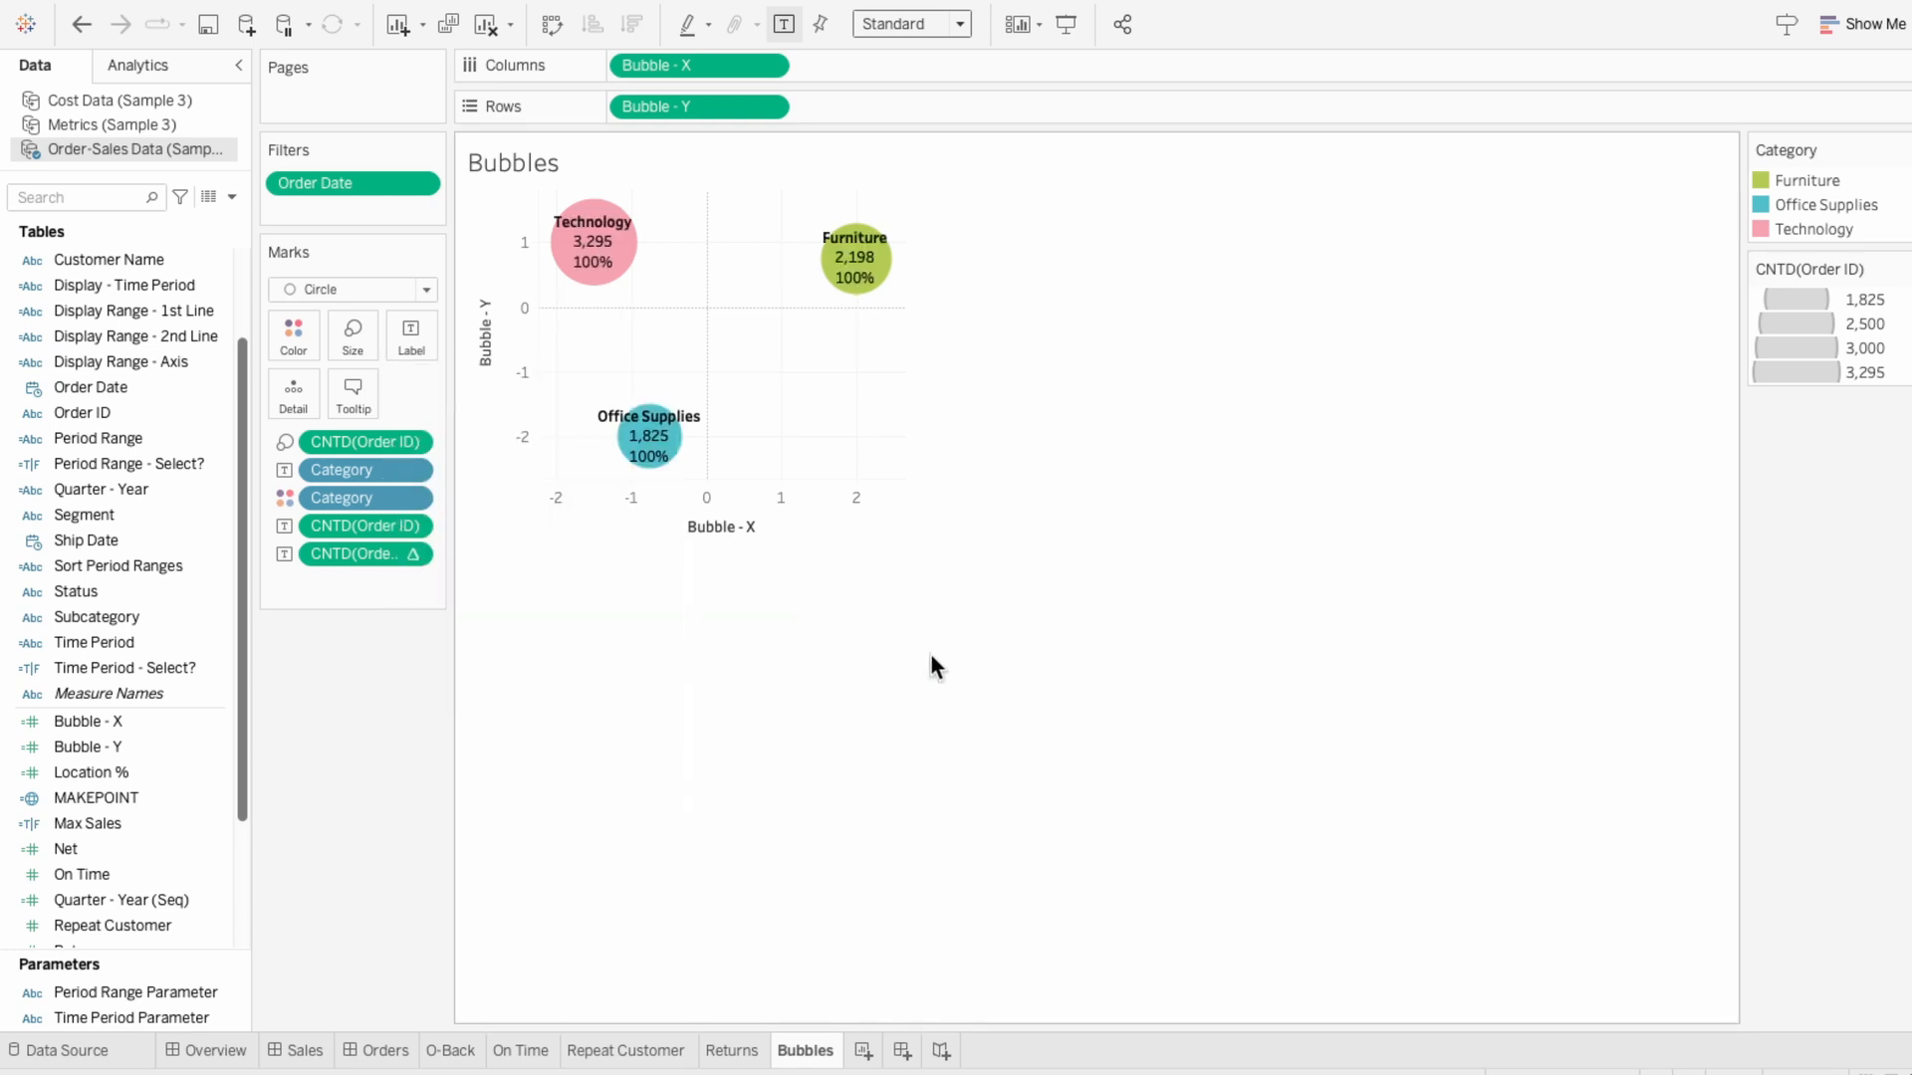
# - Enlarge the bubbles around their labels by raising the mark size to about three quarters of its range
pyautogui.click(371, 335)
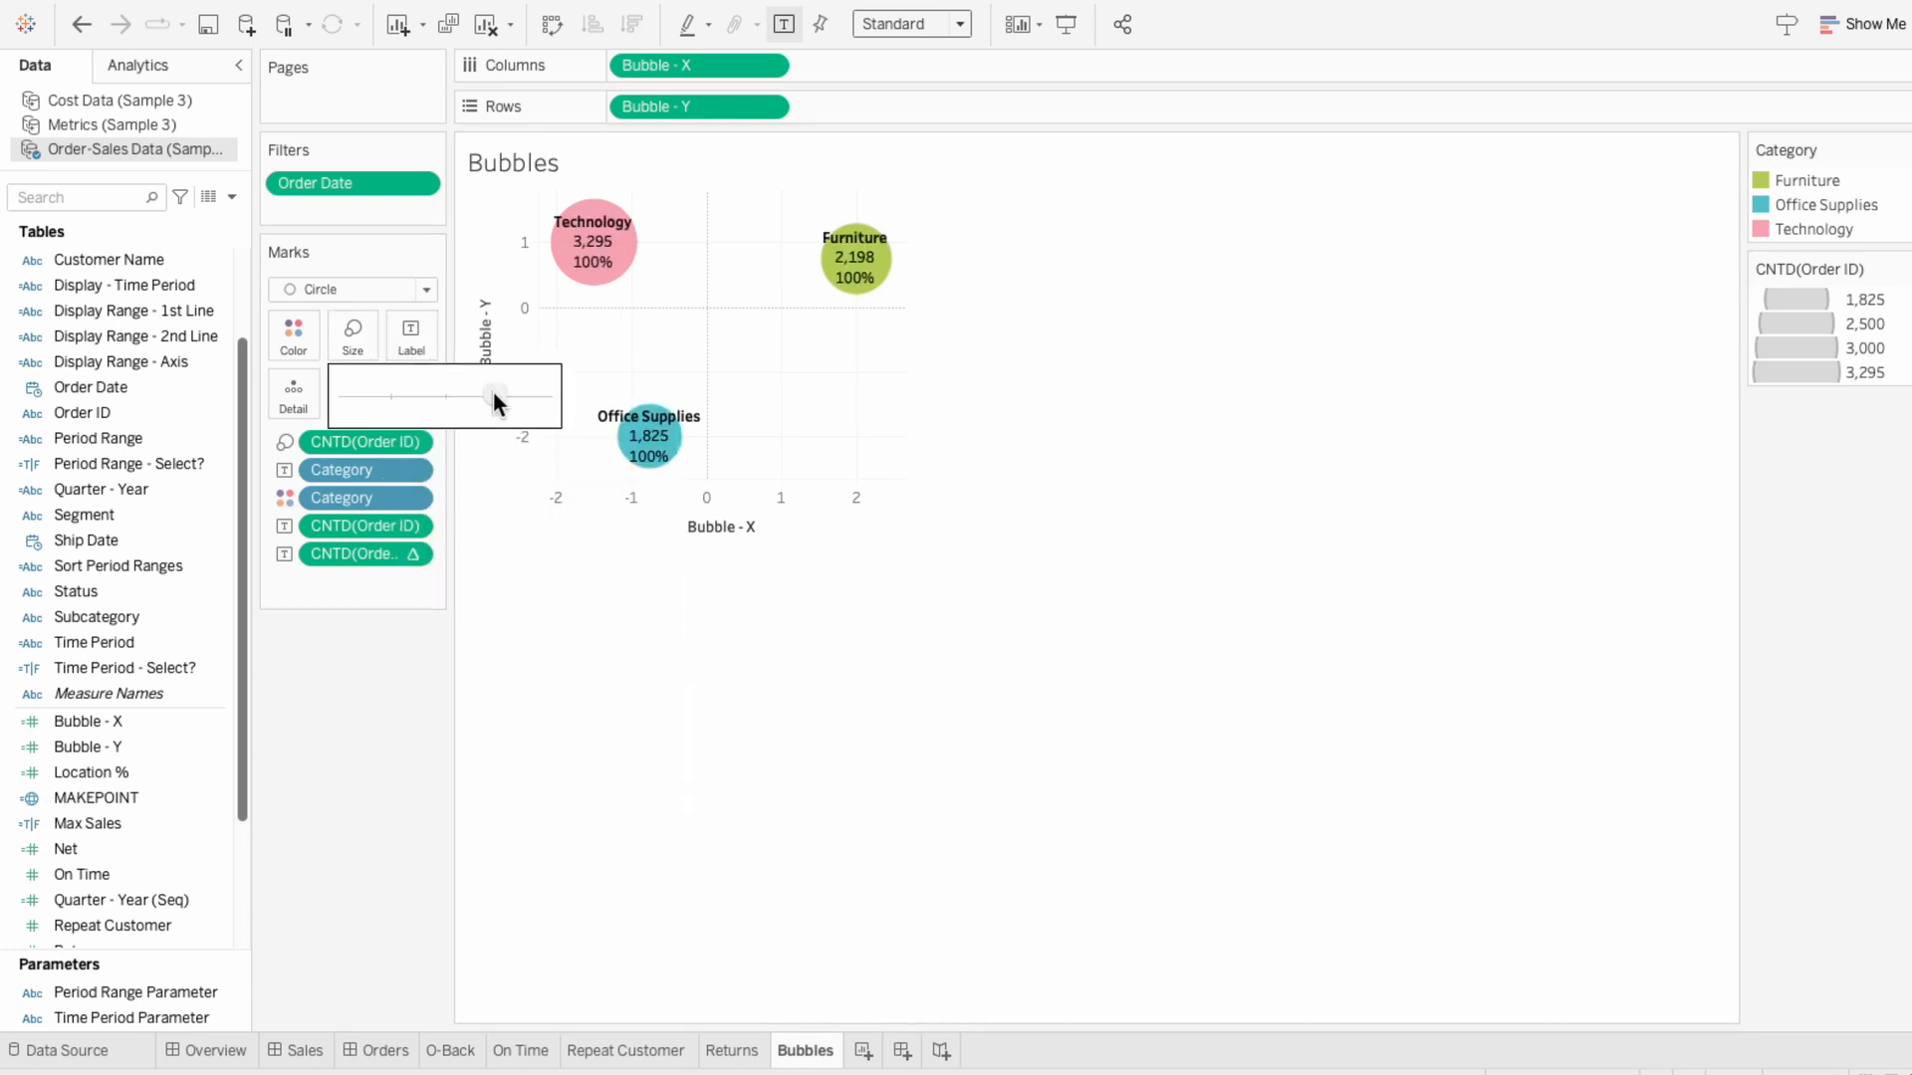
pyautogui.moveTo(493, 390); pyautogui.dragTo(505, 393)
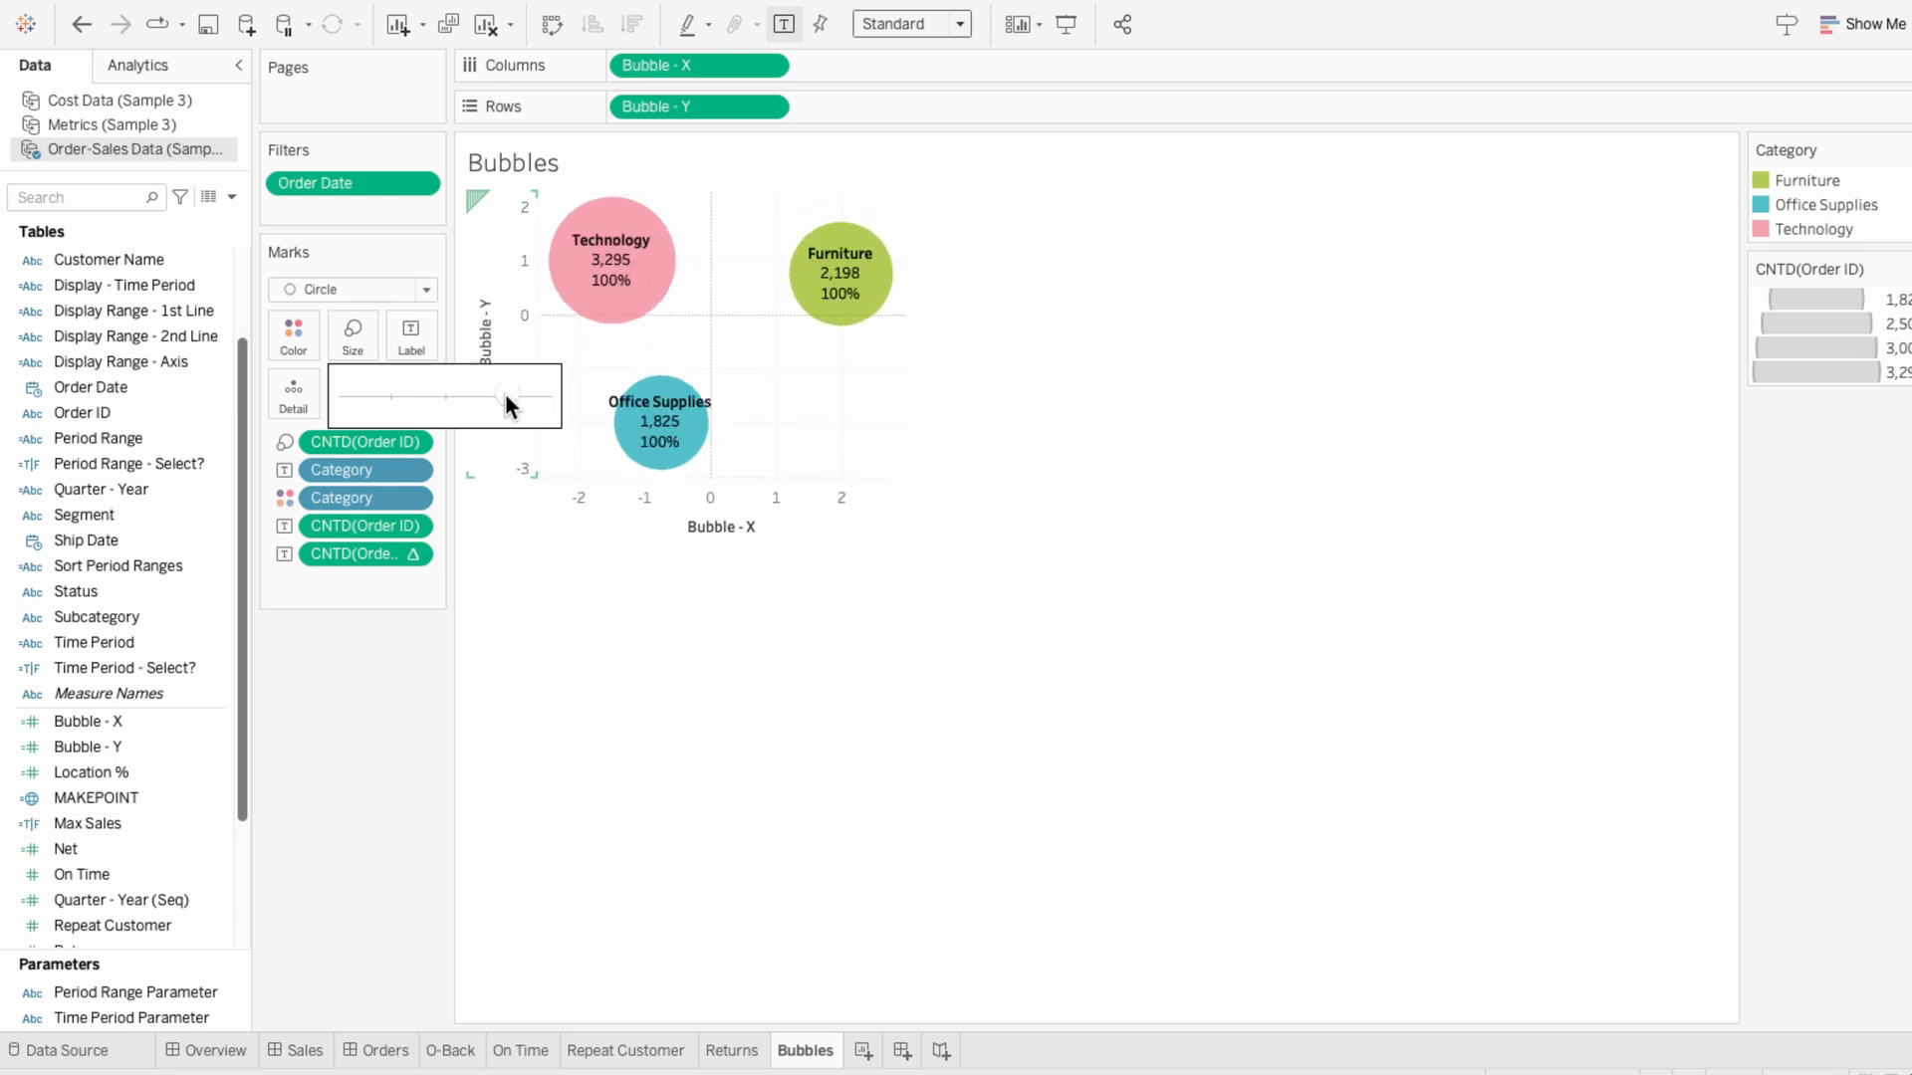
pyautogui.click(726, 582)
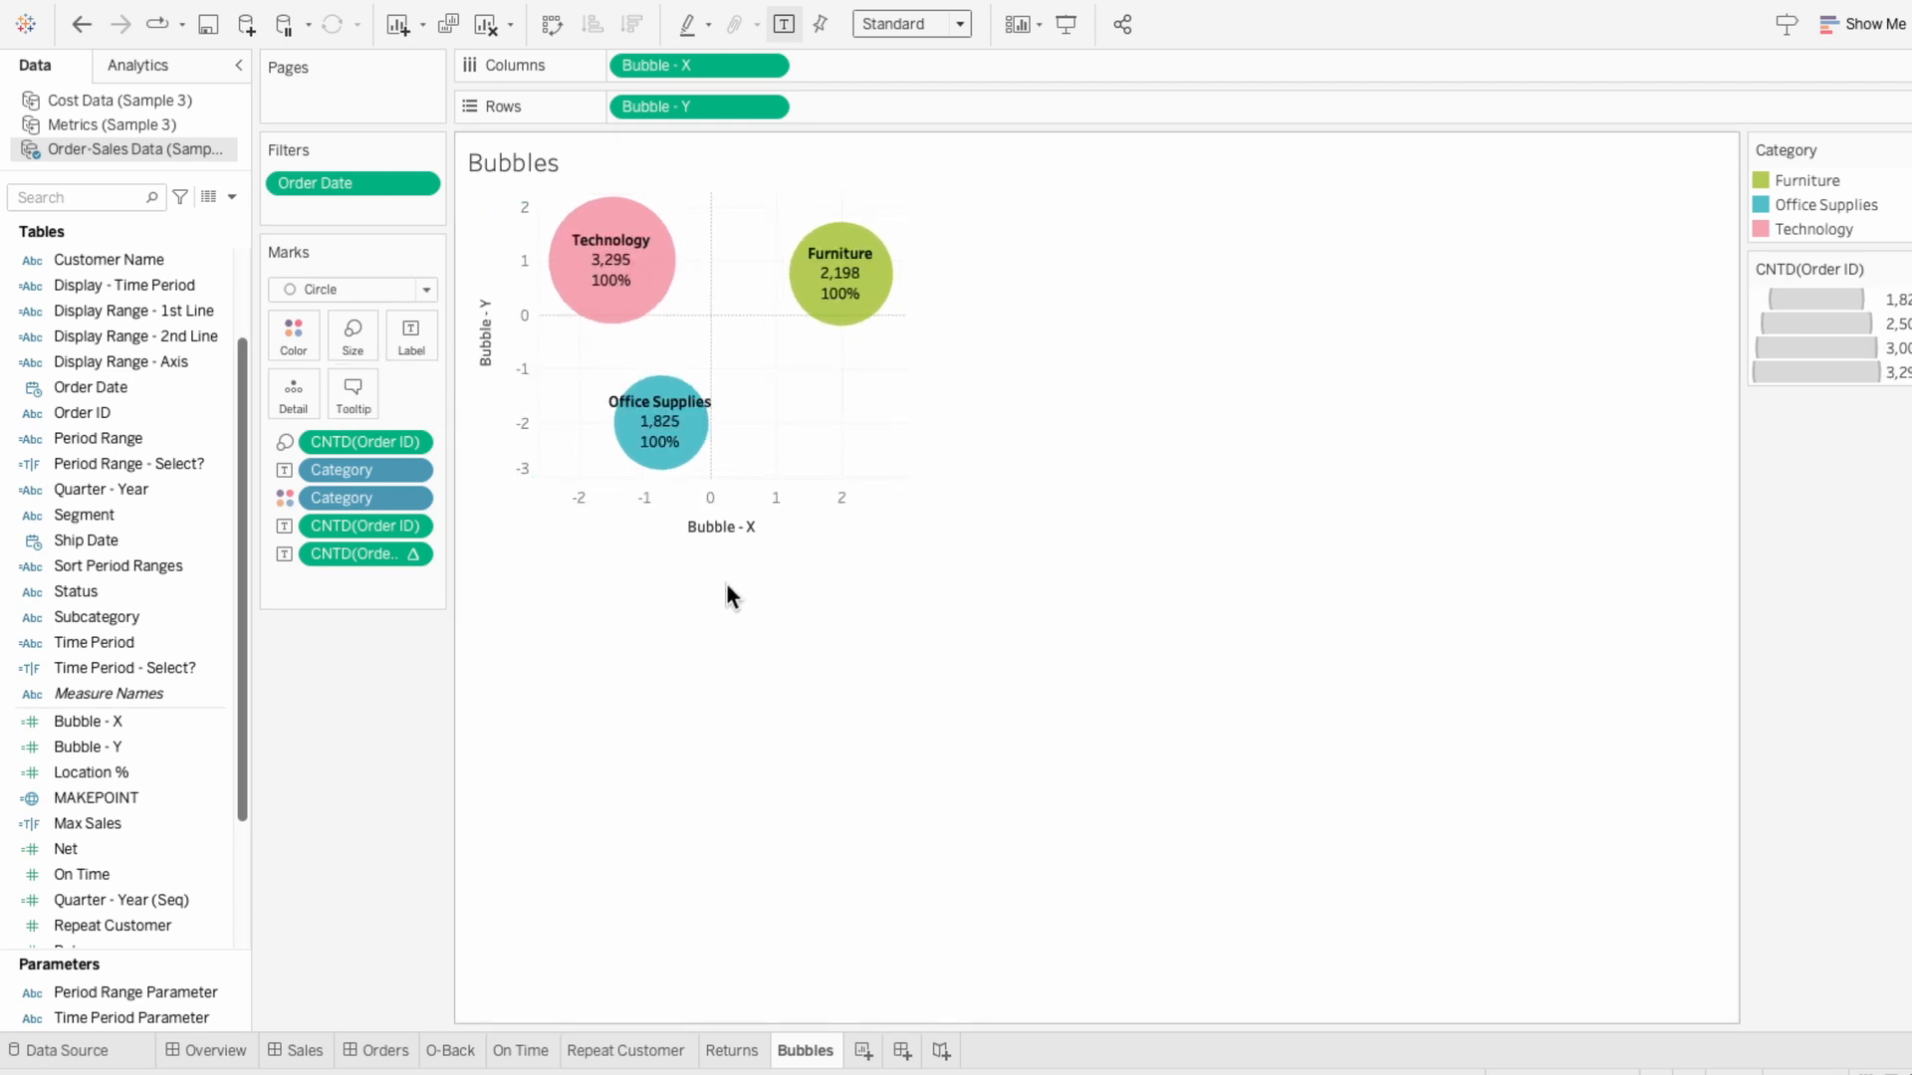
# - Give the Bubble - X axis a custom fixed range from -4 to 4
pyautogui.rightClick(733, 511)
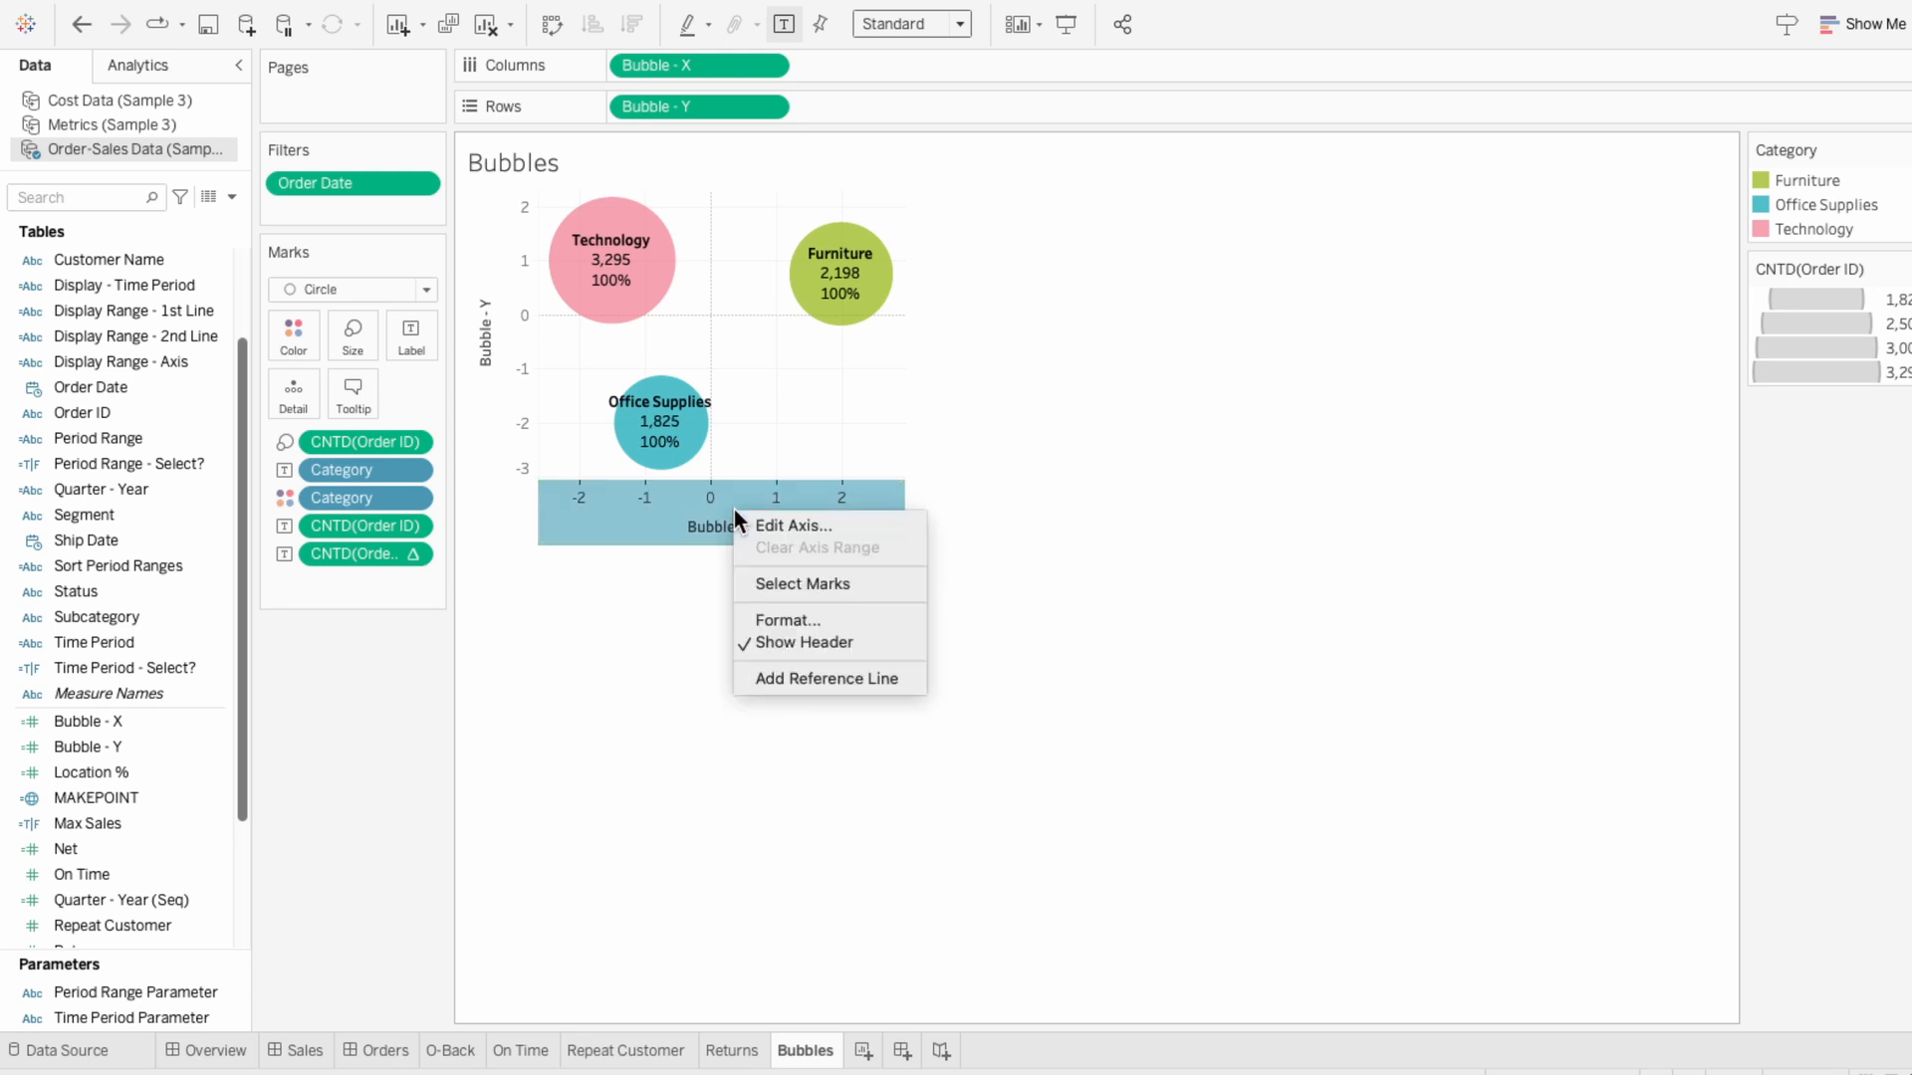
pyautogui.click(746, 524)
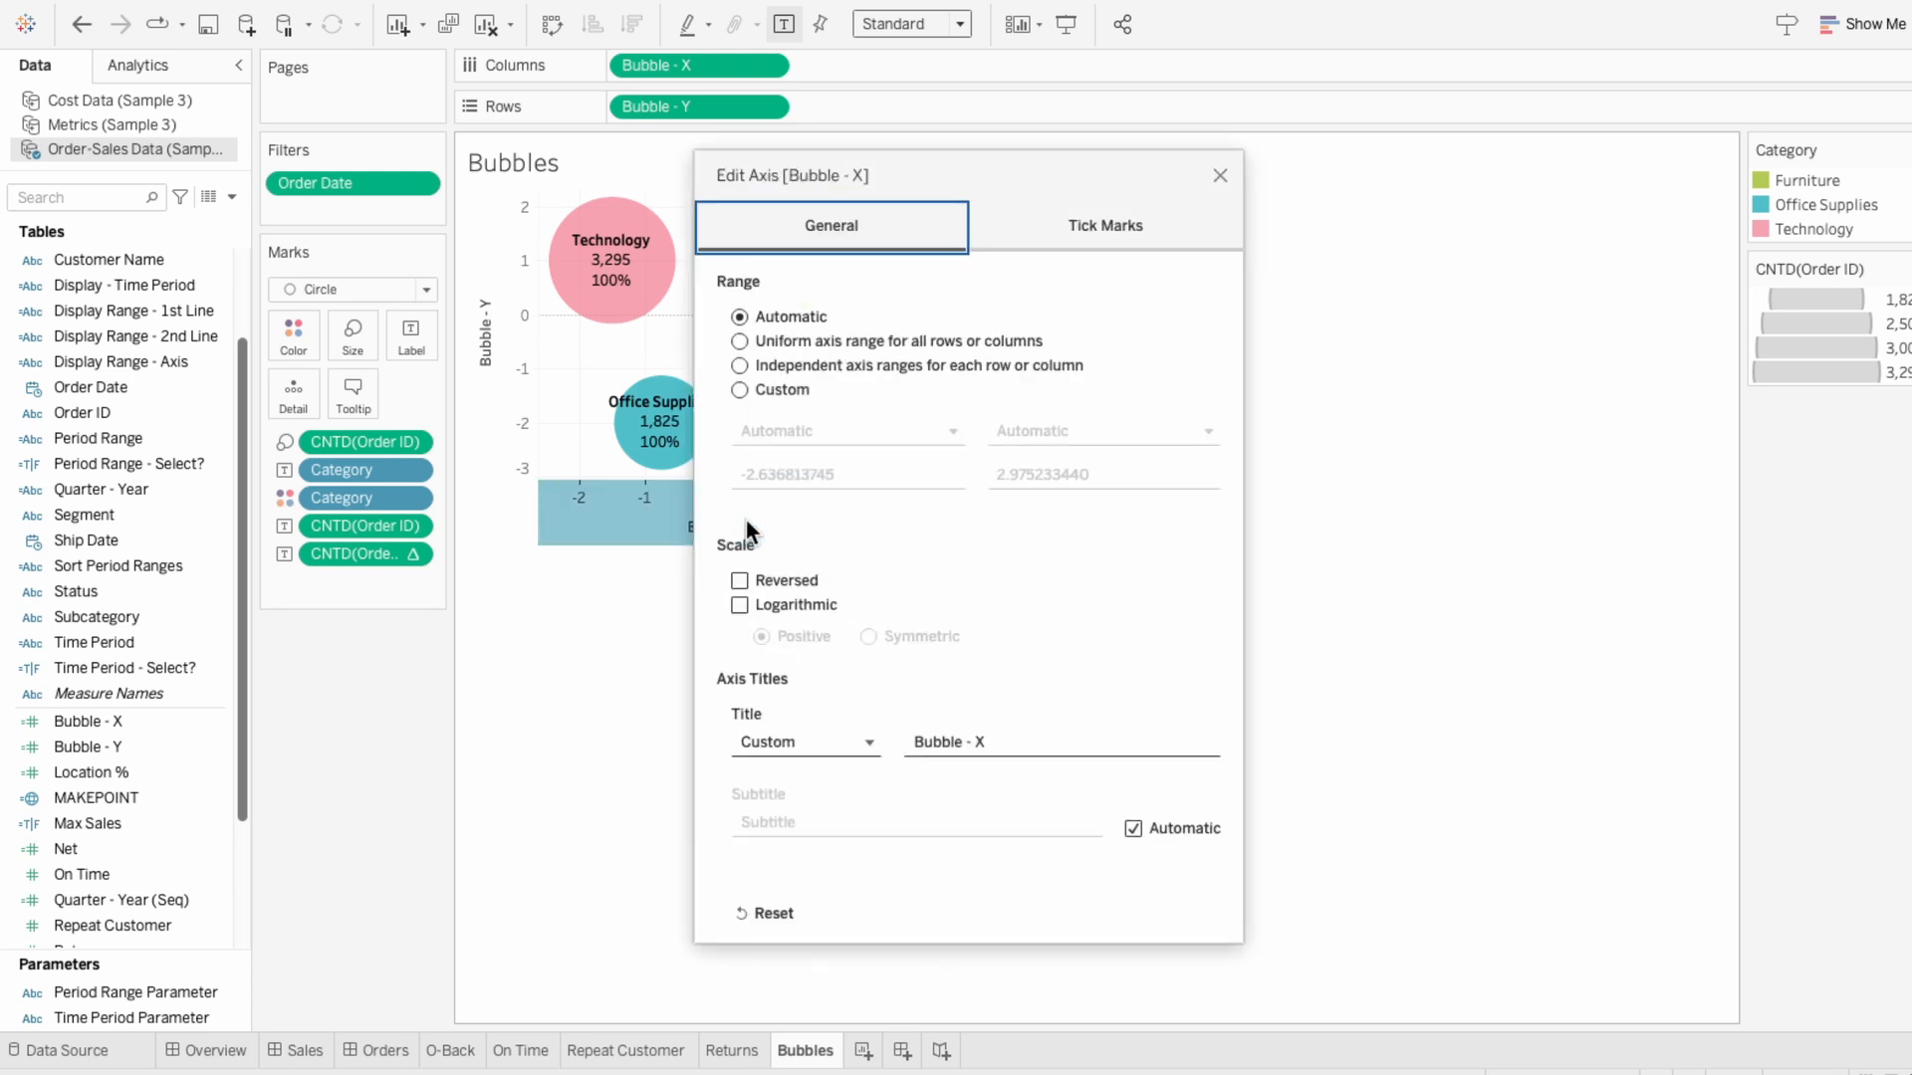
pyautogui.click(762, 388)
pyautogui.moveTo(747, 474); pyautogui.dragTo(870, 476)
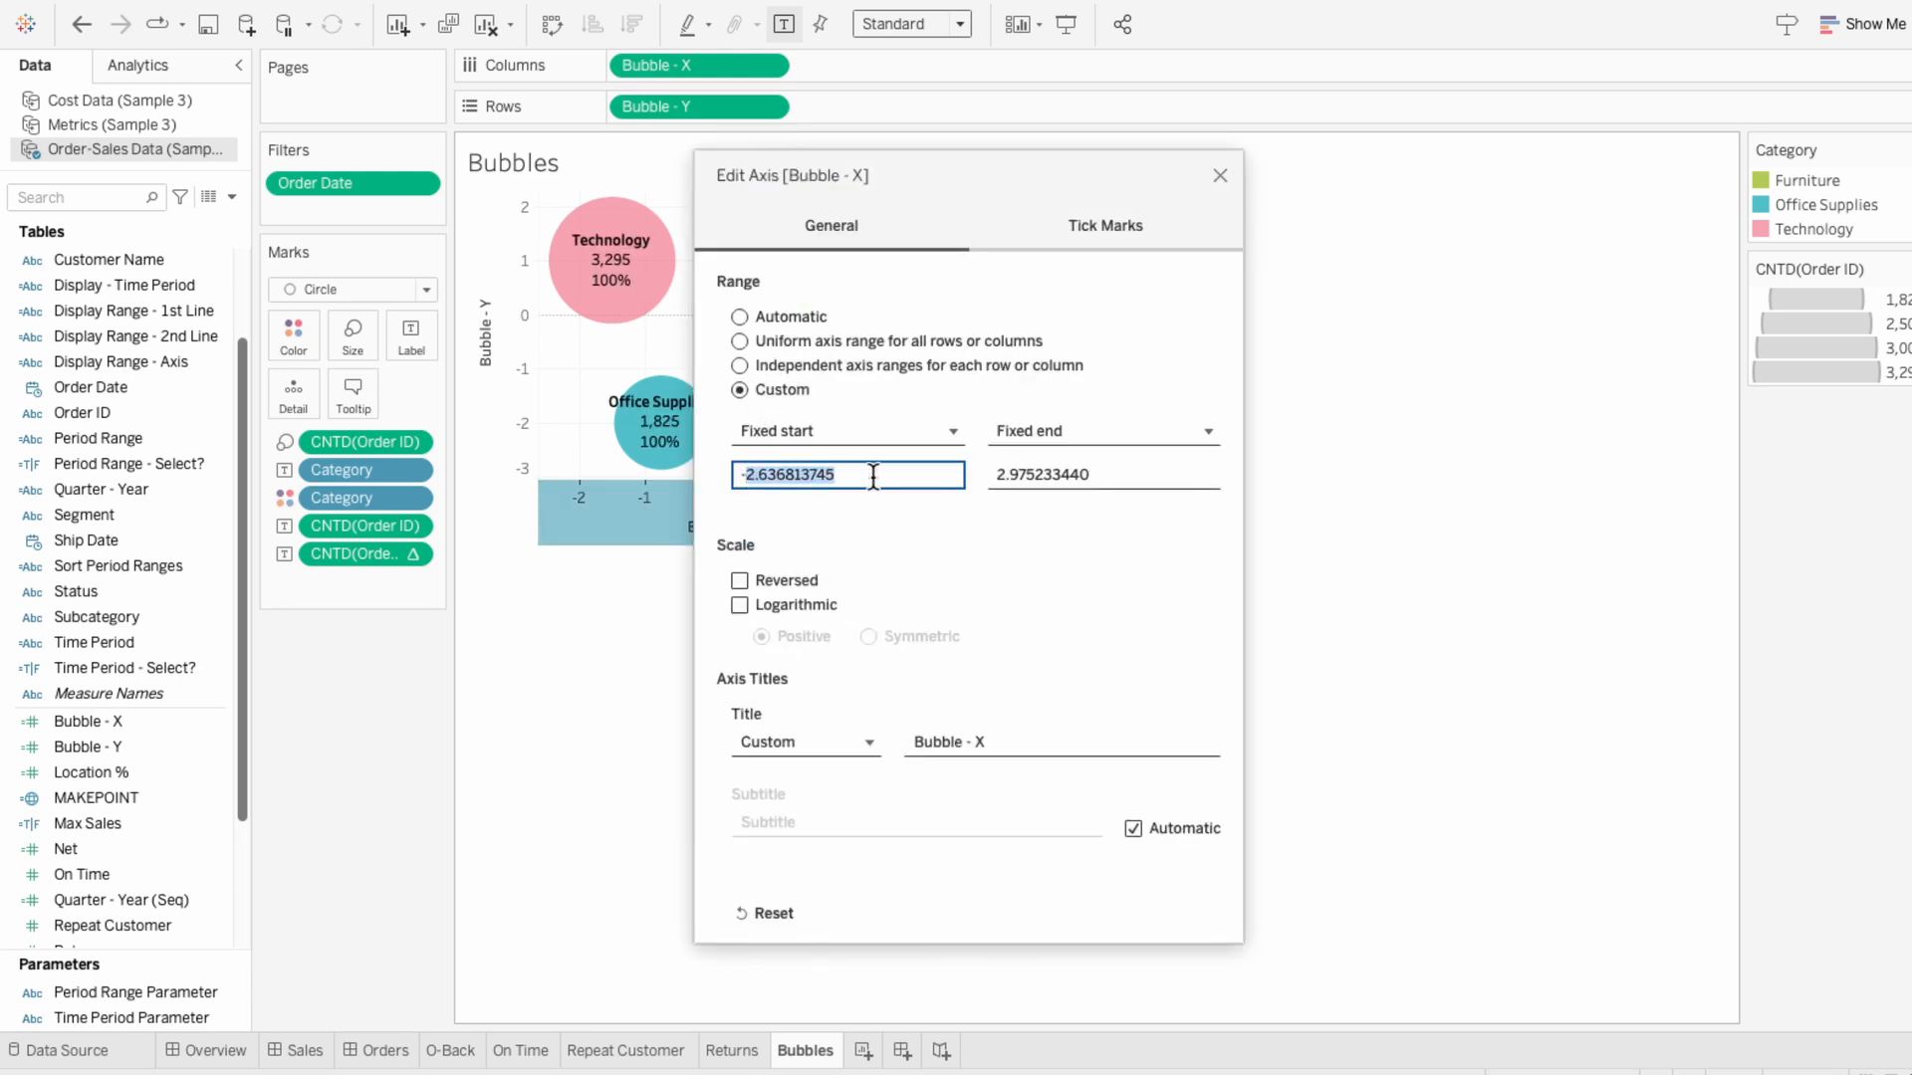
pyautogui.write('4')
pyautogui.press('Tab')
pyautogui.press('Tab')
pyautogui.write('4')
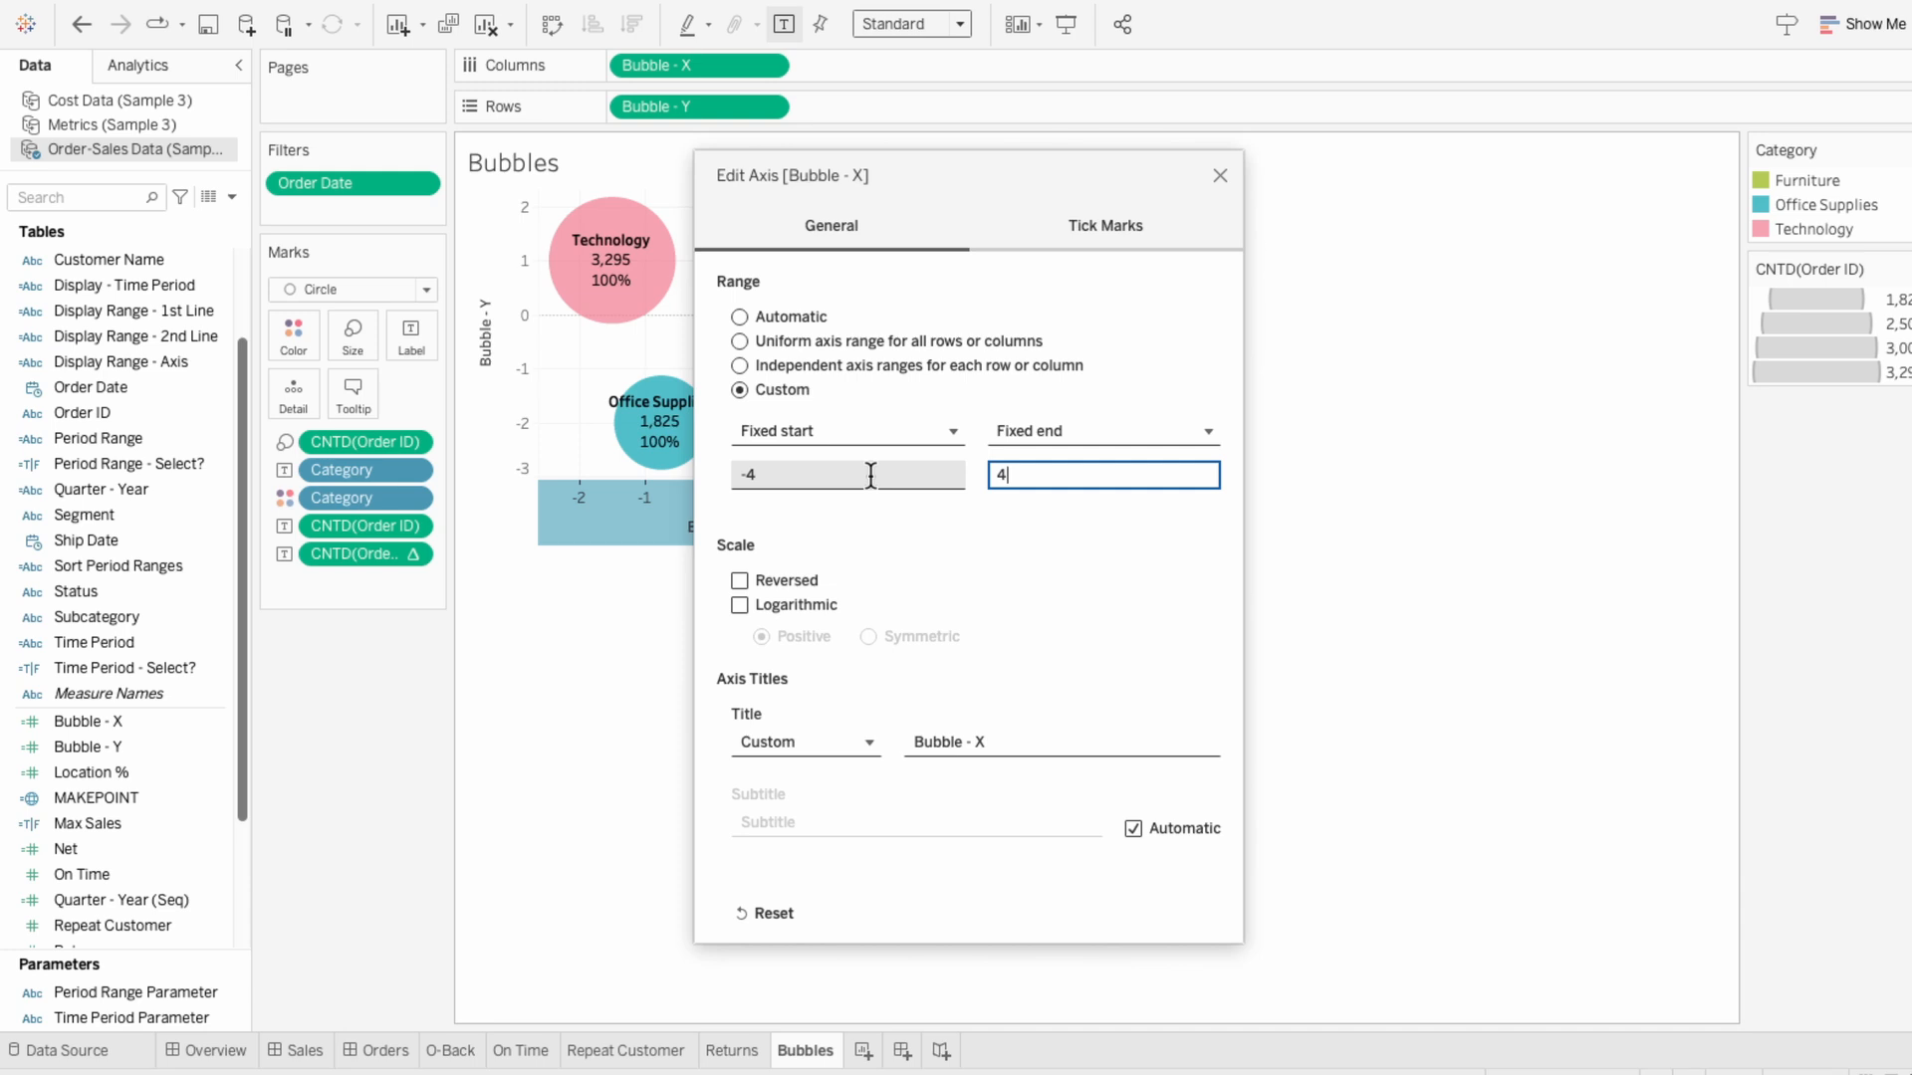
pyautogui.click(1221, 177)
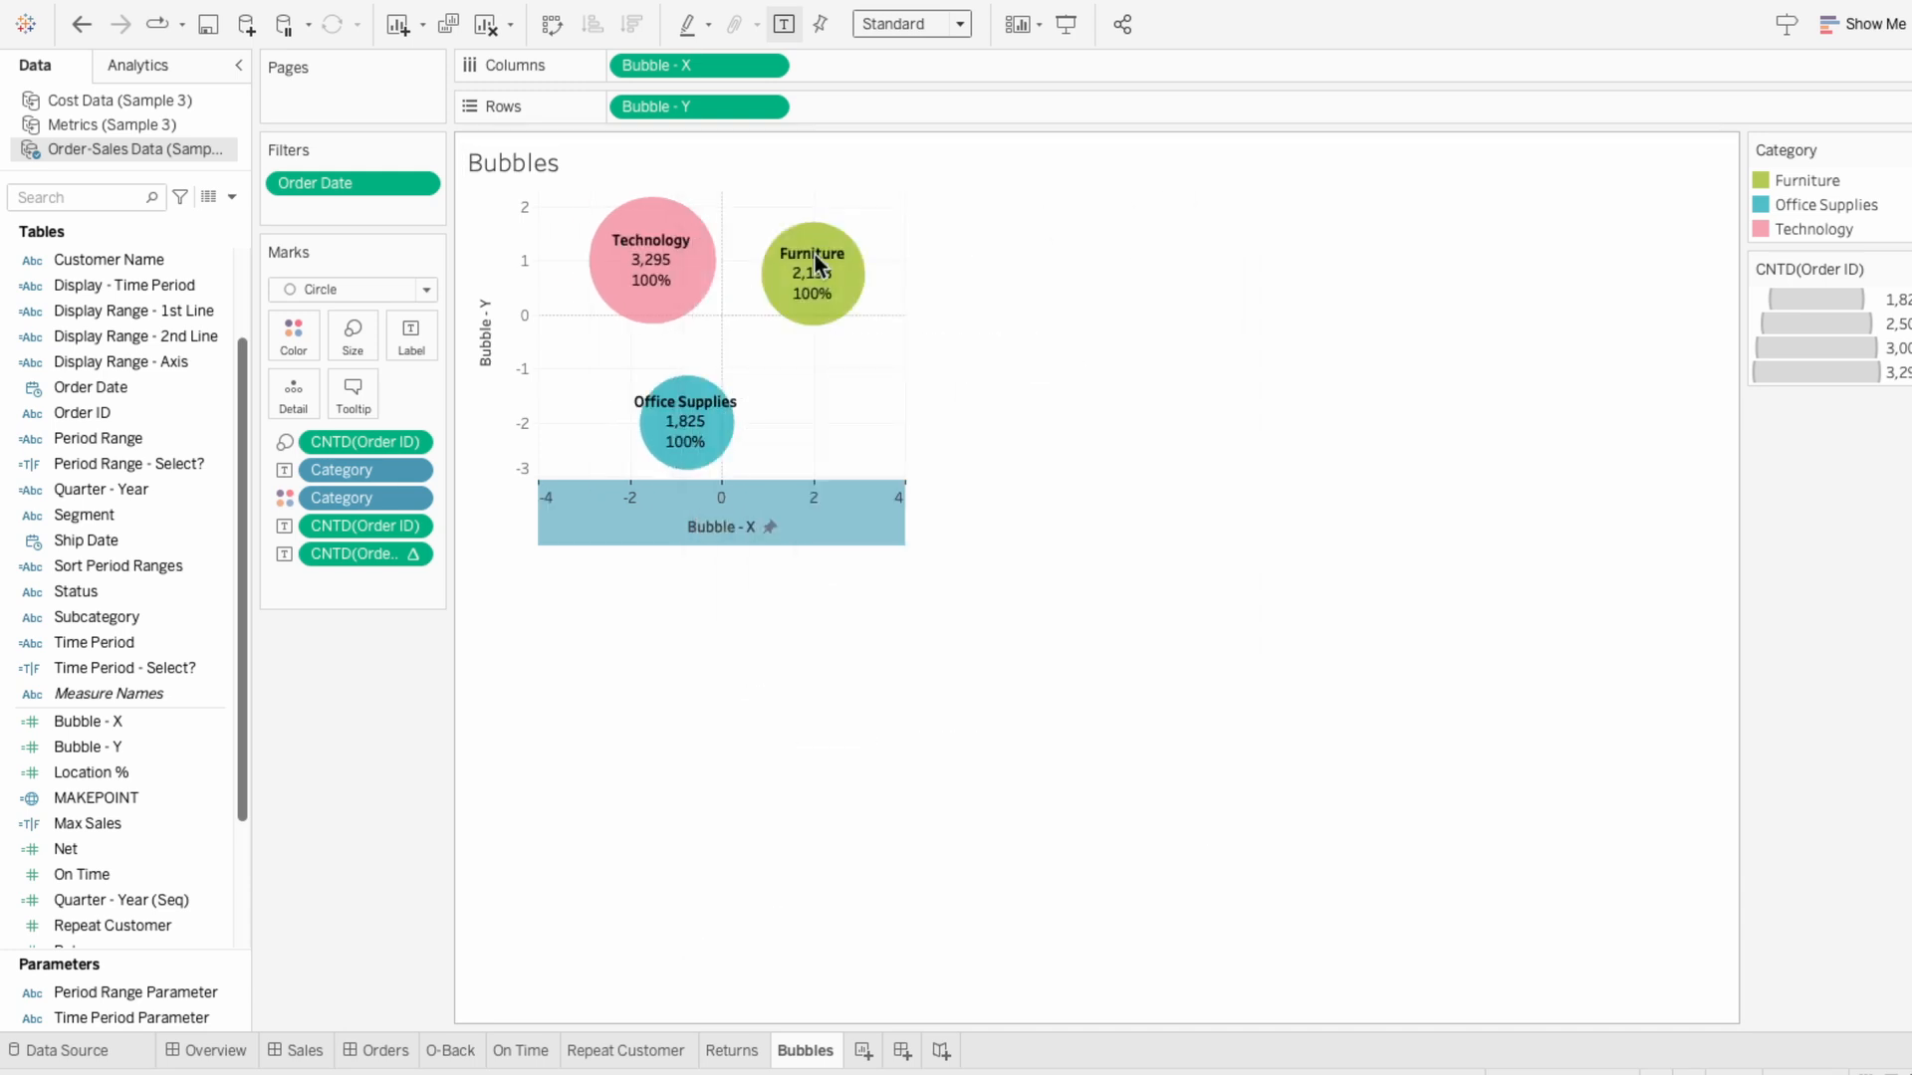
# - Give the Bubble - Y axis a custom fixed range from -4 to 4
pyautogui.rightClick(486, 292)
pyautogui.click(498, 301)
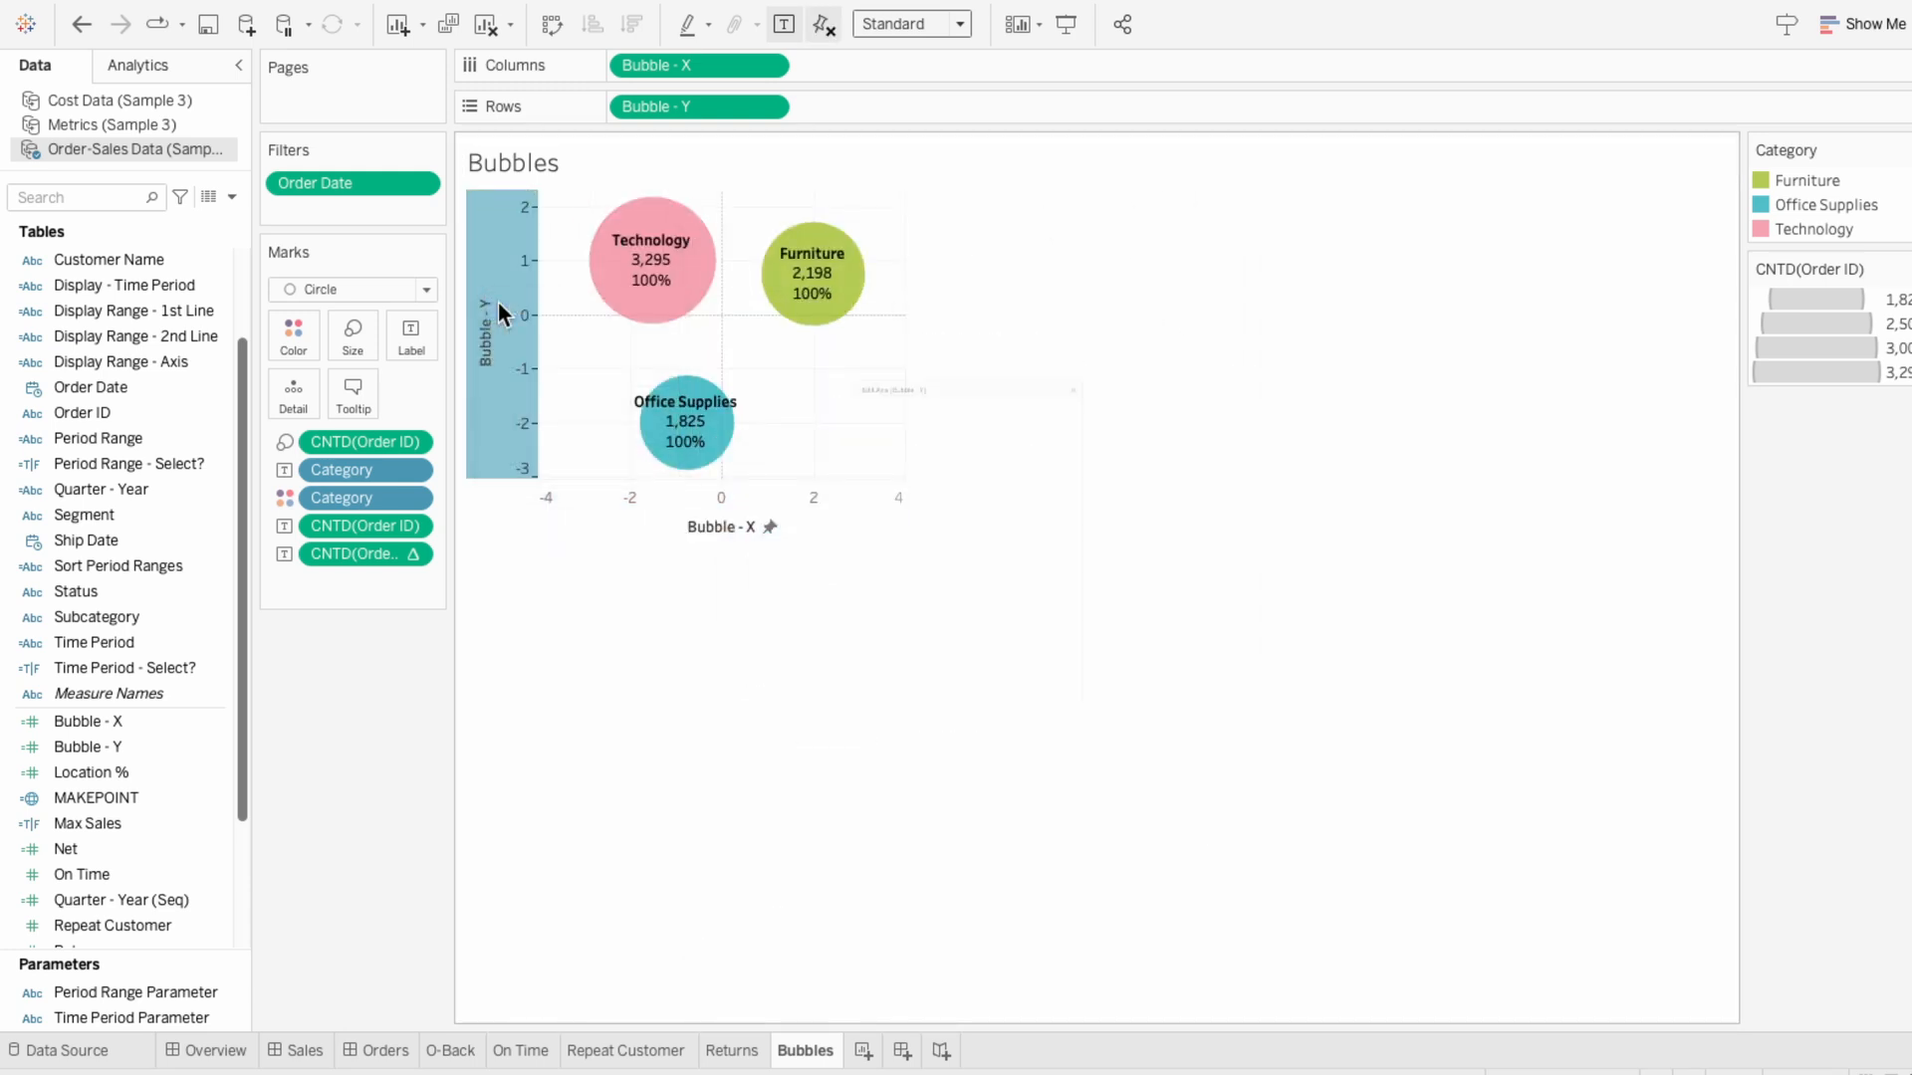
pyautogui.click(738, 389)
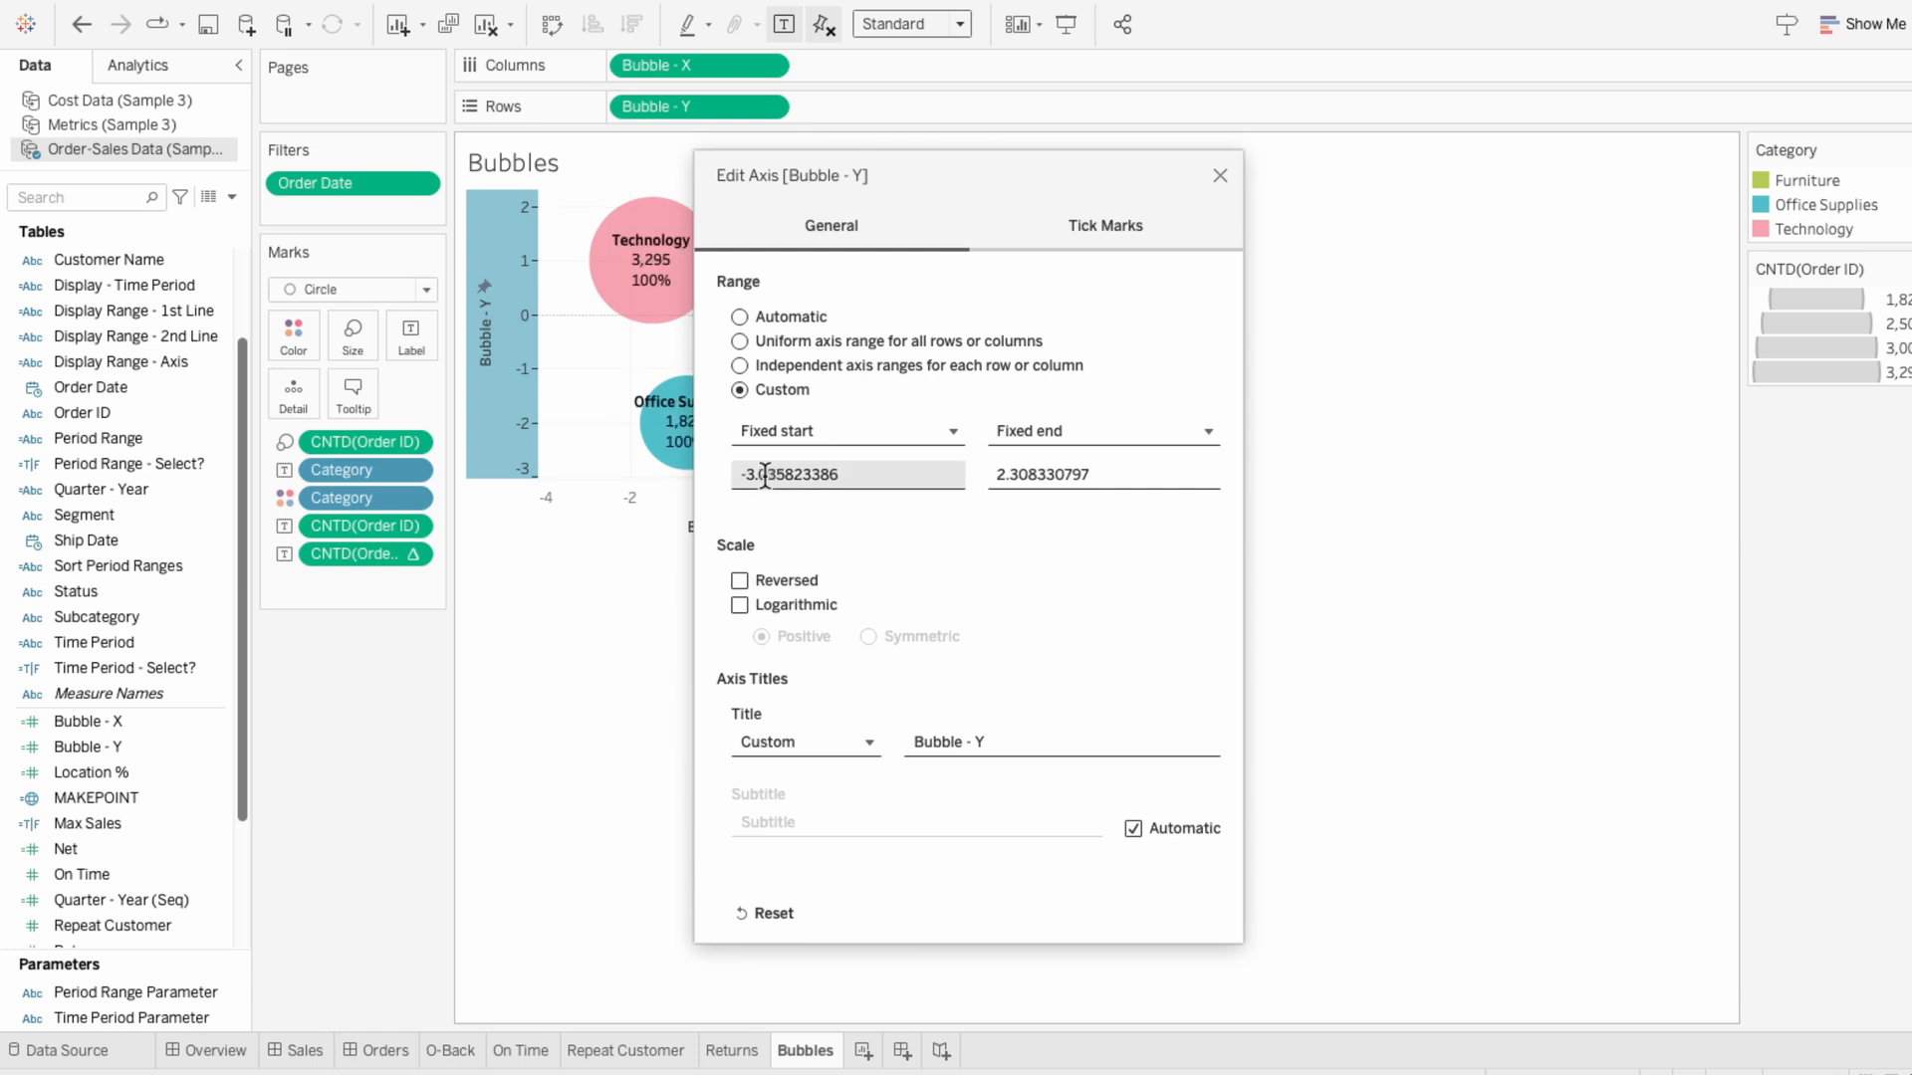
pyautogui.moveTo(744, 474); pyautogui.dragTo(878, 474)
pyautogui.write('-4')
pyautogui.press('Tab')
pyautogui.write('4')
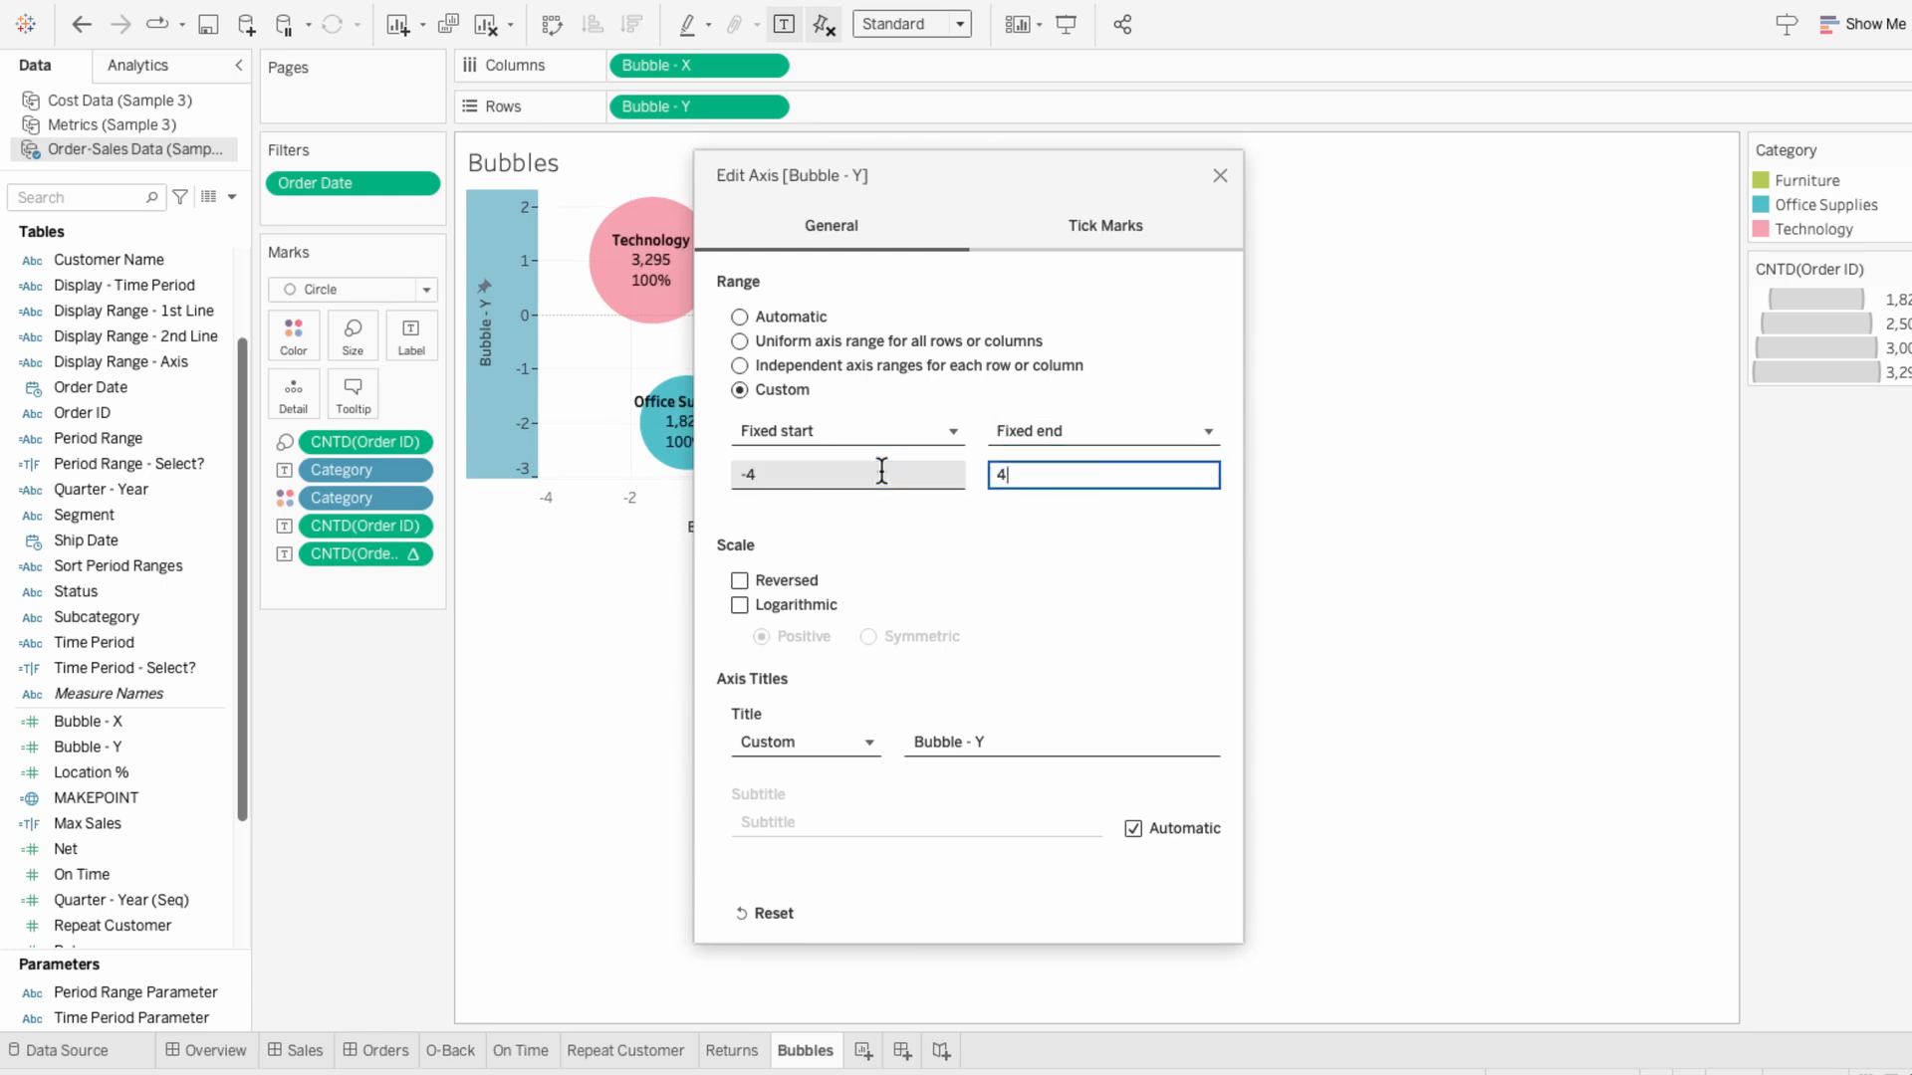
pyautogui.click(1221, 176)
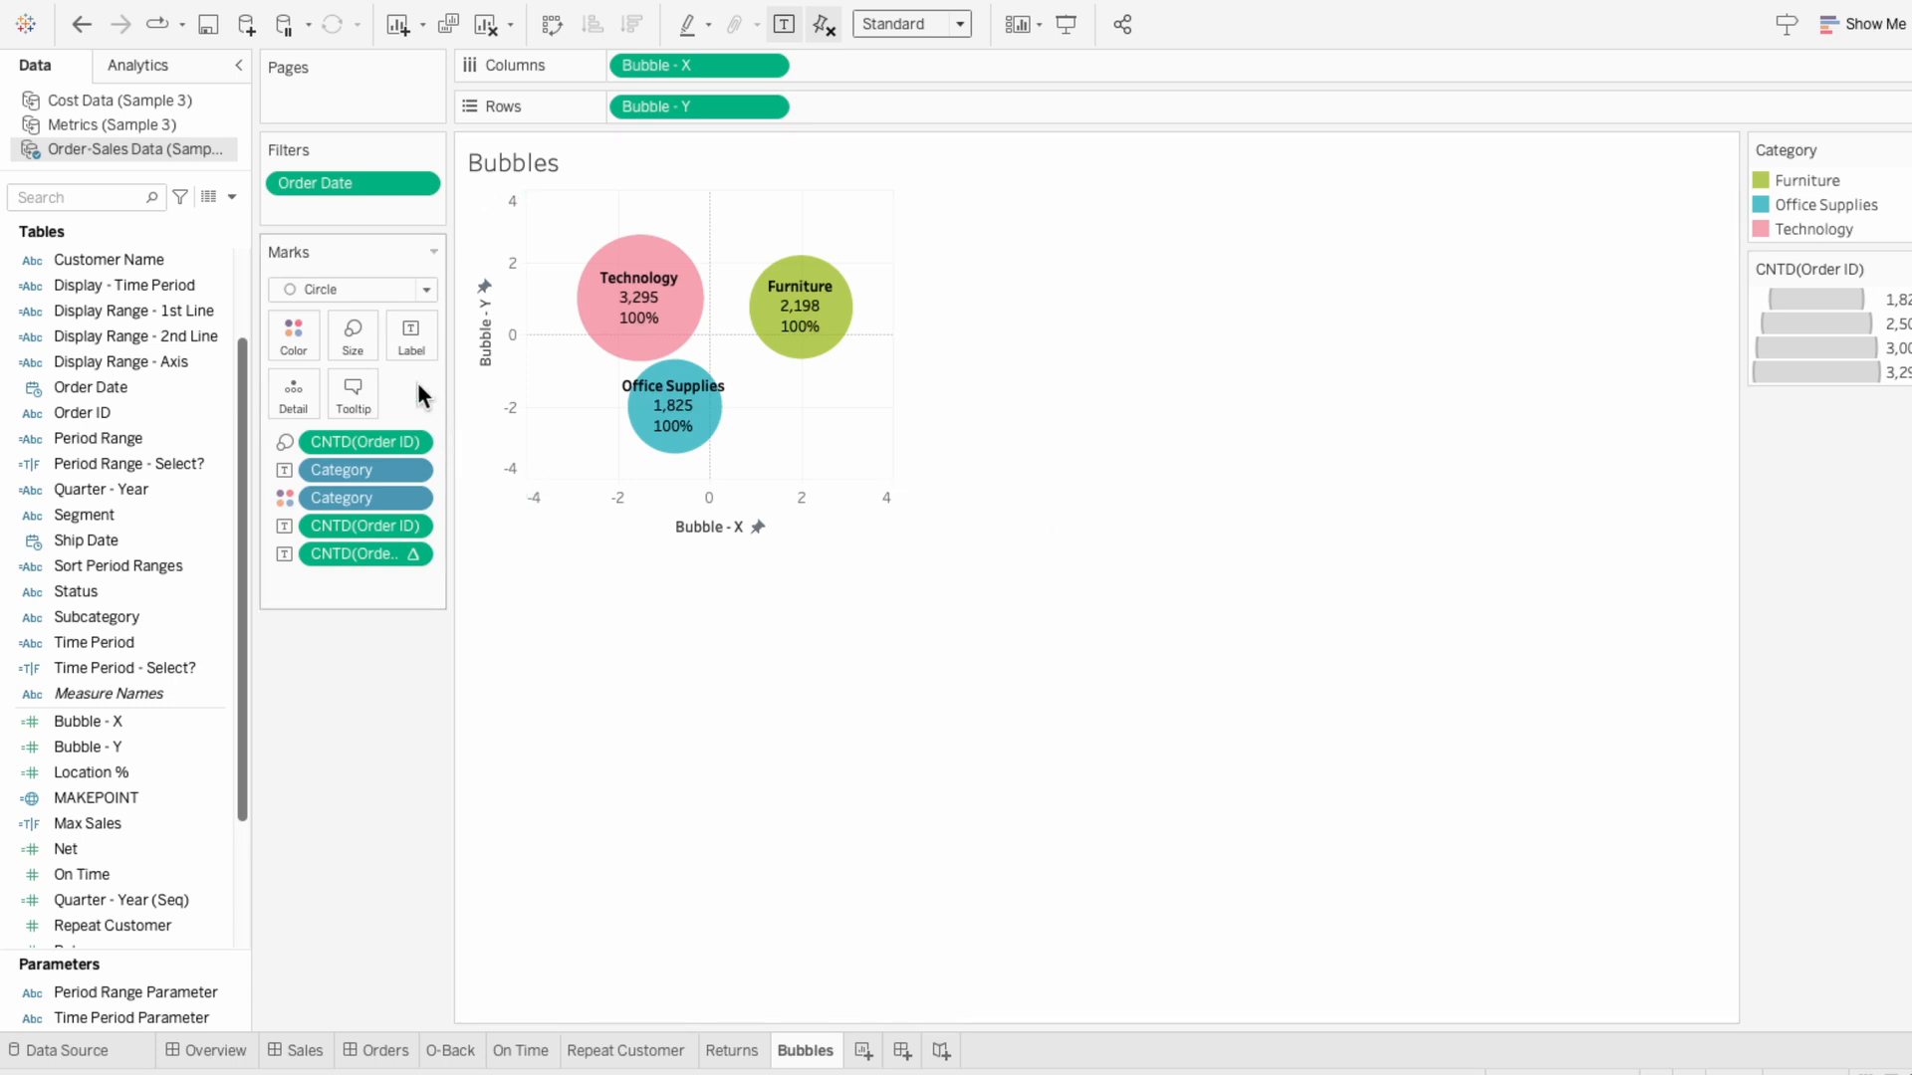
# - Increase the mark size further, to about four fifths of its range, so the three bubbles slightly overlap
pyautogui.click(365, 341)
pyautogui.moveTo(512, 397); pyautogui.dragTo(517, 393)
pyautogui.click(578, 616)
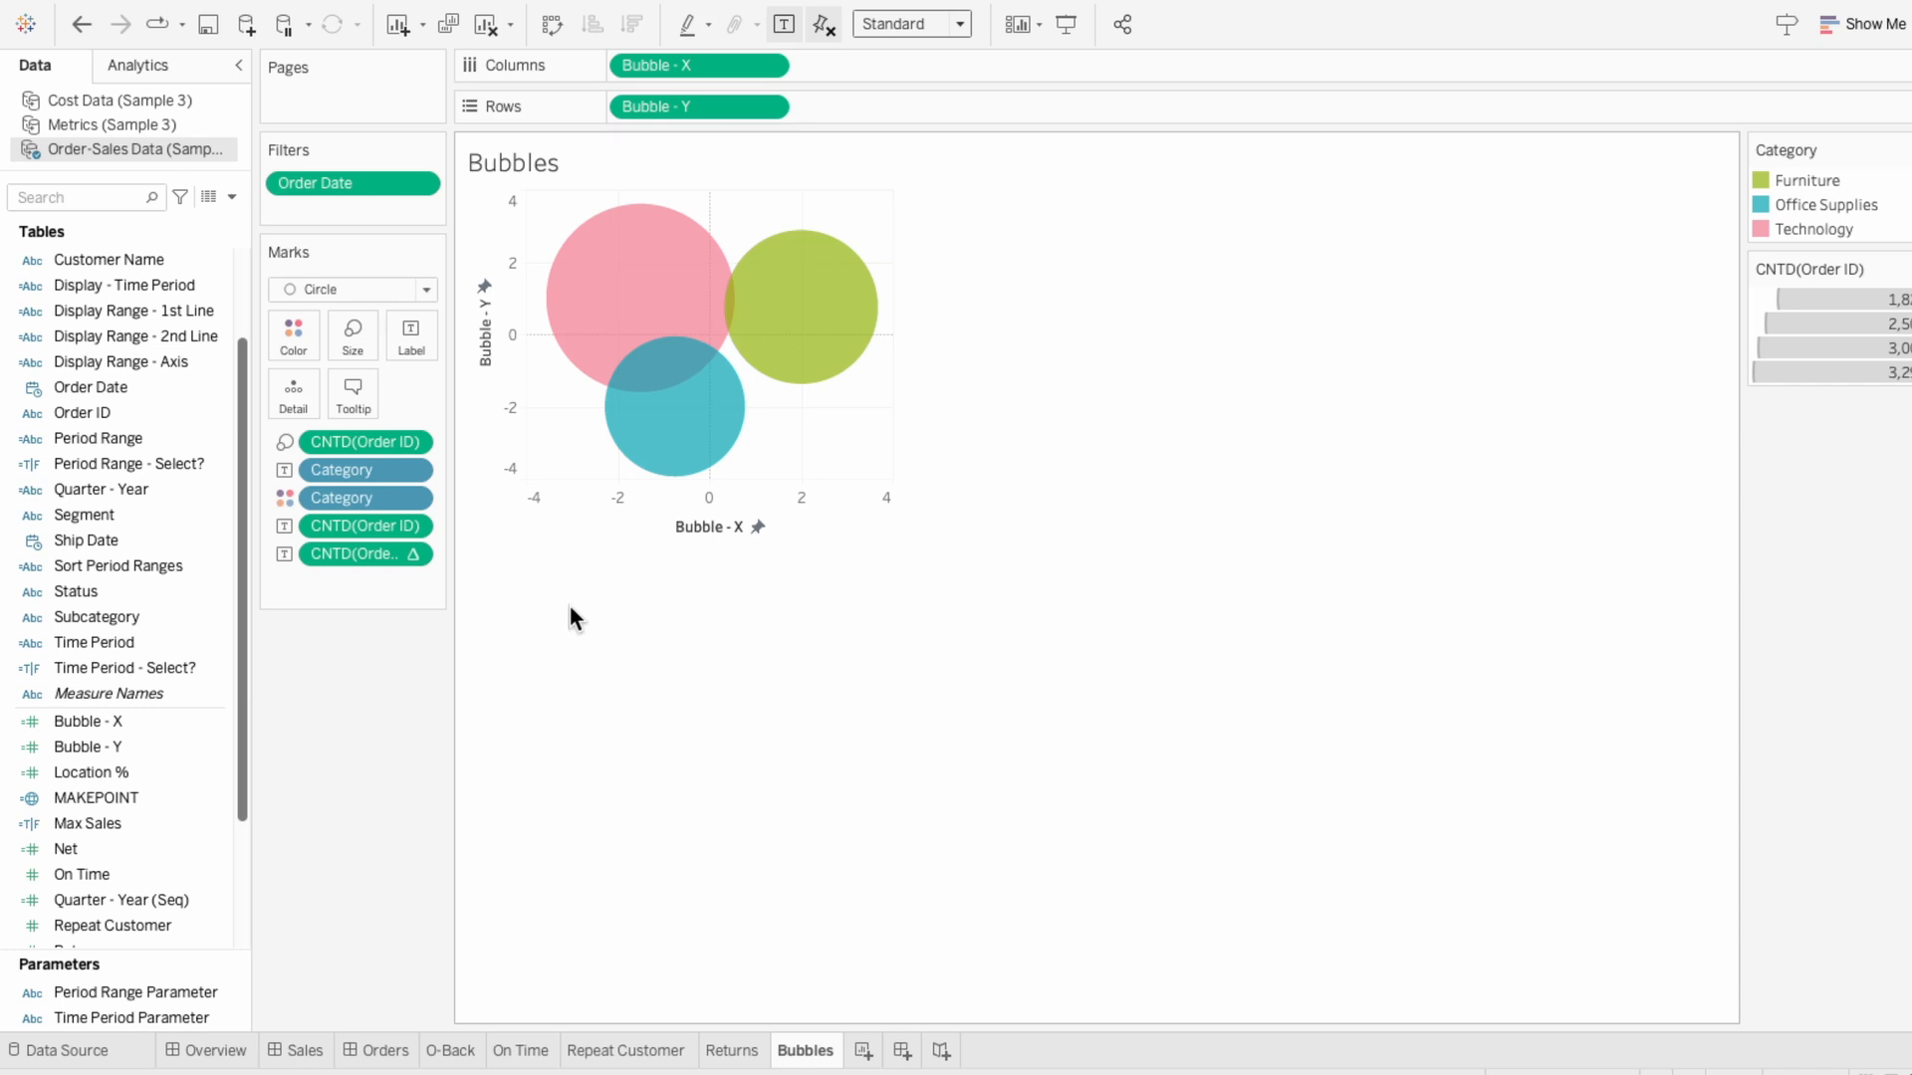
# - Allow the bubble labels to overlap other marks
pyautogui.click(428, 345)
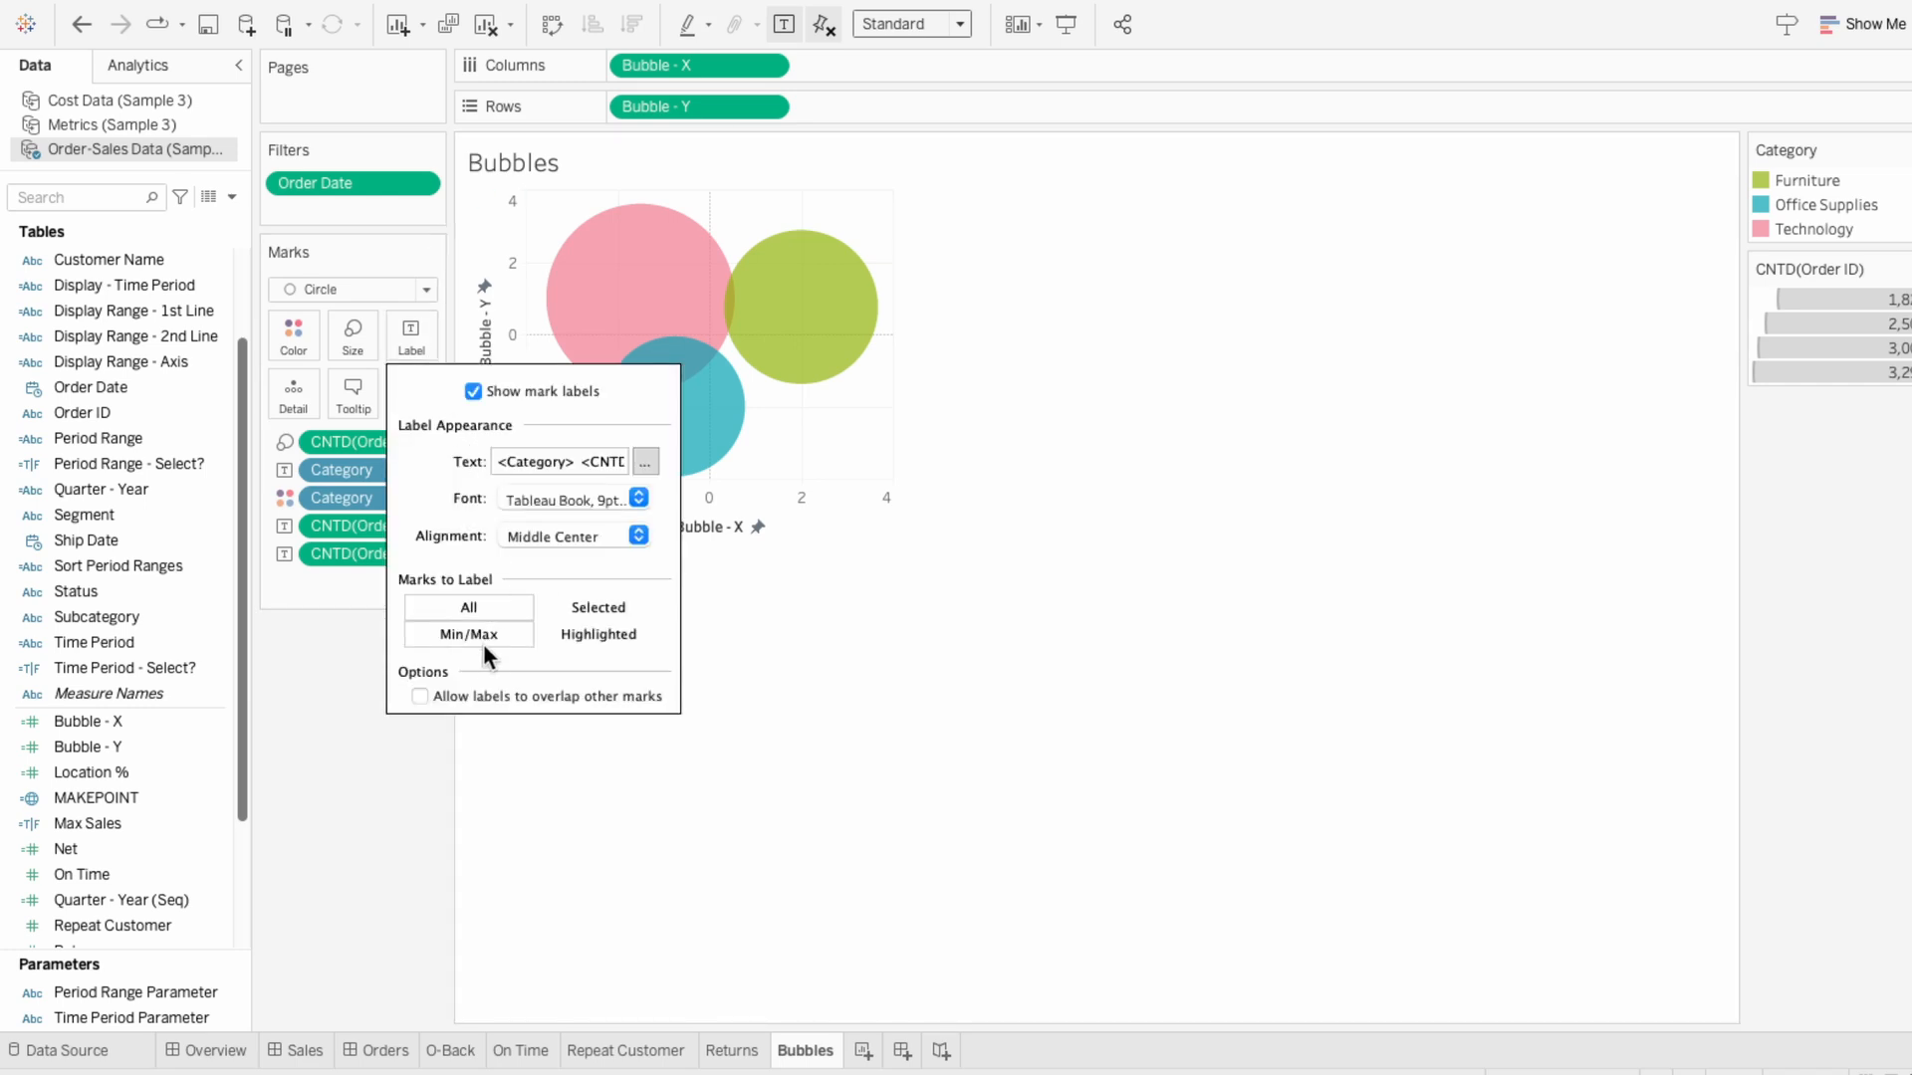
pyautogui.click(475, 695)
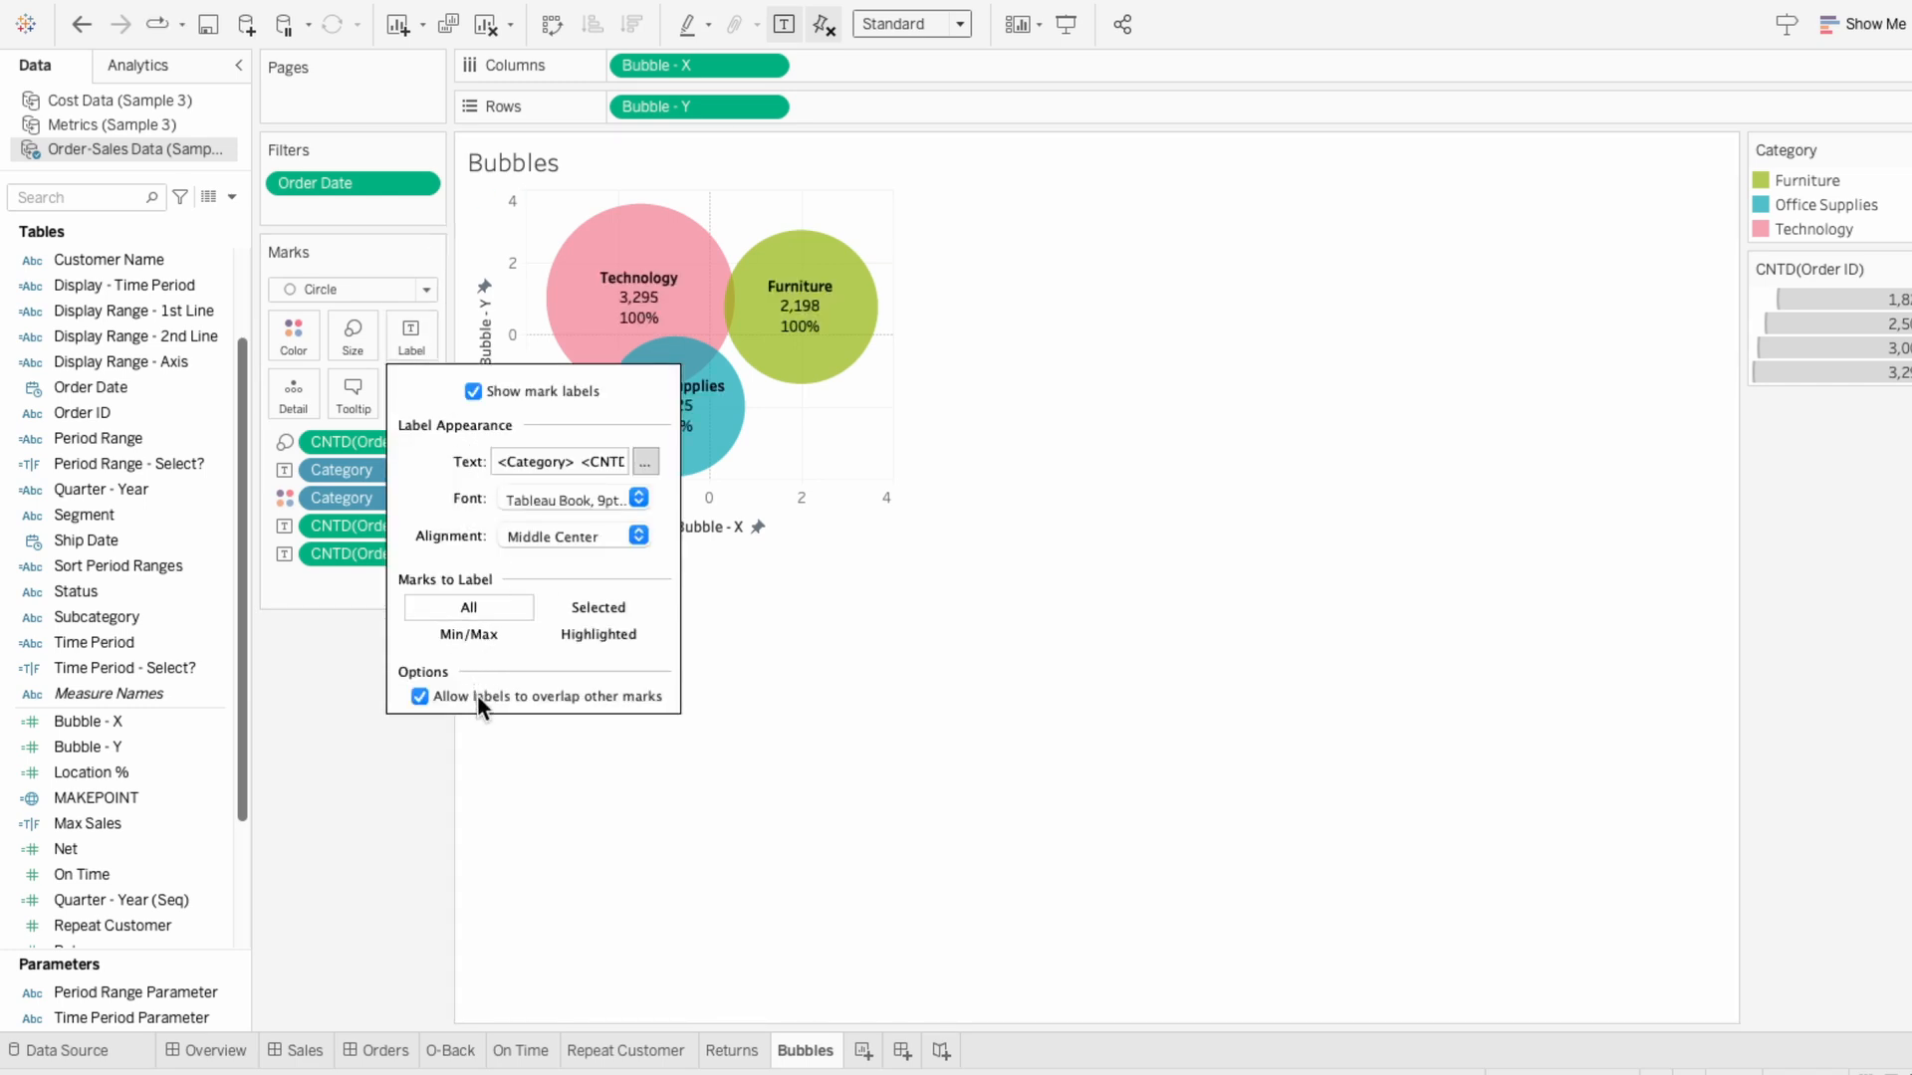
pyautogui.click(840, 749)
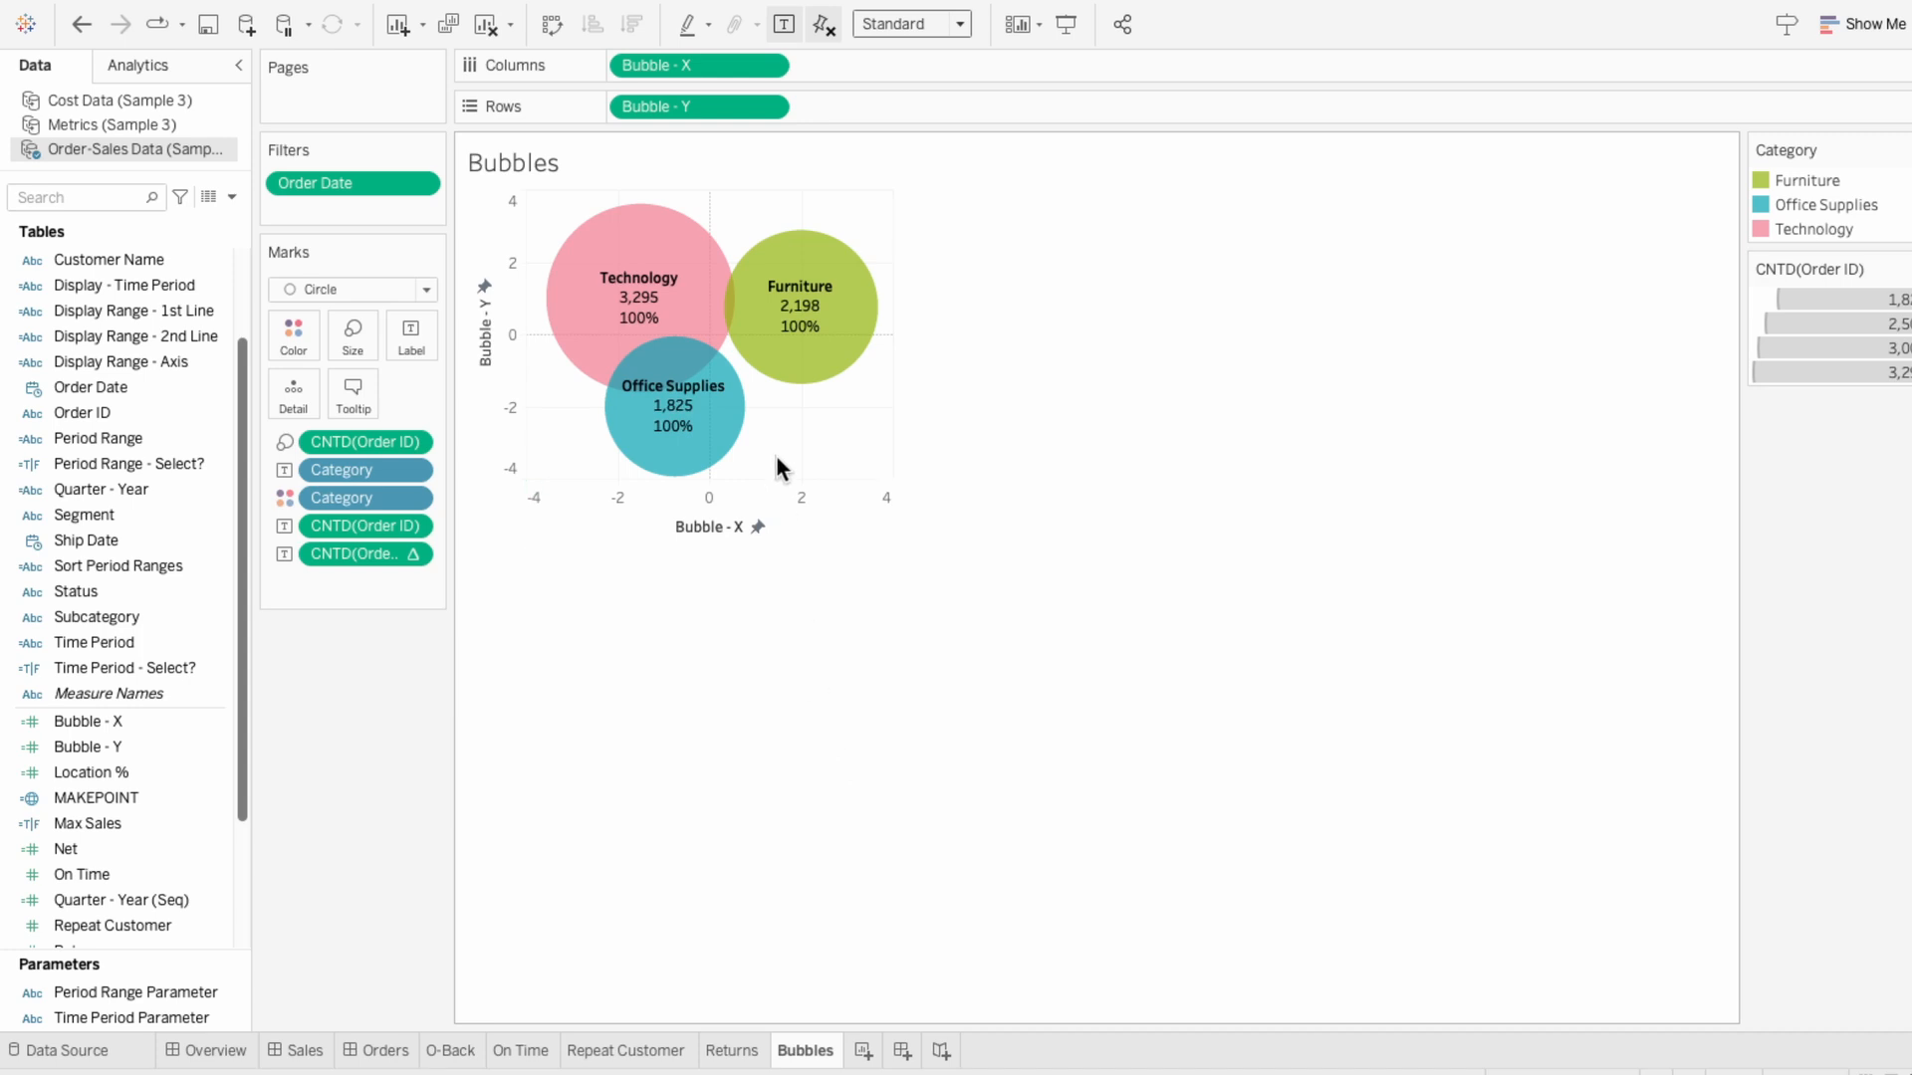
# - Edit the Bubble - X calculated field, set the Furniture value to 1.7, and save it
pyautogui.moveTo(772, 376)
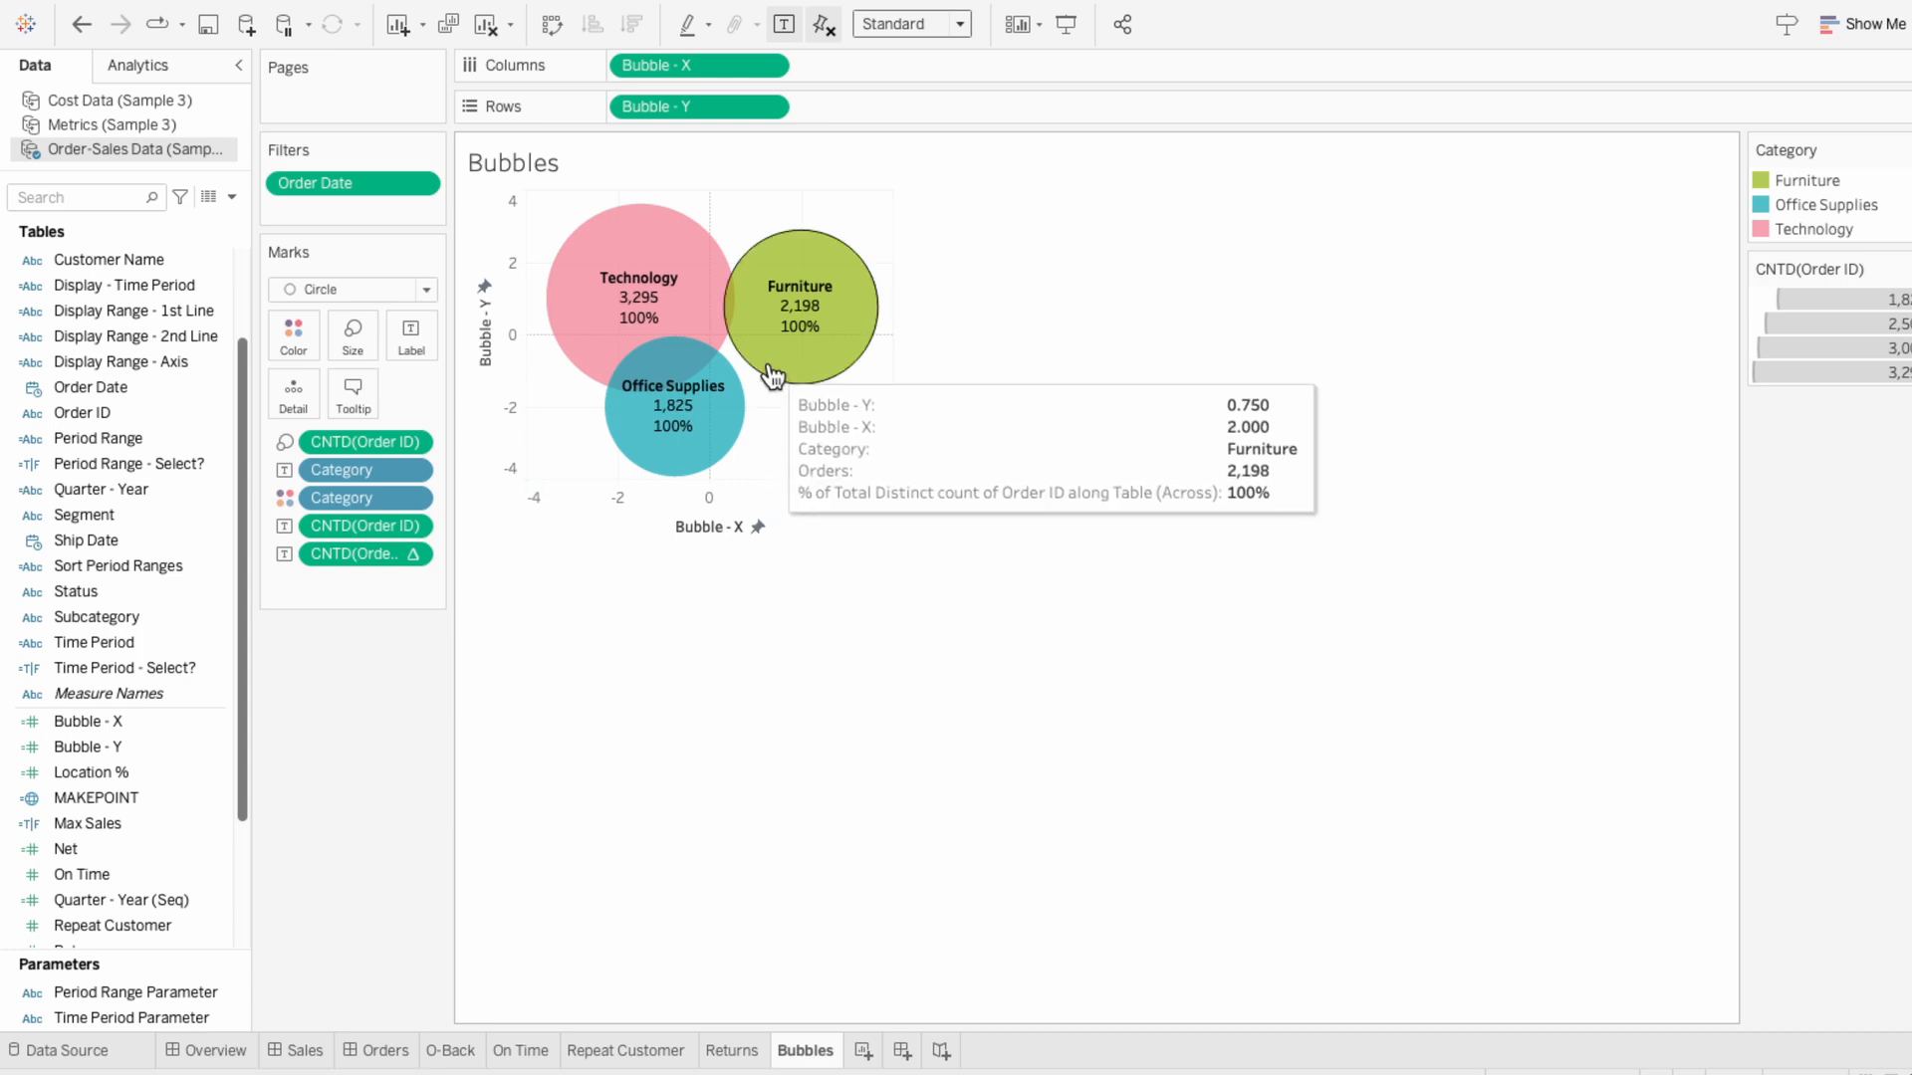
pyautogui.rightClick(157, 723)
pyautogui.click(266, 328)
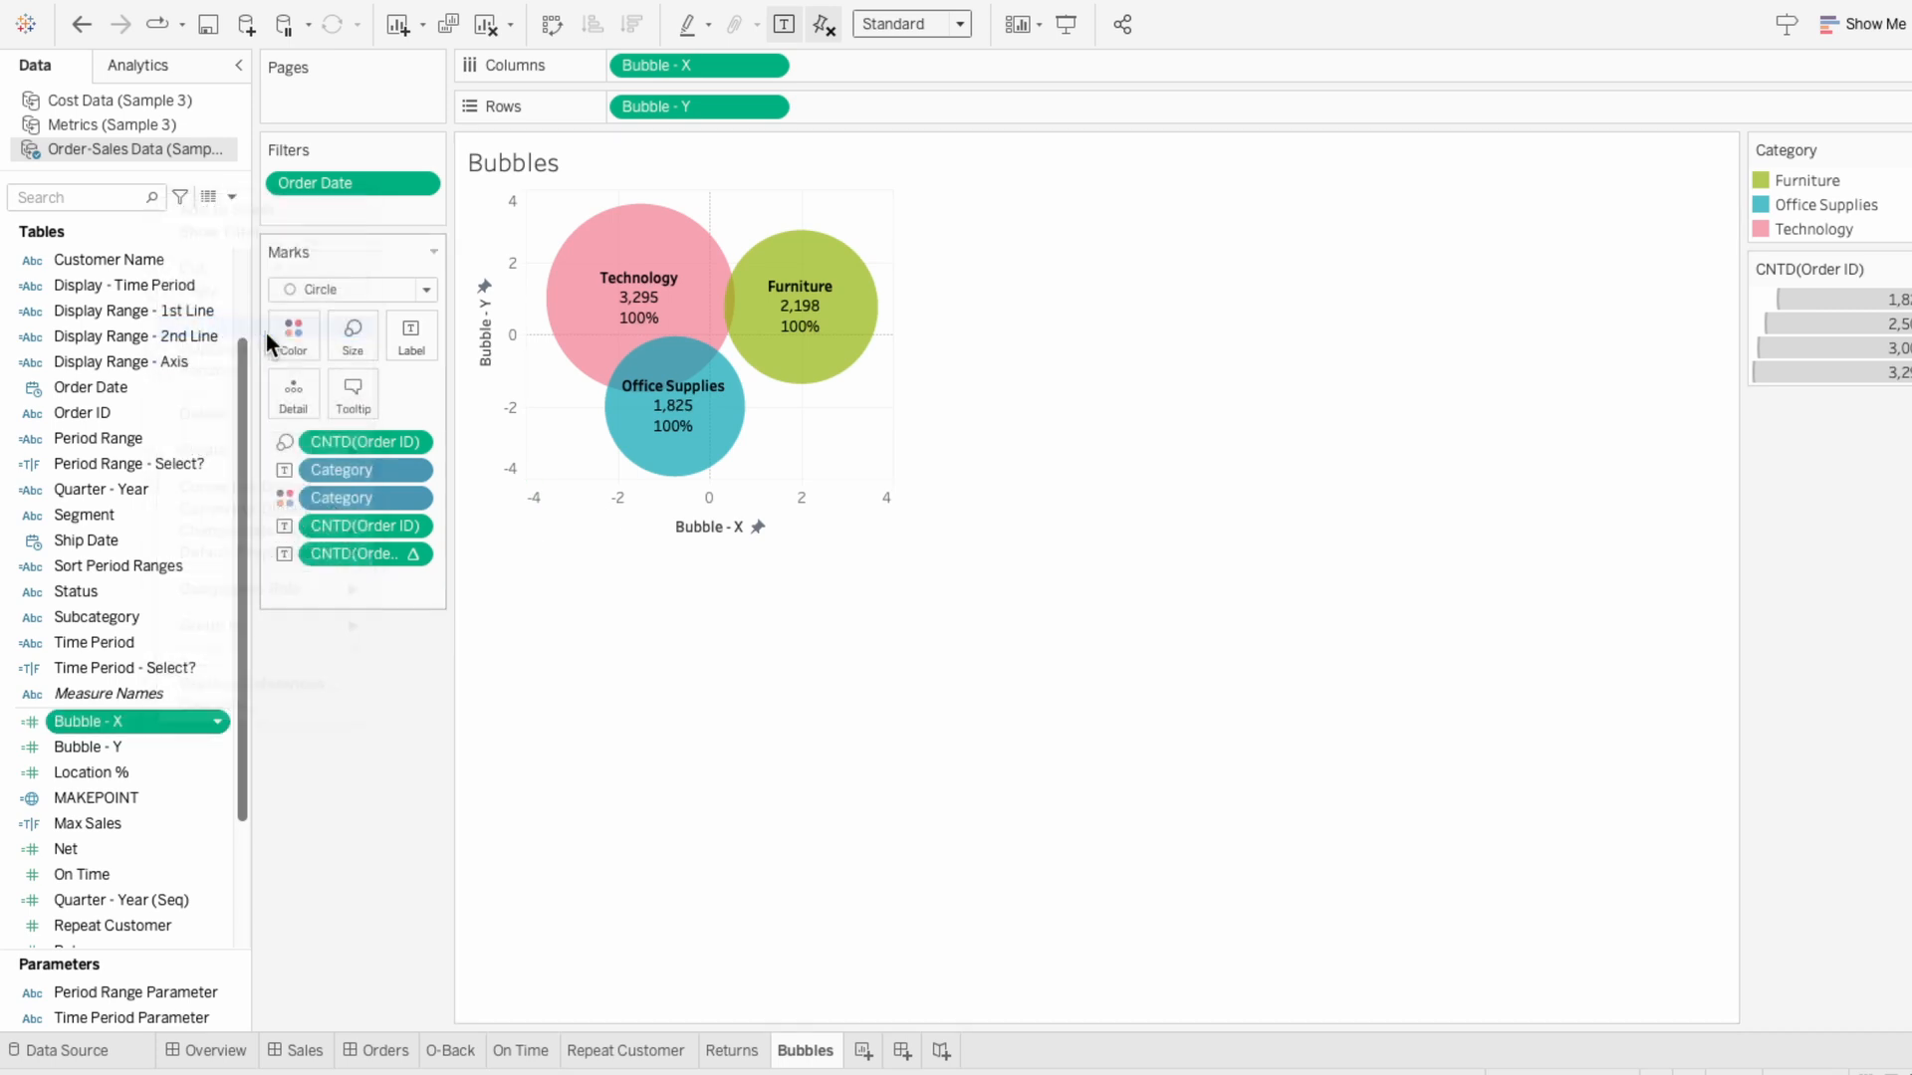
pyautogui.click(745, 554)
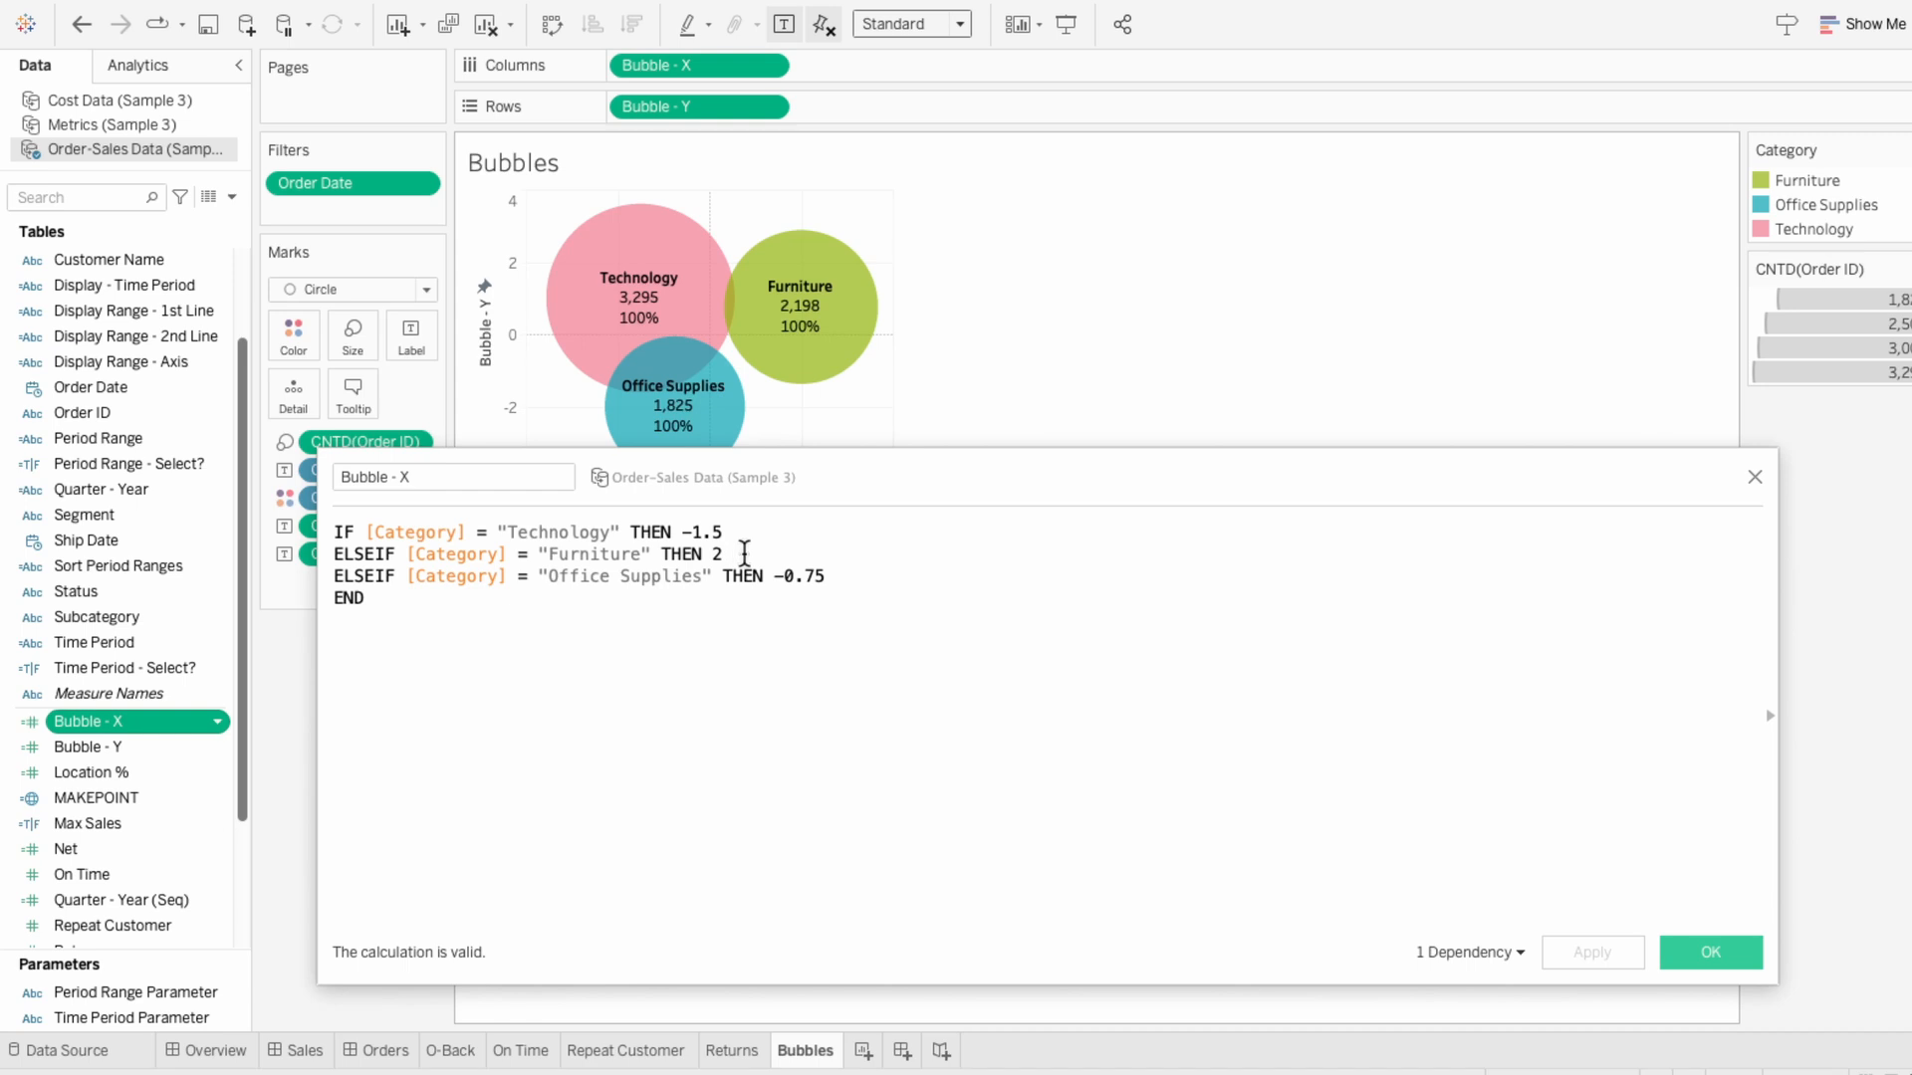
pyautogui.press('BackSpace')
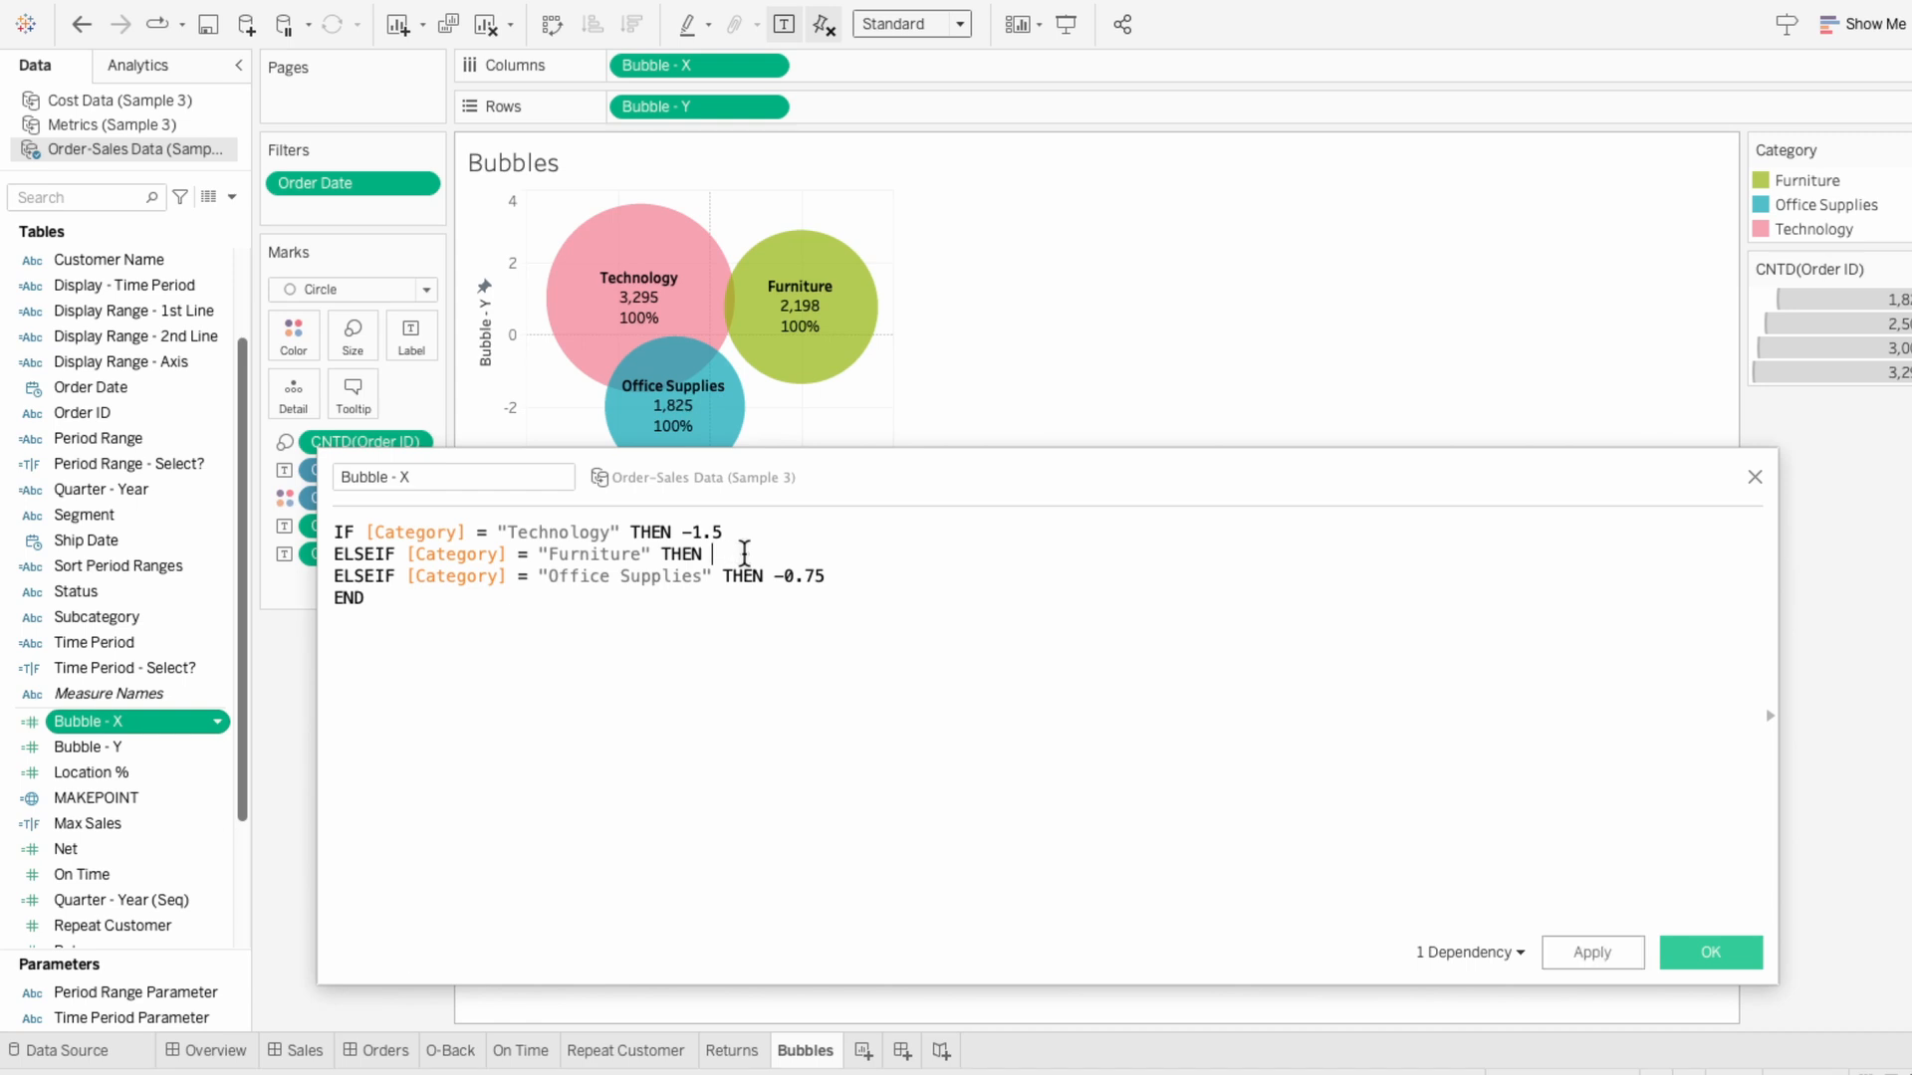
pyautogui.write('1.7')
pyautogui.click(1586, 953)
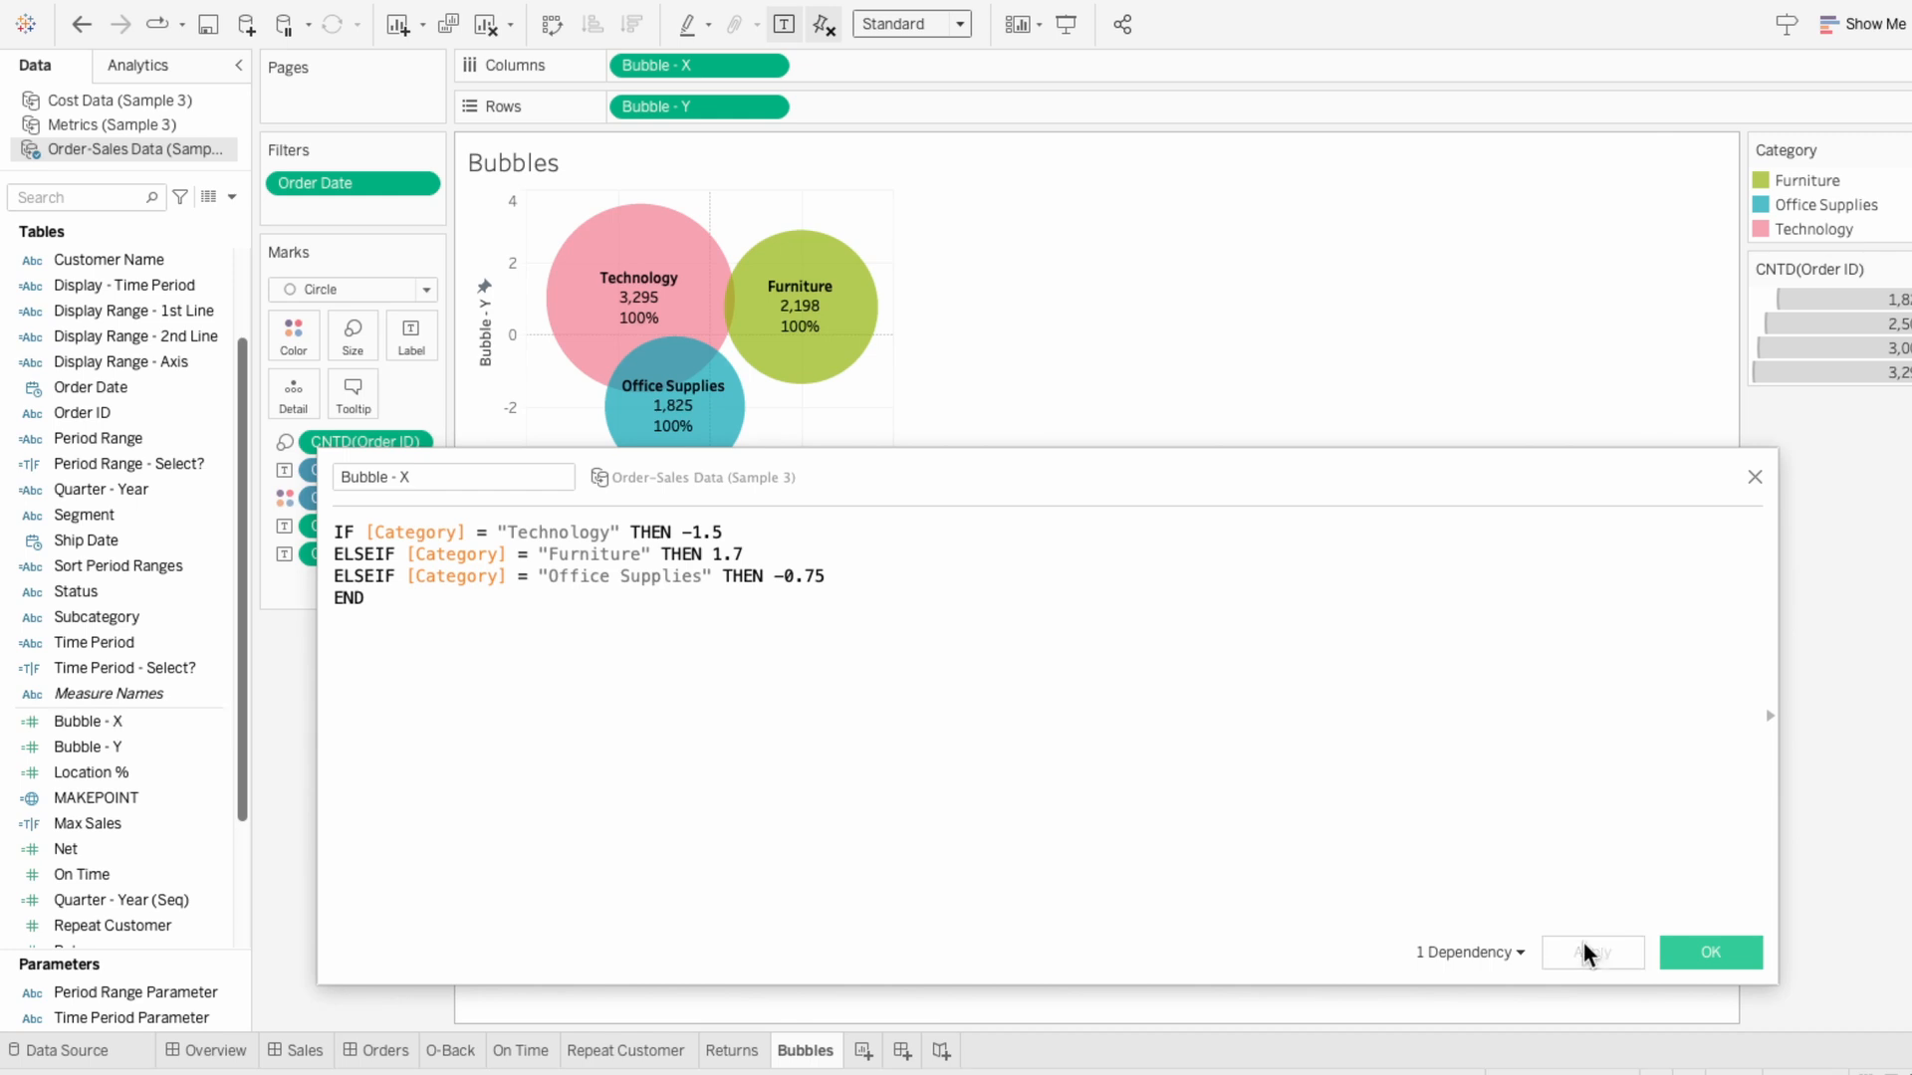
pyautogui.click(1707, 952)
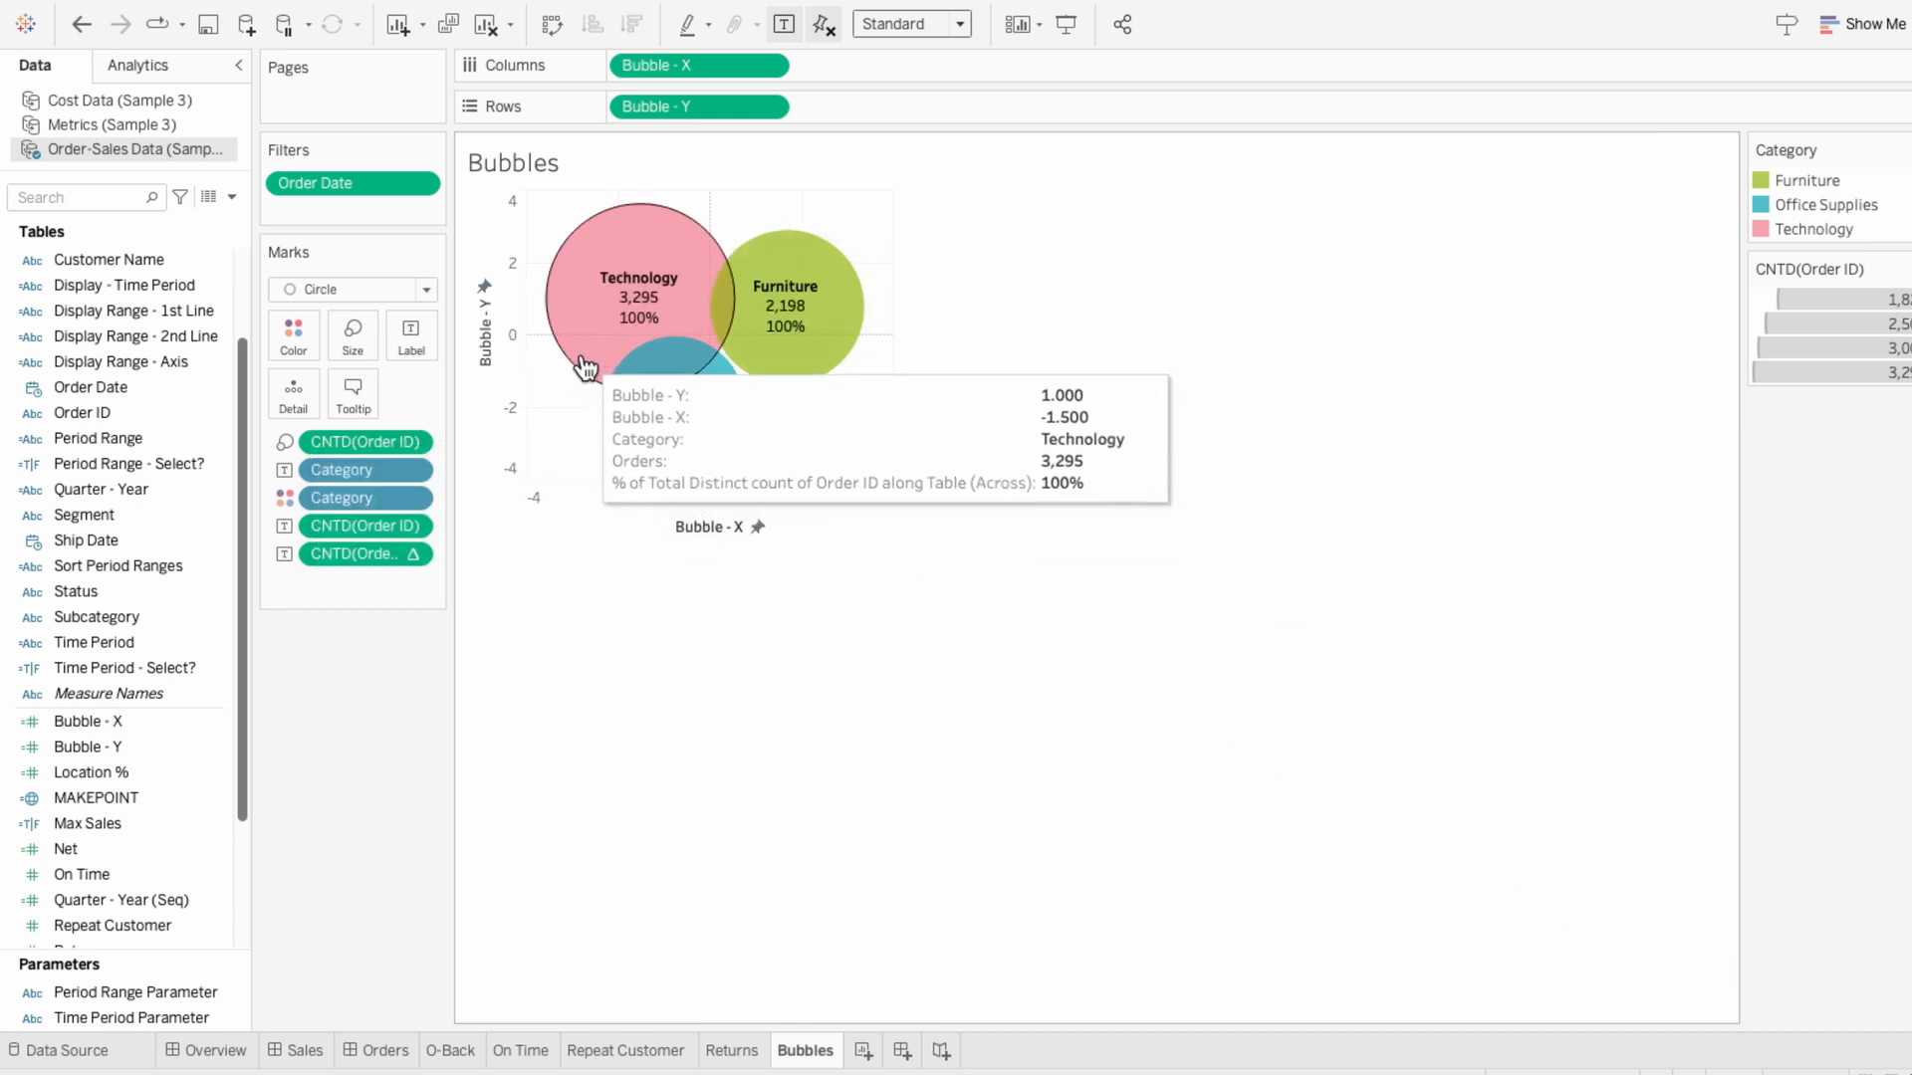
# - Edit the Bubble - Y calculated field, apply 1.1 as the Technology value, raise it to 1.2, and save the field
pyautogui.rightClick(171, 746)
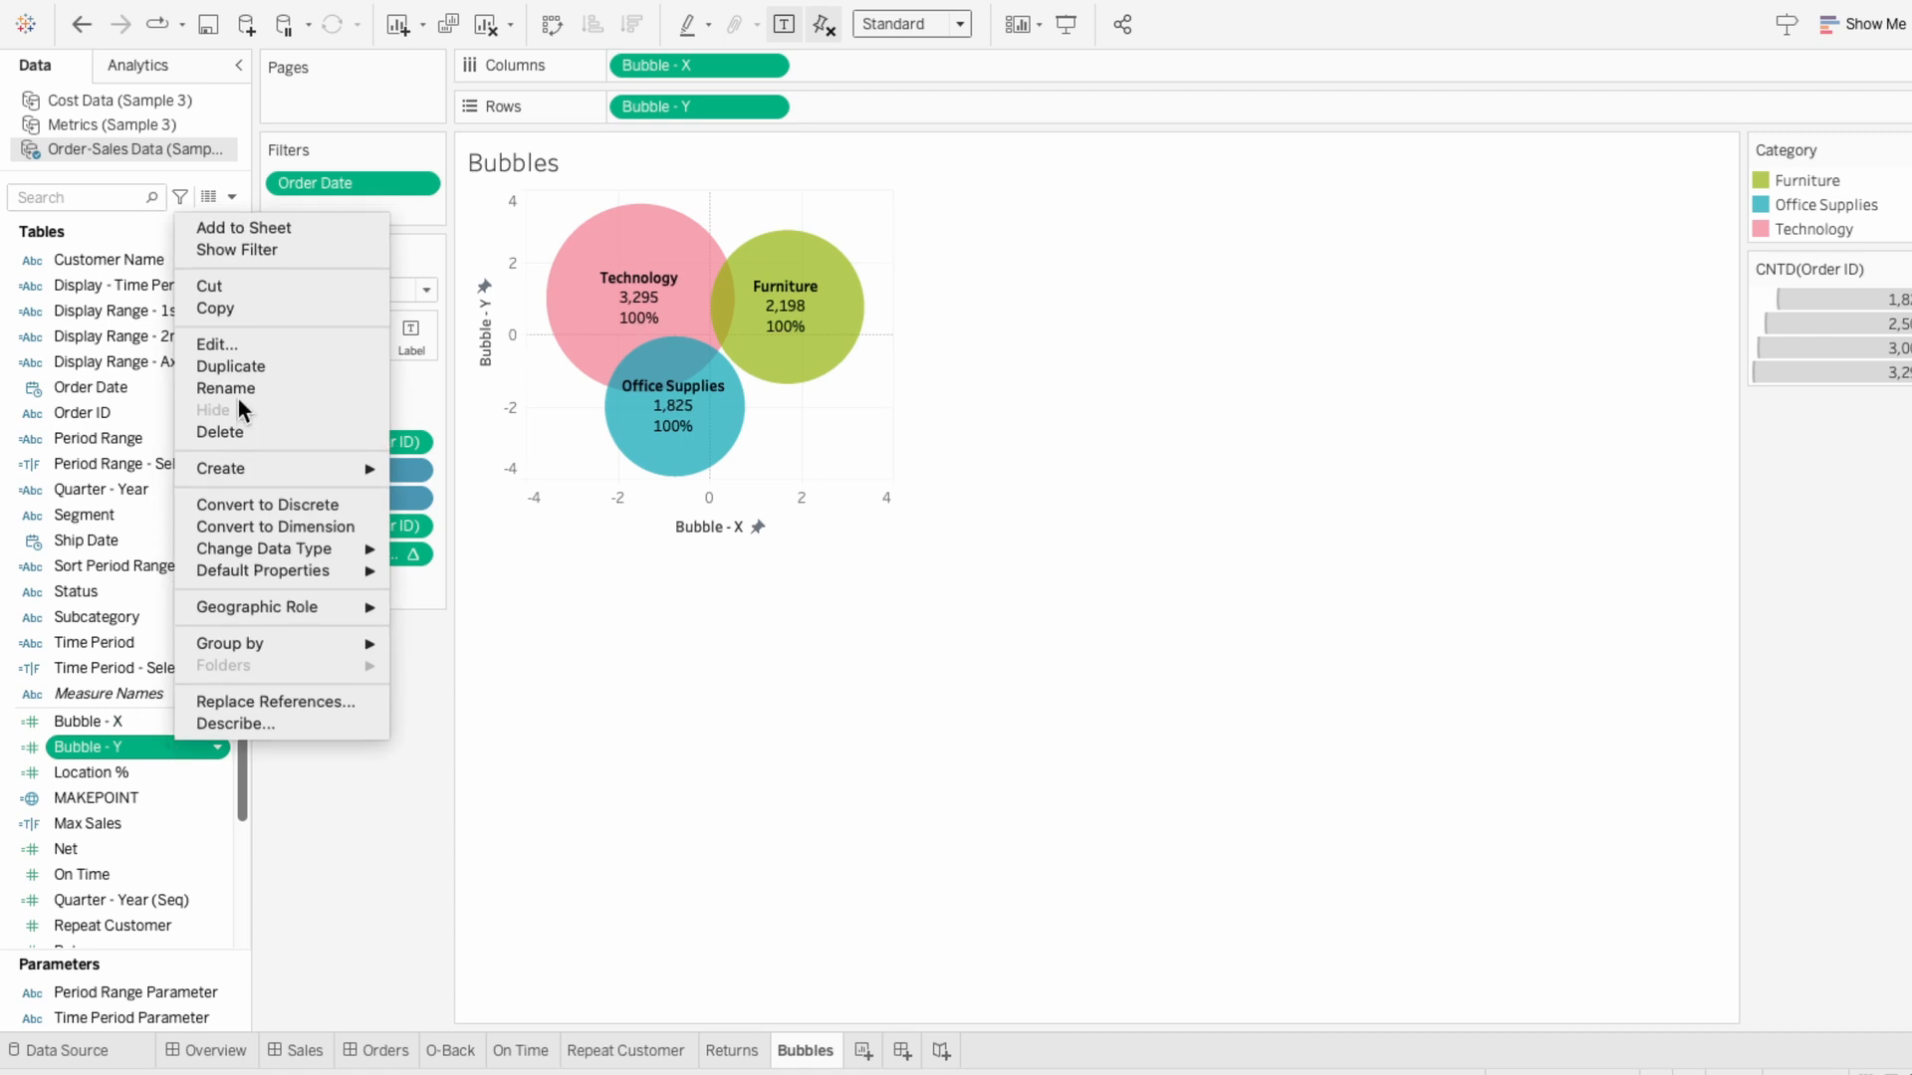
pyautogui.click(247, 345)
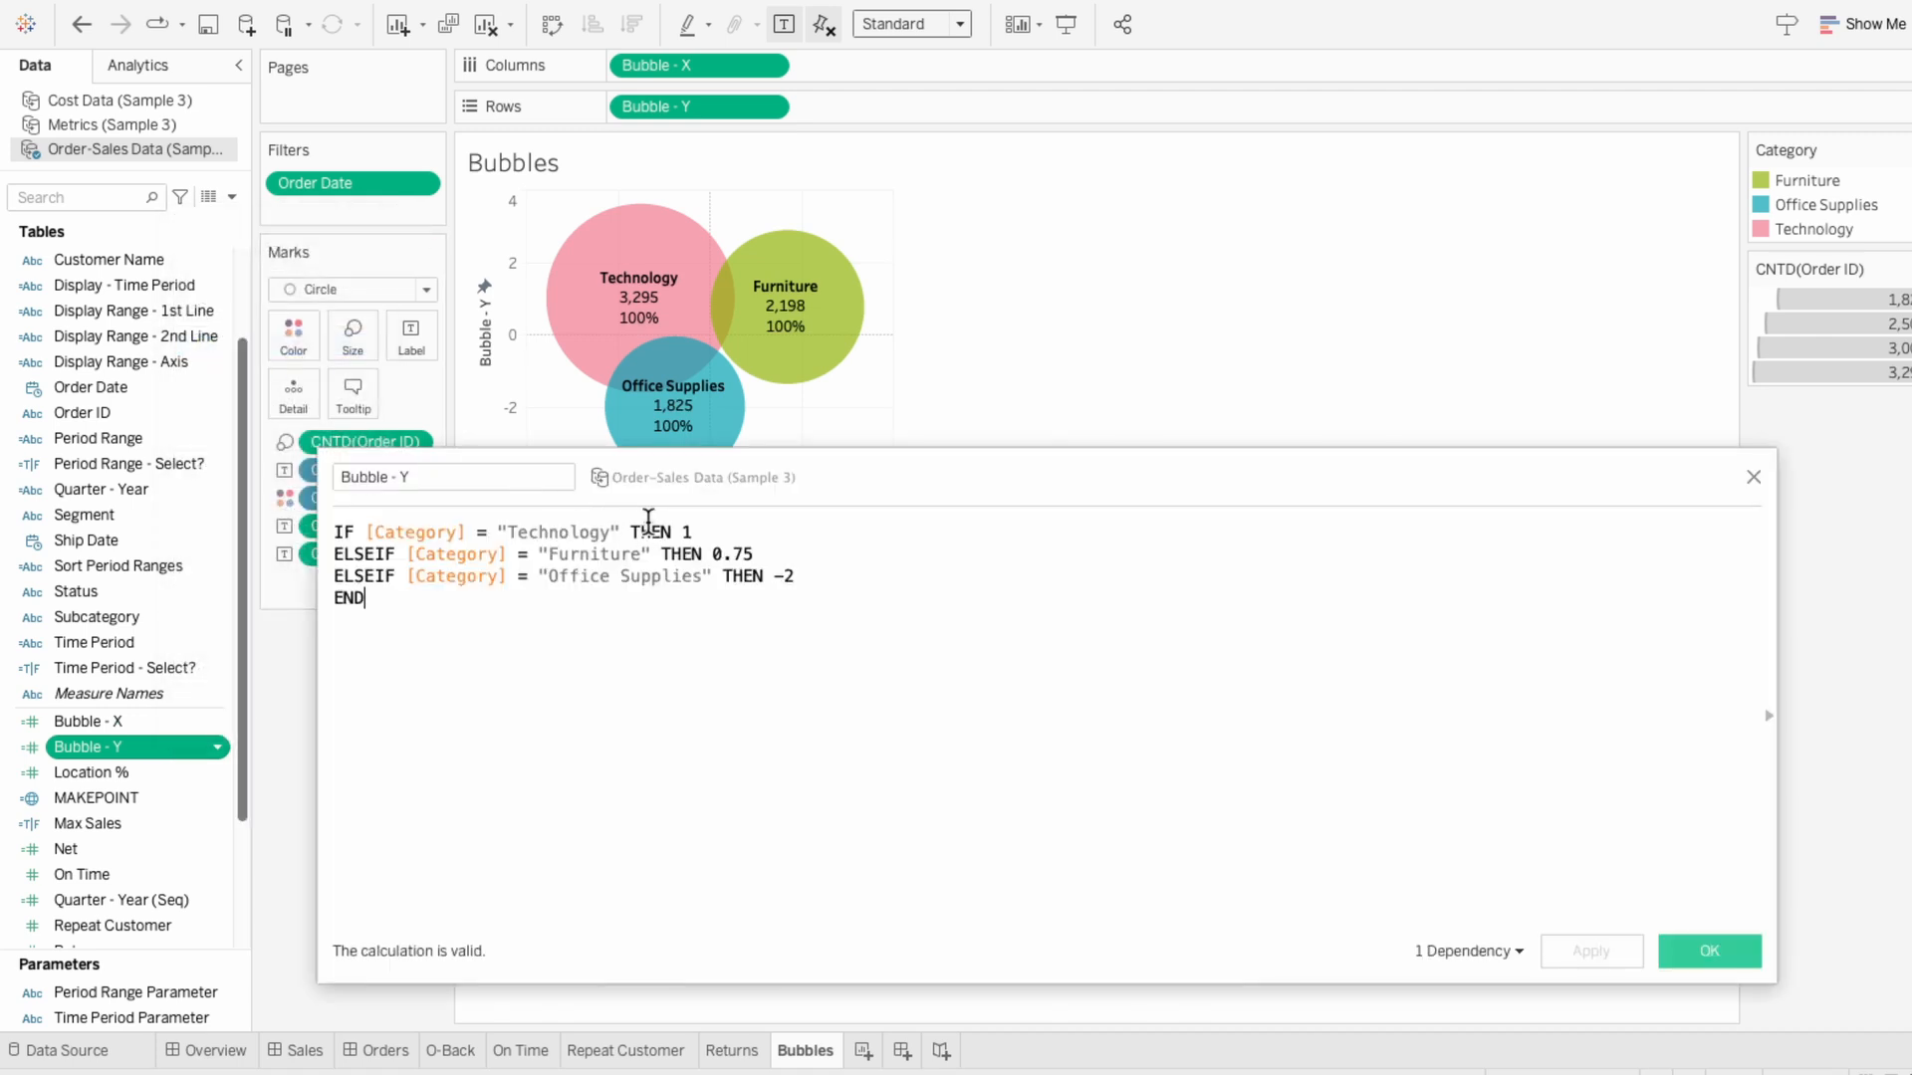
pyautogui.doubleClick(687, 531)
pyautogui.write('1.1')
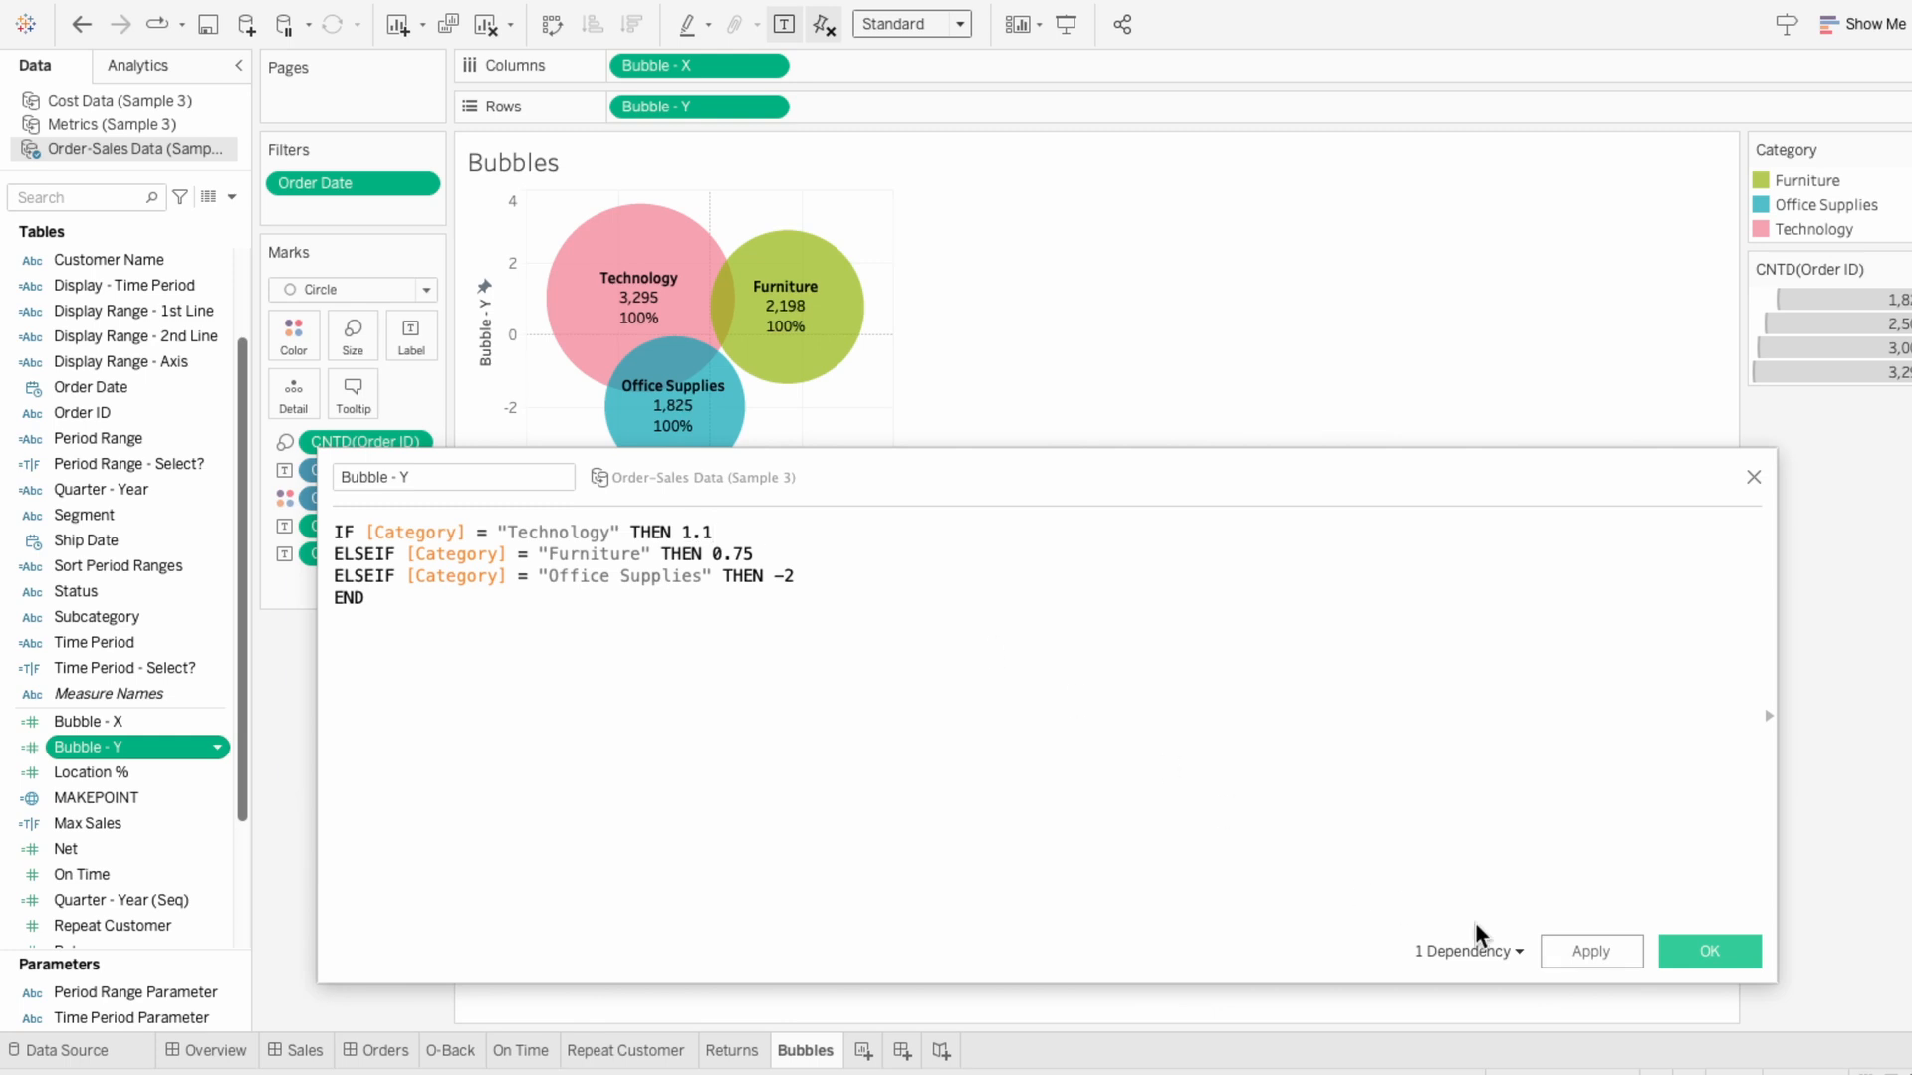
pyautogui.click(1591, 950)
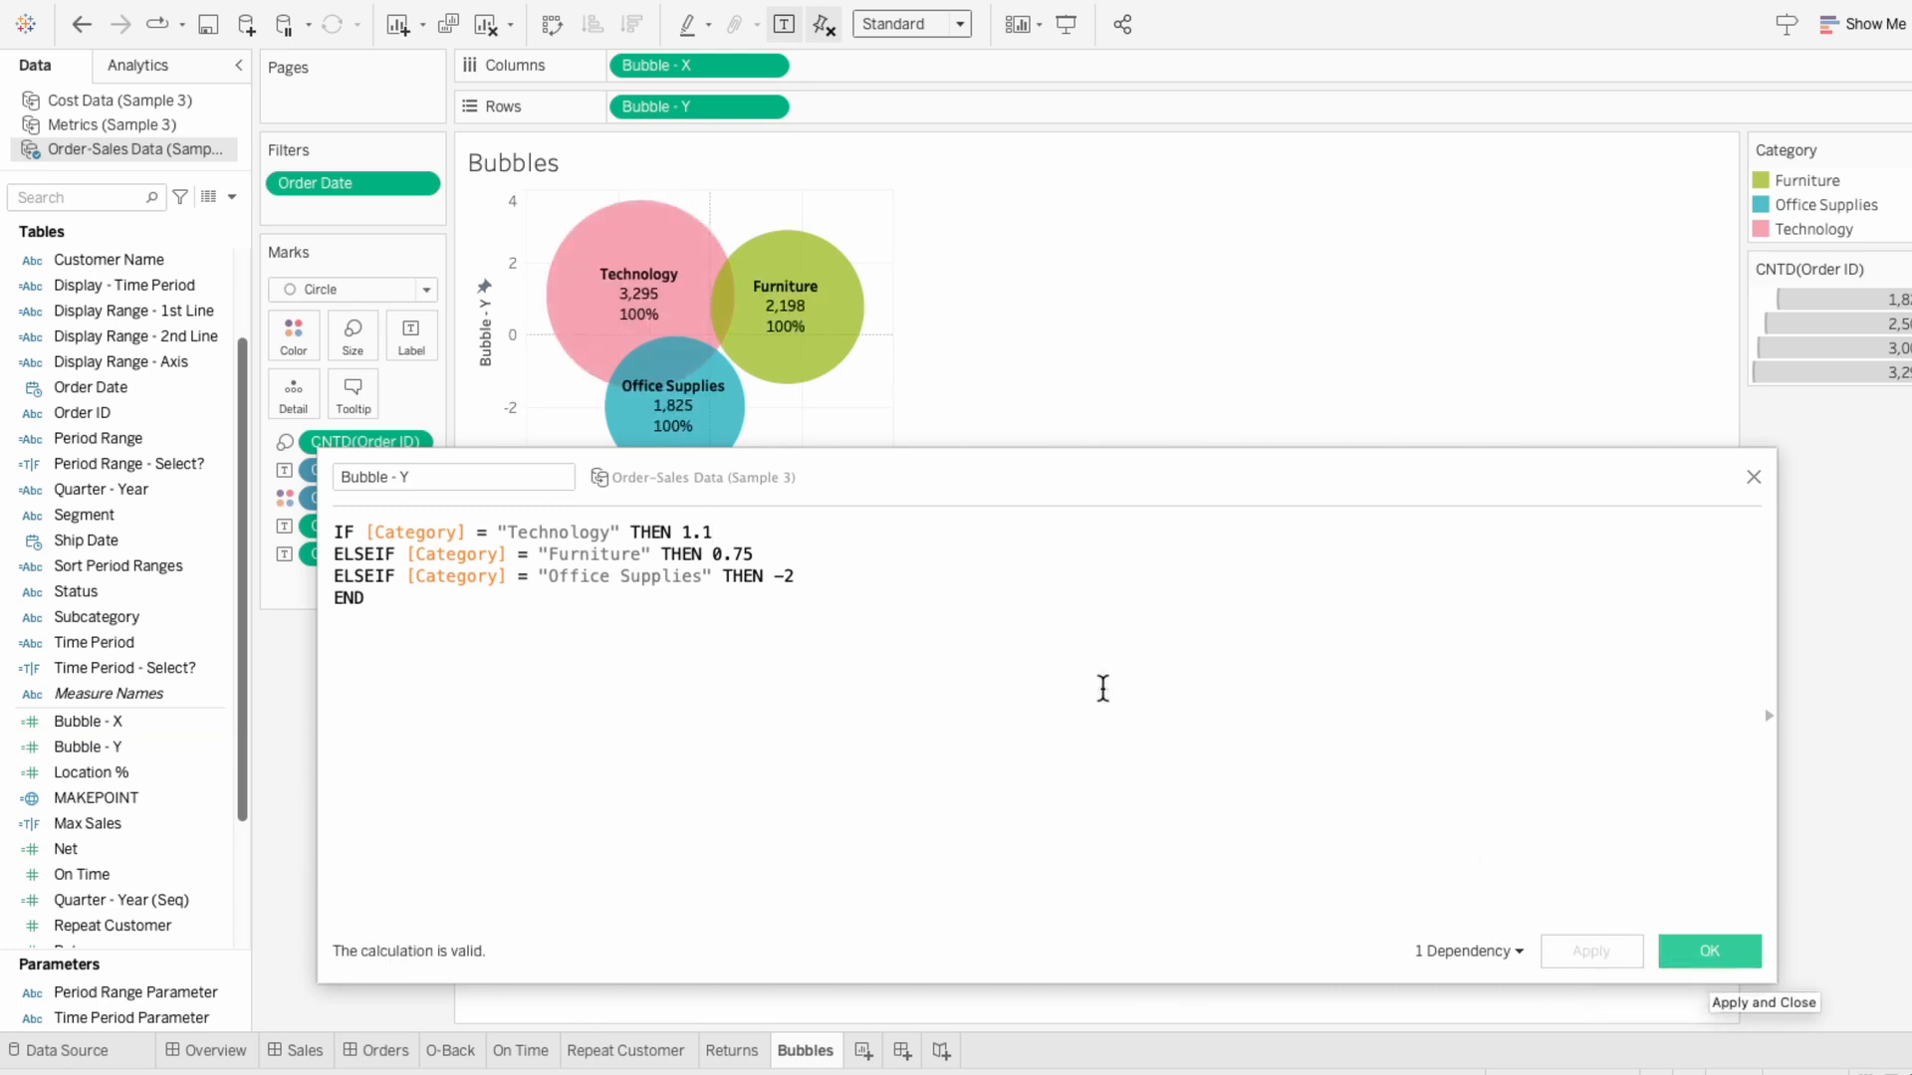
pyautogui.press('BackSpace')
pyautogui.write('2')
pyautogui.click(1598, 956)
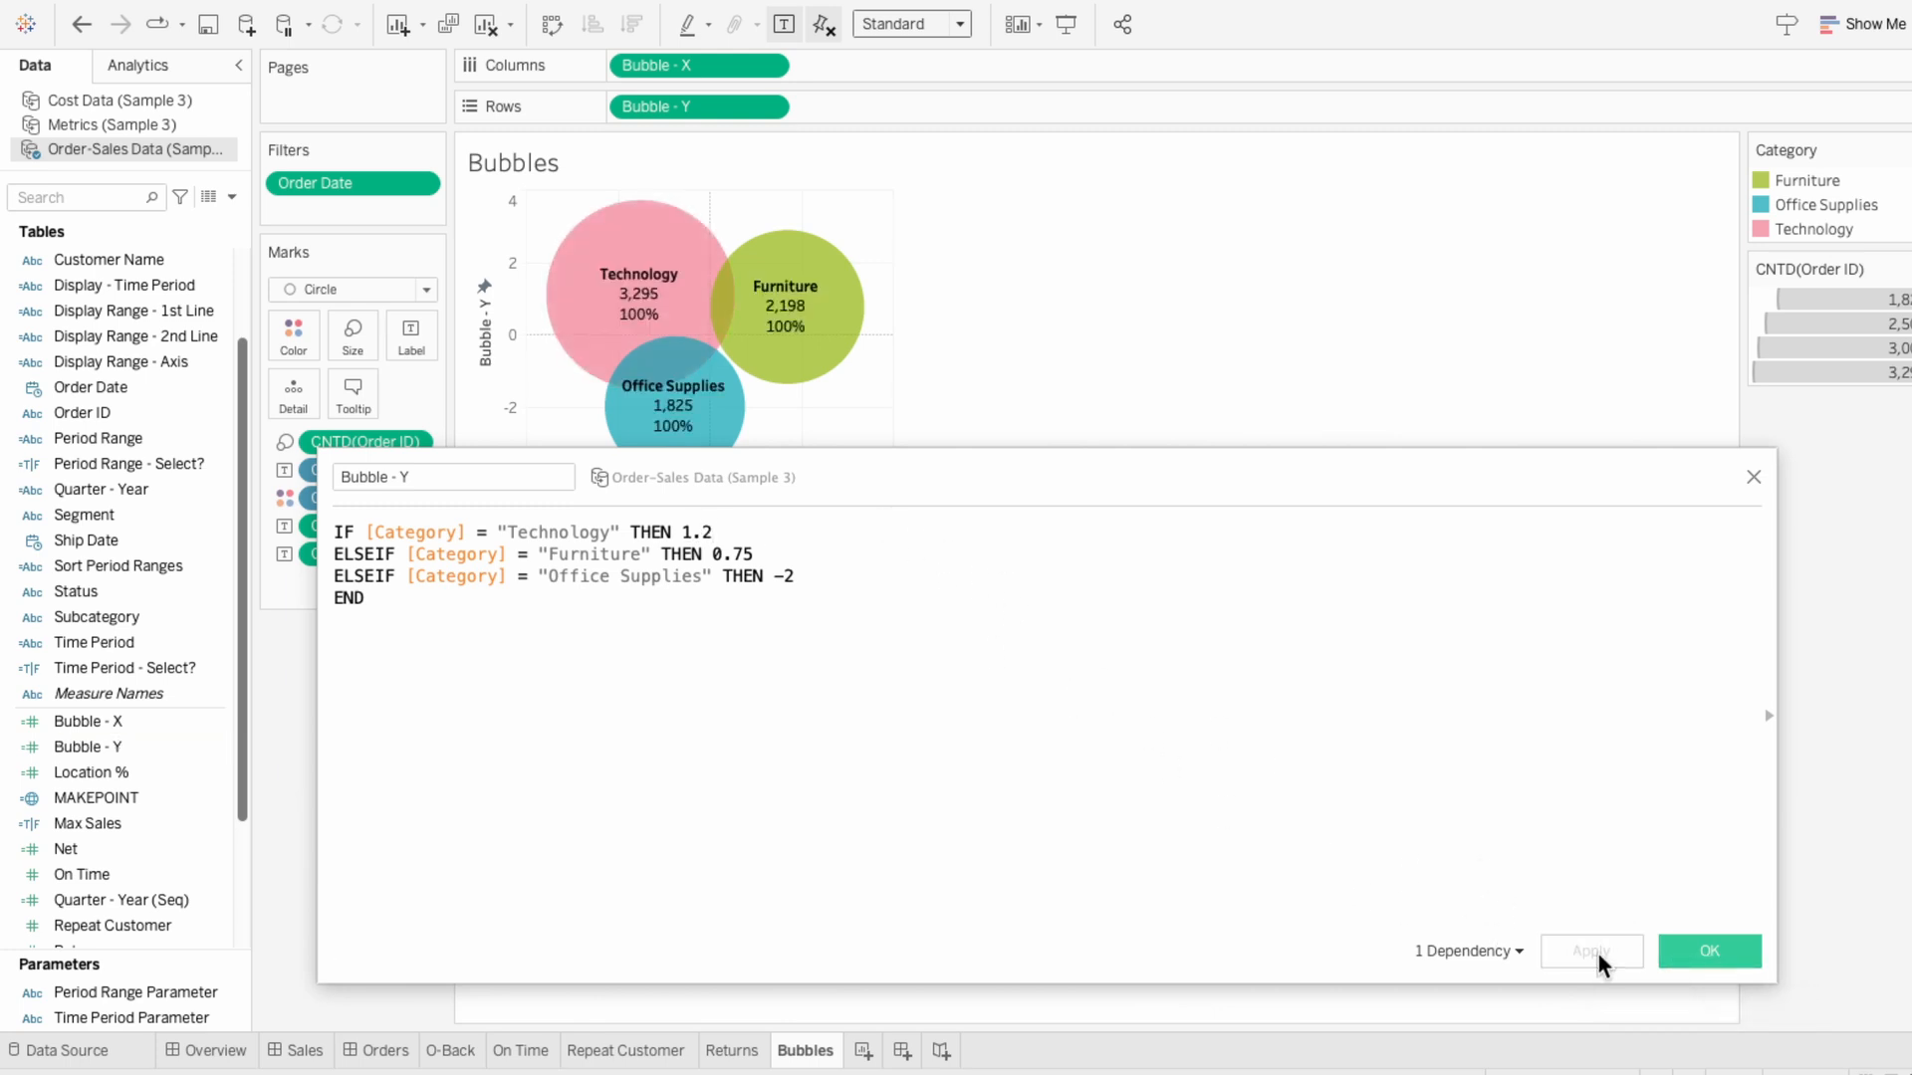
pyautogui.click(1692, 947)
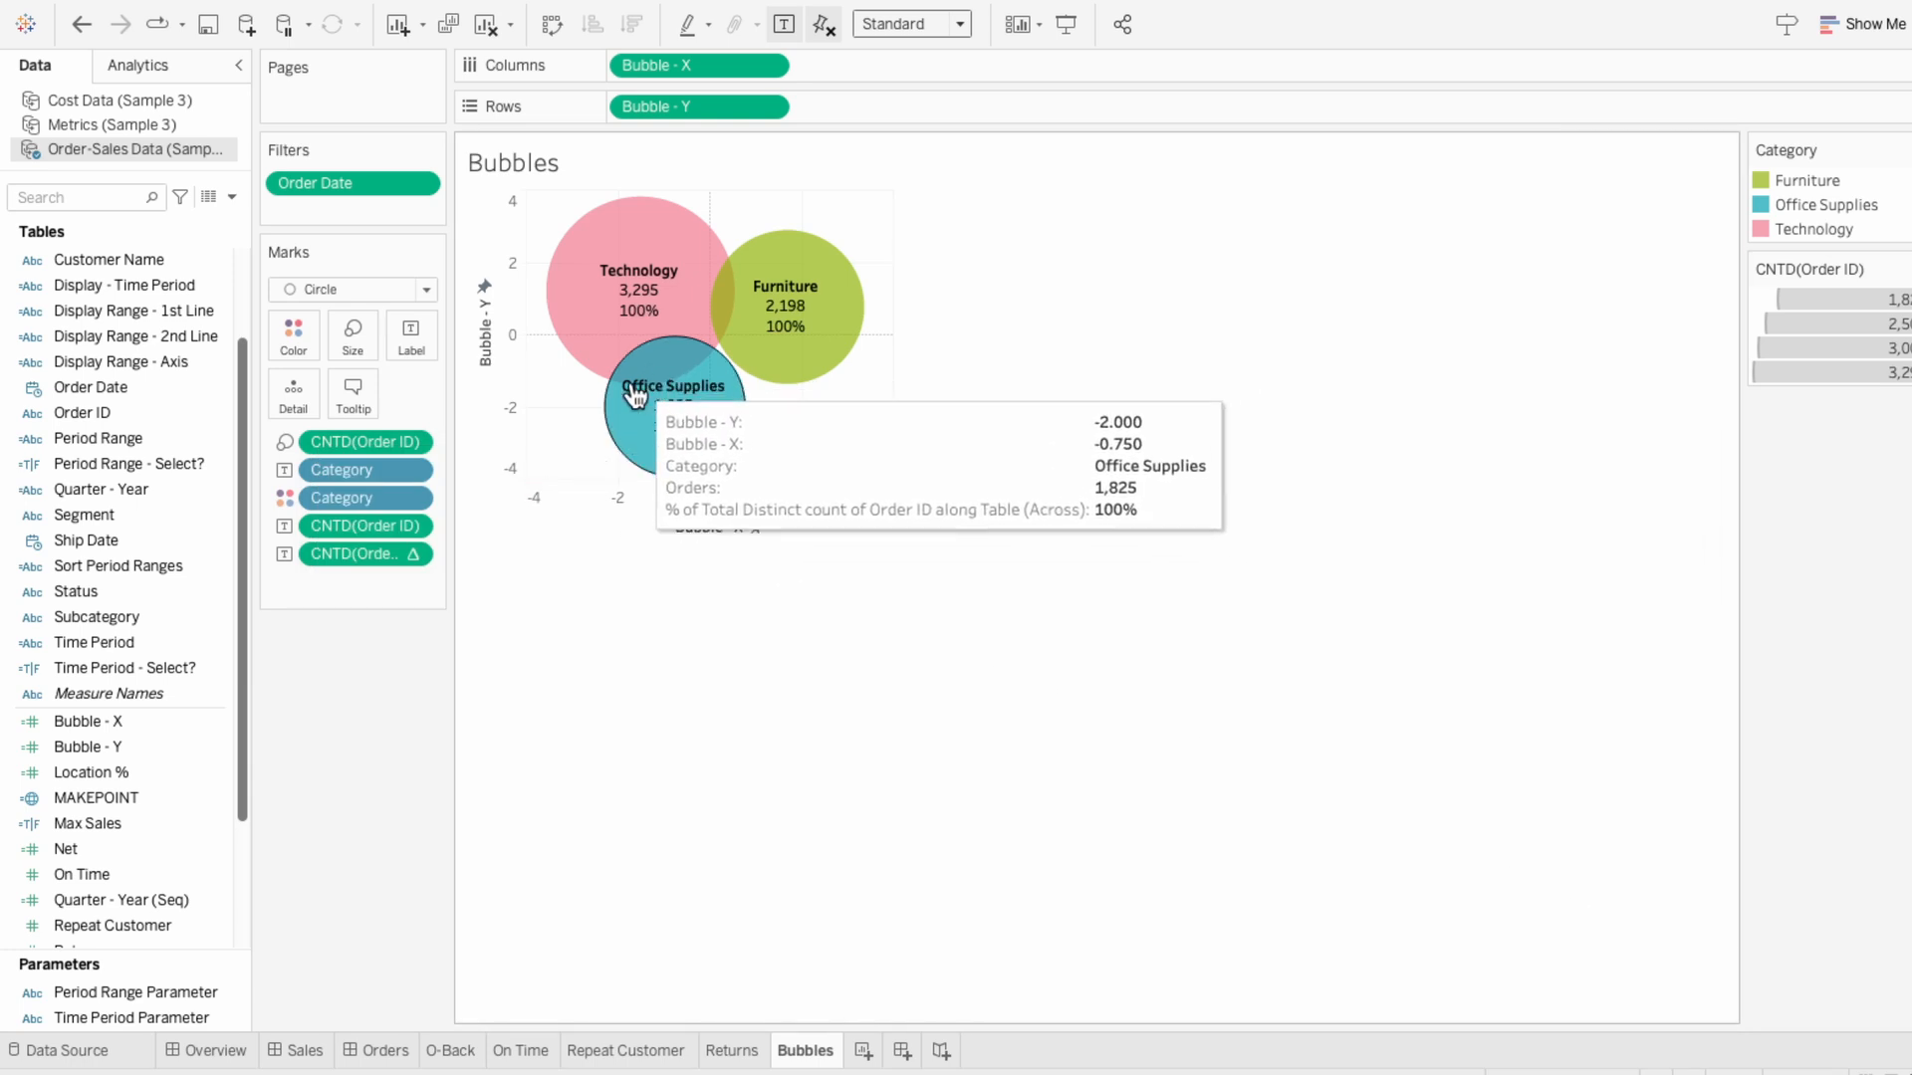
# - Set the opacity of the bubble colors to 100%
pyautogui.click(301, 338)
pyautogui.moveTo(372, 476); pyautogui.dragTo(436, 478)
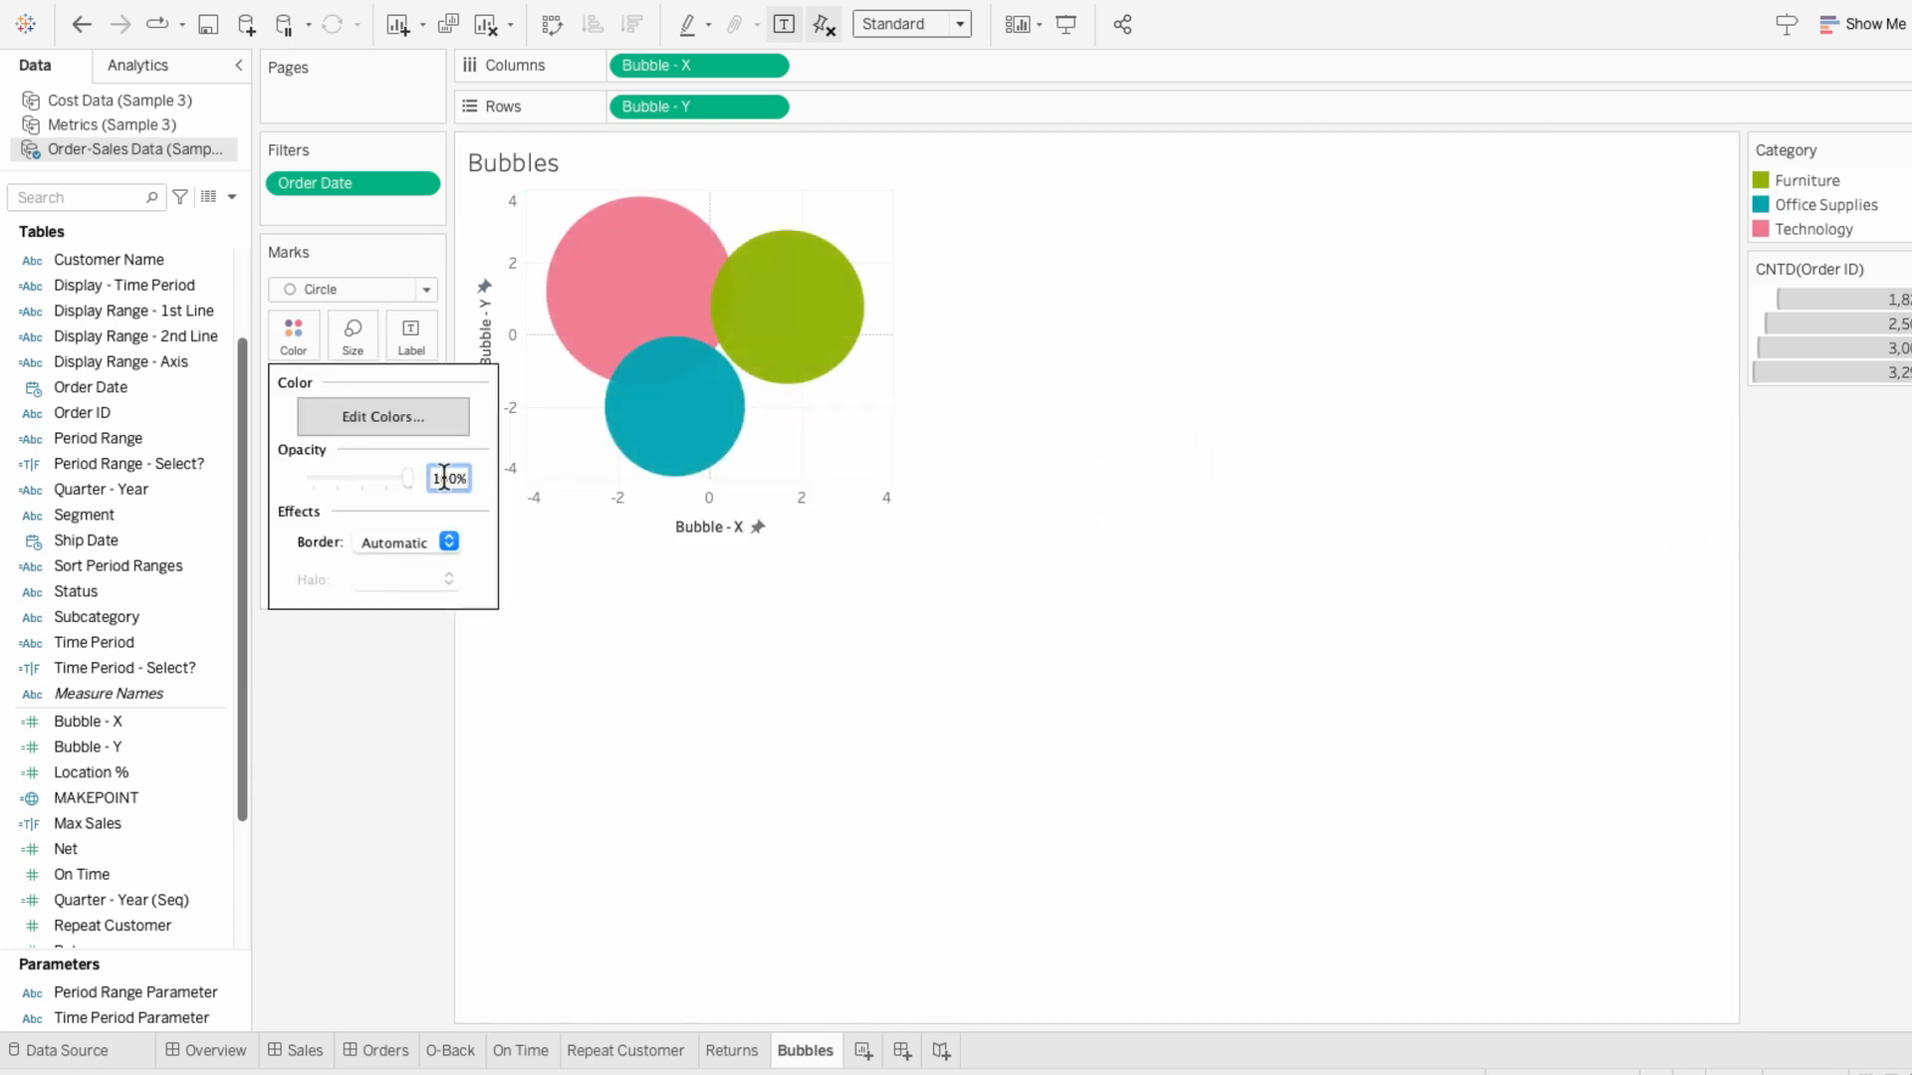
pyautogui.click(637, 657)
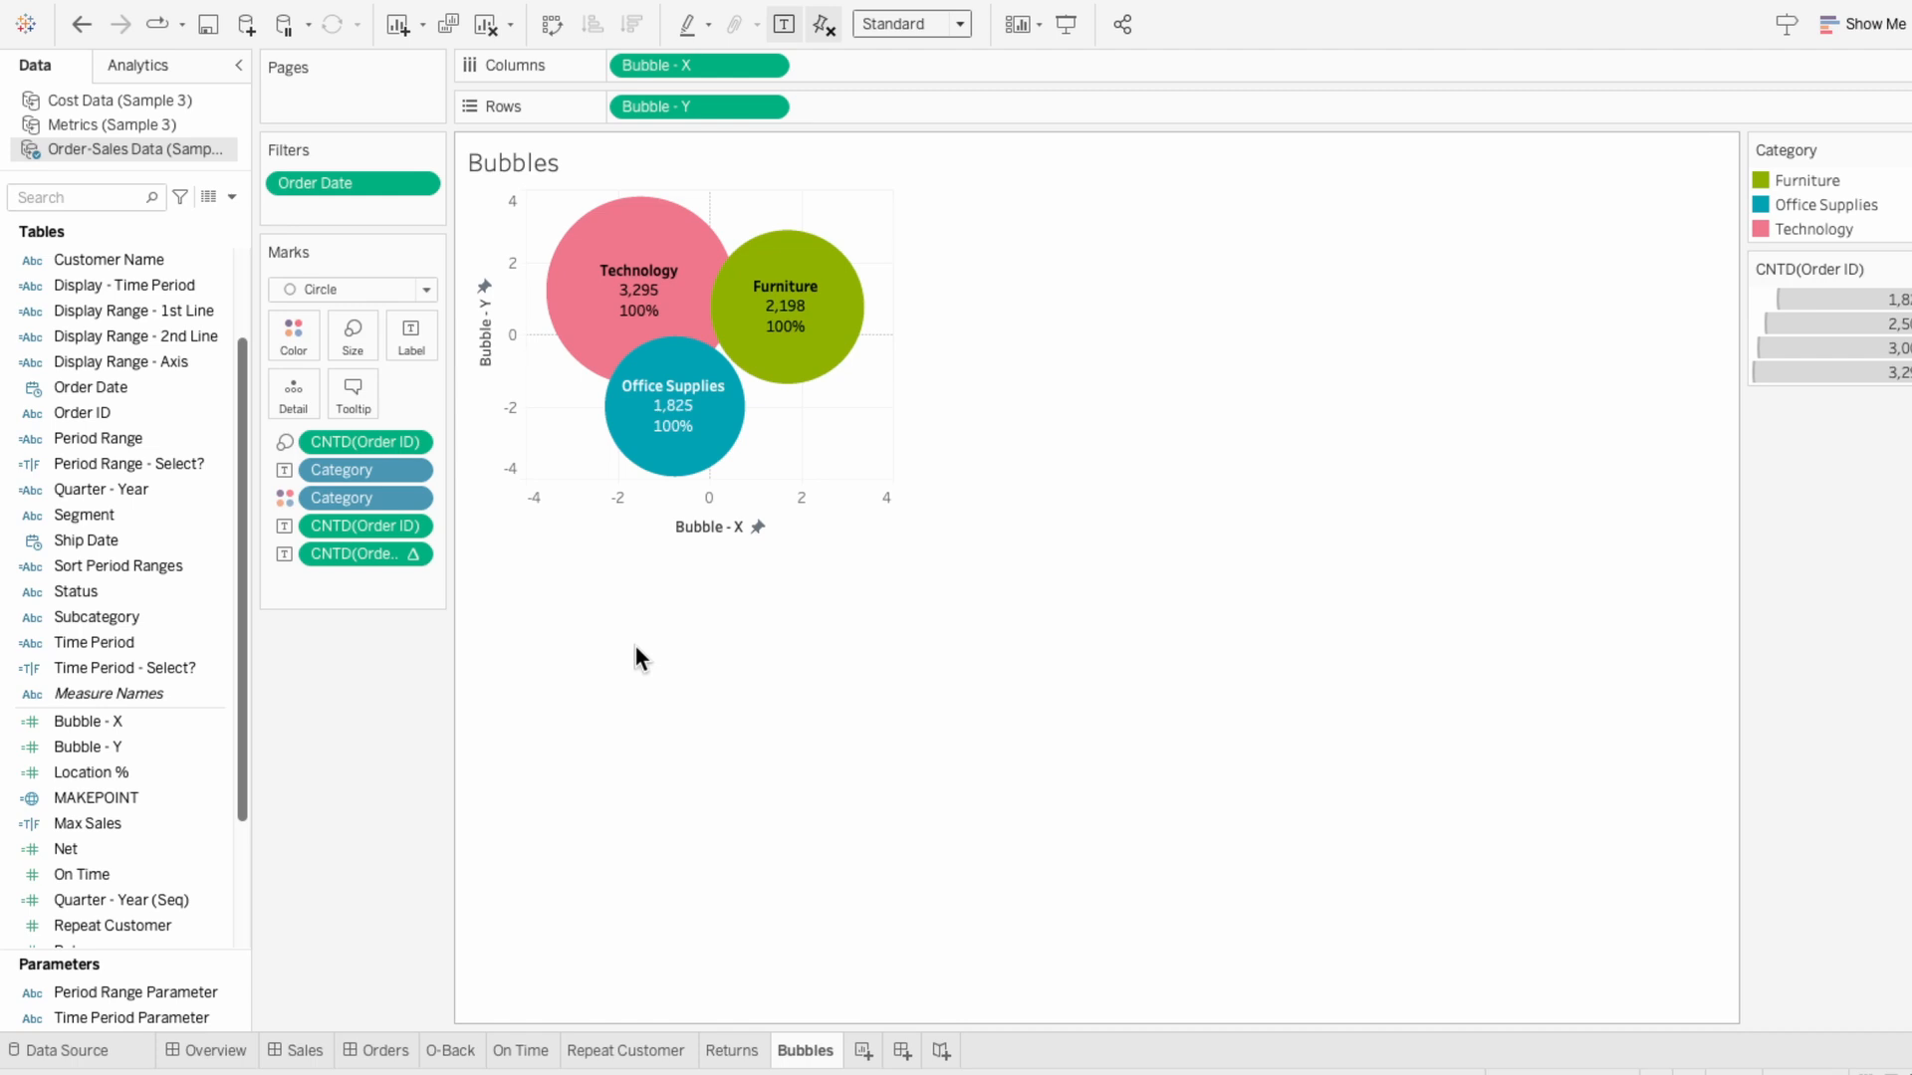
# - Compute the percent-of-total distinct order count on the labels across the whole table with the Table option
pyautogui.rightClick(348, 558)
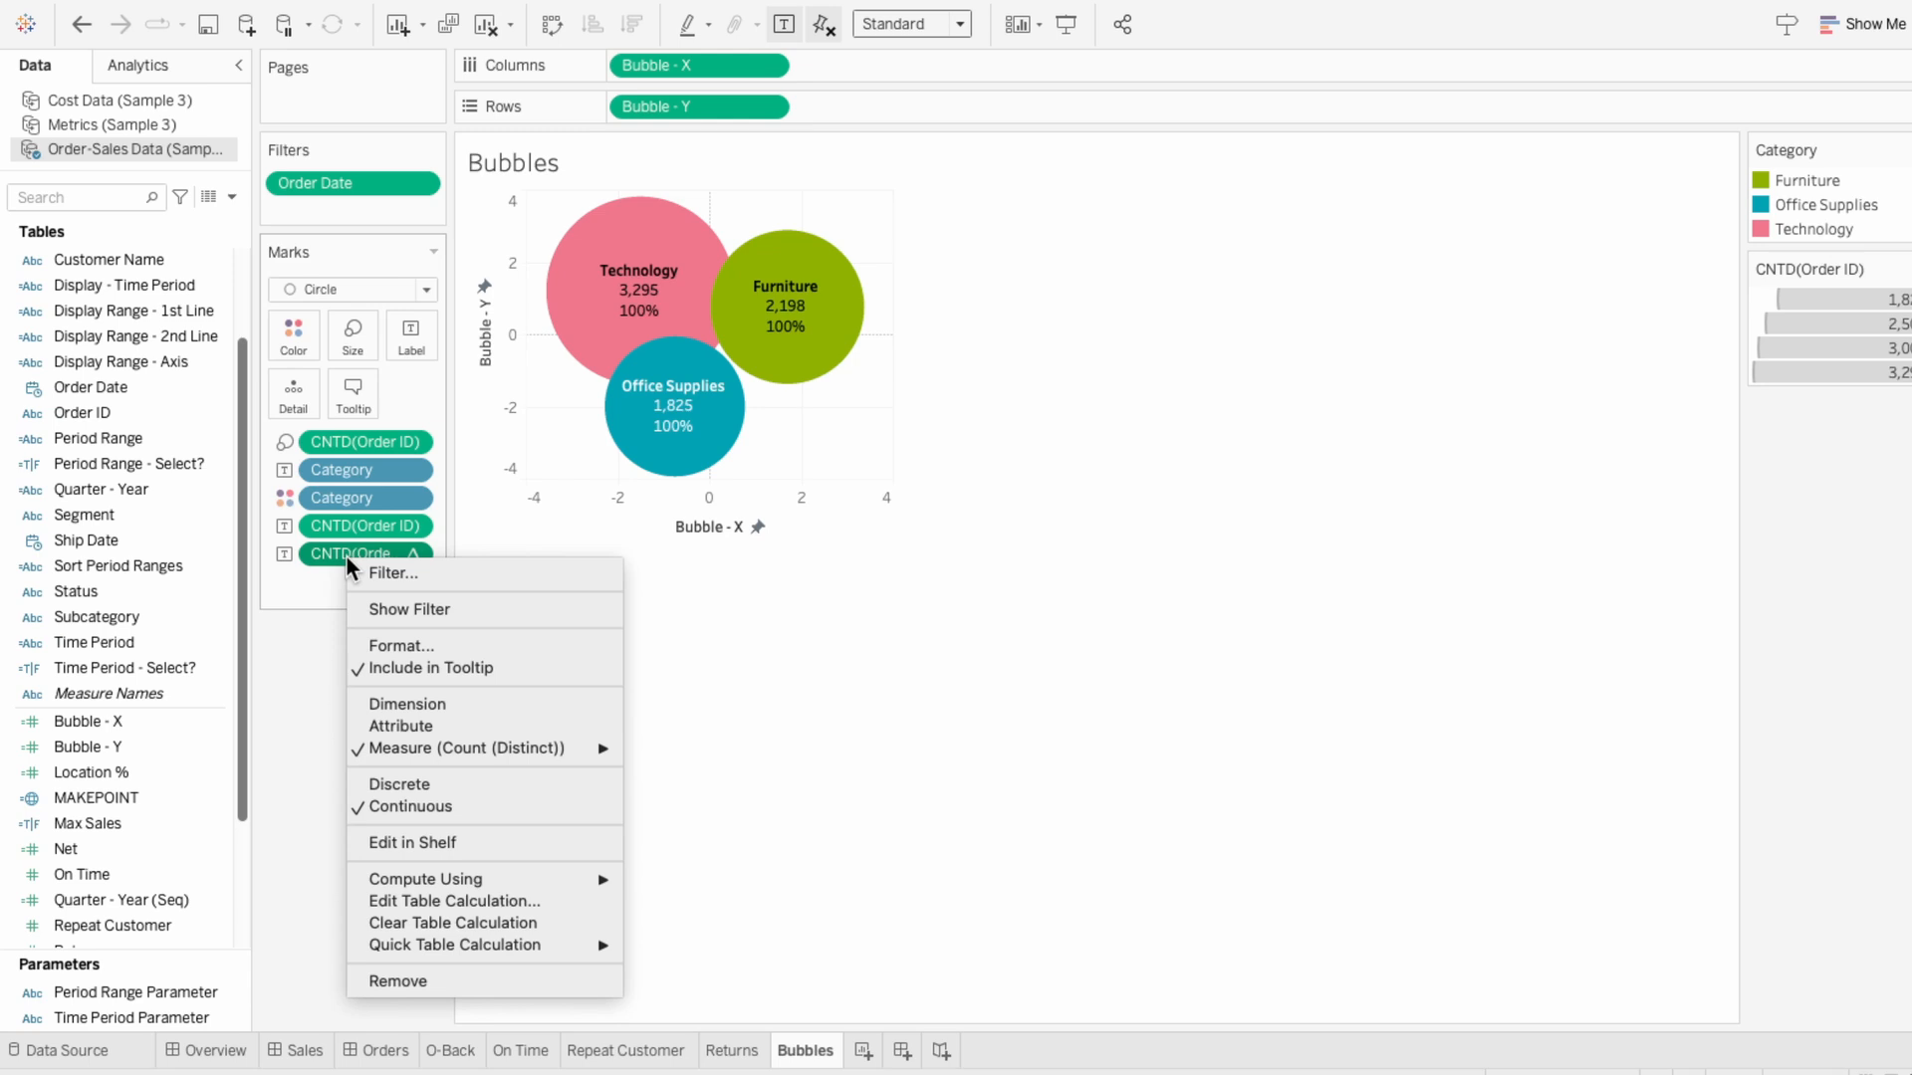
pyautogui.moveTo(405, 868)
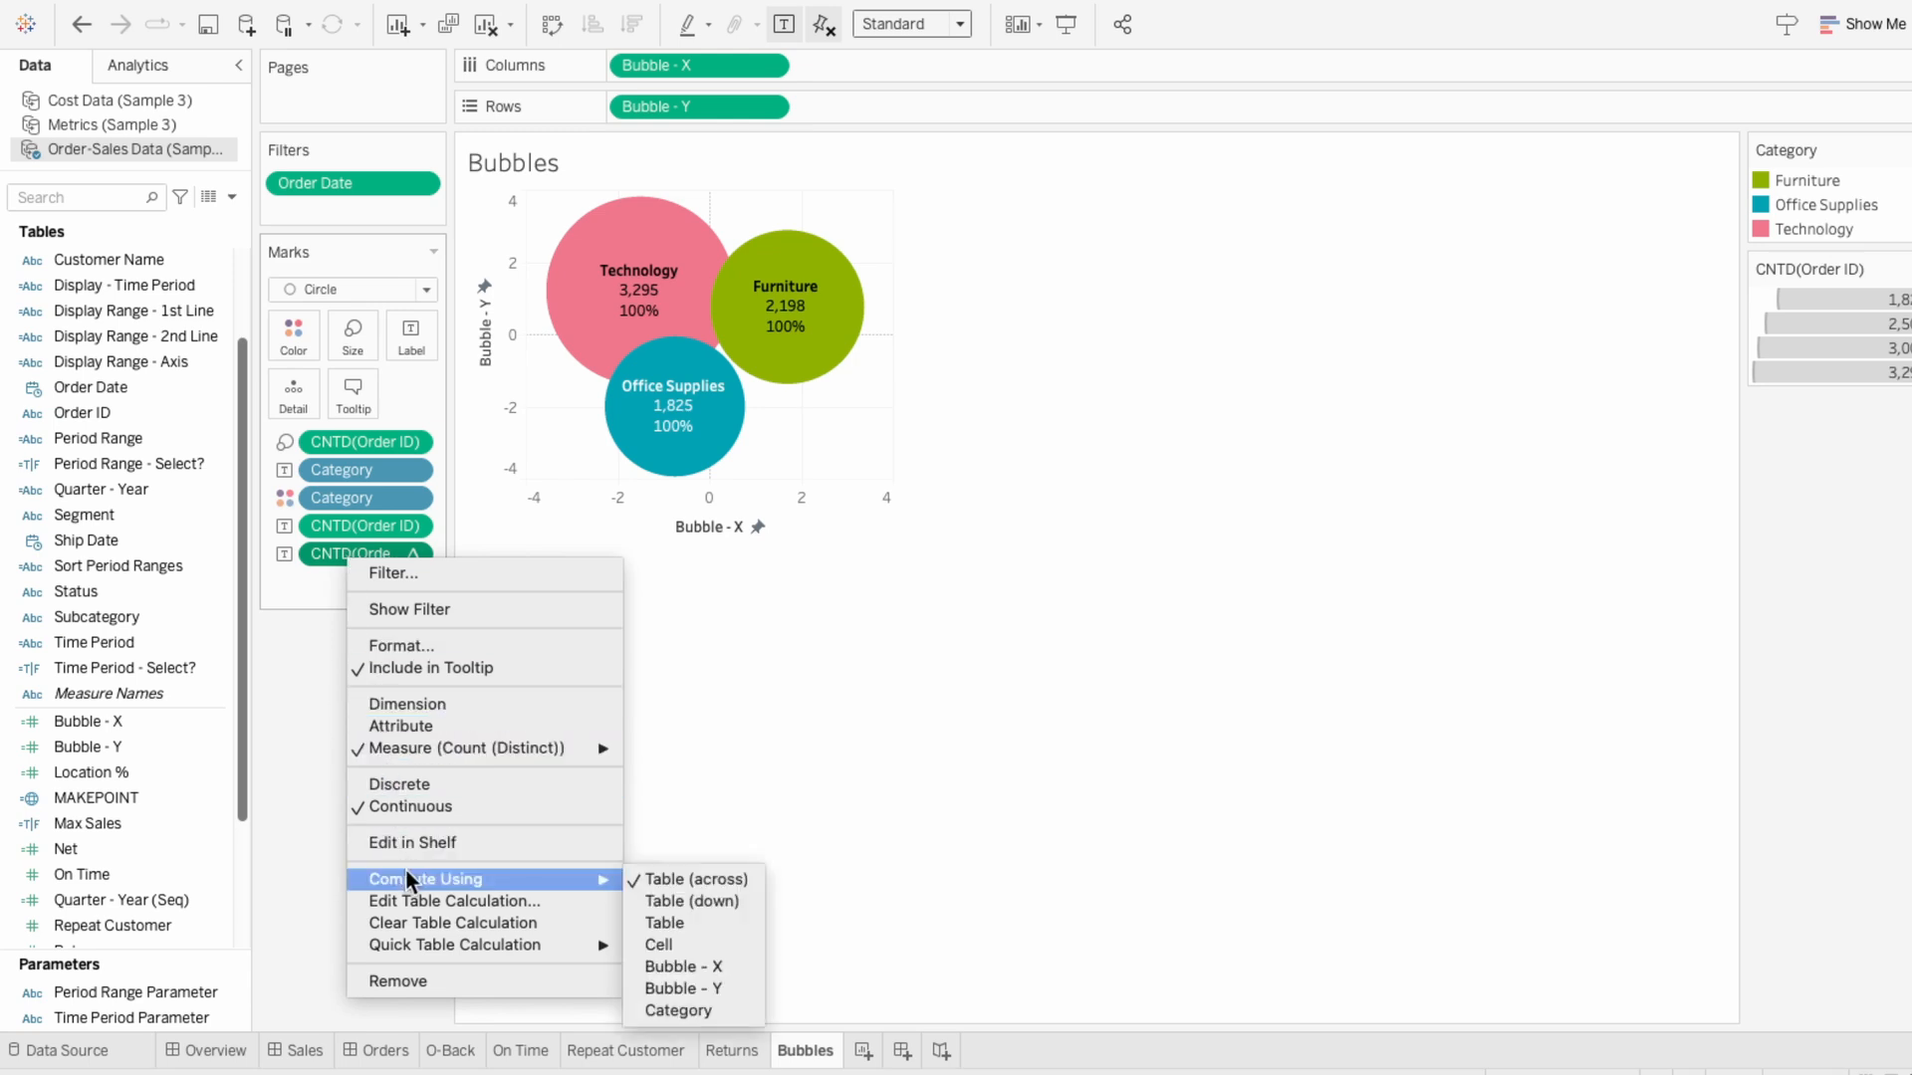
pyautogui.click(723, 920)
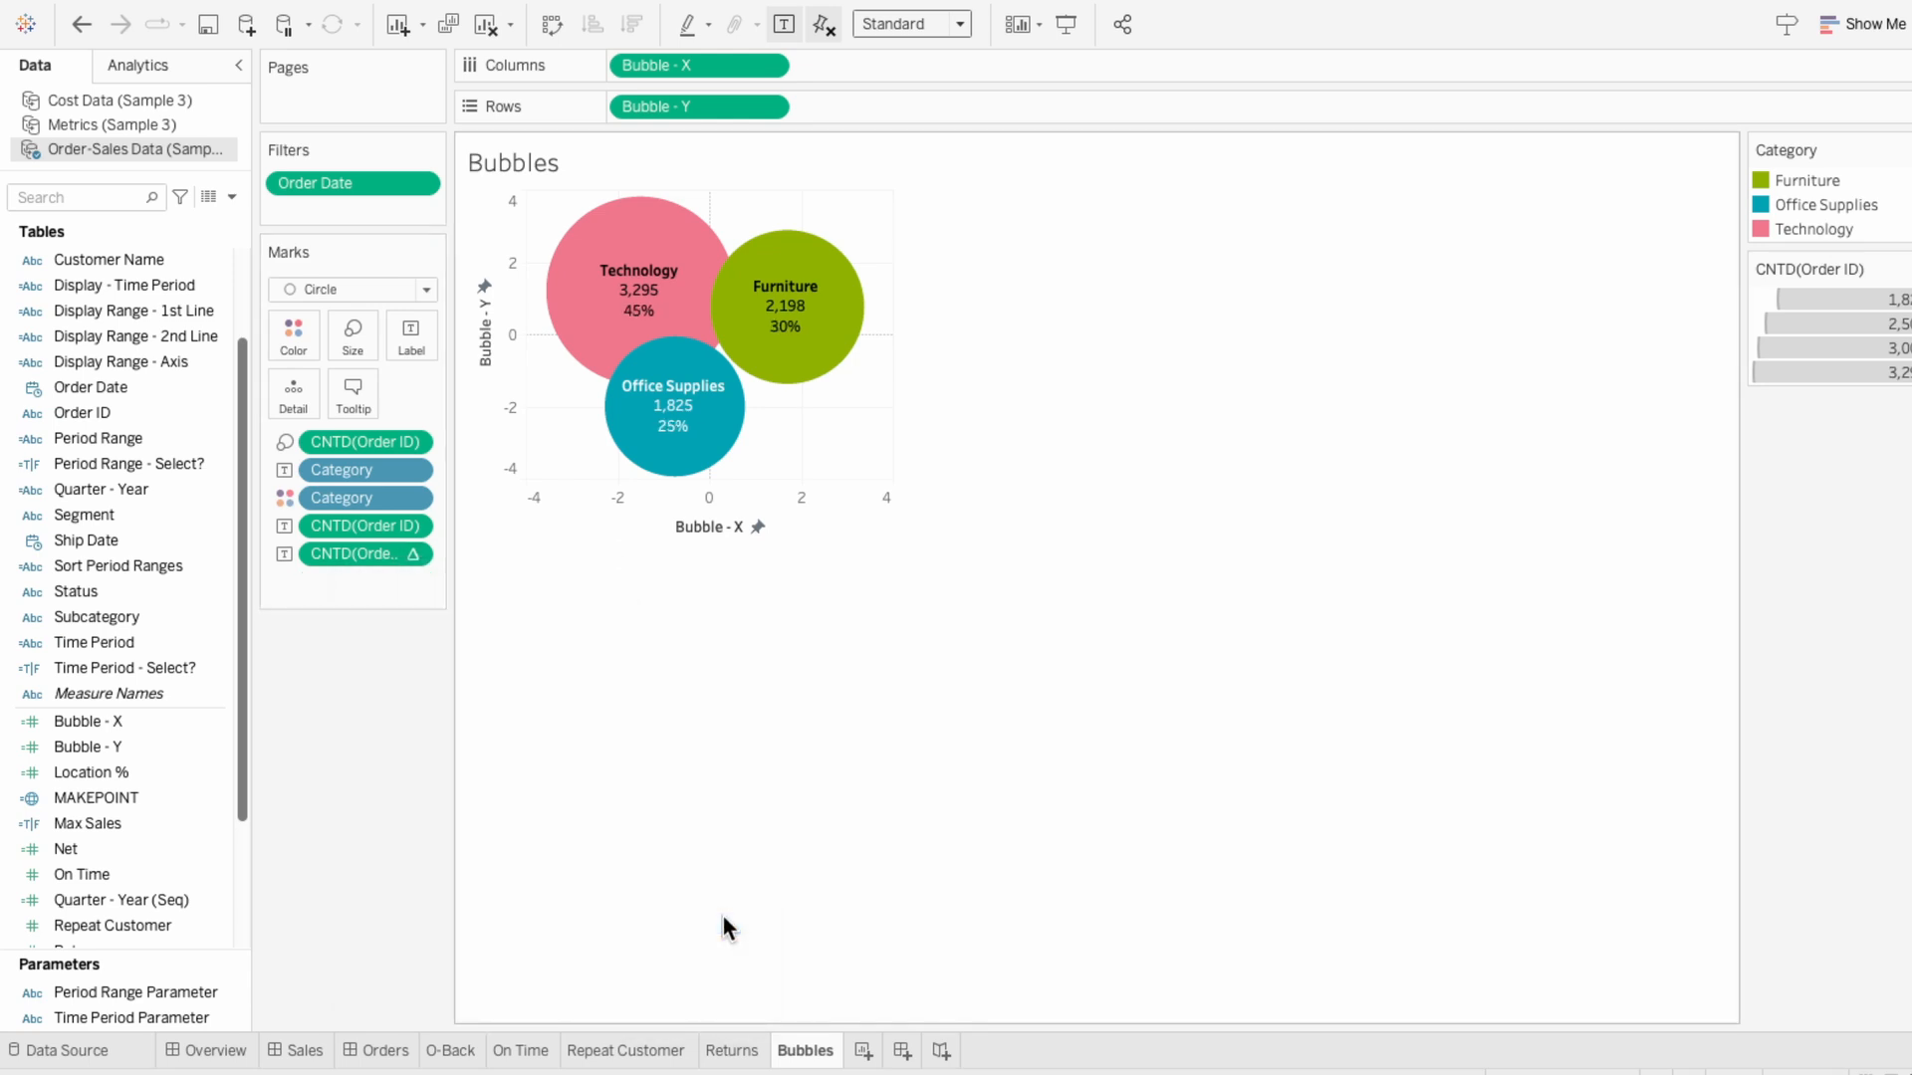
# - Edit the bubble label text, adding a blank line above Category with font size 2, and apply the label changes
pyautogui.moveTo(673, 443)
pyautogui.click(410, 336)
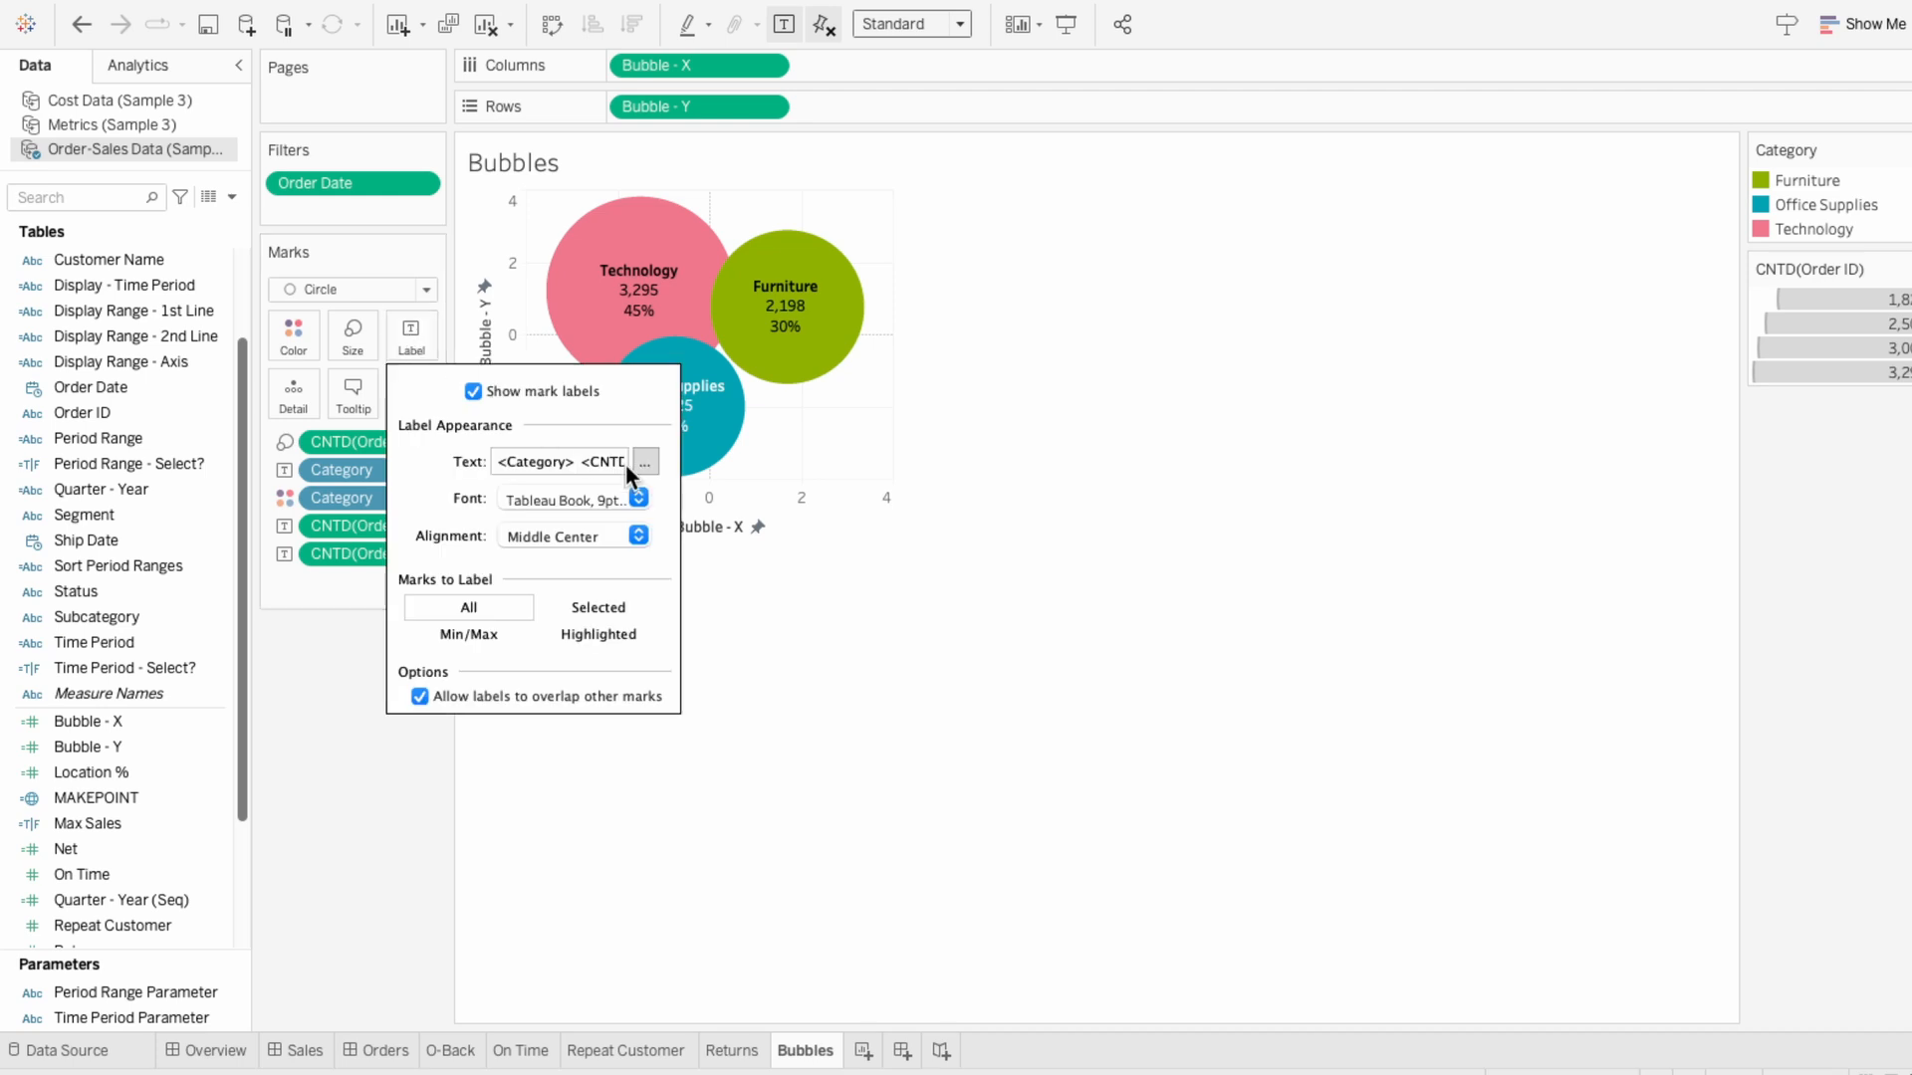
pyautogui.click(645, 462)
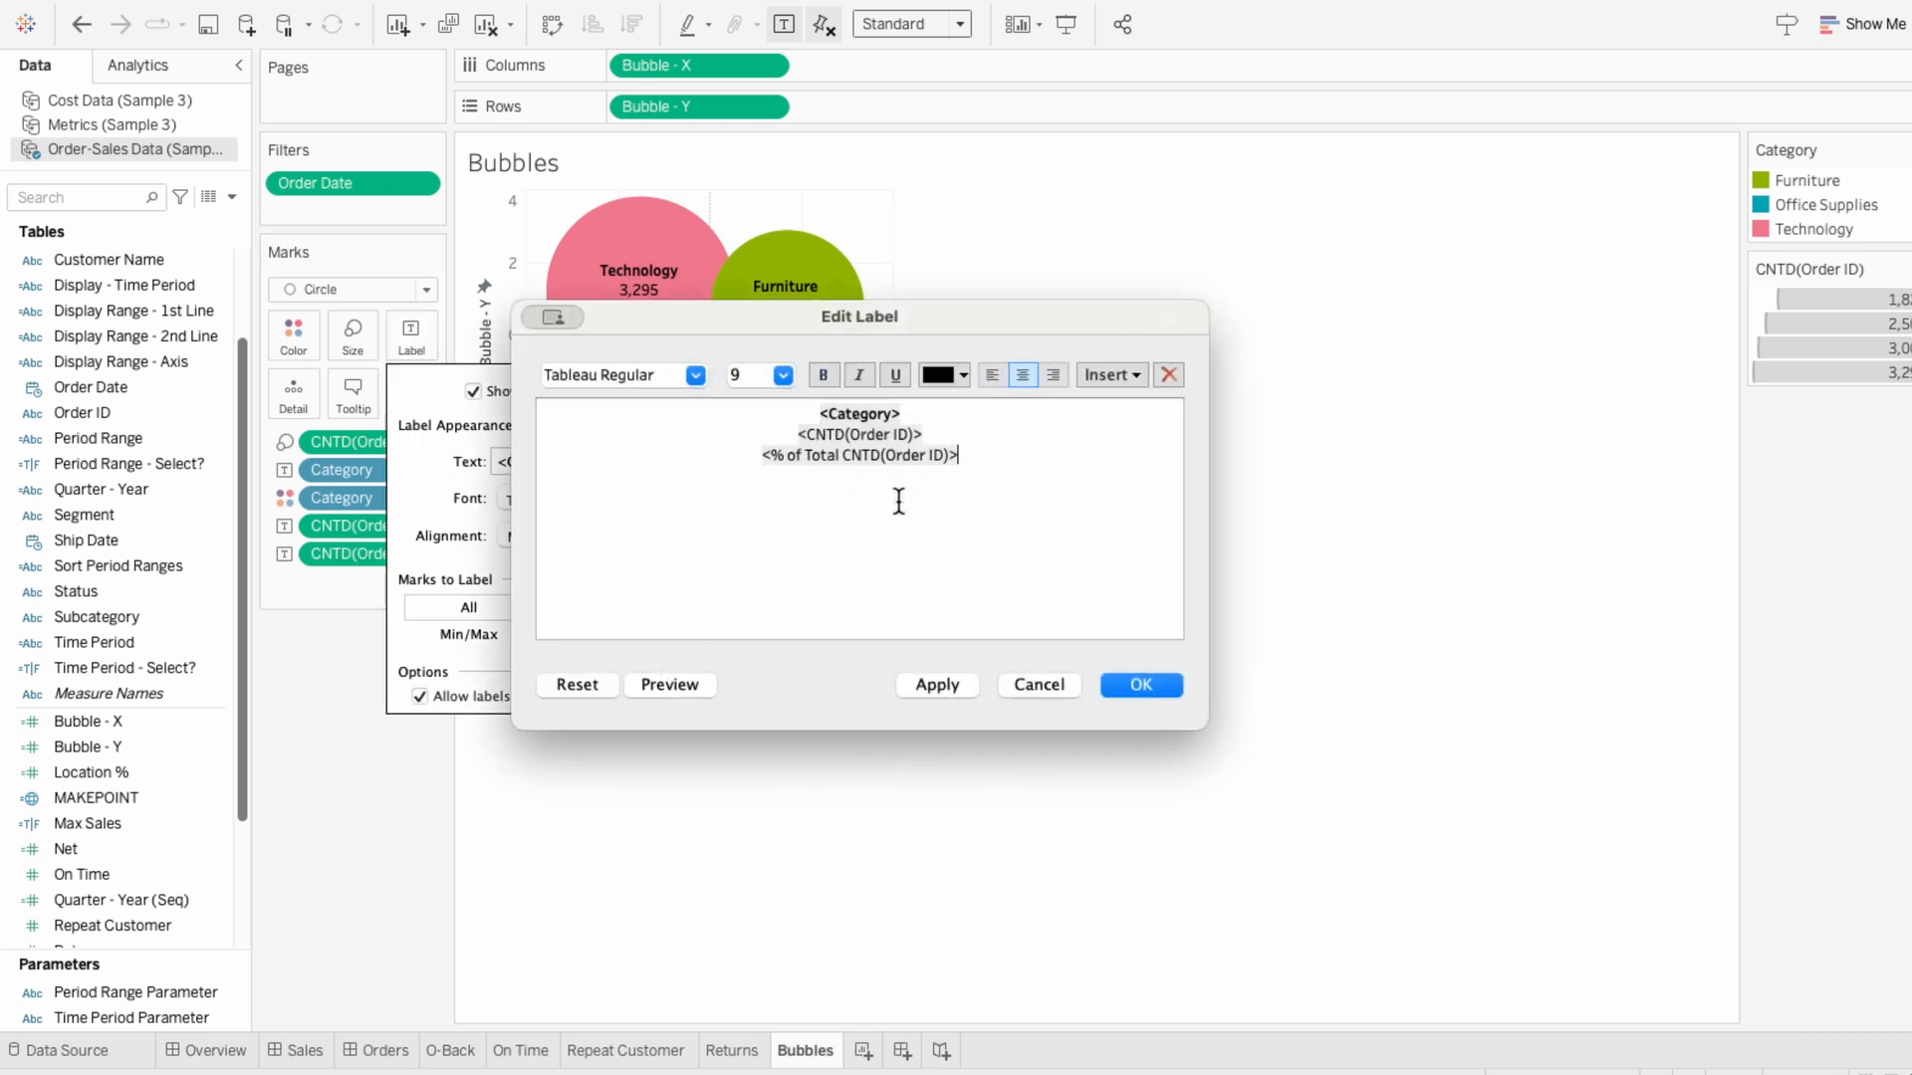
pyautogui.moveTo(1076, 643); pyautogui.dragTo(804, 403)
pyautogui.press('Return')
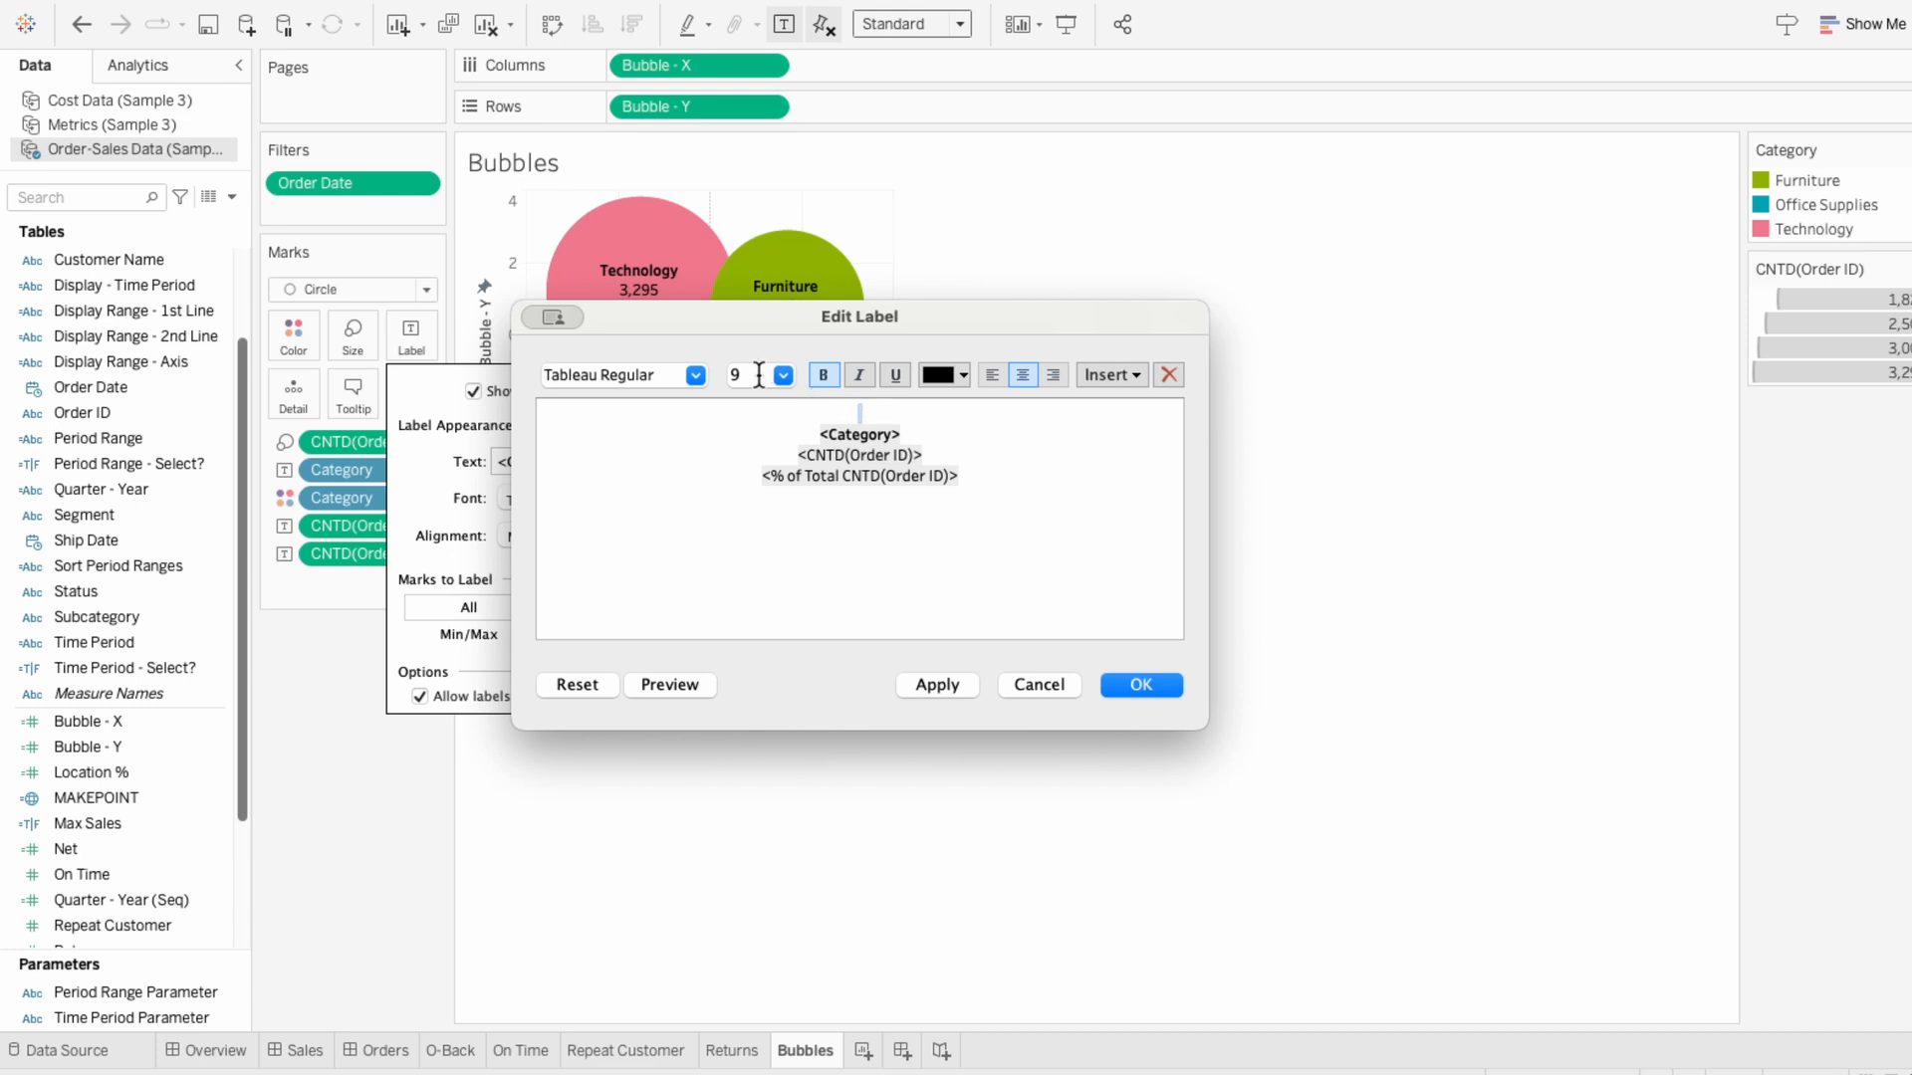
pyautogui.click(758, 374)
pyautogui.write('2')
pyautogui.press('Return')
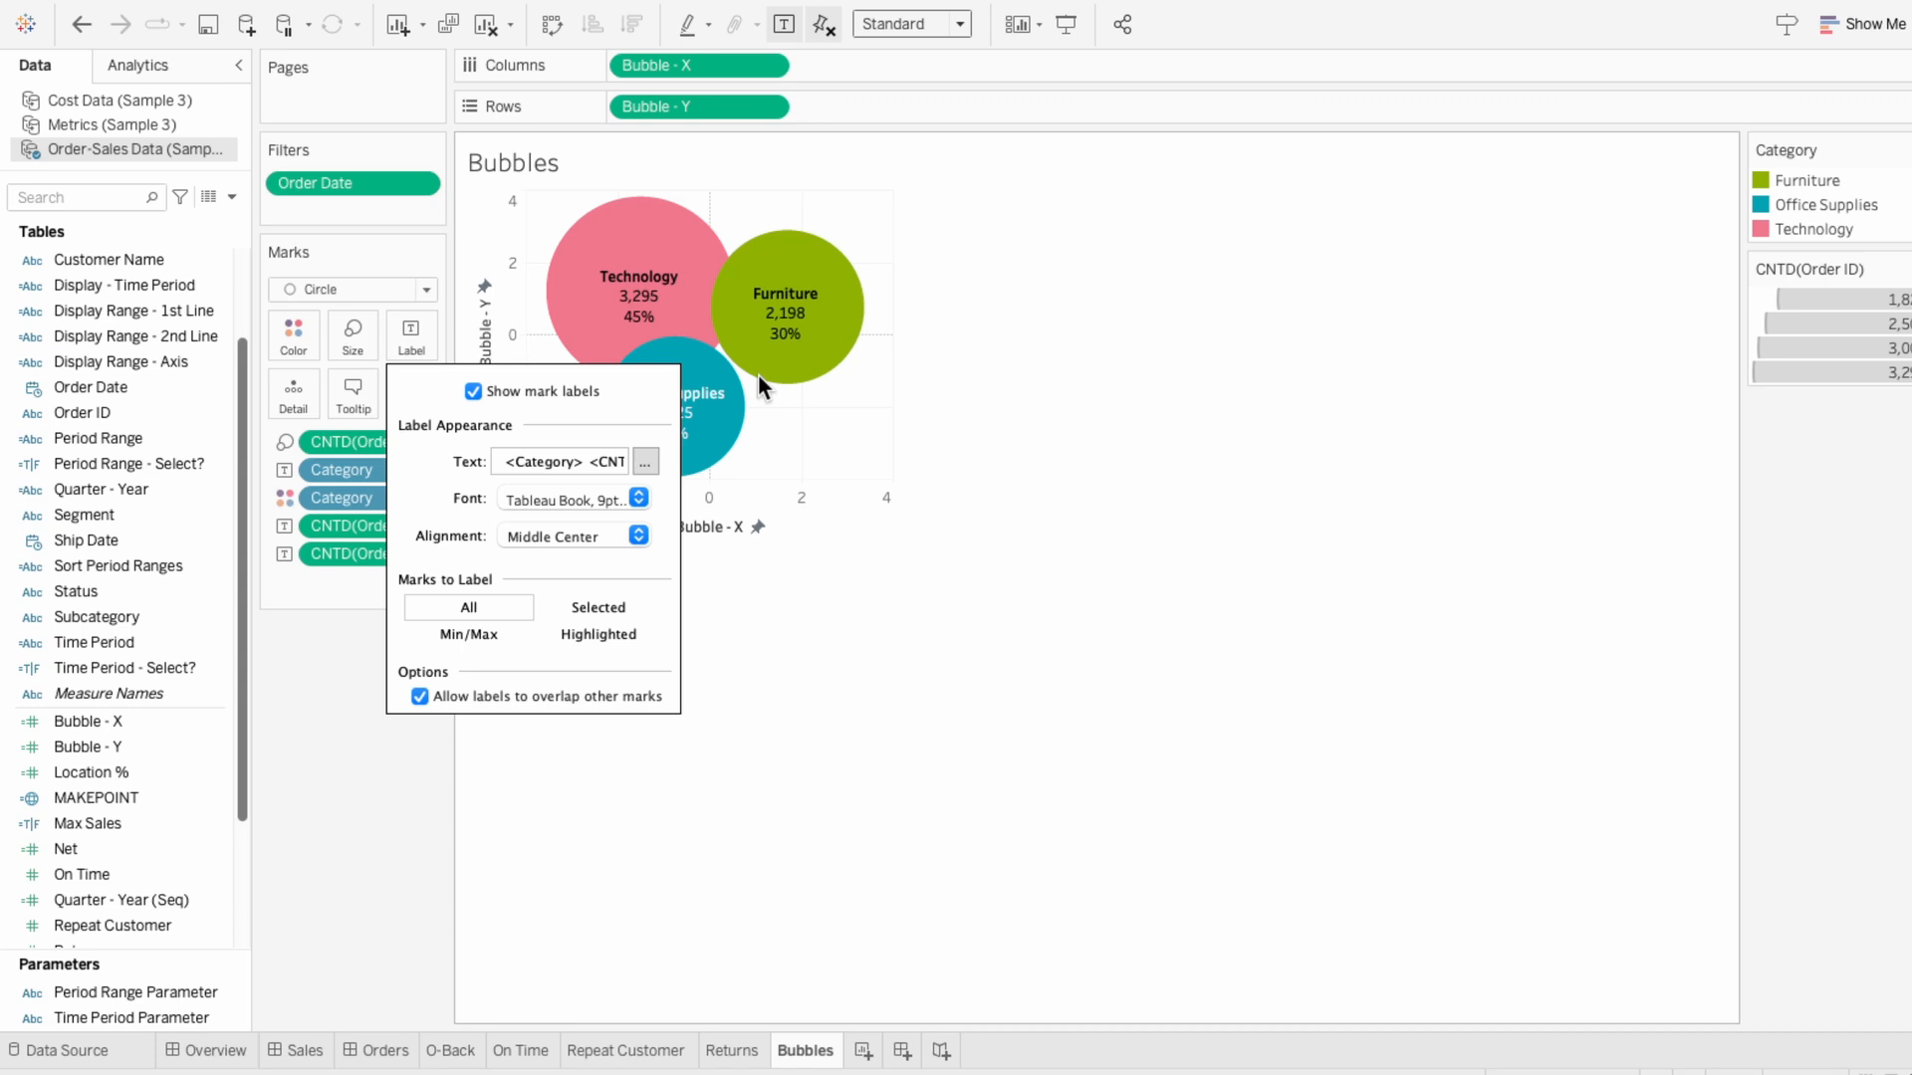
pyautogui.click(827, 641)
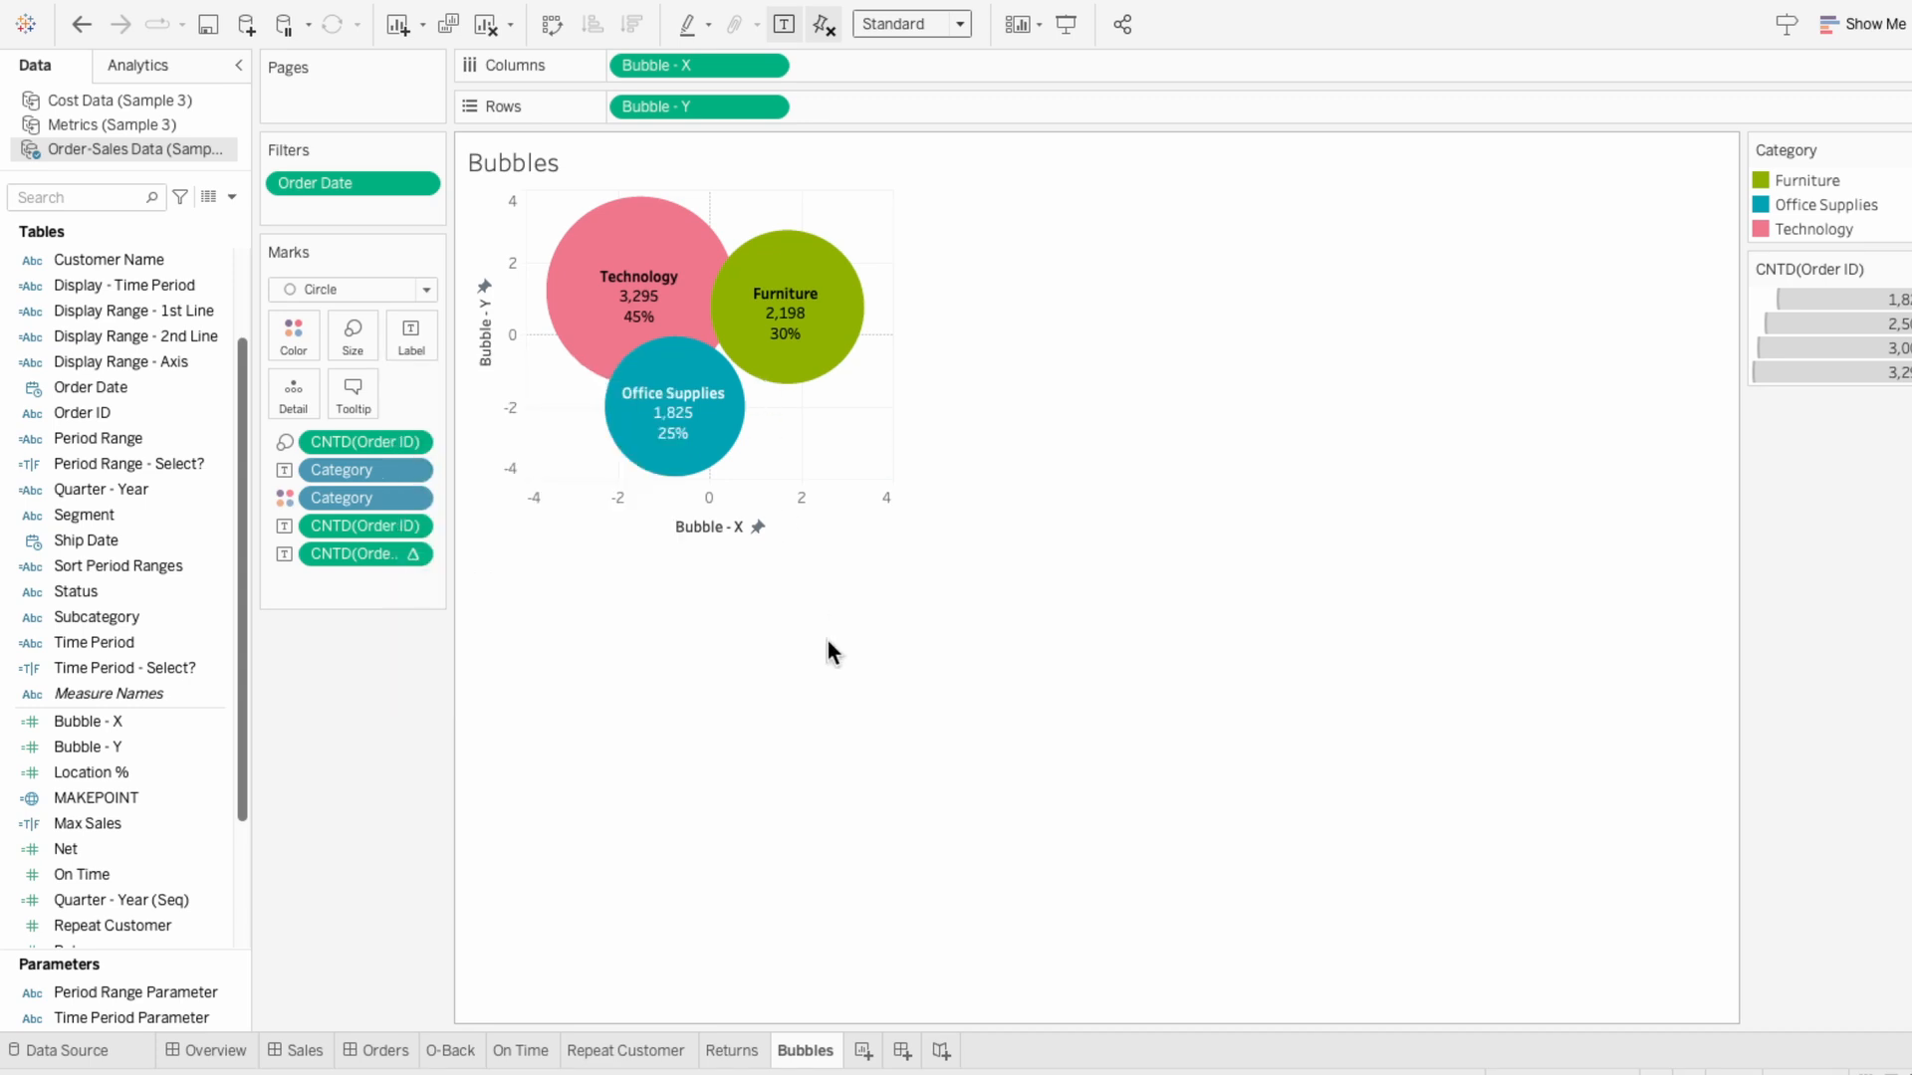